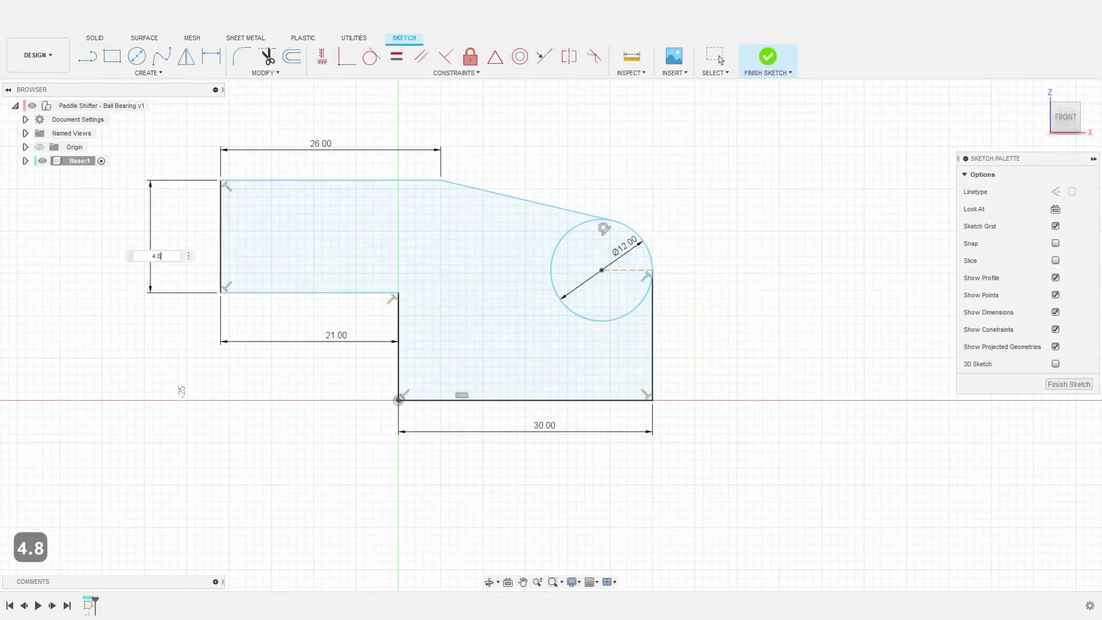
Set the vertical dimension of the arm's outer end edge to 4.816 mm
text(16)
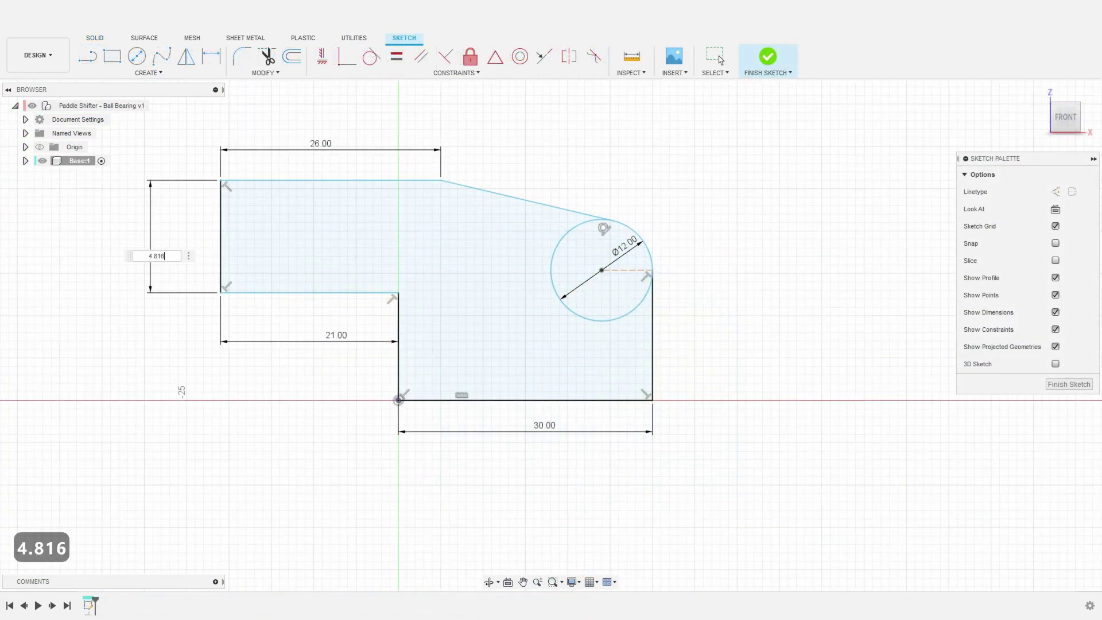
key(Return)
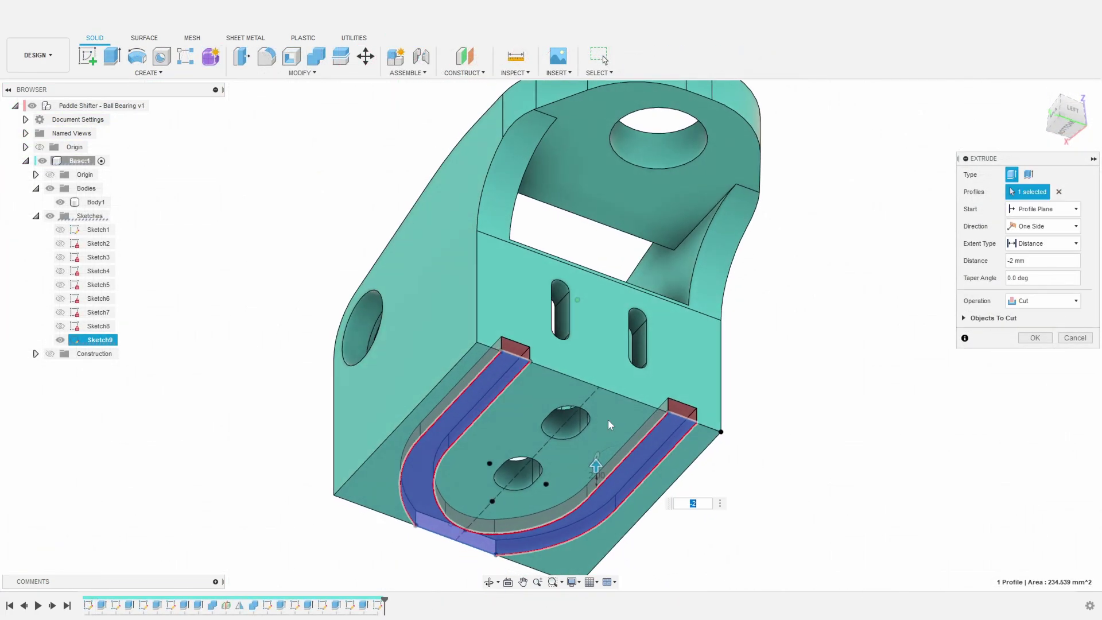
Cut the U-shaped groove profile 2 mm into the base floor with Extrude
key(Return)
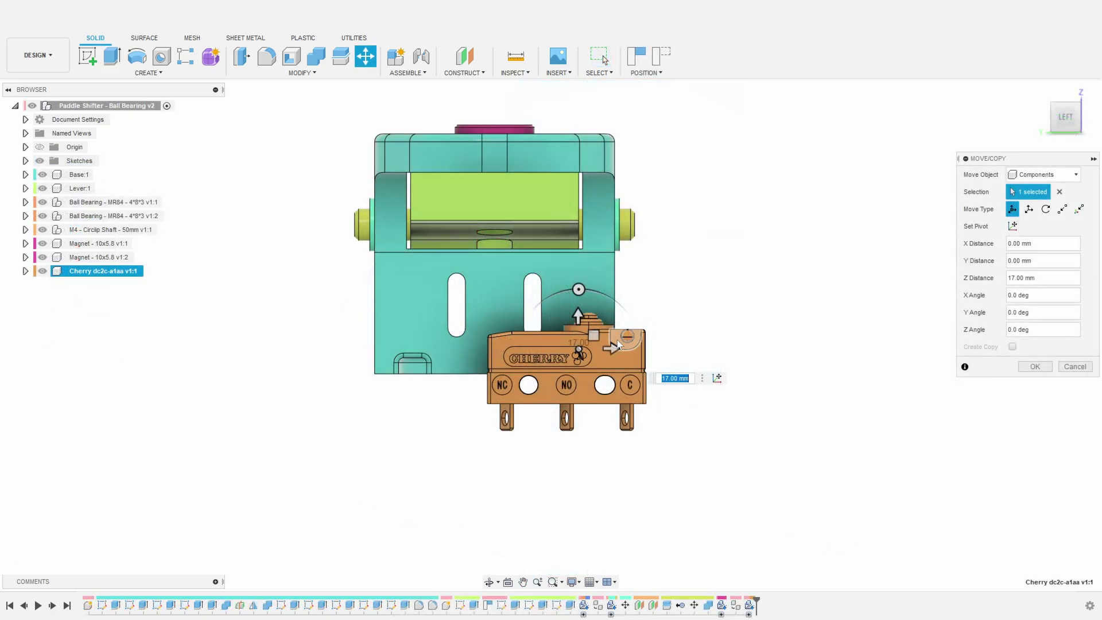
Move the Cherry switch component upward and sideways onto the base, in front of its two vertical slots
drag(601, 341, 522, 264)
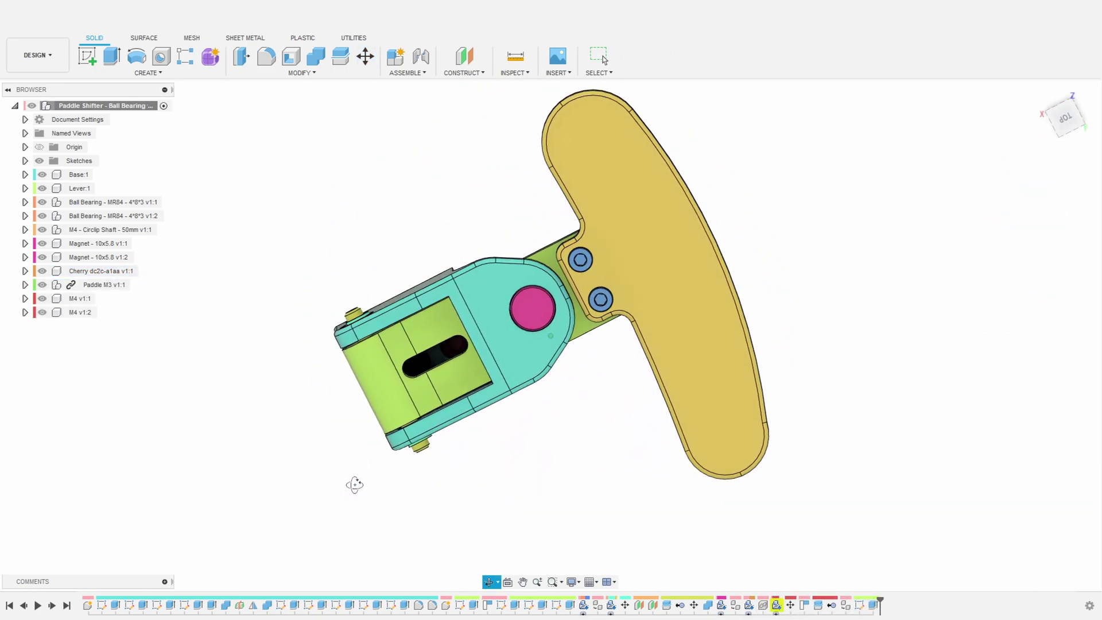
shift+middle_drag(409, 423, 499, 407)
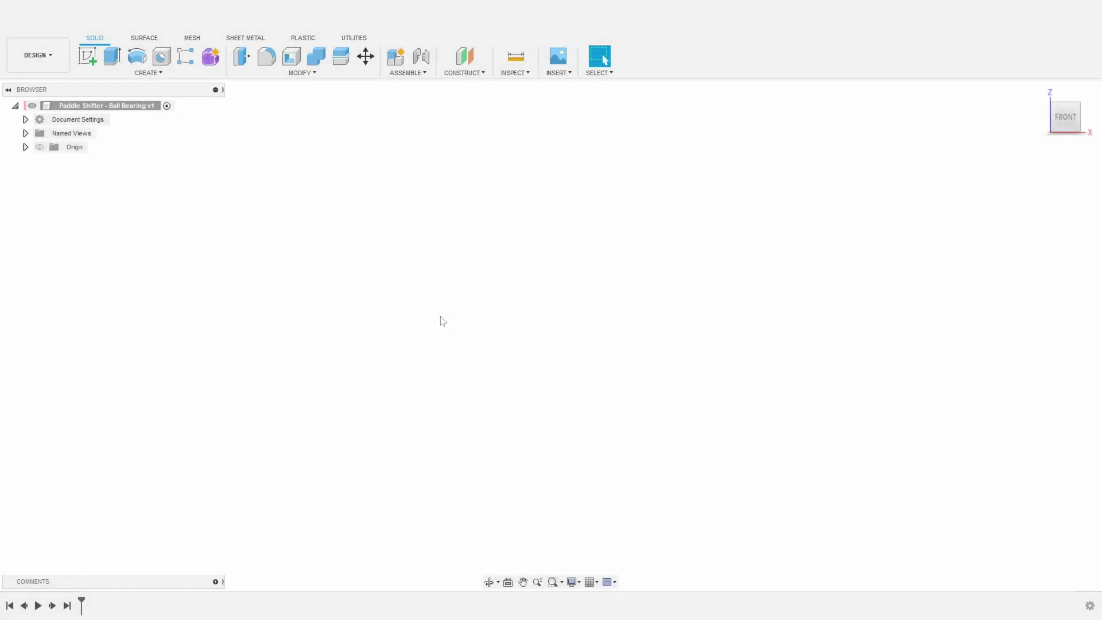
Create a new internal standard component named Base and make it active
text(s)
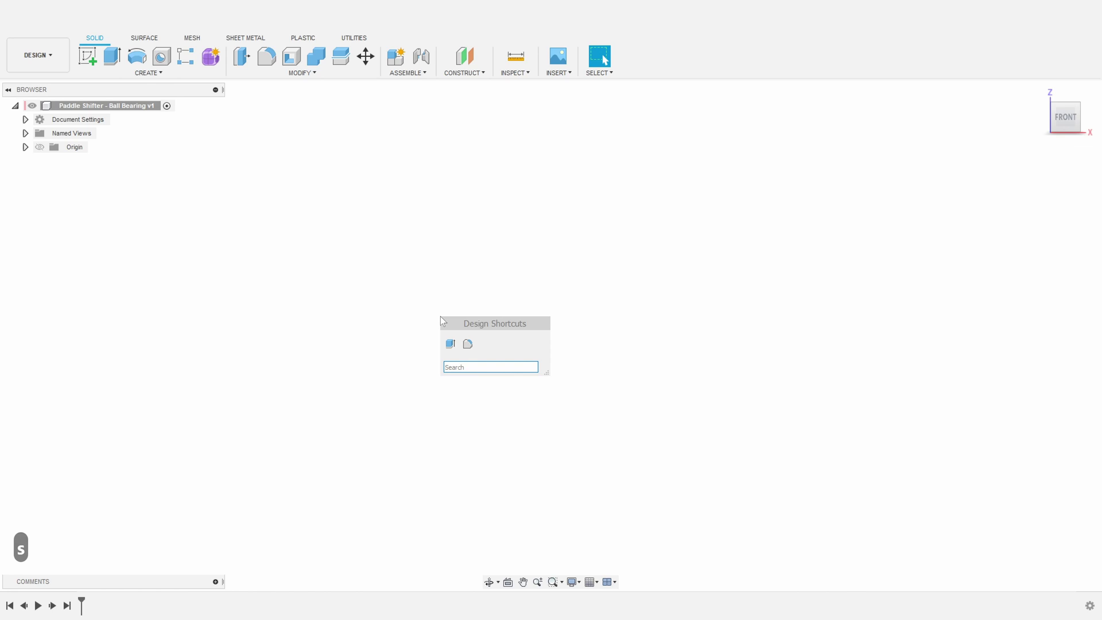
text(new)
key(Return)
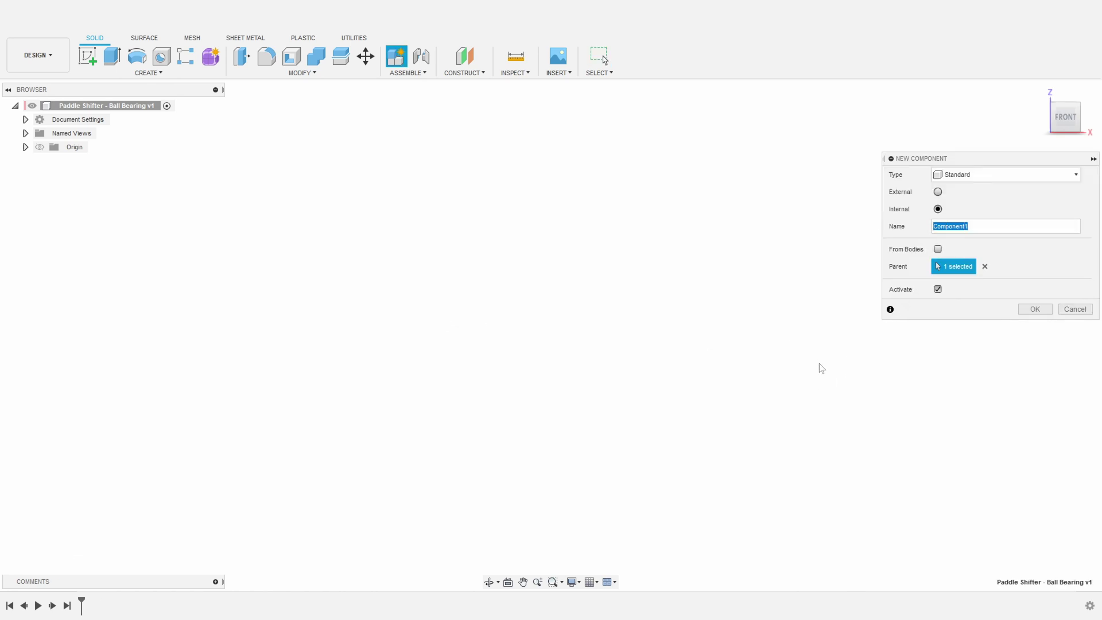
text(Base)
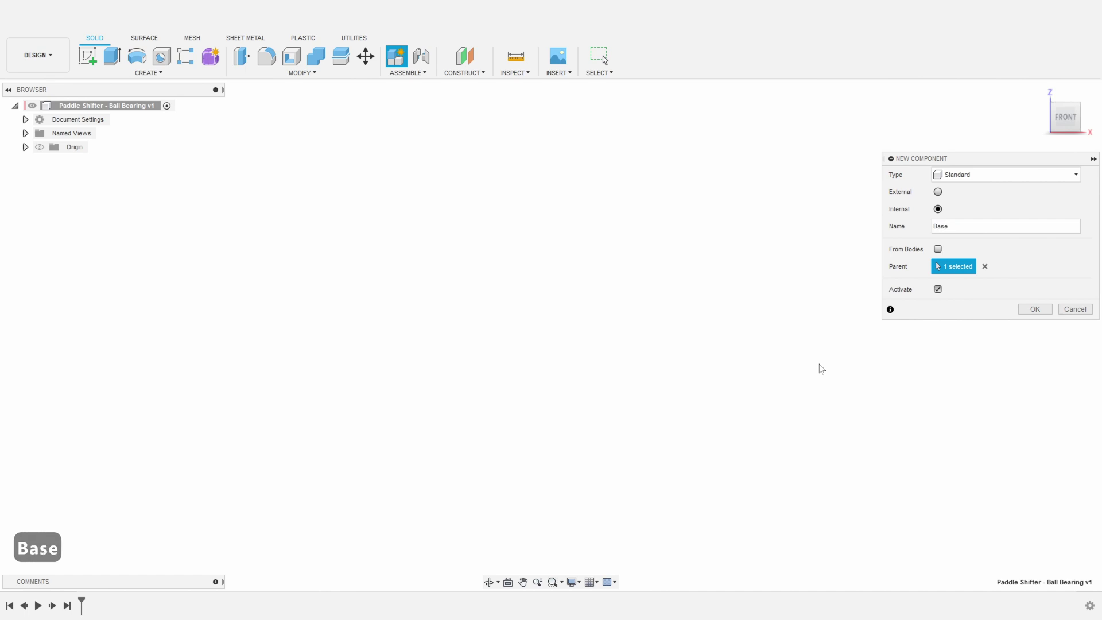
key(Return)
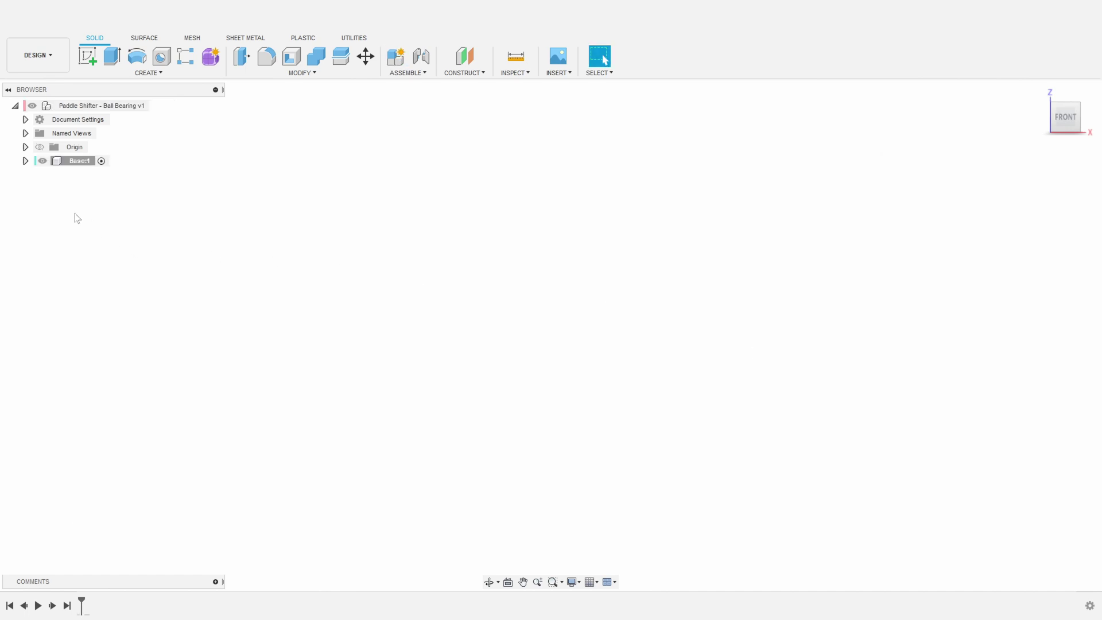
Start a new sketch on the front (XZ) origin plane inside the Base component
click(86, 53)
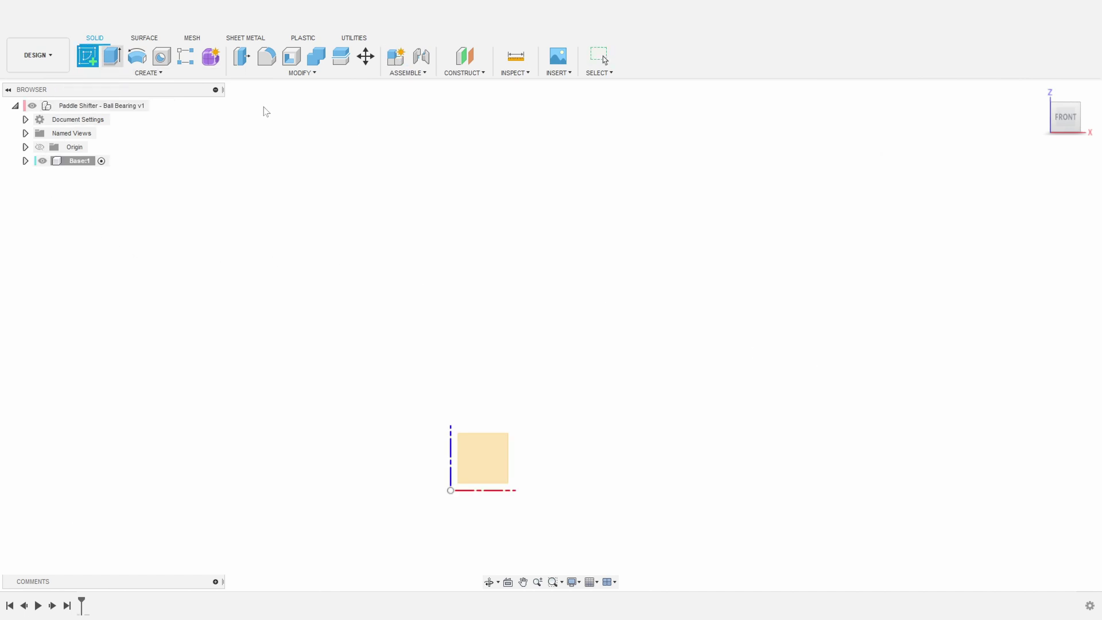
click(482, 458)
click(484, 457)
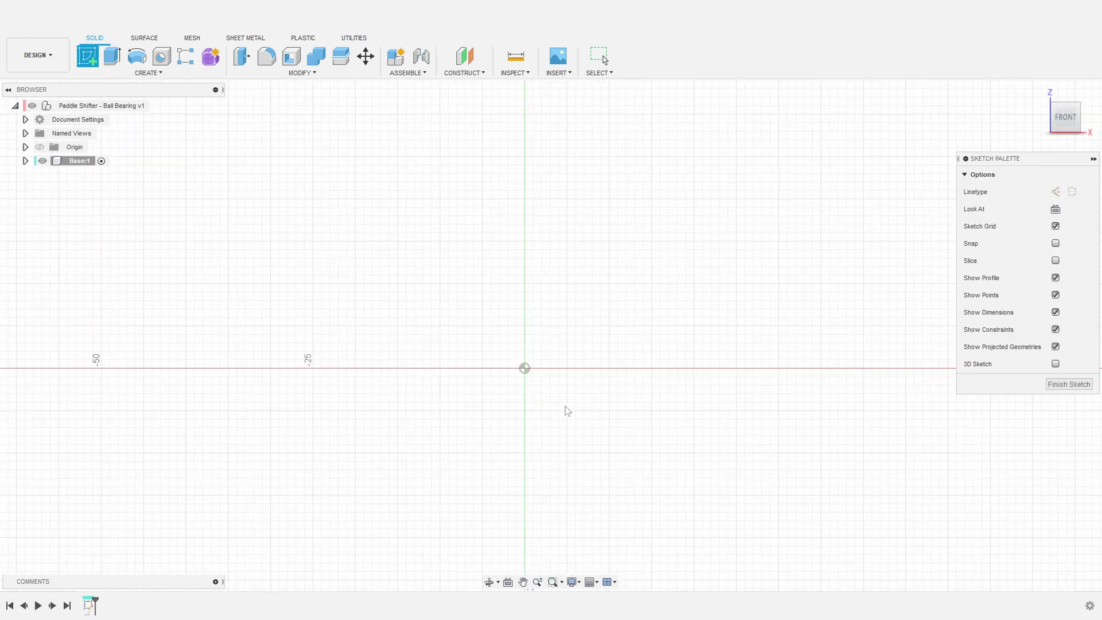
Draw a horizontal line about 26 mm long from the origin along the X axis and a vertical line up from its far end
key(l)
click(374, 393)
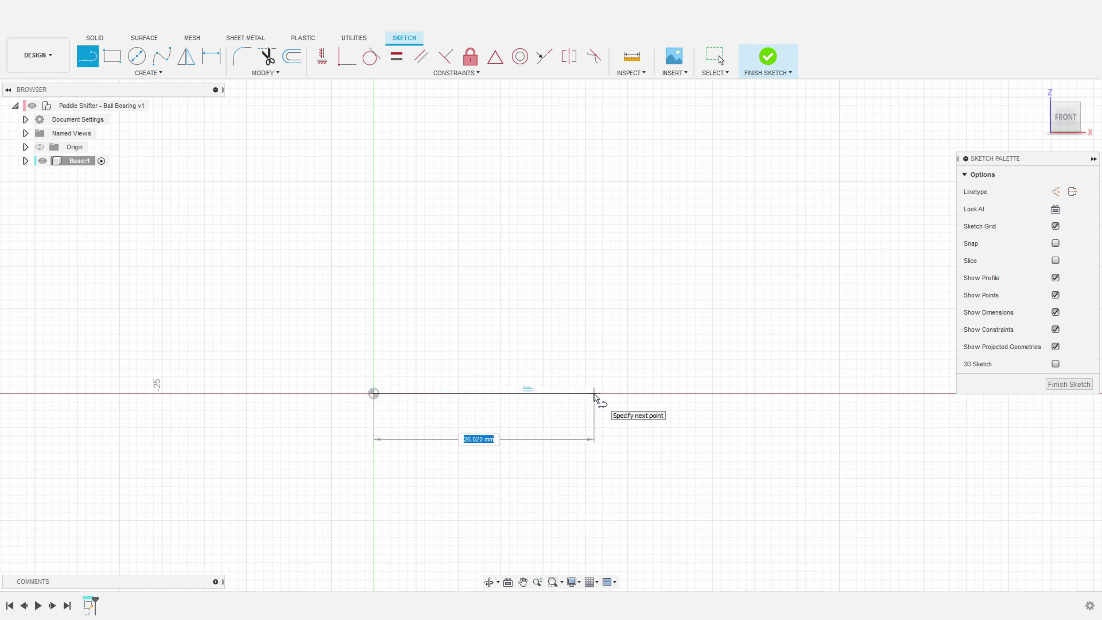
click(594, 394)
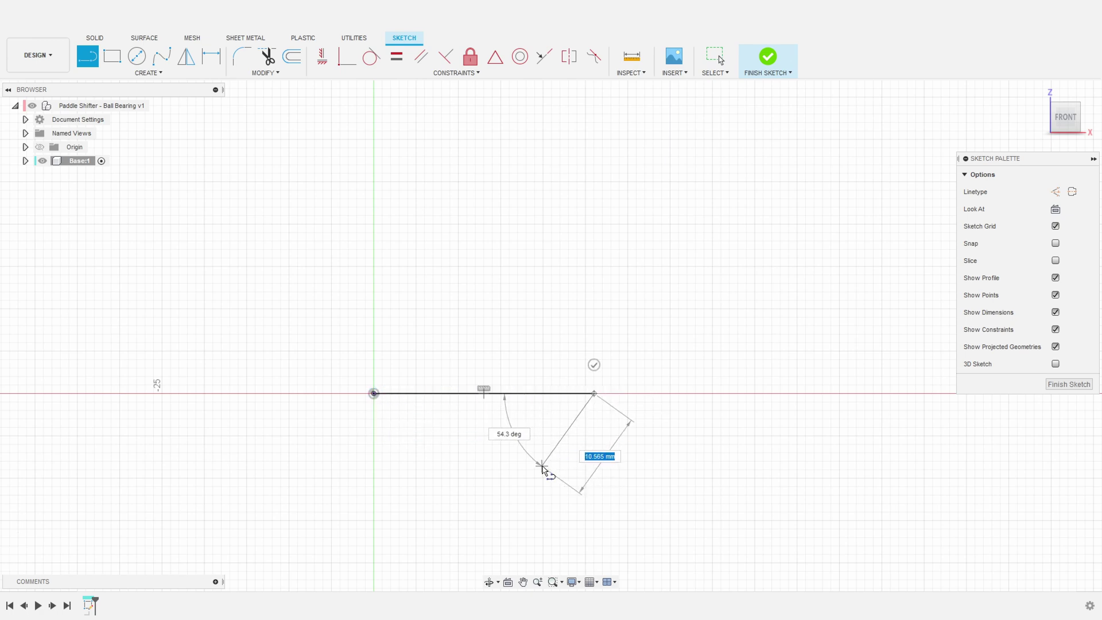
click(594, 274)
key(Escape)
Draw a horizontal construction line about 9 mm long inward from the upper end of the vertical line
key(l)
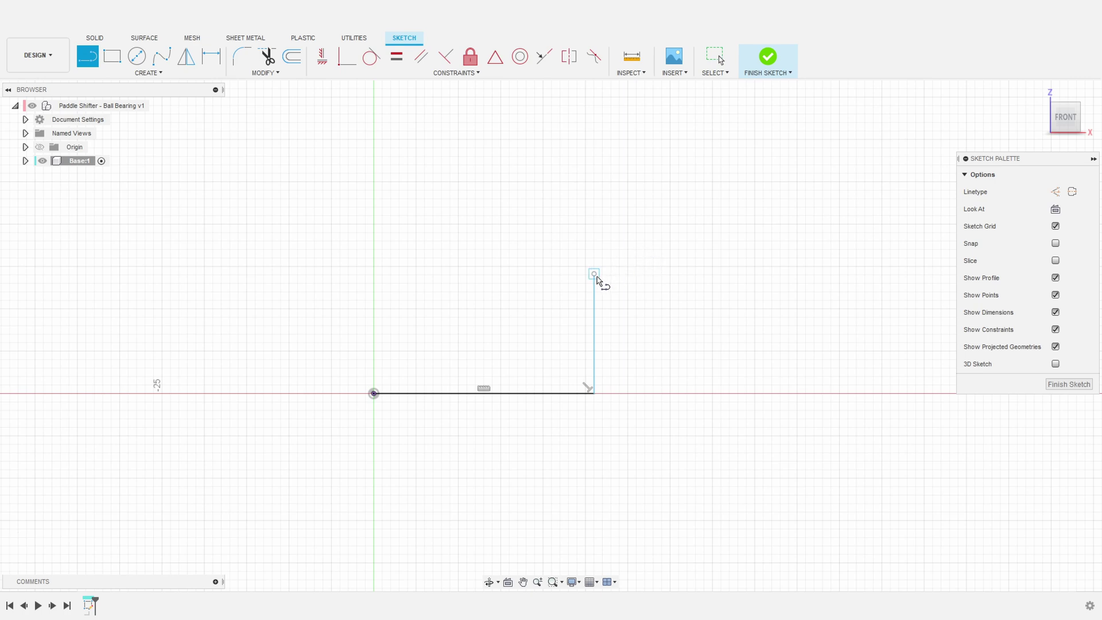
key(x)
drag(593, 273, 518, 275)
key(Escape)
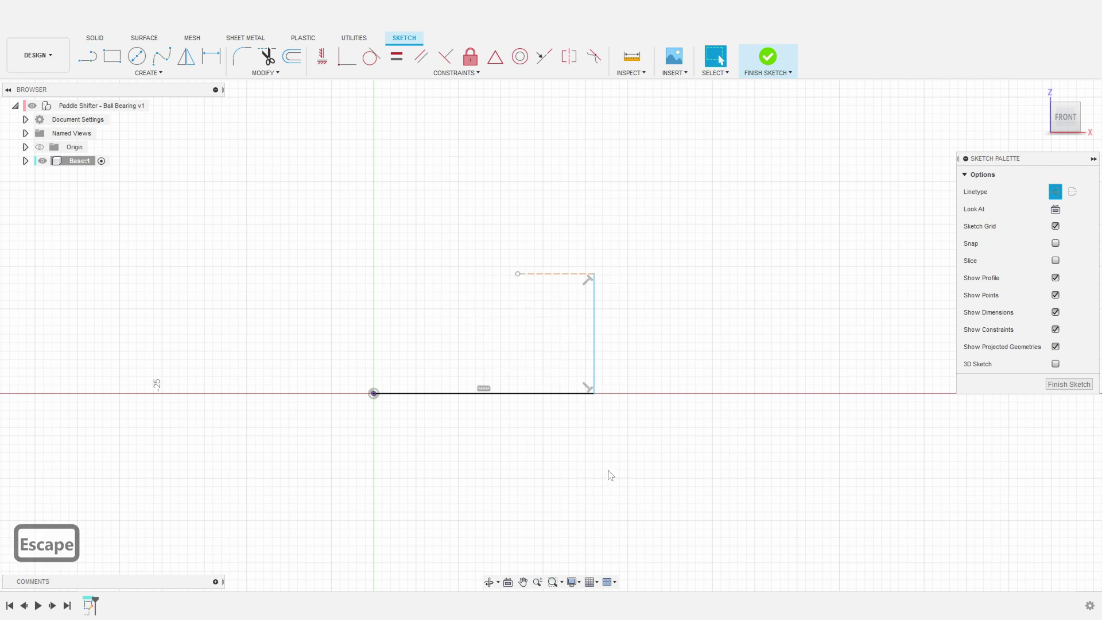
Draw a regular circle about 18 mm in diameter, centred on the construction line's free end and passing through its other end
key(c)
key(x)
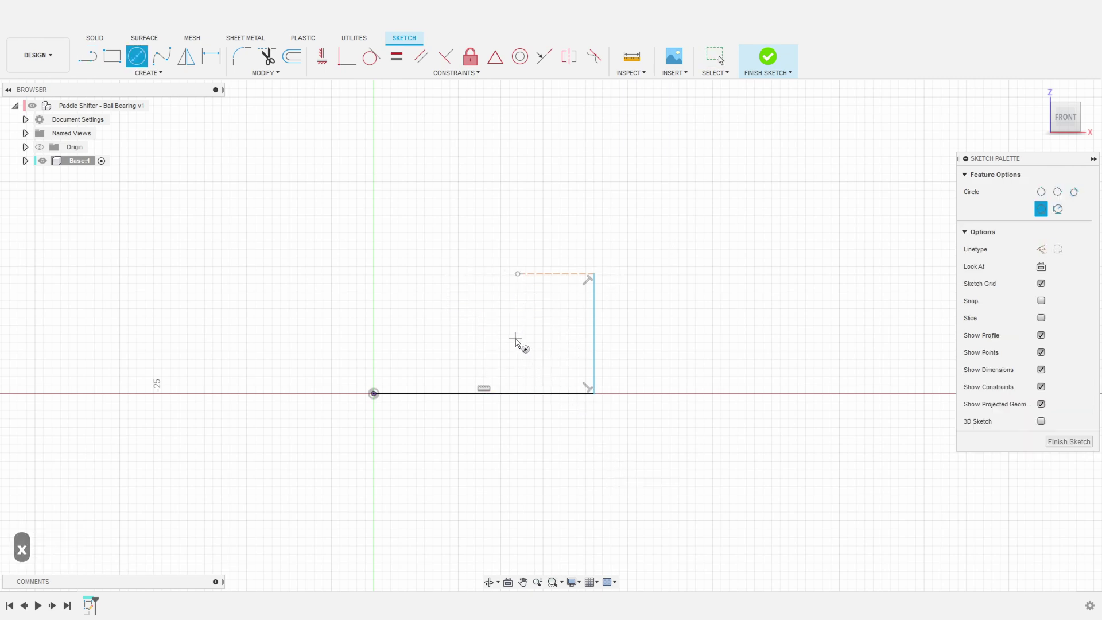
click(518, 275)
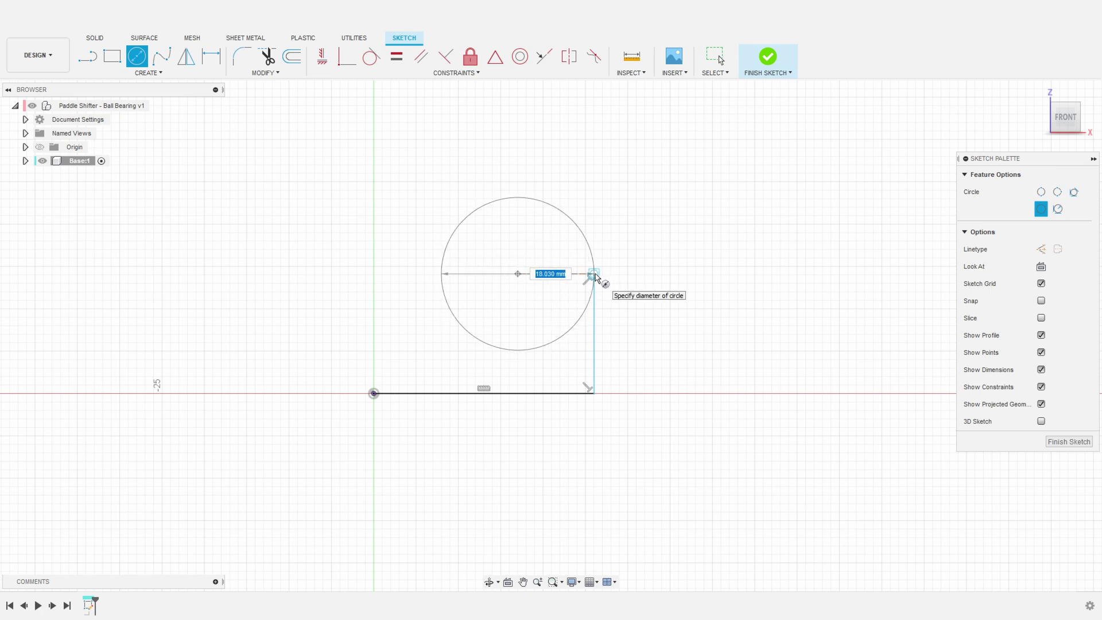
click(595, 277)
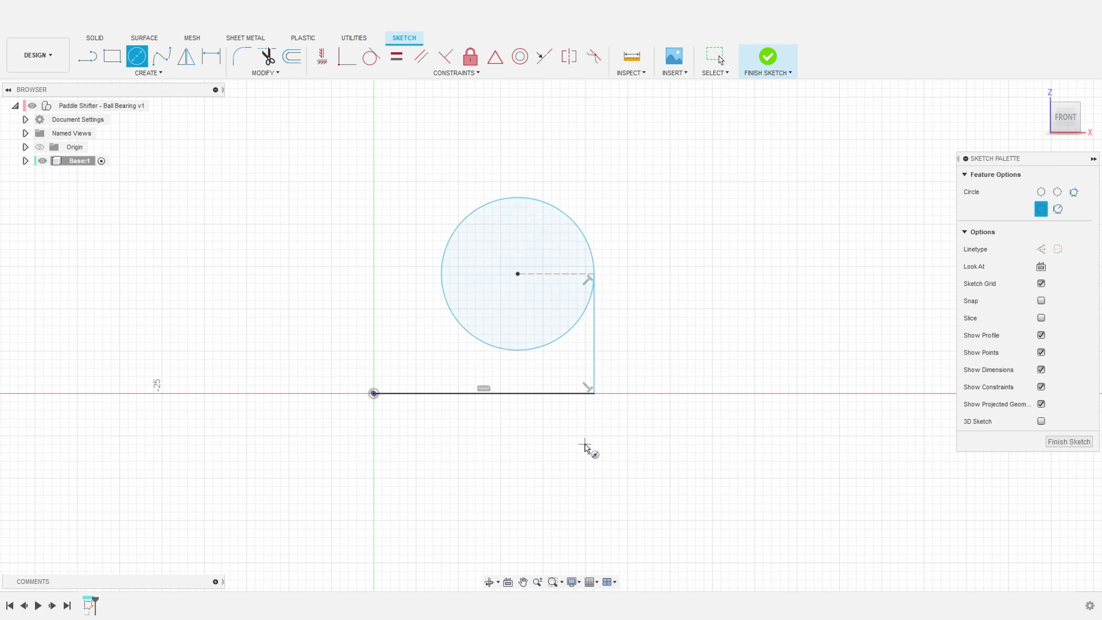
key(Escape)
Draw a vertical line about 13 mm up from the origin and a horizontal line about 20 mm long outward from its top
key(l)
click(374, 393)
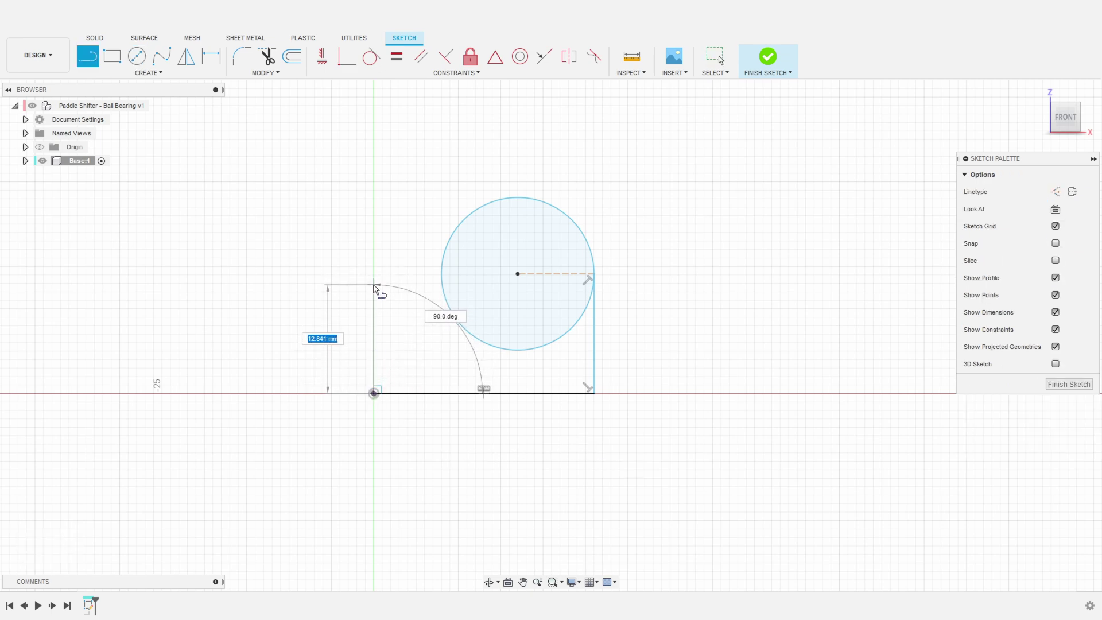
click(374, 286)
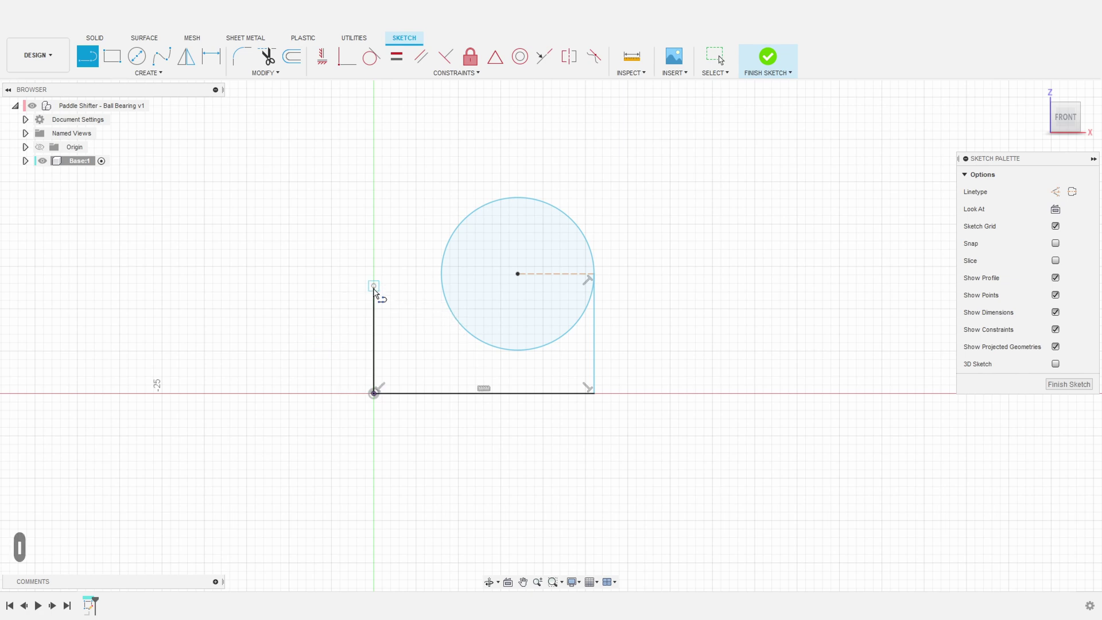
click(203, 286)
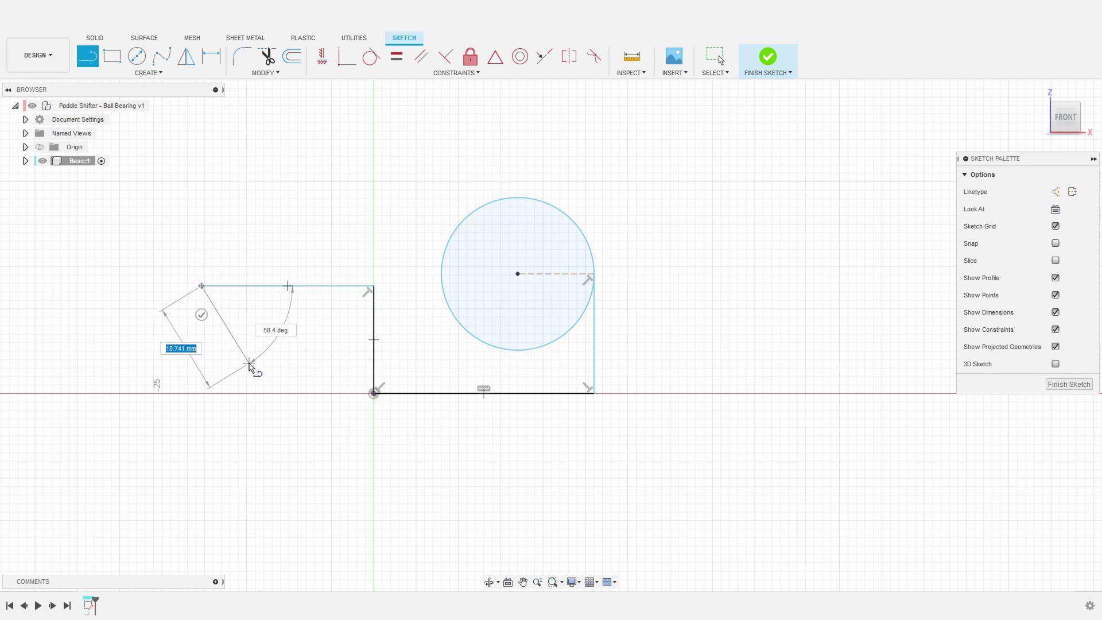
key(Escape)
key(Escape)
Close the profile with a vertical end edge, a top edge about 24 mm long, and a sloped line tangent to the circle
key(l)
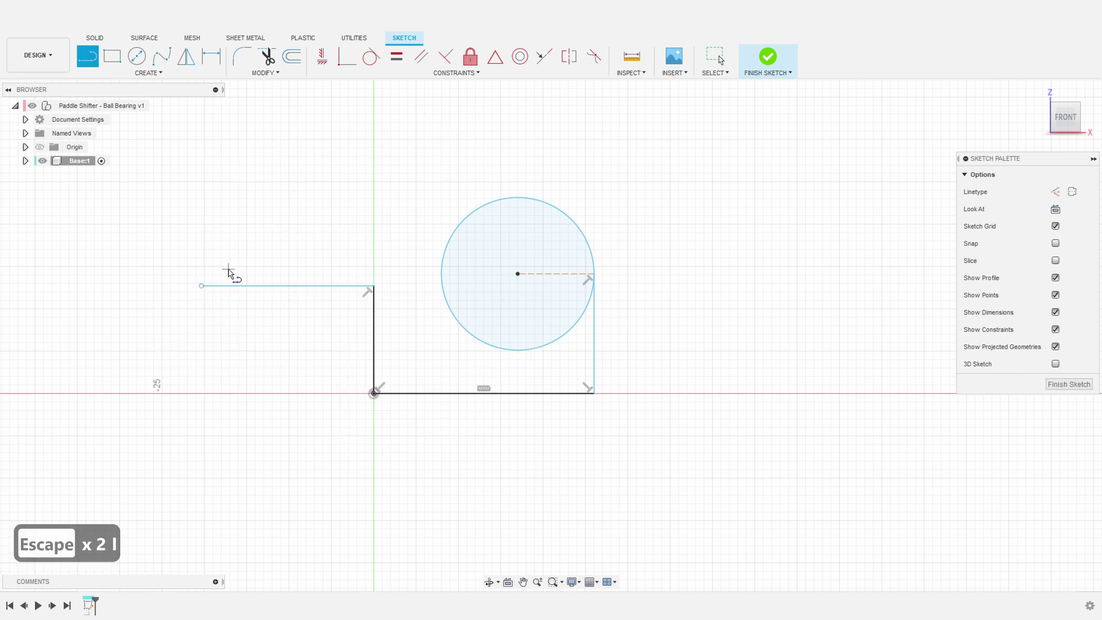
click(201, 286)
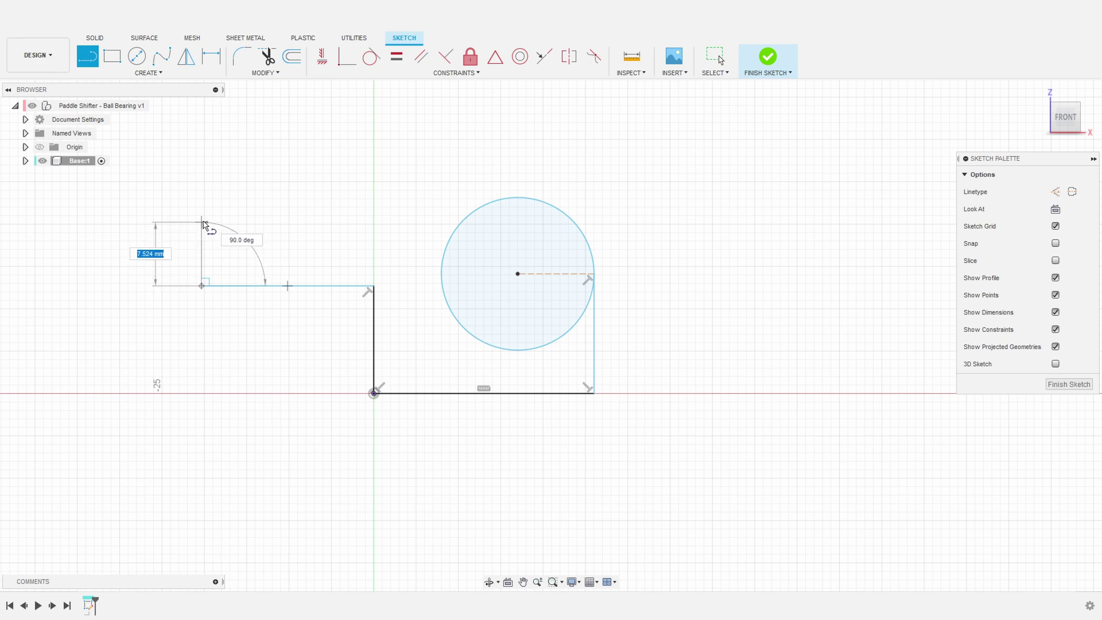
click(201, 172)
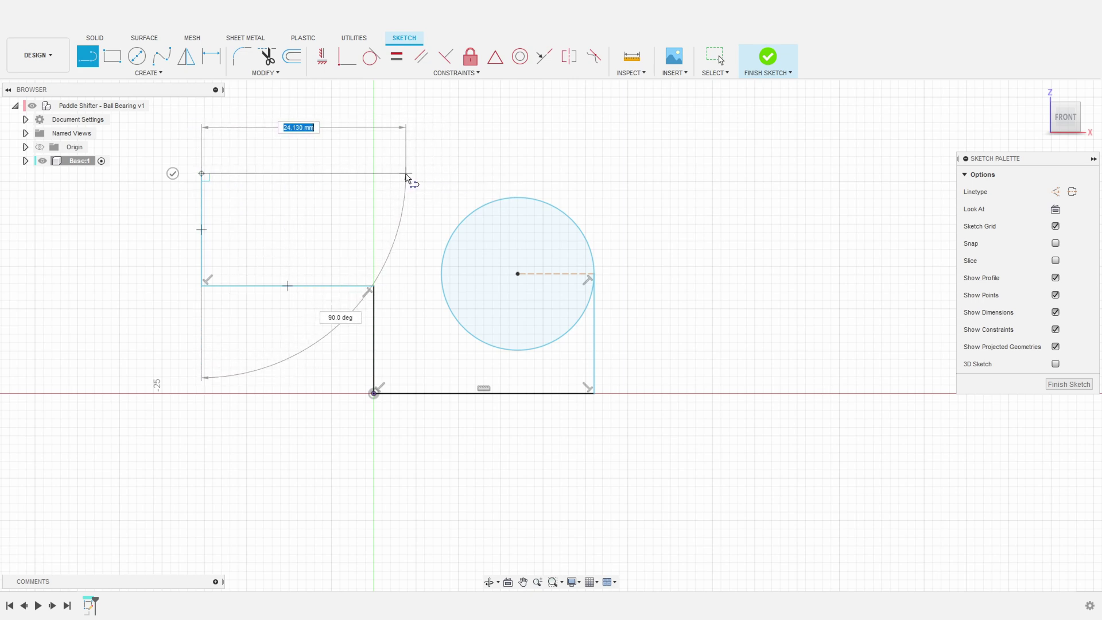
click(406, 173)
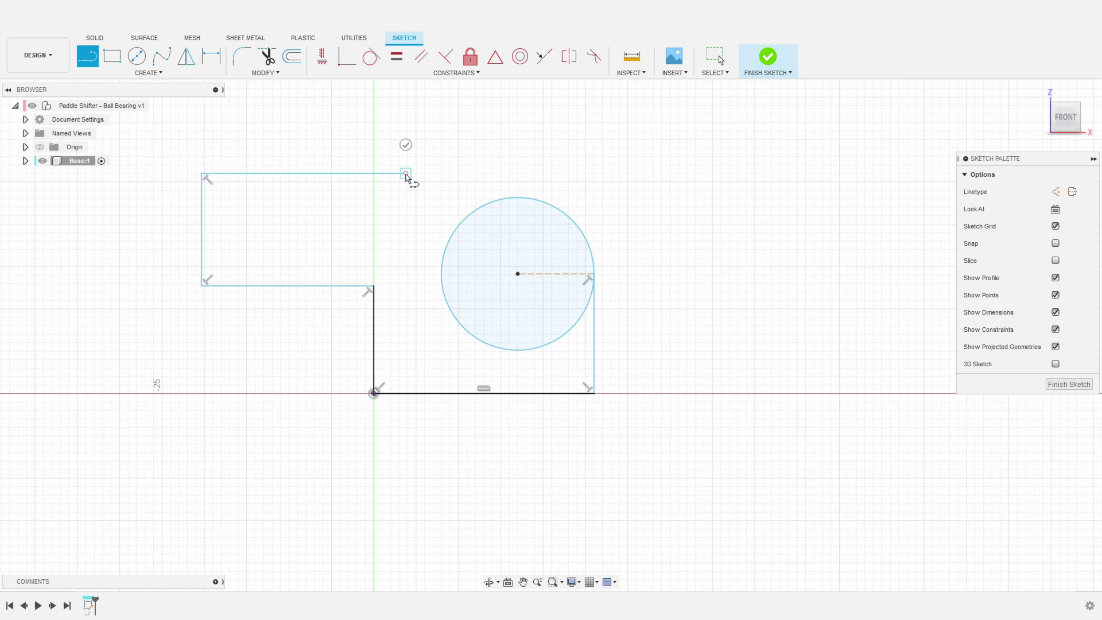
click(534, 200)
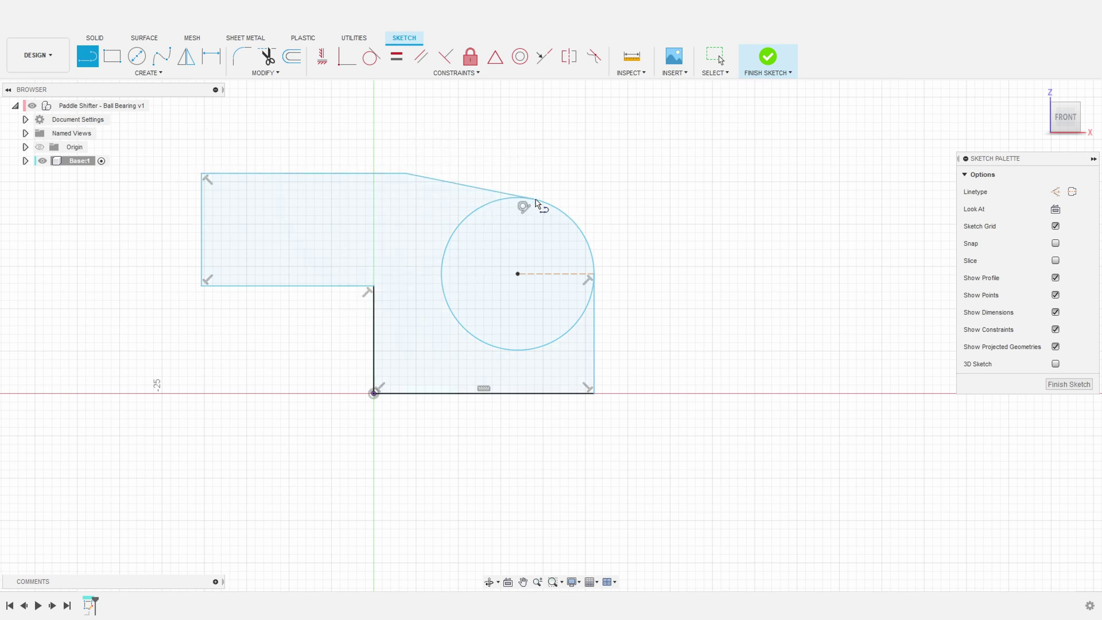
key(Escape)
Dimension the bottom horizontal edge at 30 mm
middle_drag(445, 320, 470, 326)
click(533, 404)
key(d)
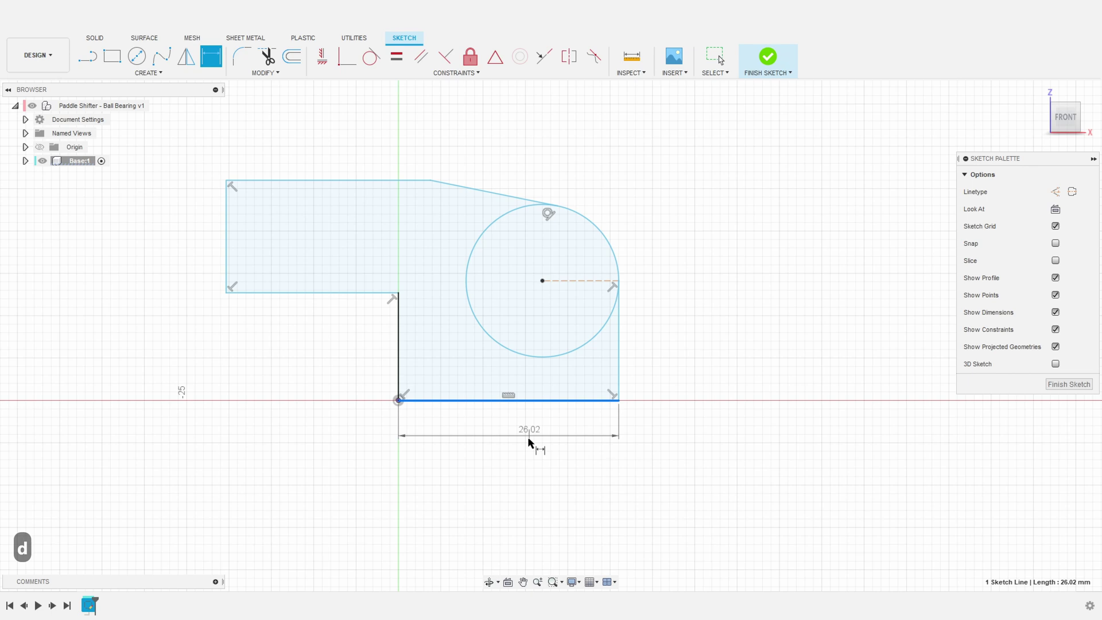
click(535, 441)
text(30)
key(Return)
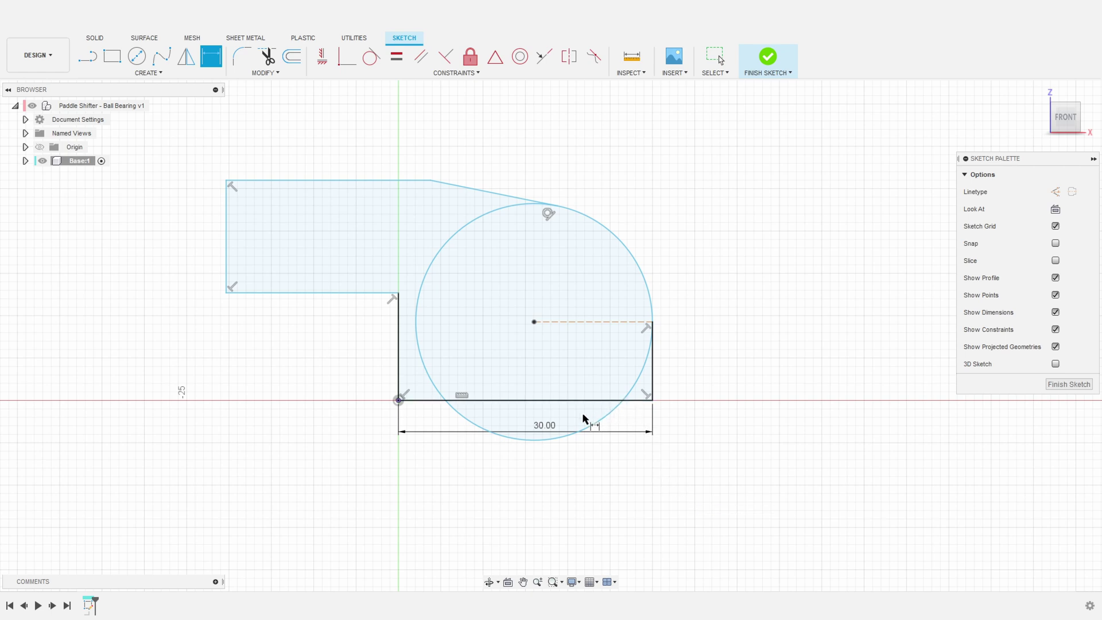
key(Escape)
Reshape the circle upward to about 13 mm in diameter and dimension its diameter at 6 mm
drag(547, 446, 589, 331)
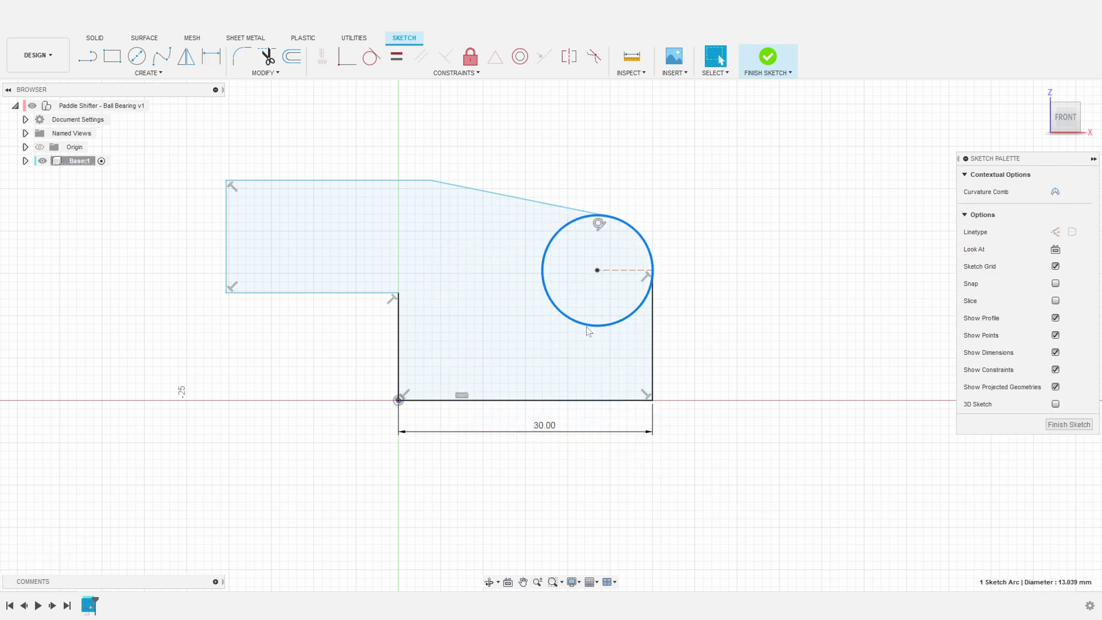
key(d)
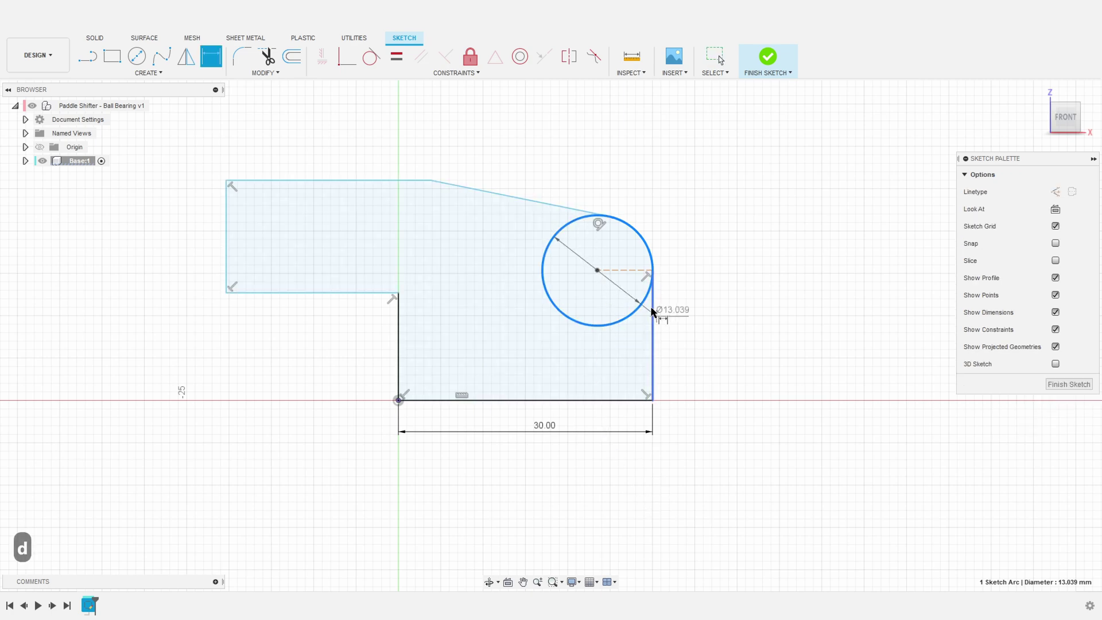
click(625, 246)
text(6)
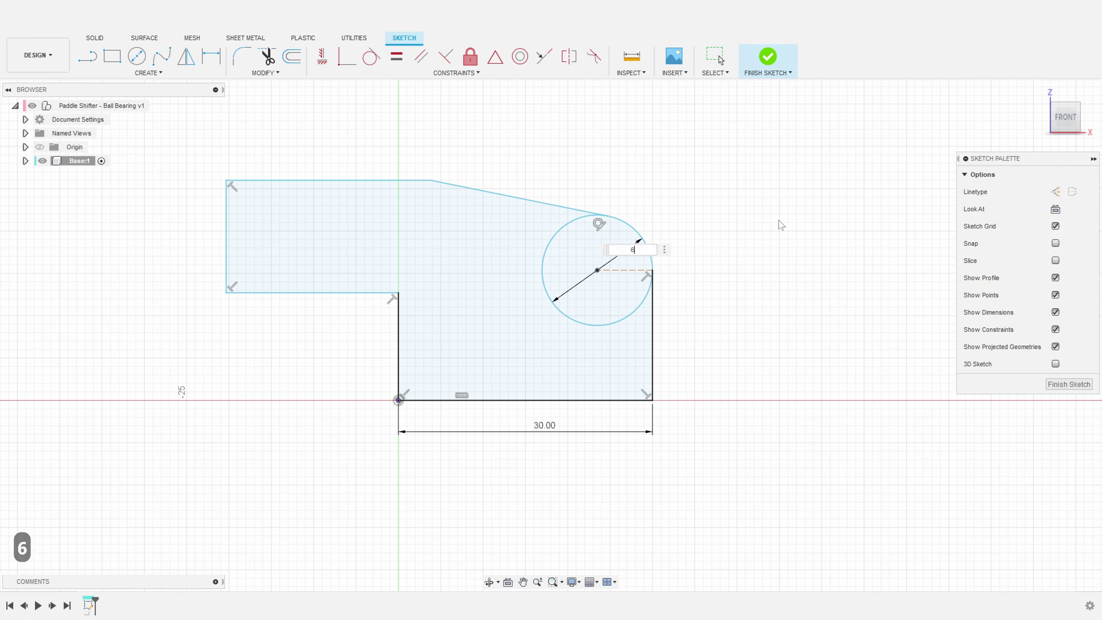
key(Return)
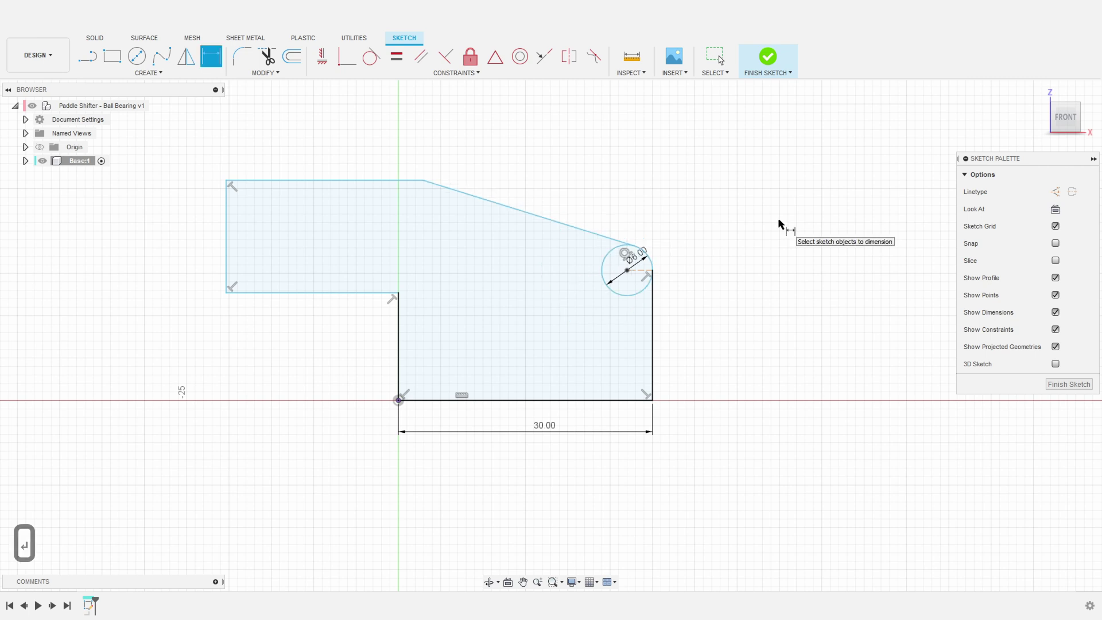
key(Escape)
Set the circle's diameter dimension to 12 mm
double_click(635, 254)
text(12)
key(Return)
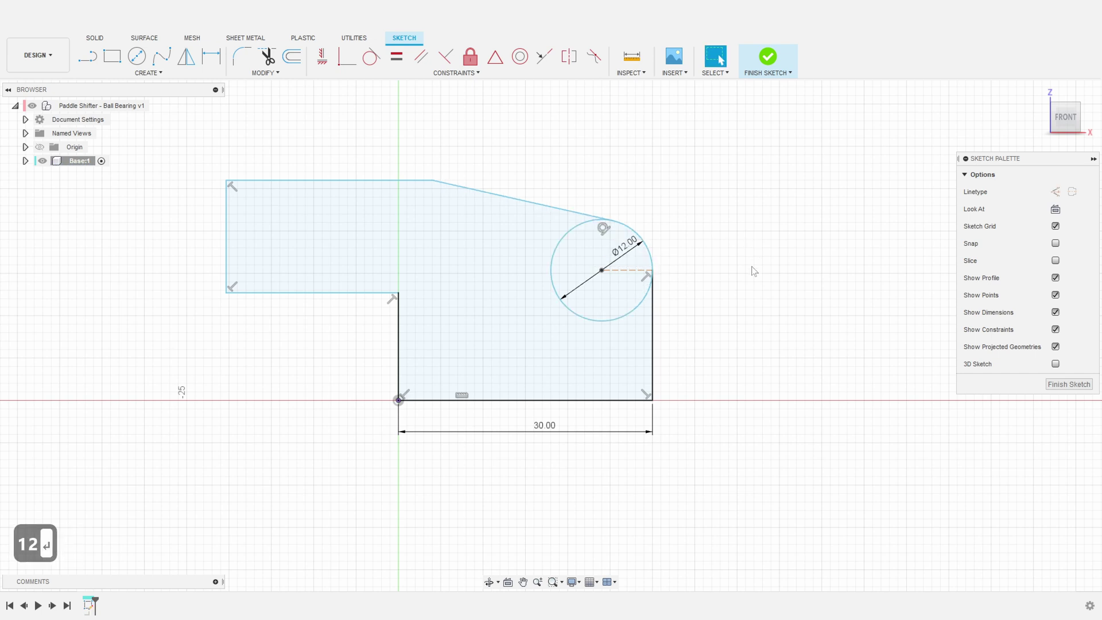
Dimension the lower horizontal edge of the overhanging arm at 21 mm
click(330, 294)
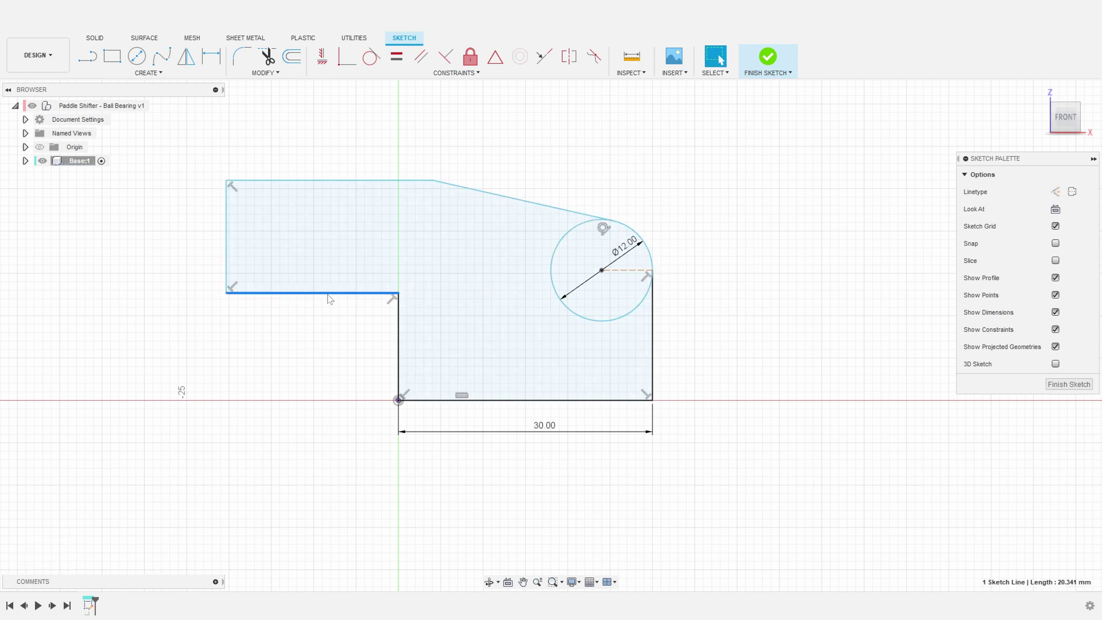
key(d)
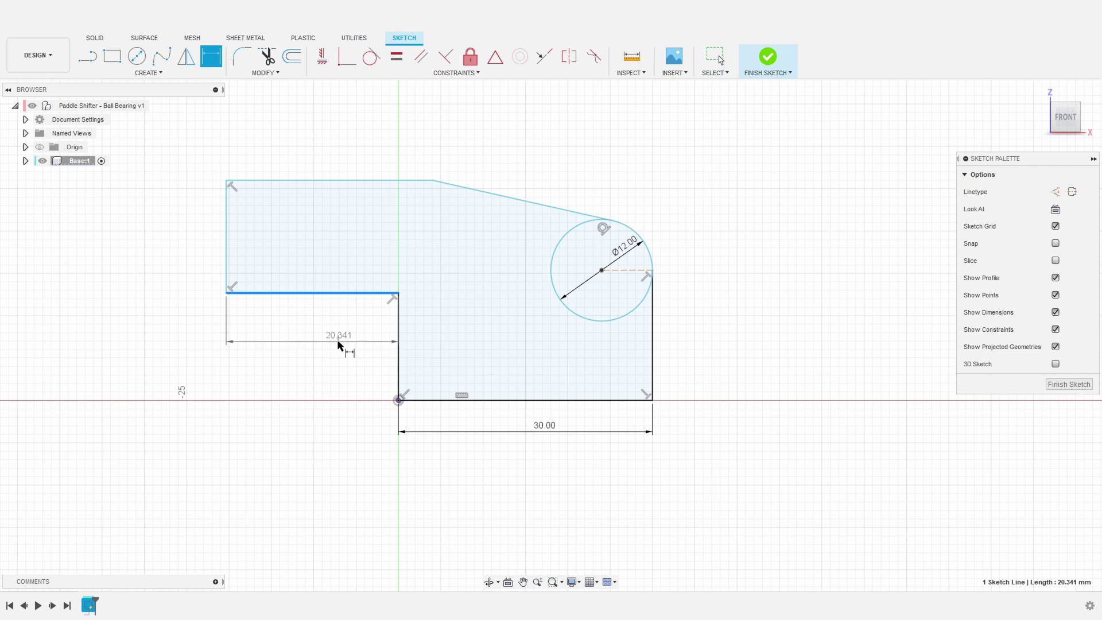
click(337, 339)
text(21)
key(Return)
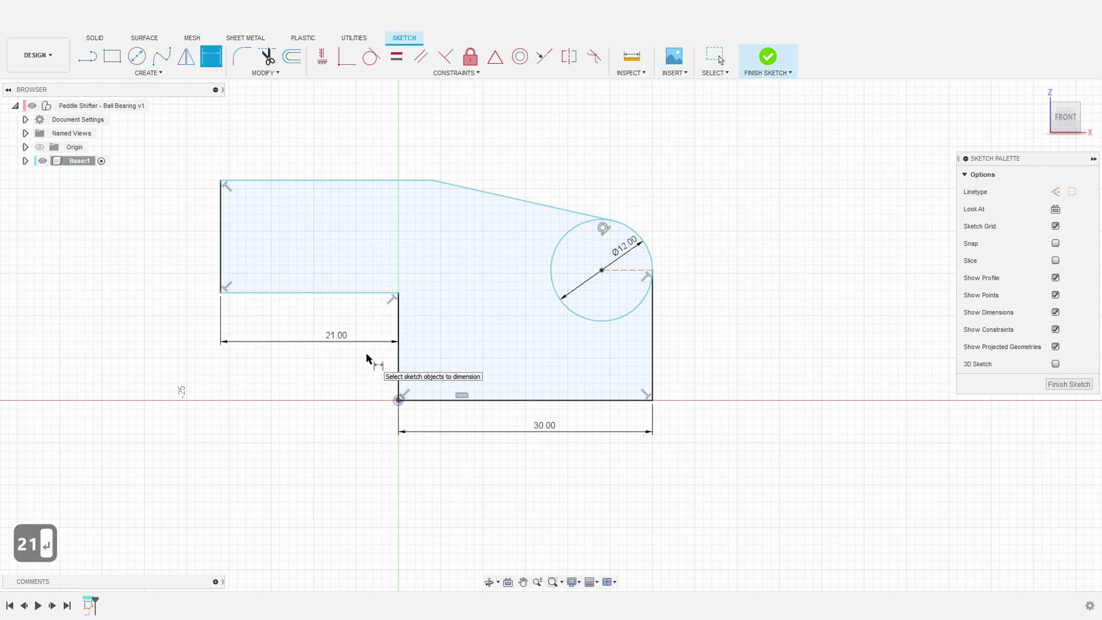
Dimension the profile's top horizontal edge at 26 mm
click(319, 180)
click(321, 149)
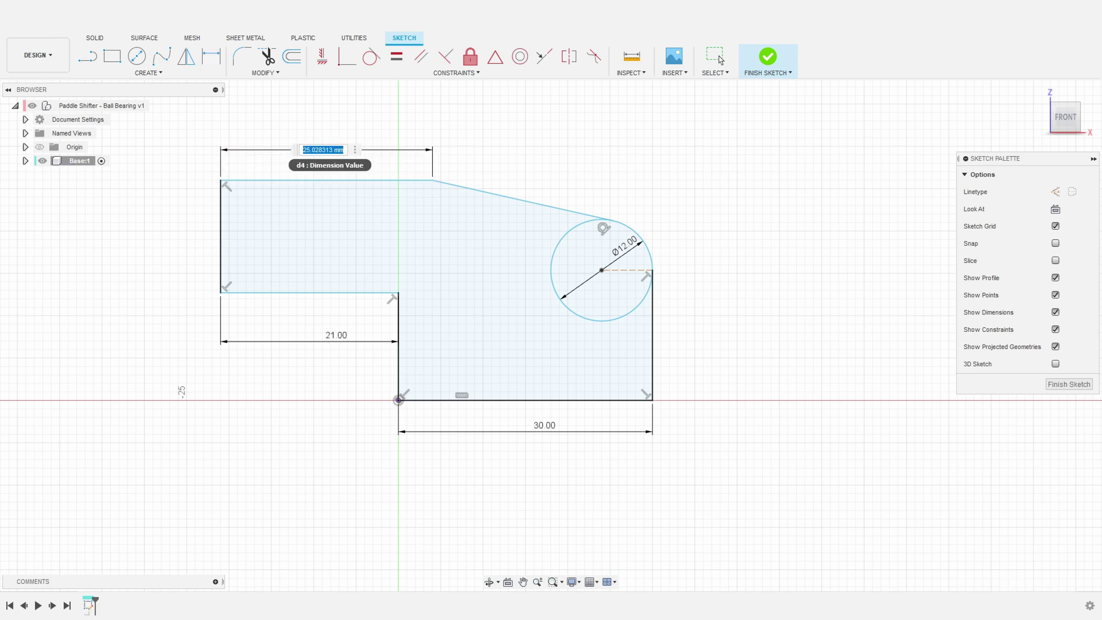
text(26)
key(Return)
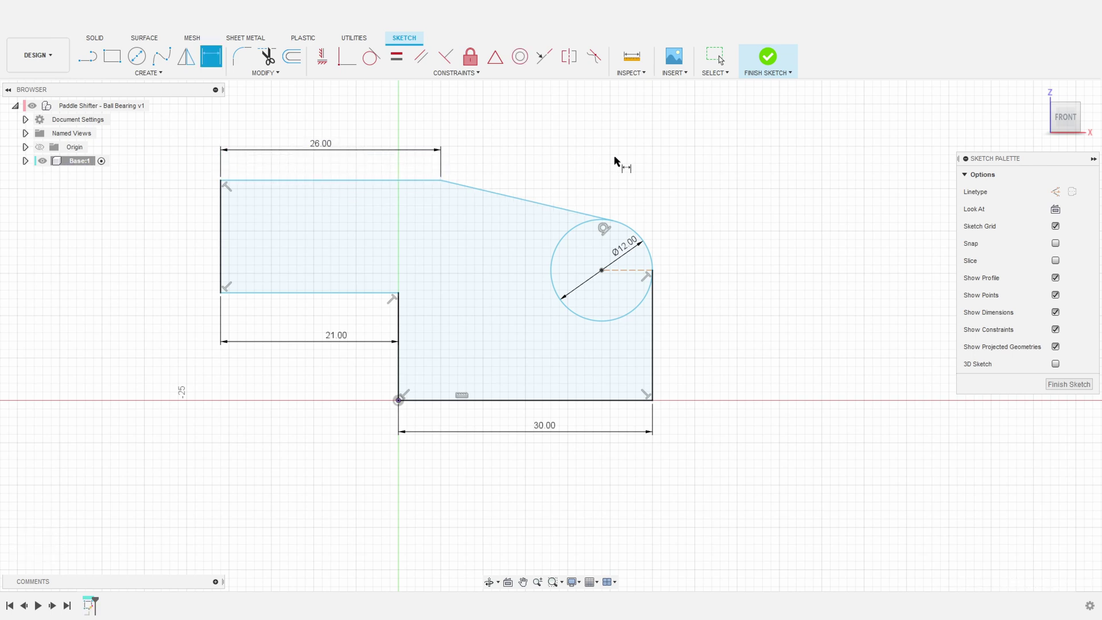
Set the height of the arm's short vertical end edge to 4.816 mm with a dimension
key(d)
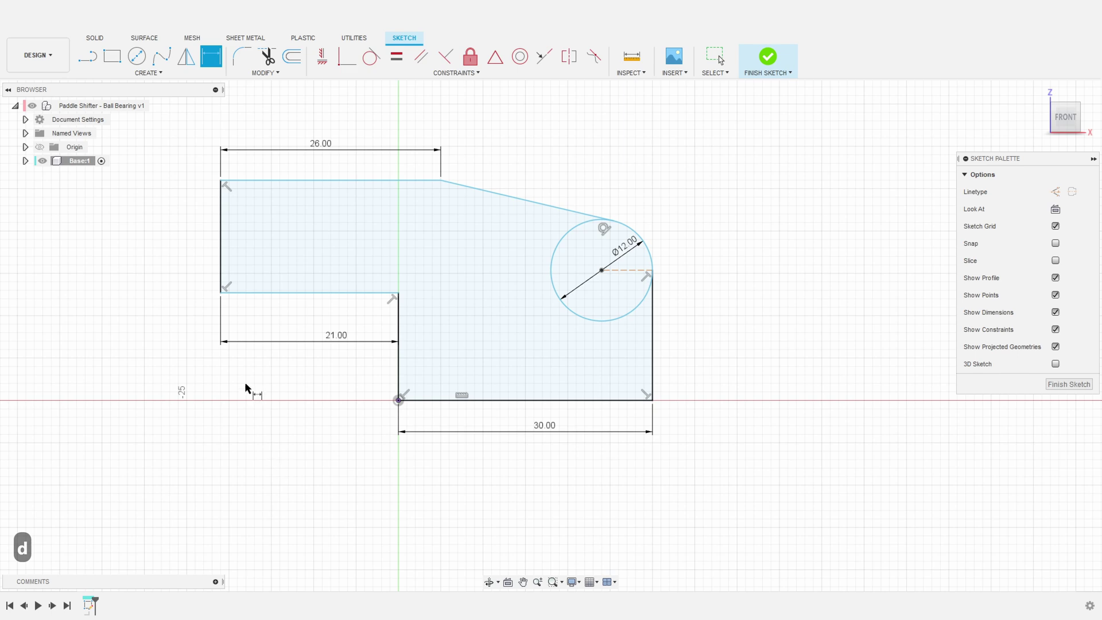
click(221, 264)
click(151, 255)
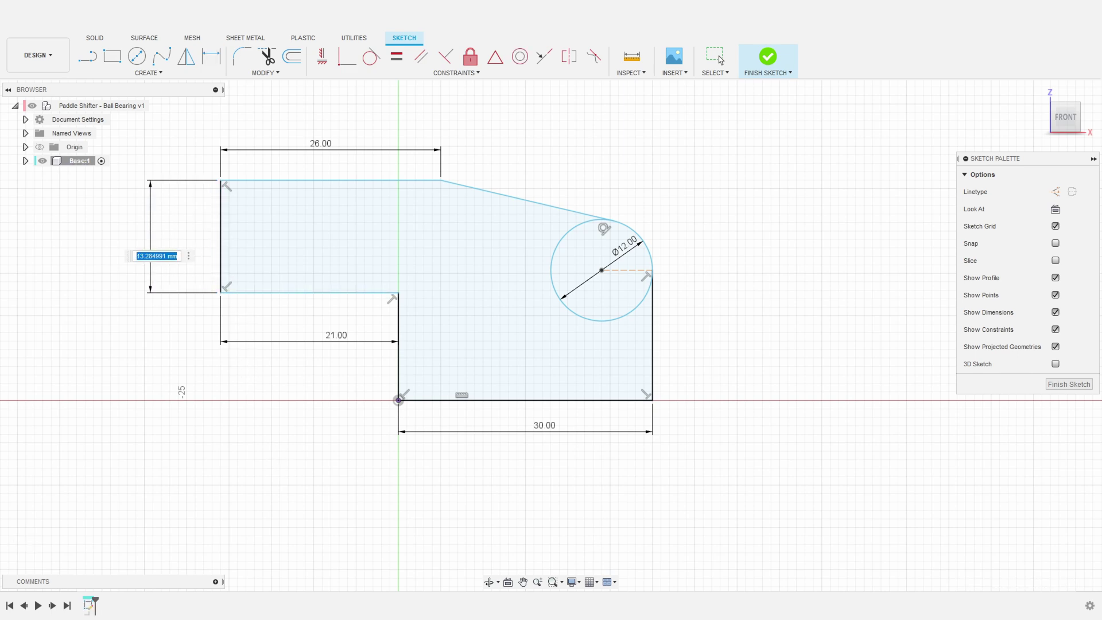
text(4.816)
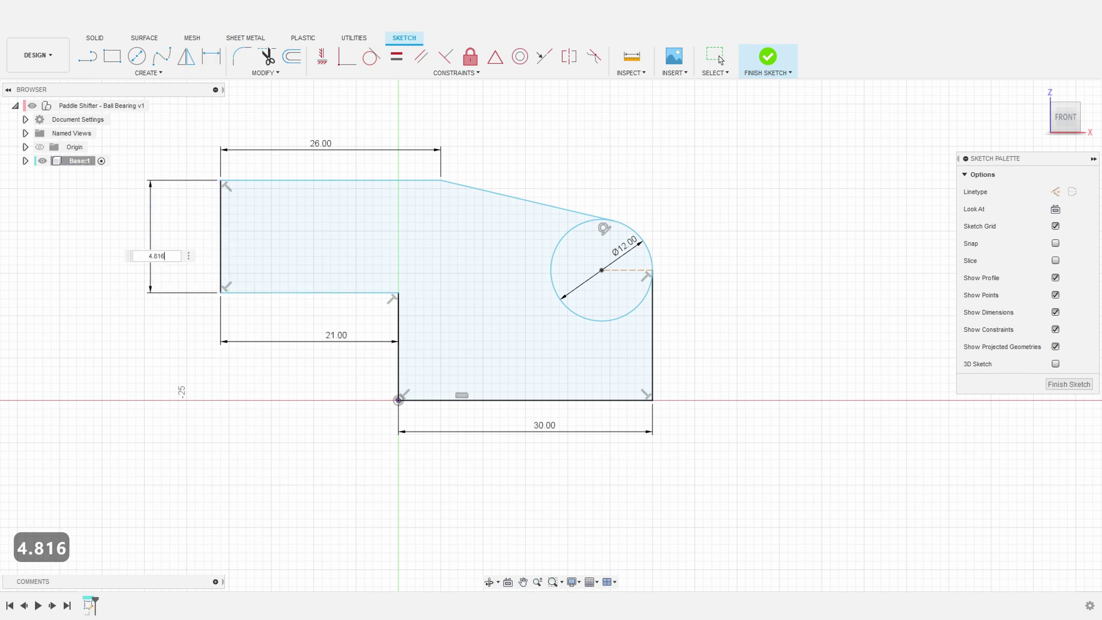
key(Return)
Dimension the vertical edge below the circle at 18.6 mm
key(d)
click(627, 388)
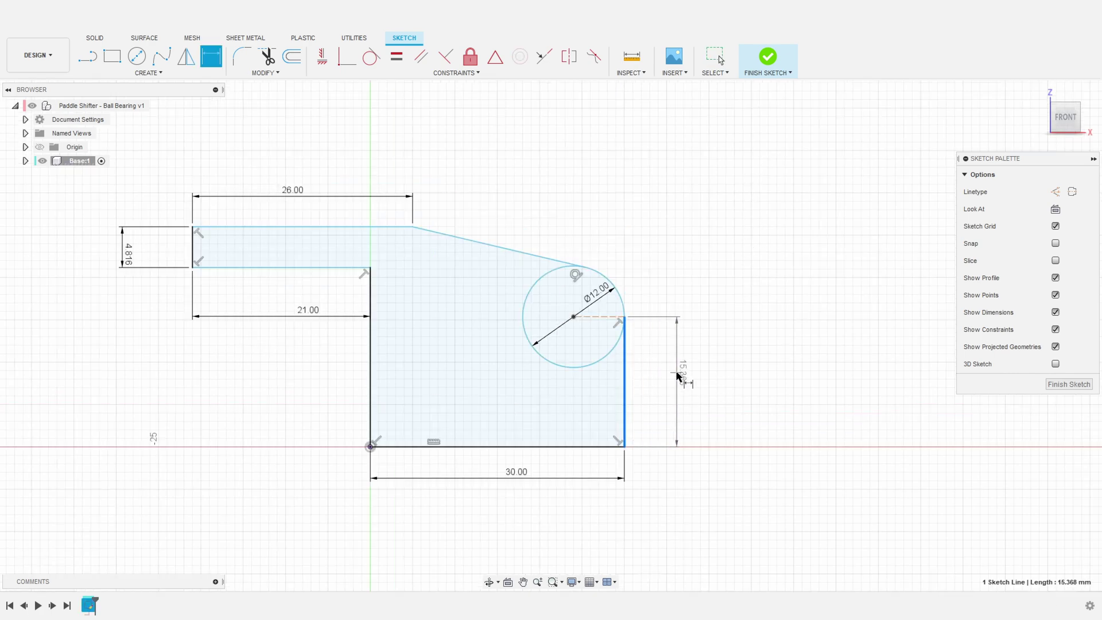
click(679, 376)
text(18.6)
key(Return)
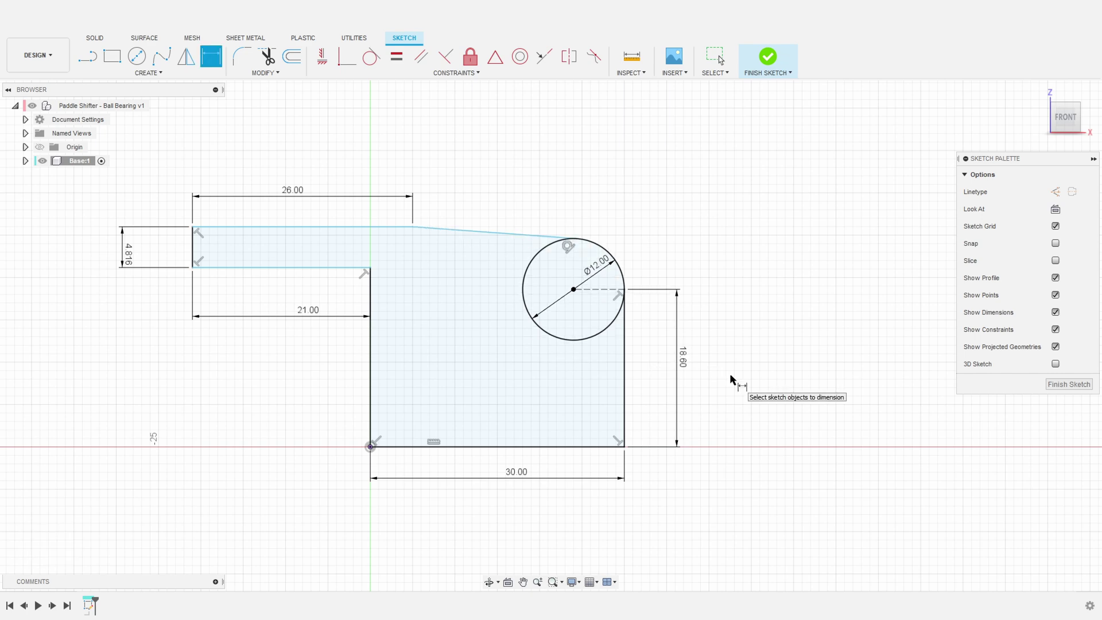
key(Escape)
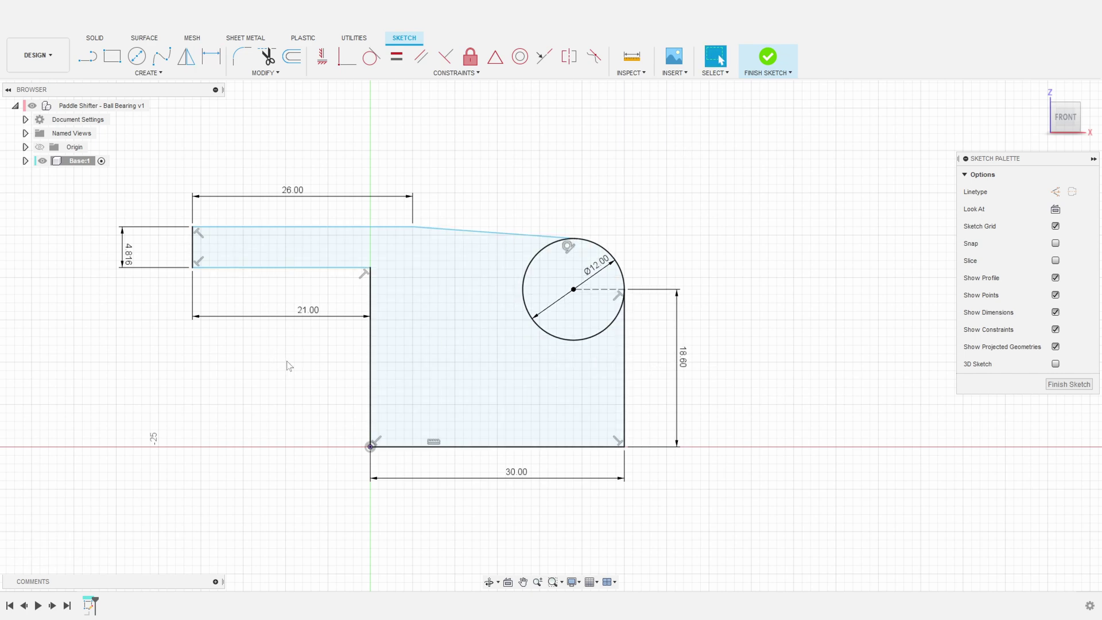
Dimension the vertical edge rising from the origin to the arm's underside at 25.18 mm
key(d)
click(369, 365)
click(268, 368)
text(25.18)
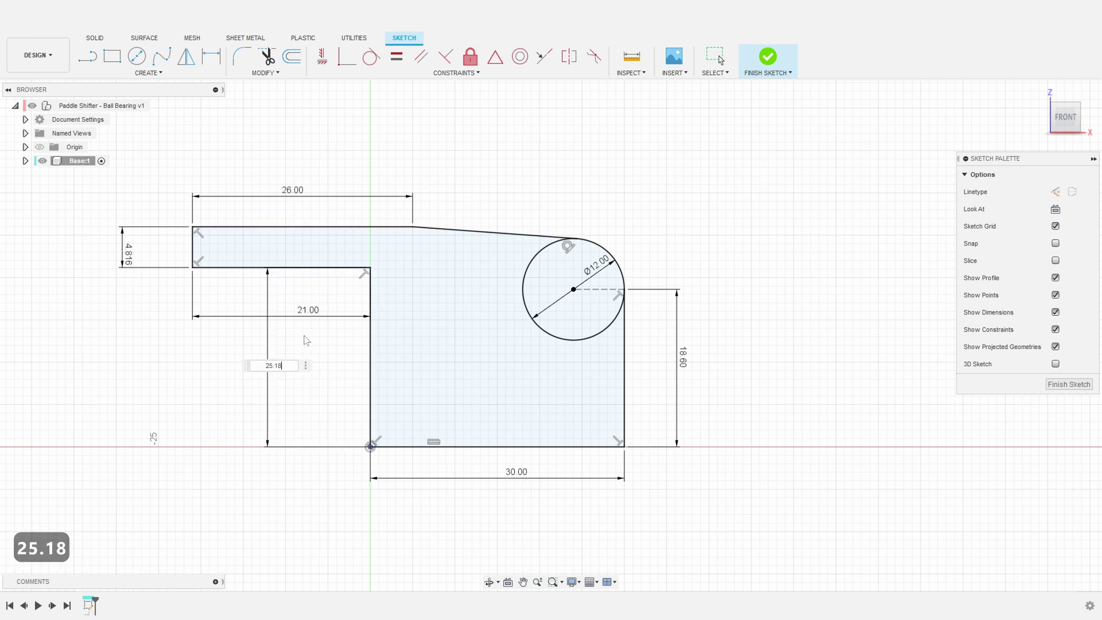
key(Return)
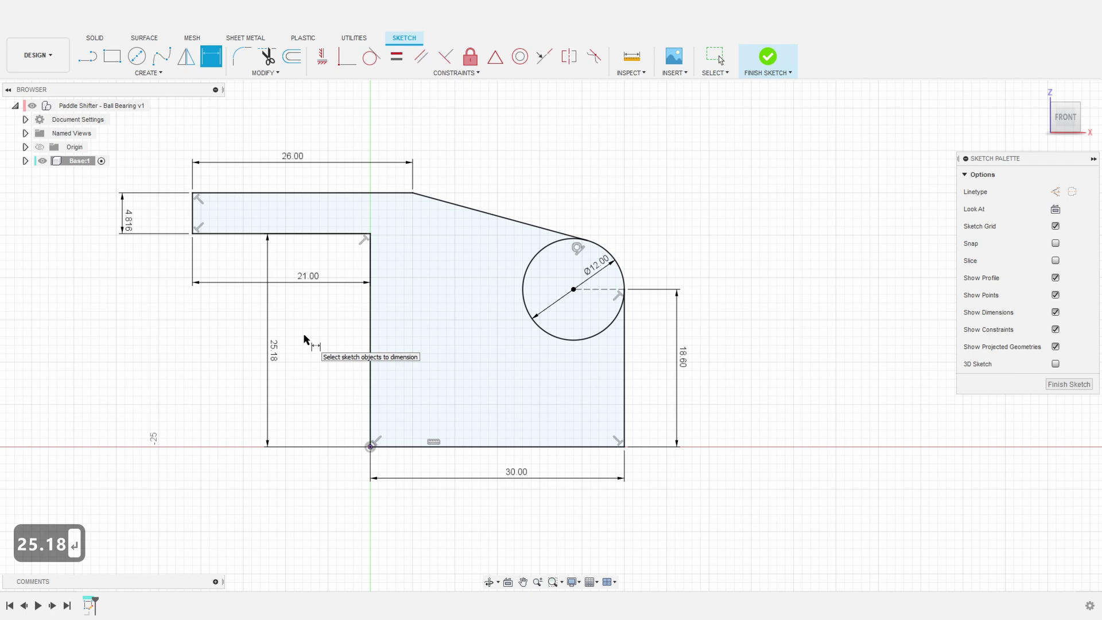
Convert the 12 mm circle to construction geometry
mouse_move(437, 321)
middle_down()
mouse_move(492, 330)
mouse_move(491, 339)
middle_up()
click(587, 281)
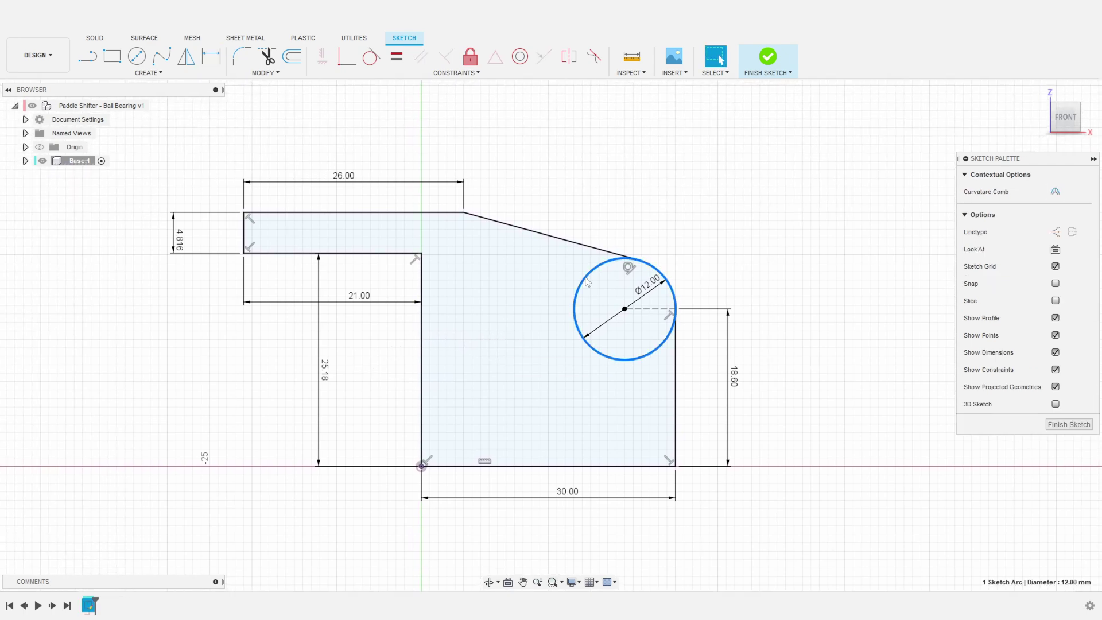
key(x)
key(Escape)
Close the profile with a solid center point arc on the construction circle, from the vertical edge's upper end to the sloped line
mouse_move(708, 257)
middle_down()
mouse_move(593, 236)
mouse_move(634, 233)
middle_up()
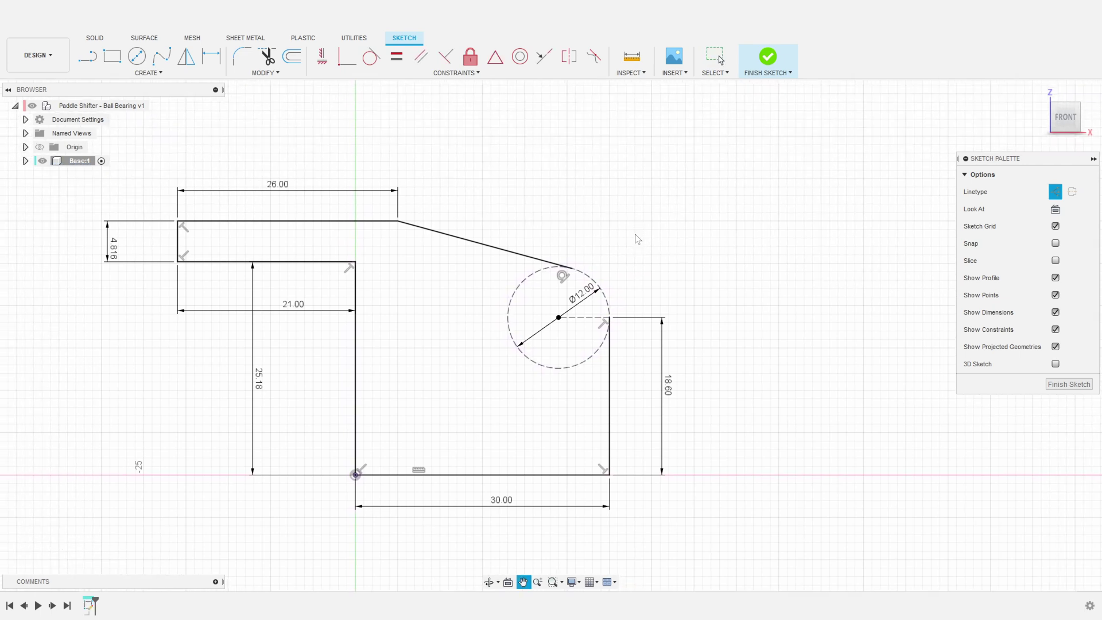
click(154, 75)
mouse_move(141, 124)
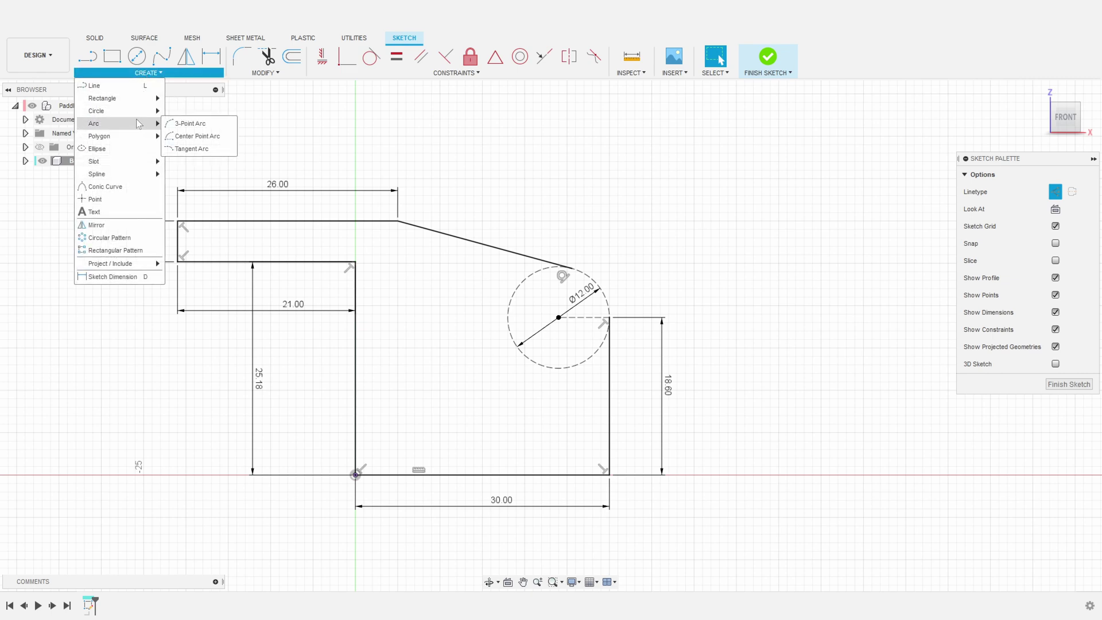
click(201, 136)
key(x)
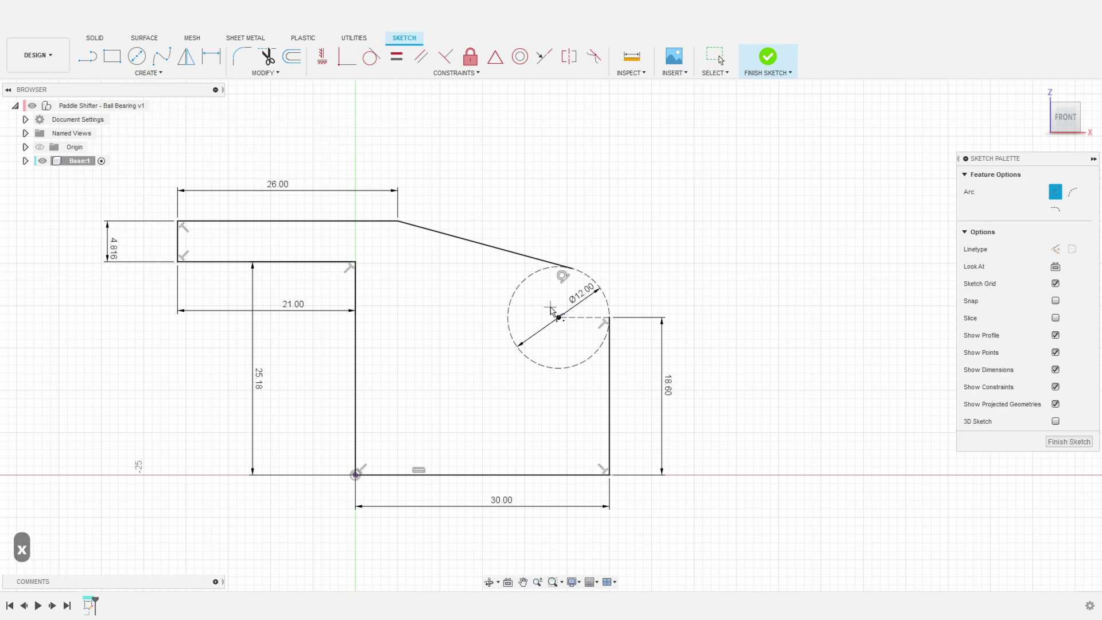
click(558, 318)
click(609, 317)
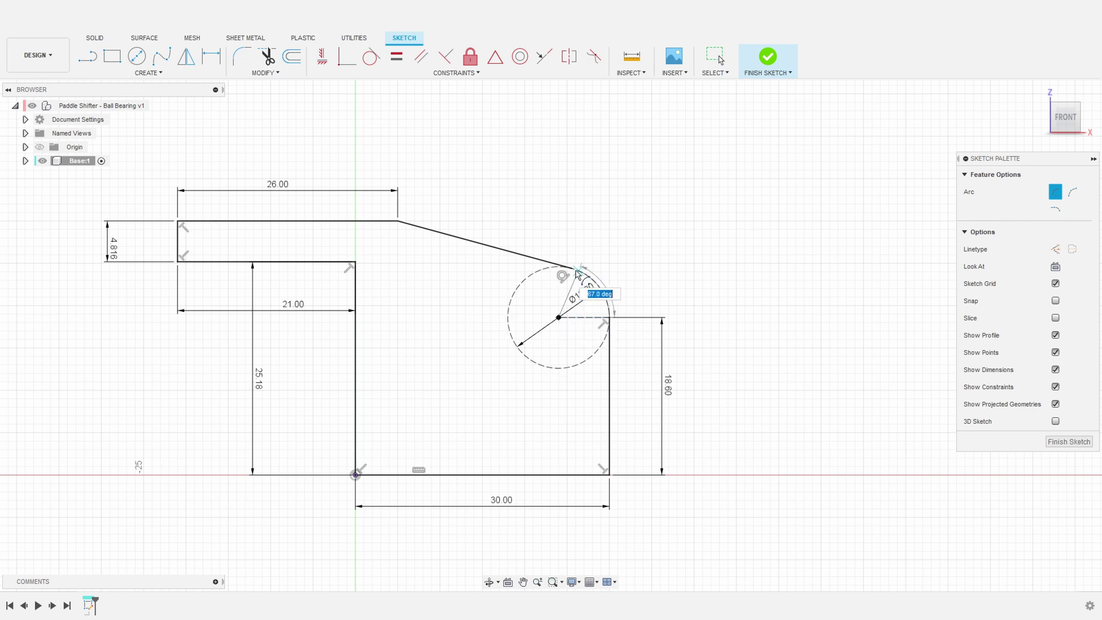
click(569, 273)
key(Escape)
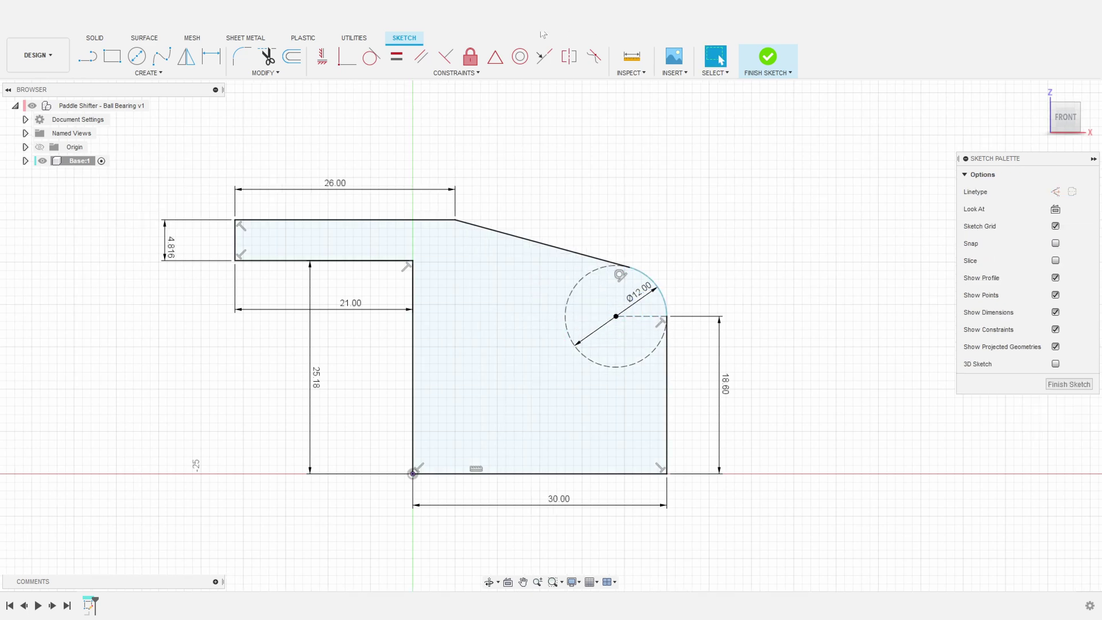
Fillet the inner corner between the arm's underside and the vertical edge with a 10 mm radius
click(238, 57)
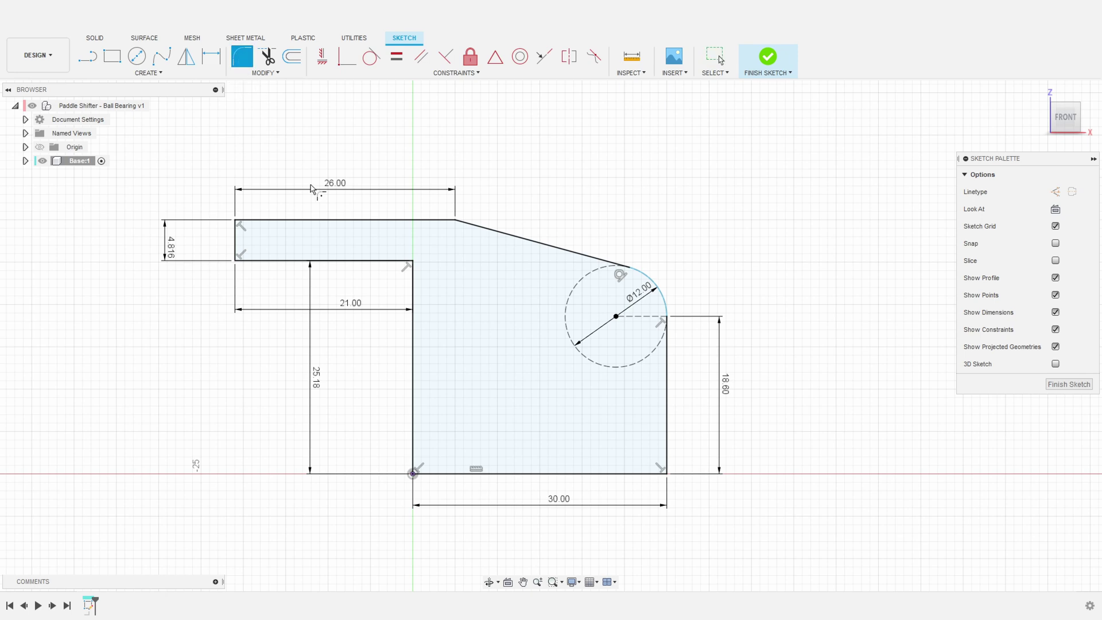
click(410, 263)
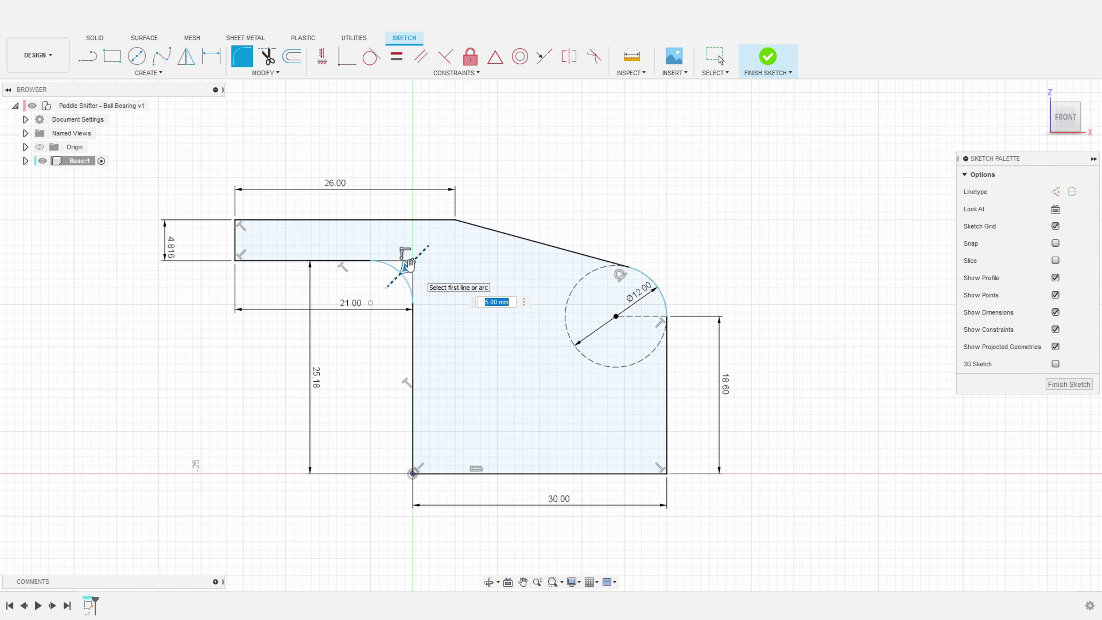
text(10)
key(Return)
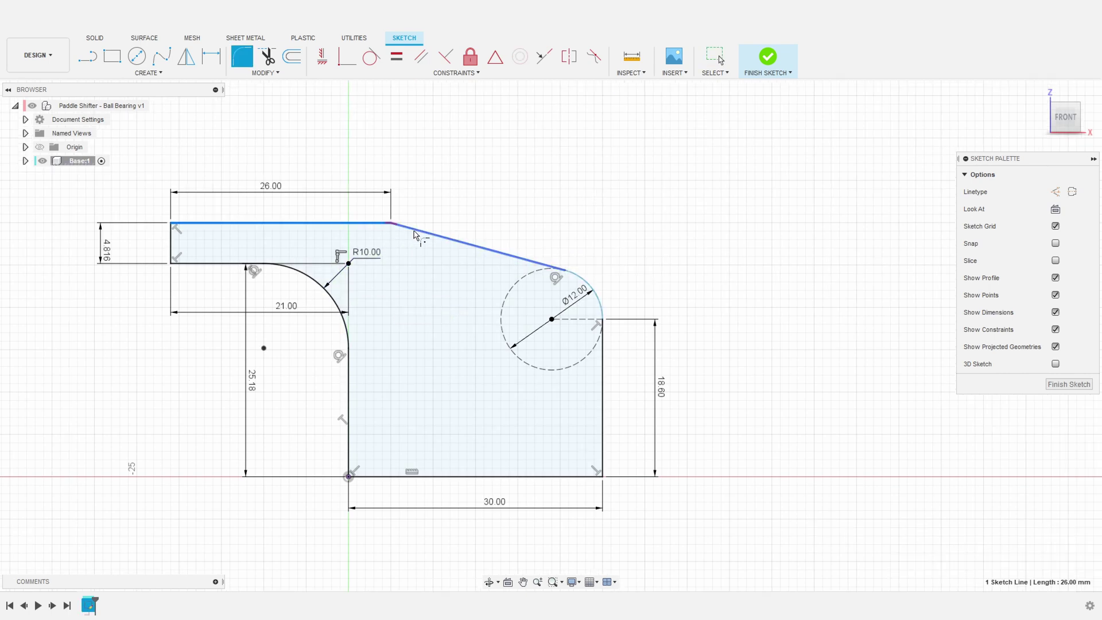
Fillet the corner between the top edge and the sloped line with a 35.25 mm radius
click(417, 235)
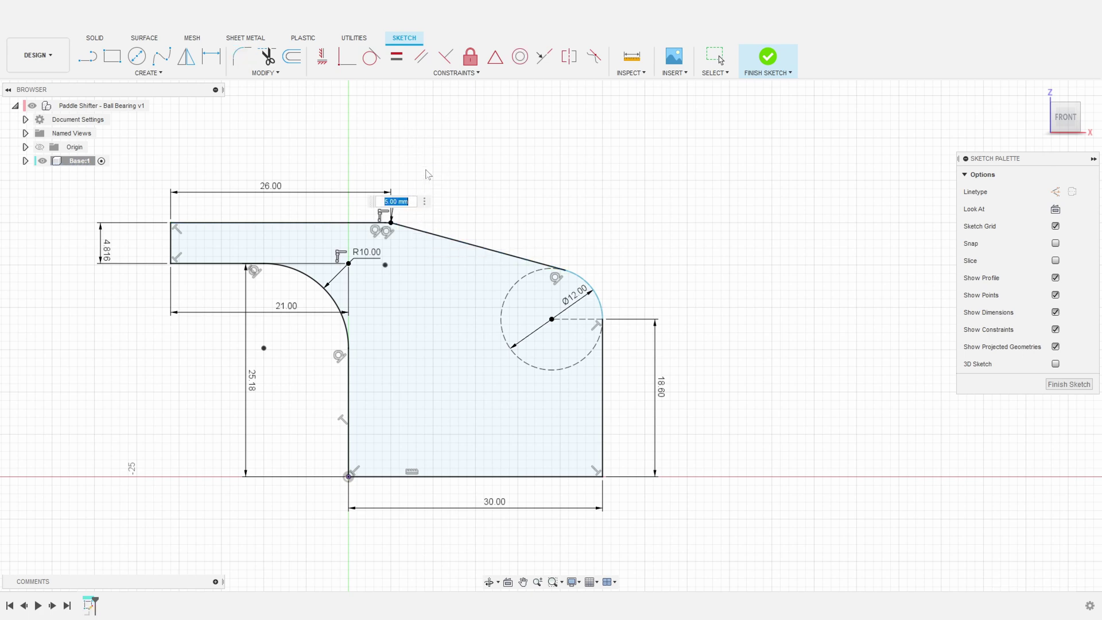
text(35.25)
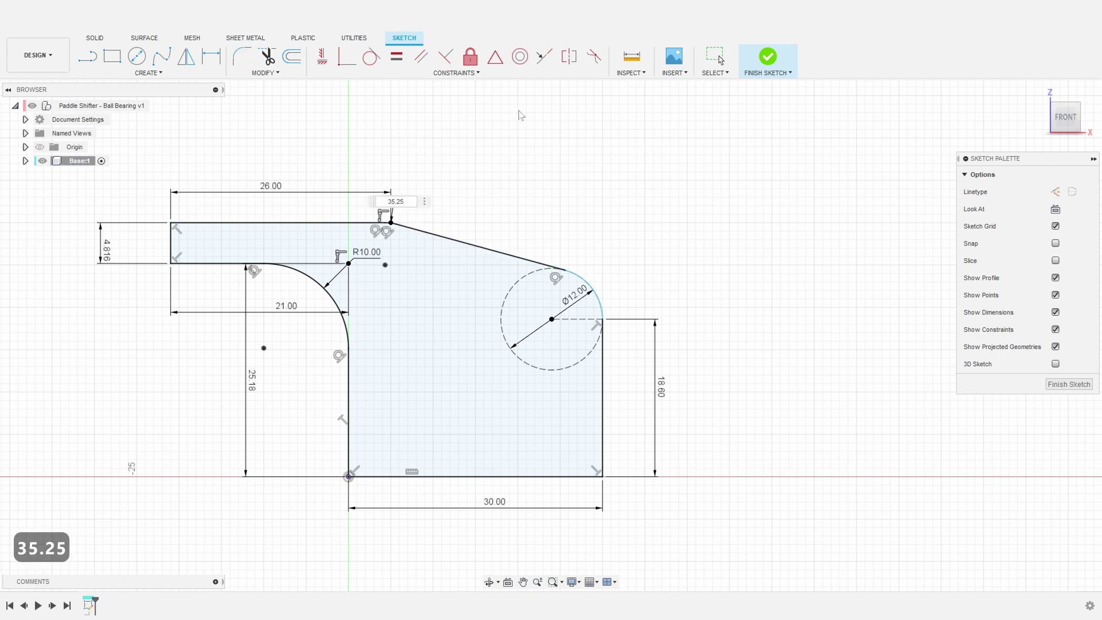
key(Return)
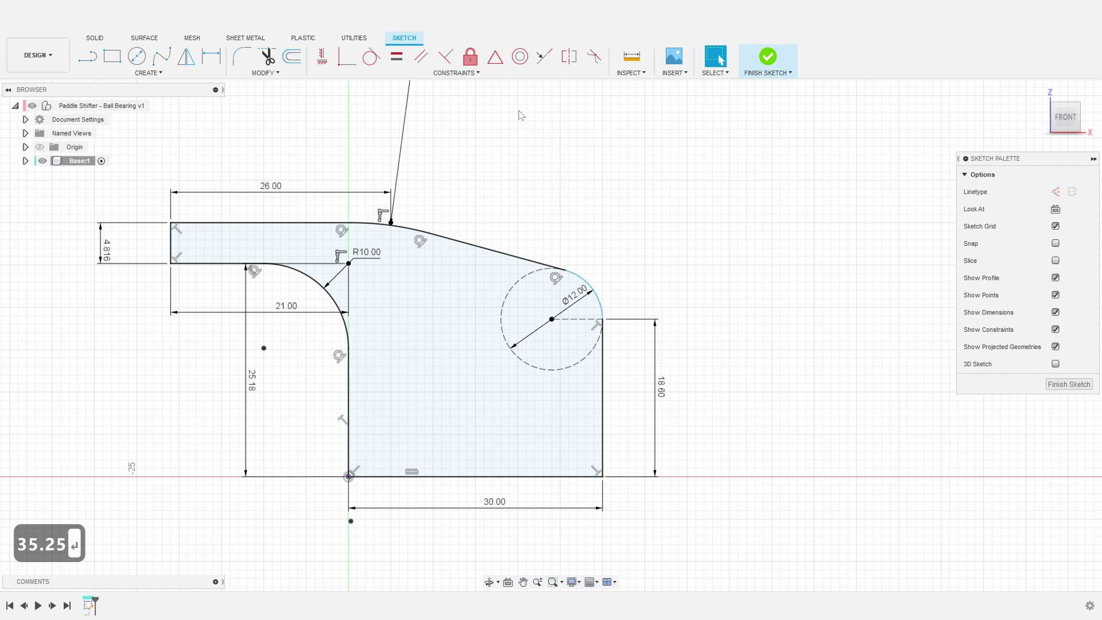
middle_drag(466, 162, 466, 162)
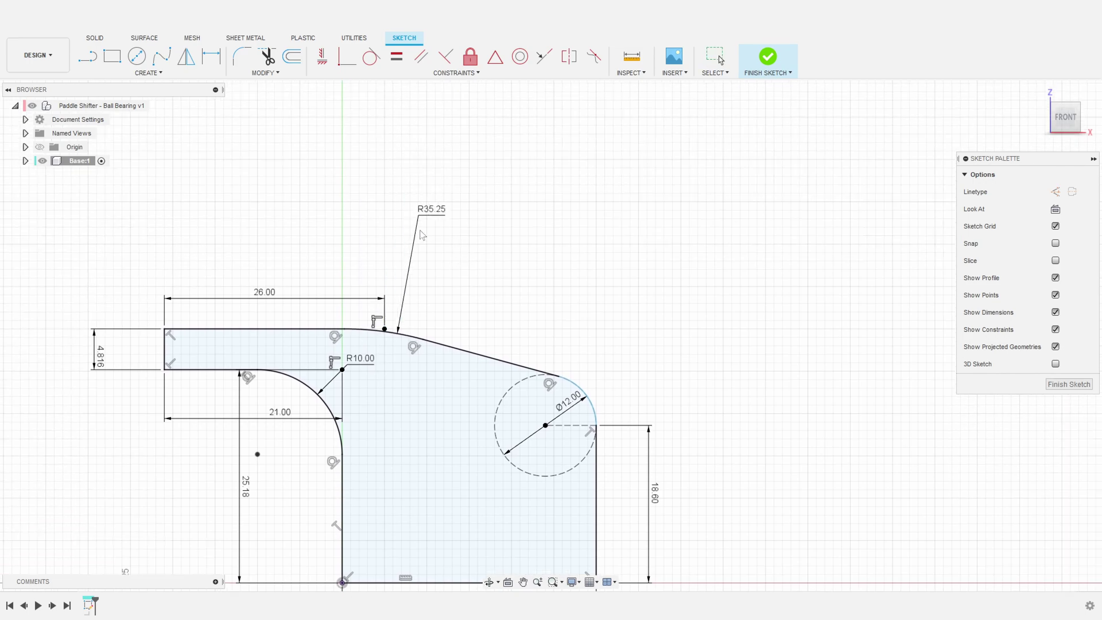
mouse_move(467, 328)
middle_down()
mouse_move(481, 209)
mouse_move(602, 185)
middle_up()
click(443, 306)
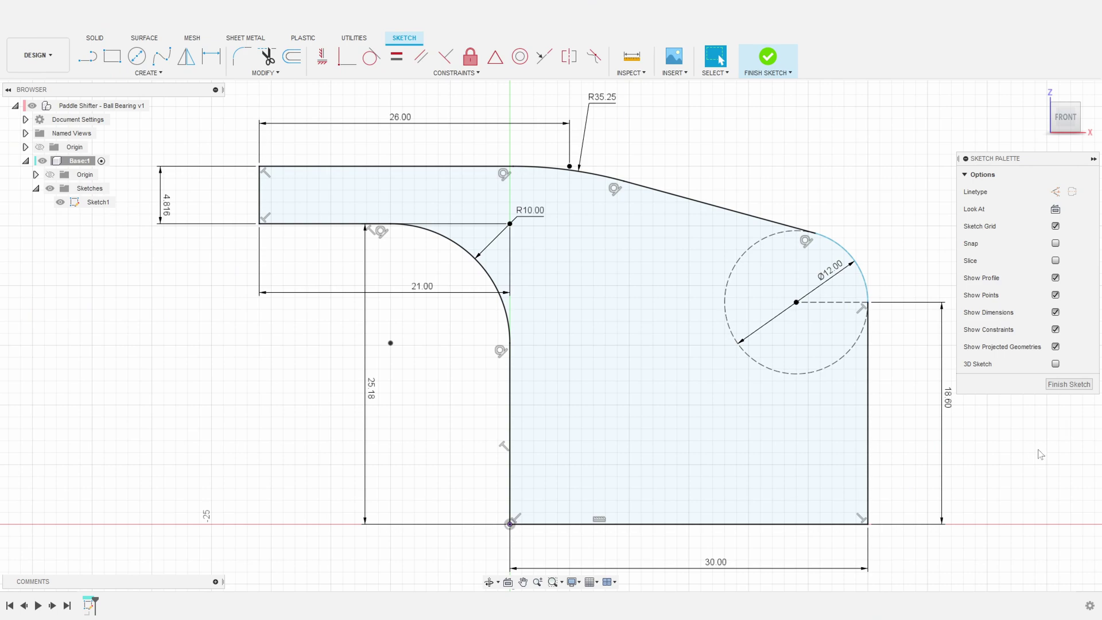
Extrude the closed side profile 30 mm as a new body
click(649, 383)
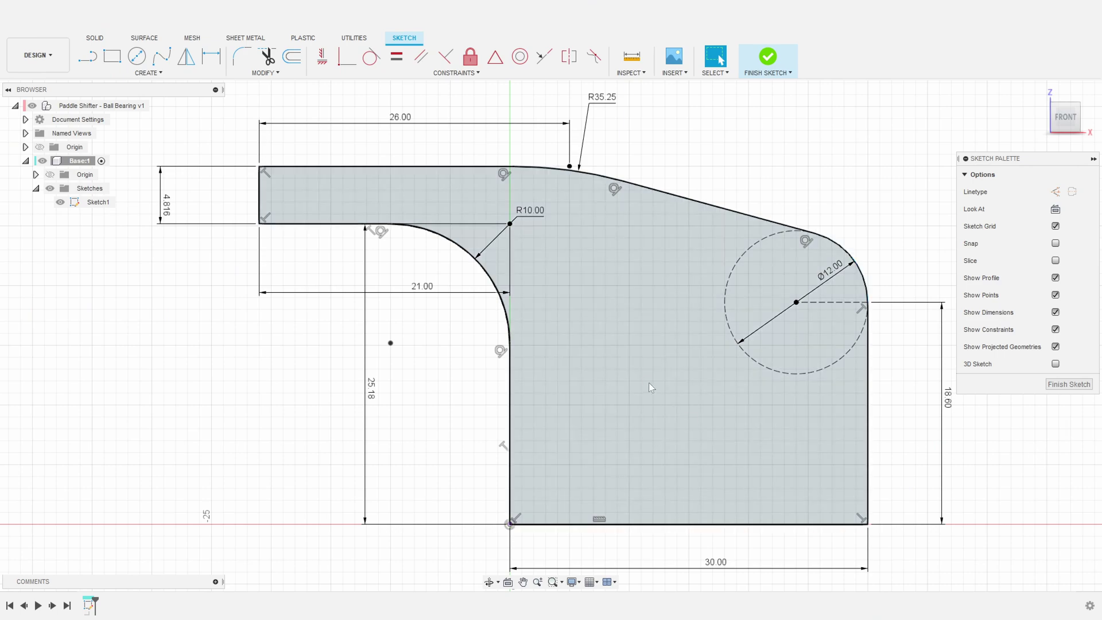
shift+middle_drag(656, 404, 628, 409)
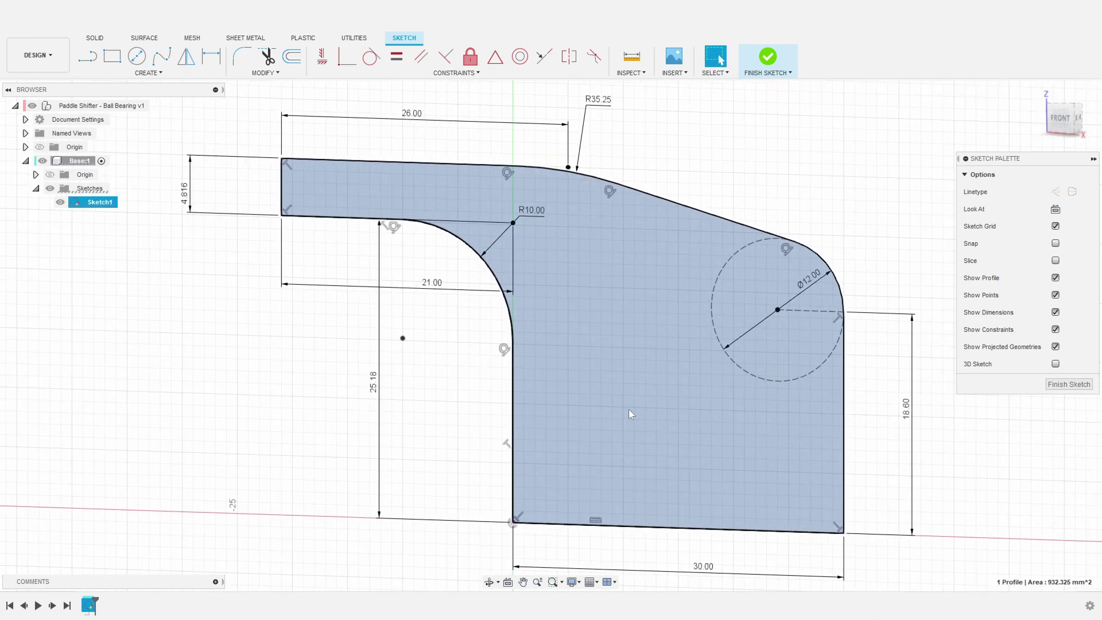
text(e)
text(30)
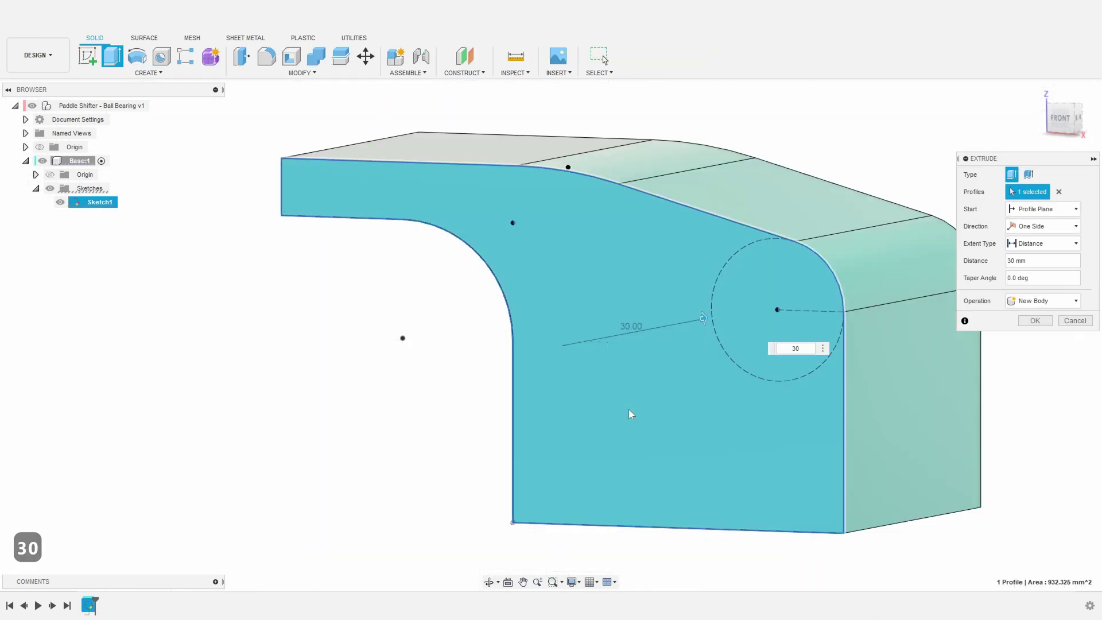
key(Return)
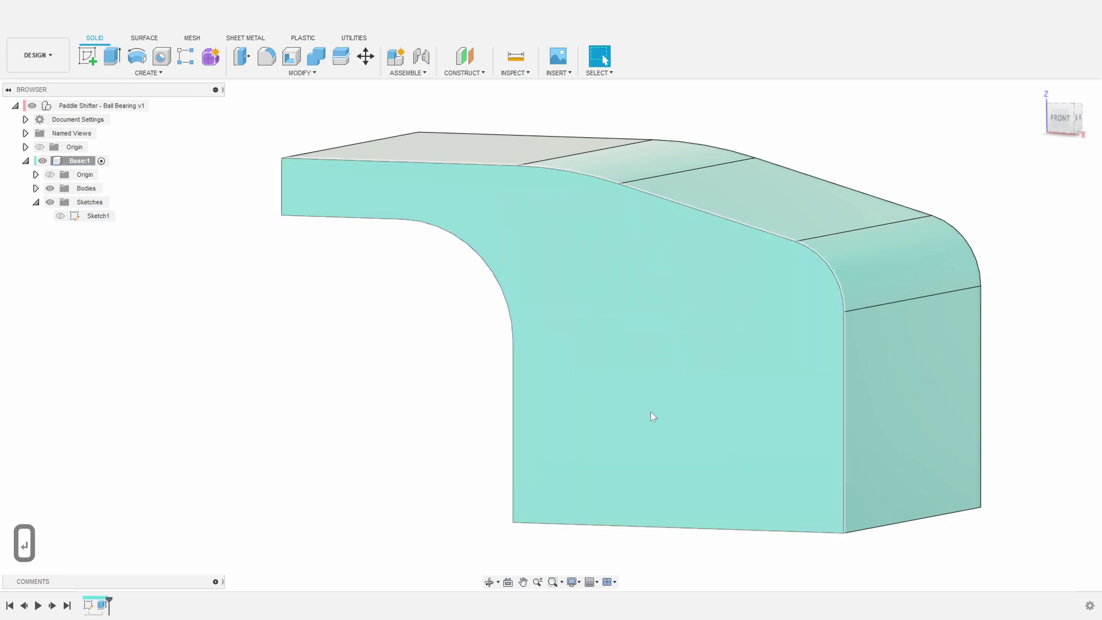
Start a new sketch on the flat vertical end face below the rounded edge
scroll(574, 405, up, 5)
scroll(578, 396, down, 8)
shift+middle_drag(578, 396, 516, 430)
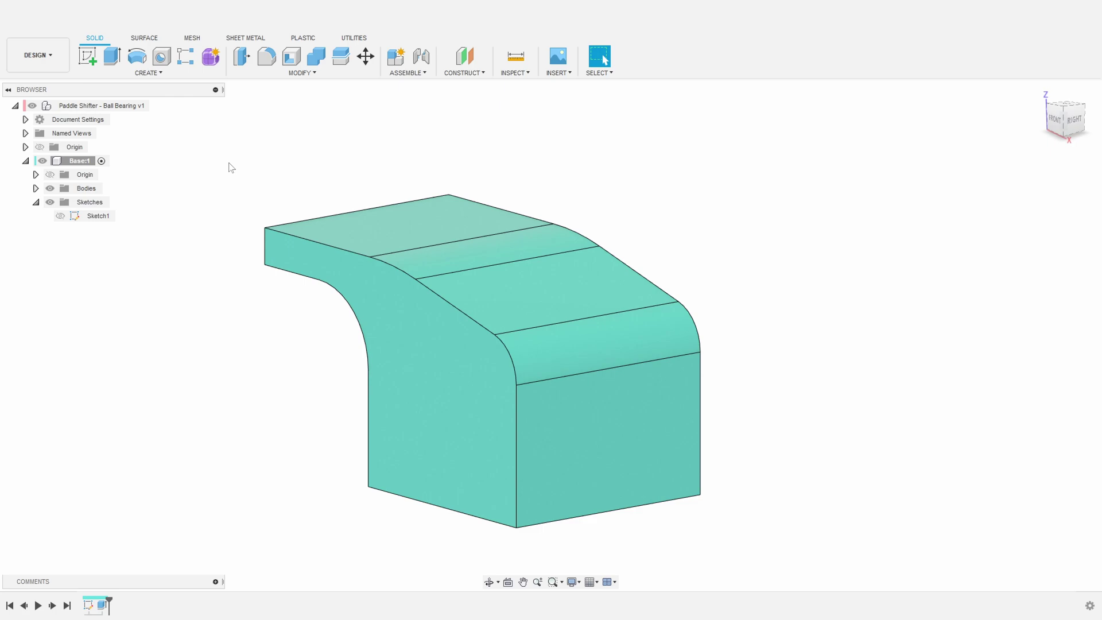
click(87, 56)
click(584, 418)
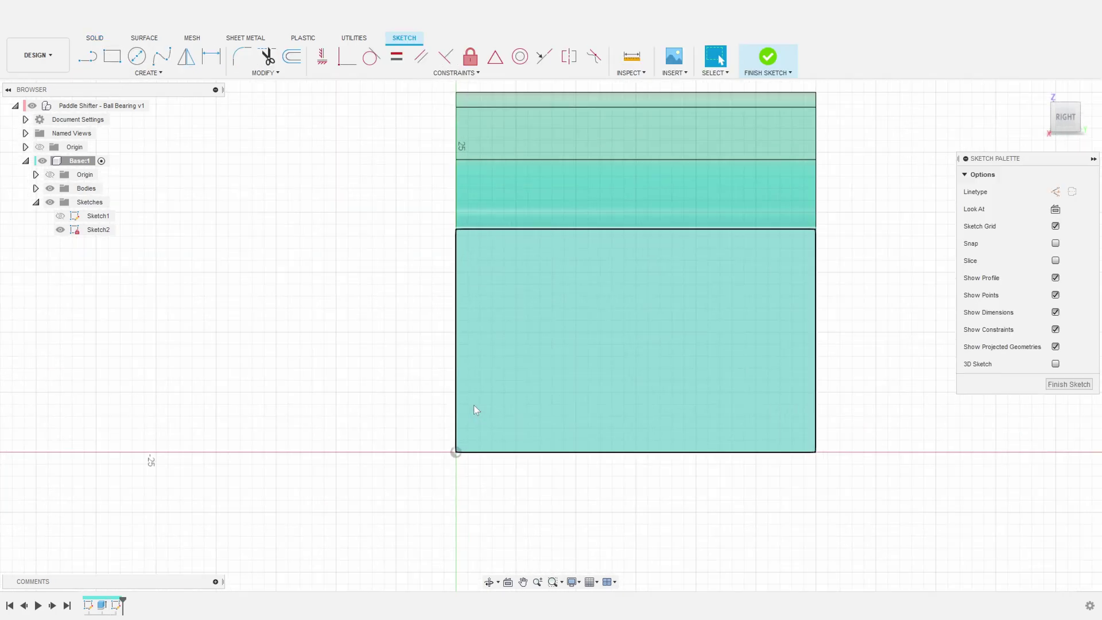
Draw a 4 mm construction line from the origin along the face's bottom edge
key(l)
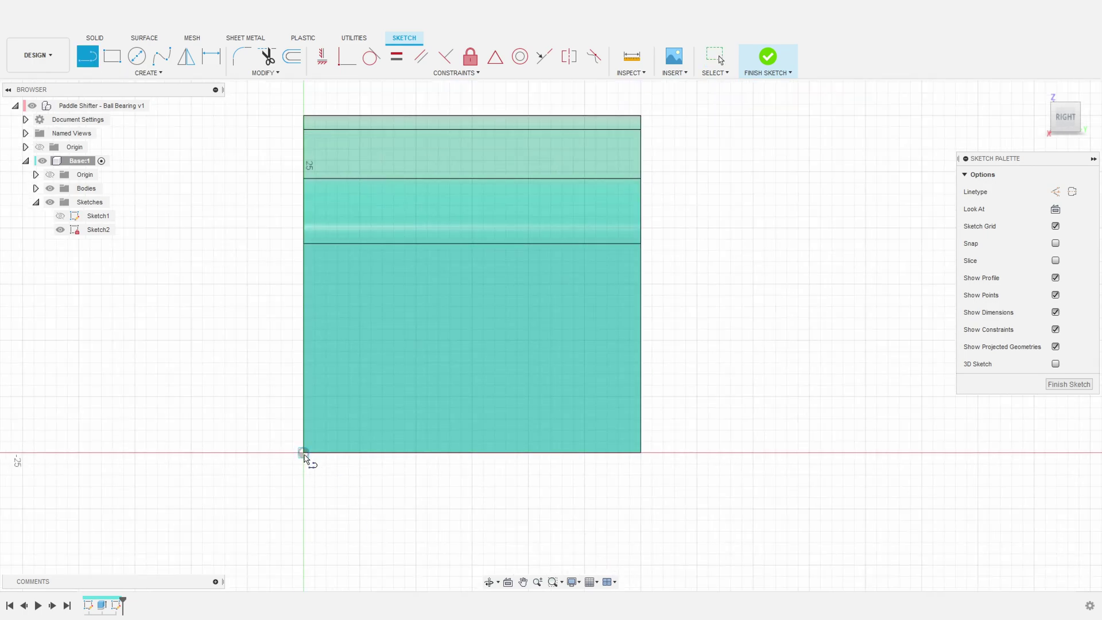
key(x)
click(304, 452)
text(4)
key(Return)
key(Escape)
Draw a 4 mm vertical construction line upward from the free end of the bottom-edge construction line
key(l)
click(348, 452)
text(4)
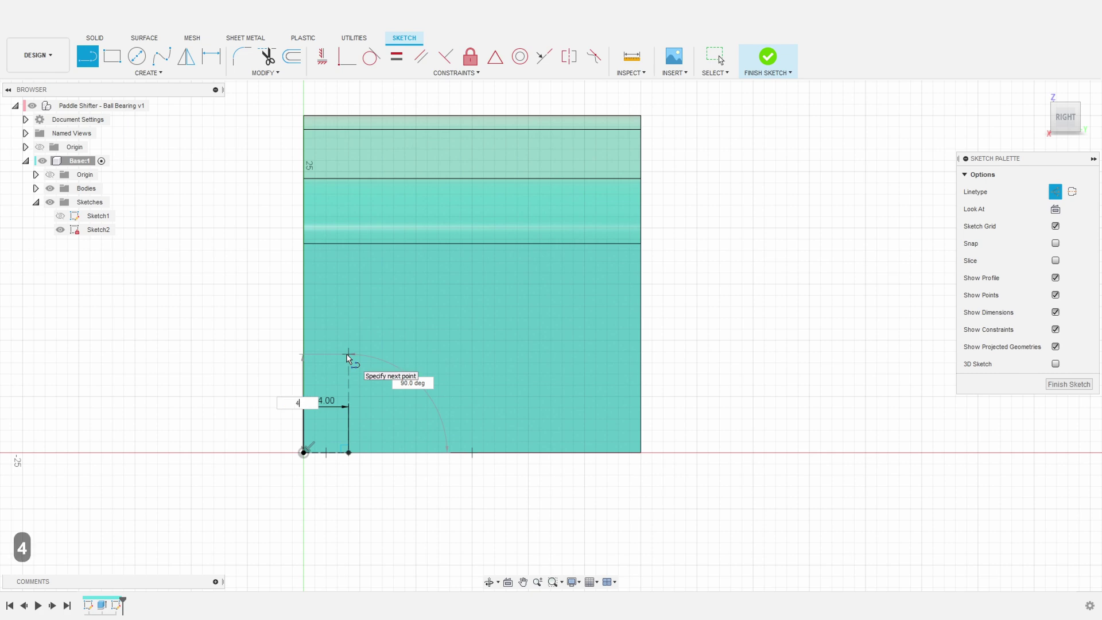
key(Return)
Draw 4 mm horizontal and vertical construction lines from the opposite bottom corner and move both height dimensions outside the face
scroll(604, 500, up, 2)
key(l)
click(641, 452)
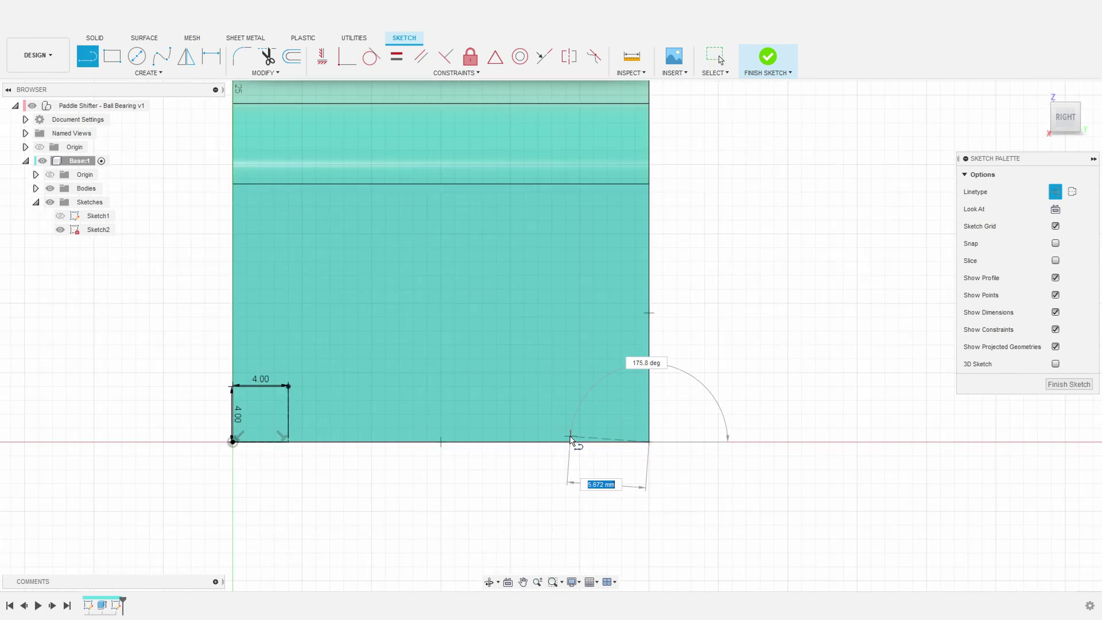
key(Tab)
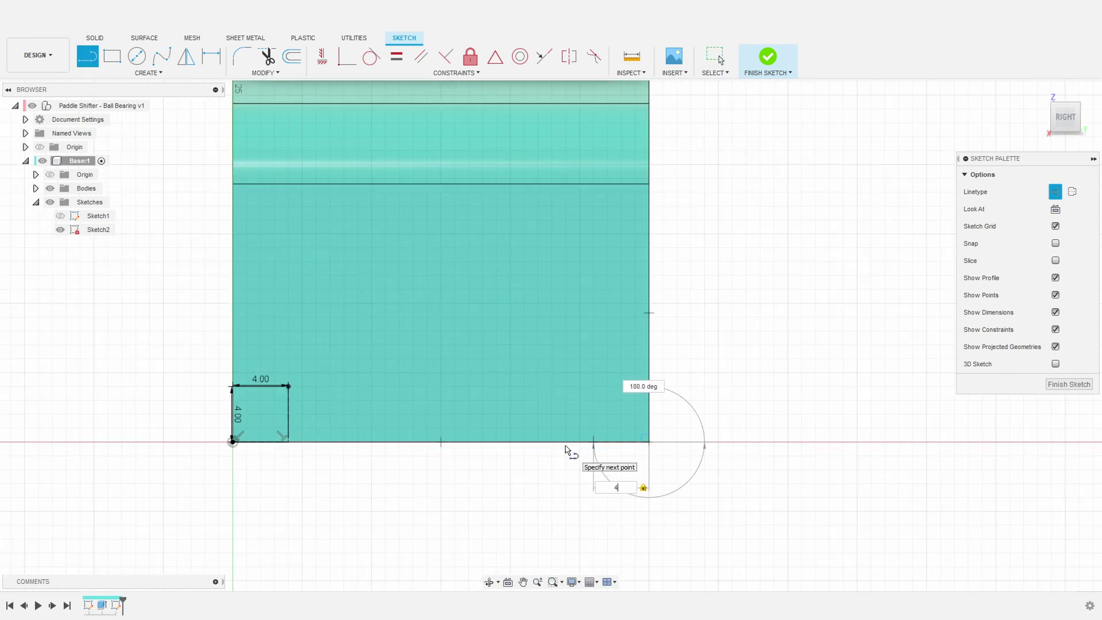
key(Return)
text(4)
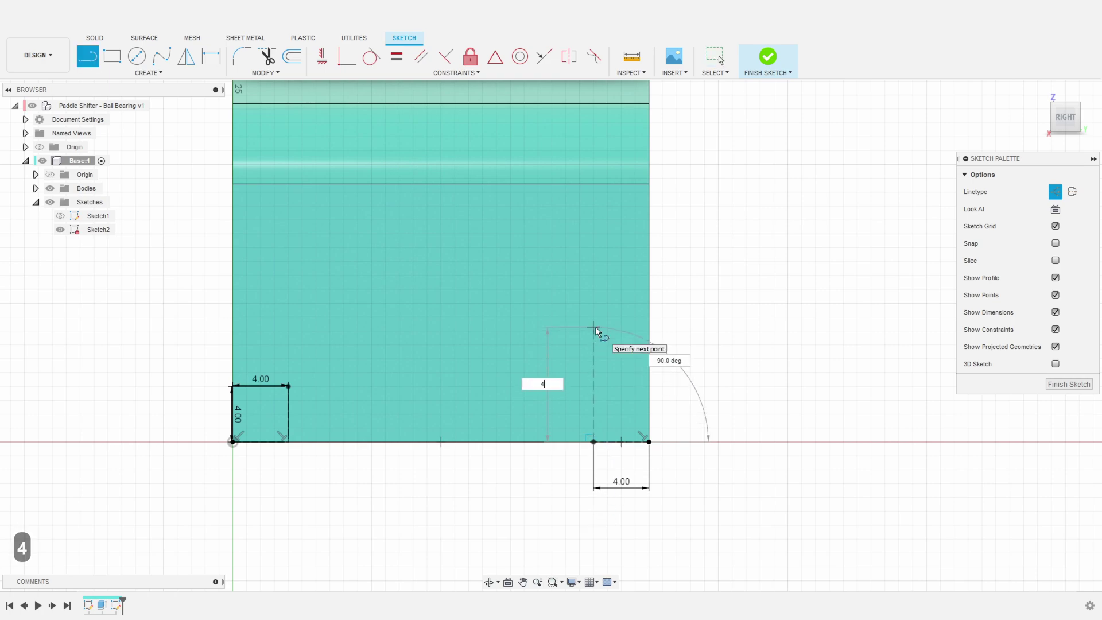
key(Return)
key(Escape)
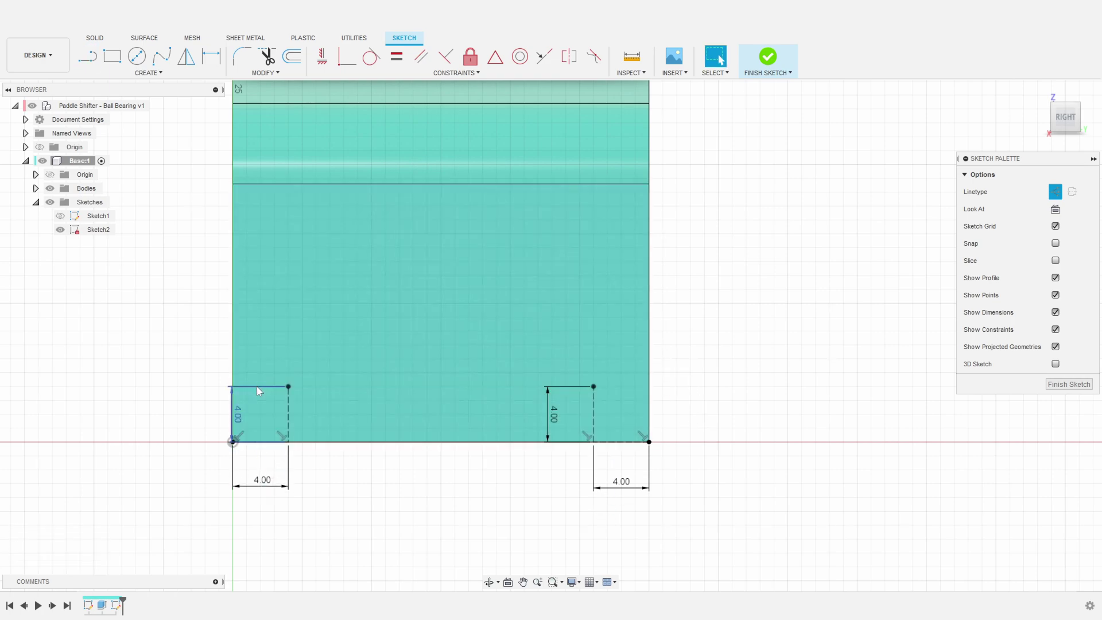
drag(237, 412, 196, 402)
drag(553, 413, 695, 418)
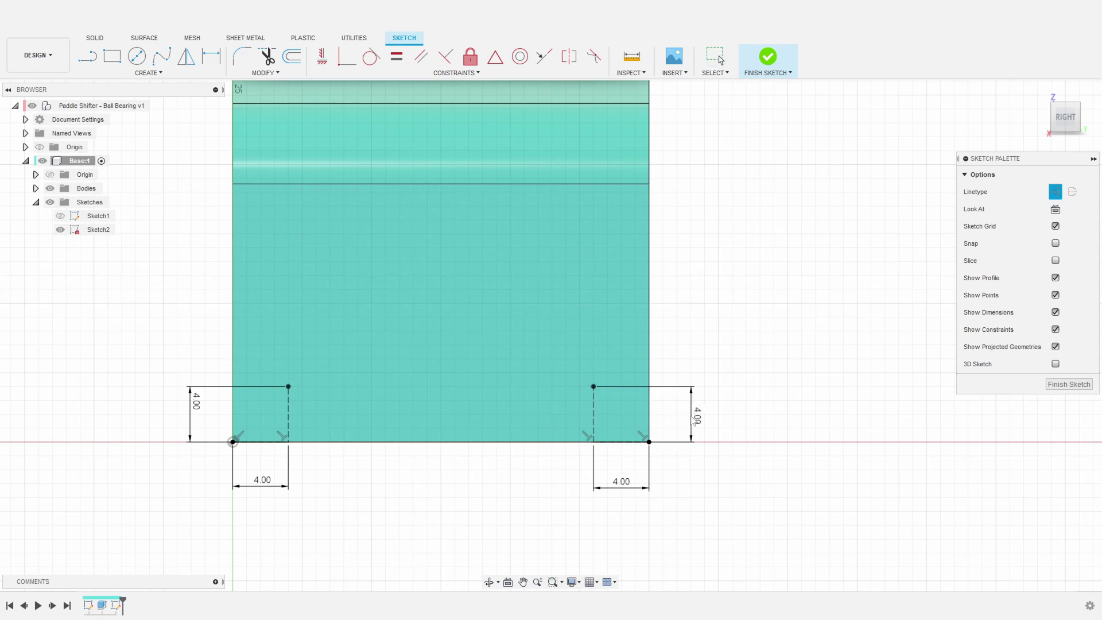
Draw a solid horizontal line joining the upper ends of the two vertical construction lines
scroll(467, 474, down, 4)
key(l)
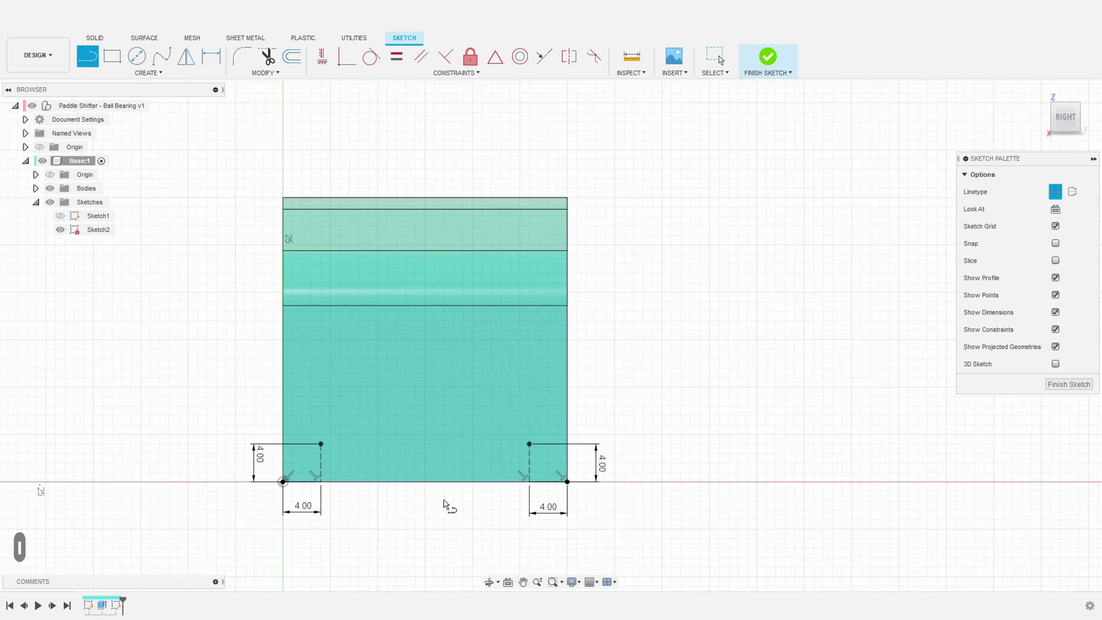
click(320, 444)
click(529, 444)
key(Escape)
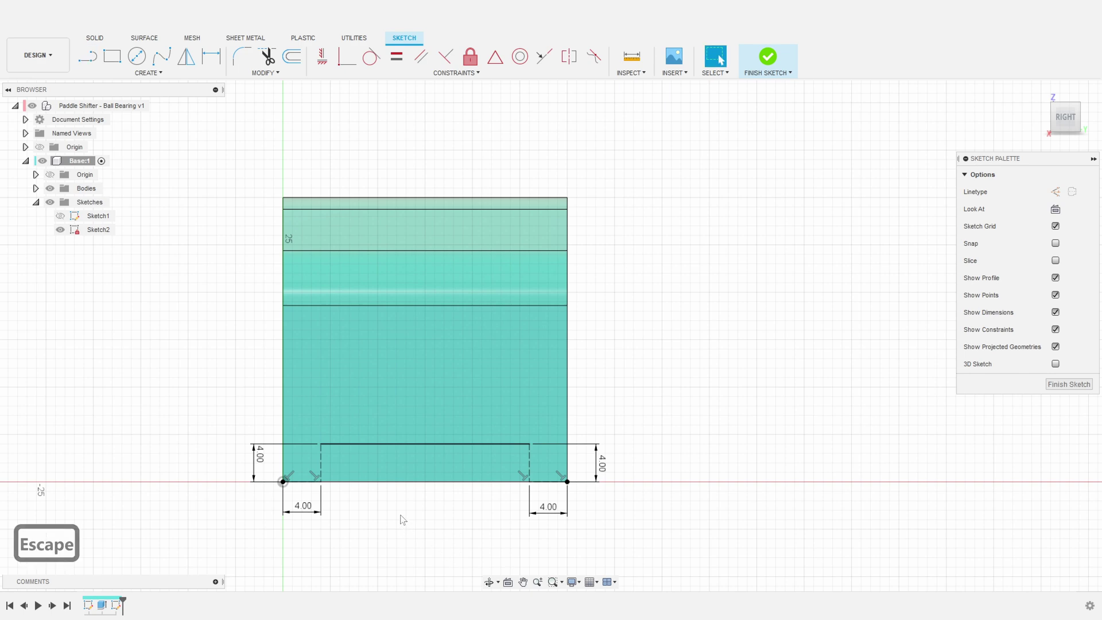
Draw a vertical line from each end of the solid horizontal line up past the body's top edge
key(l)
click(323, 444)
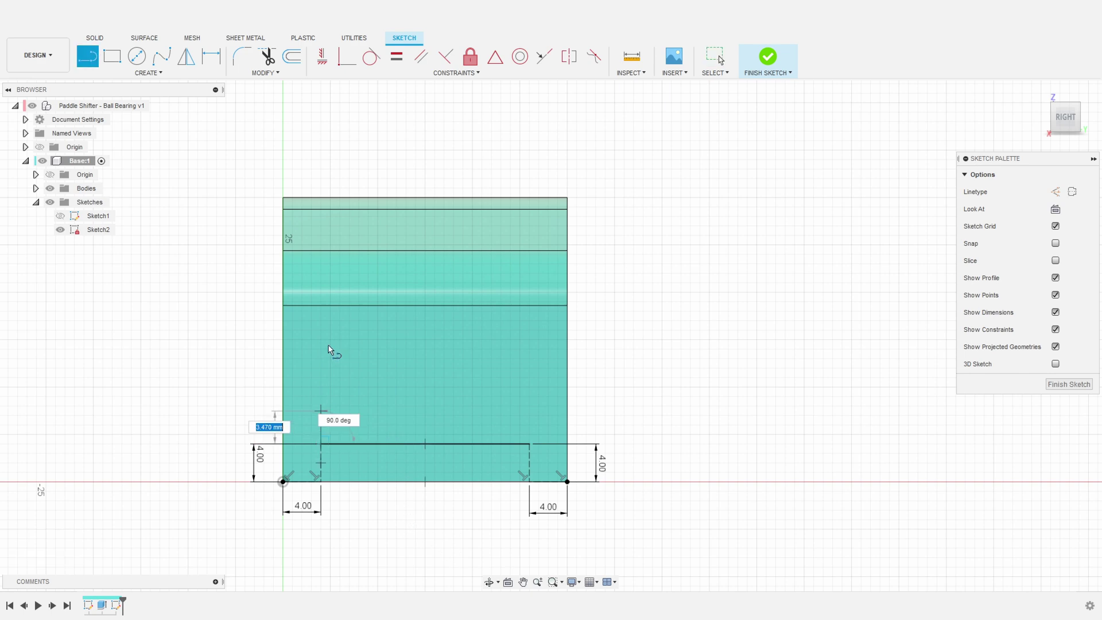
click(321, 156)
key(Escape)
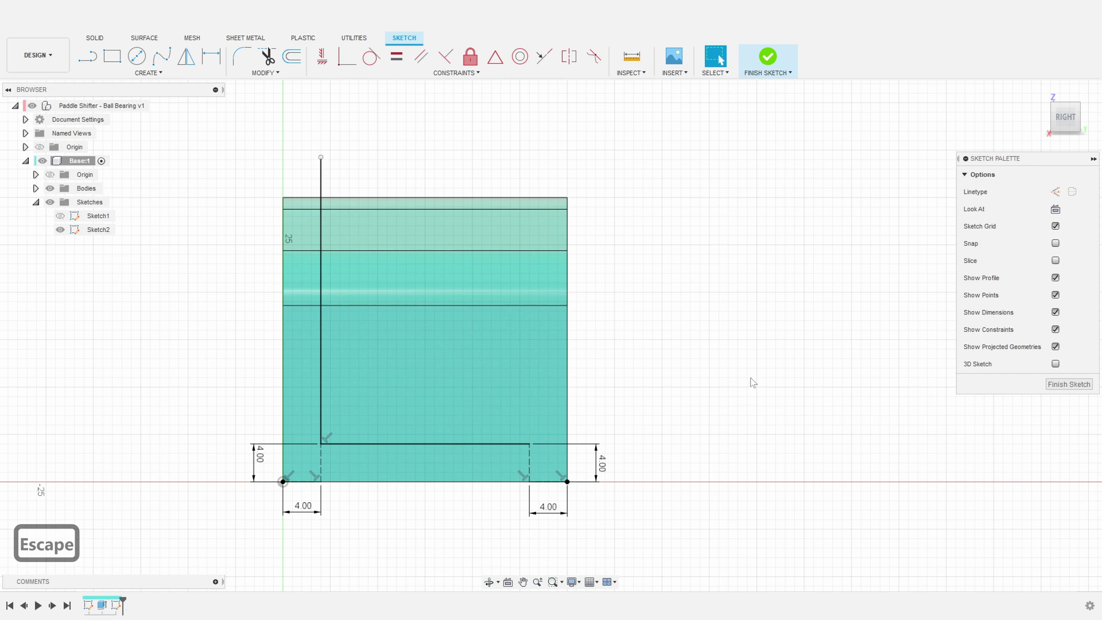
key(l)
click(529, 444)
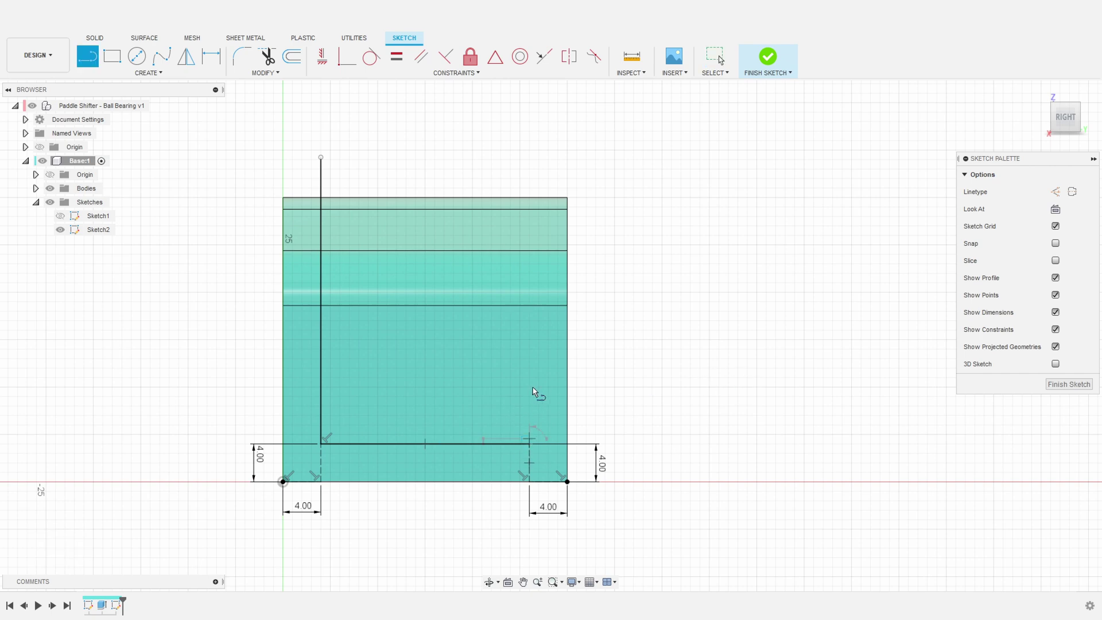
click(529, 151)
key(Escape)
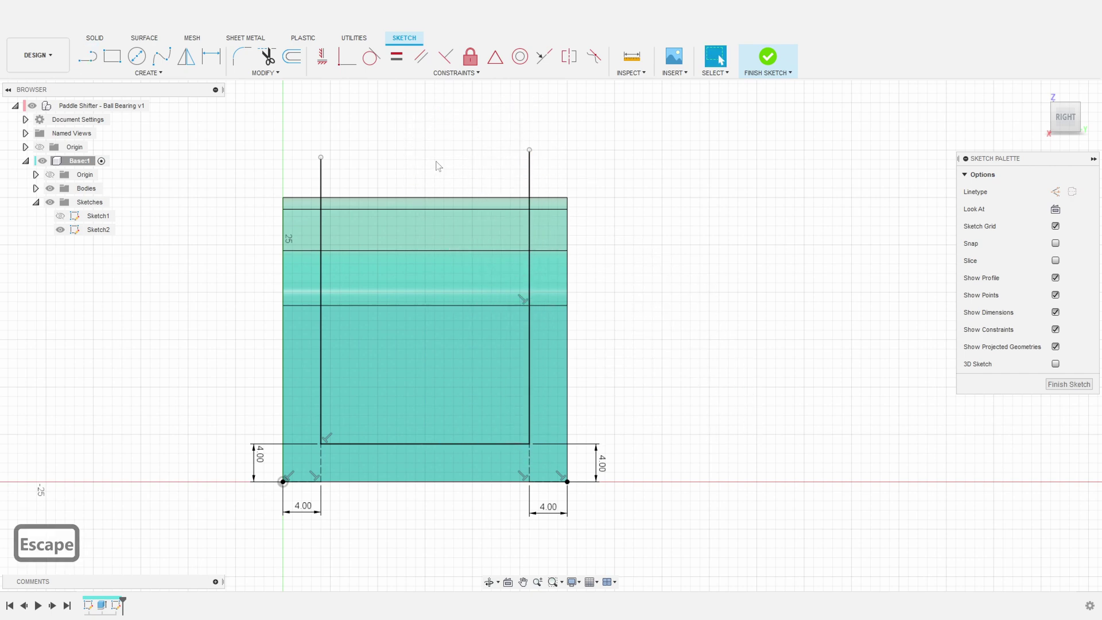
Connect the upper ends of the two vertical lines with a line and constrain it horizontal
key(l)
click(529, 150)
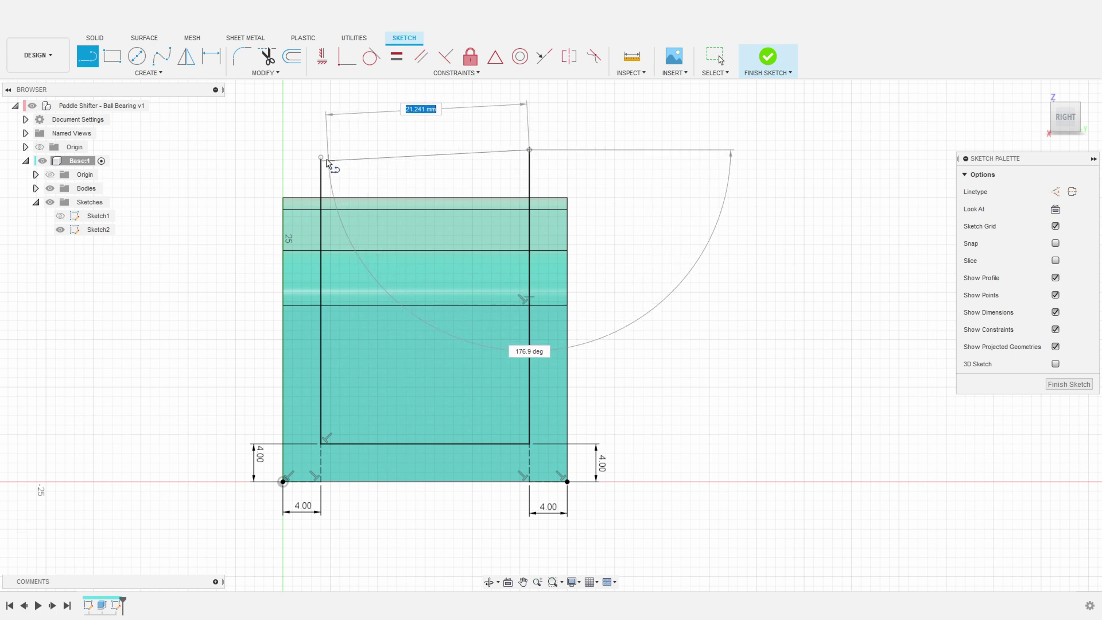
key(Escape)
key(Escape)
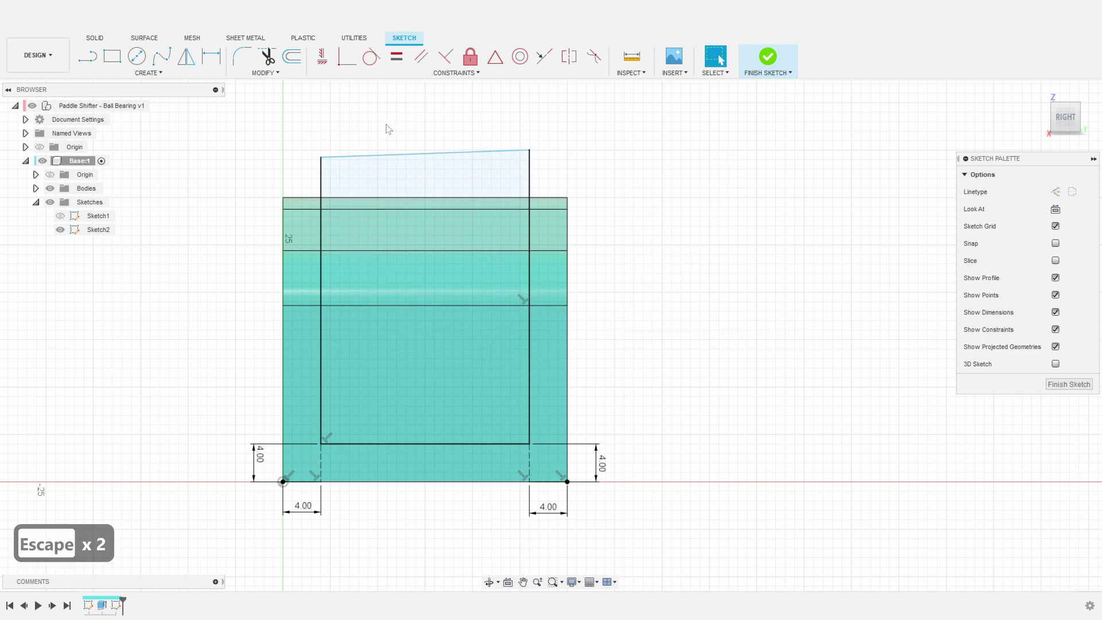
click(399, 155)
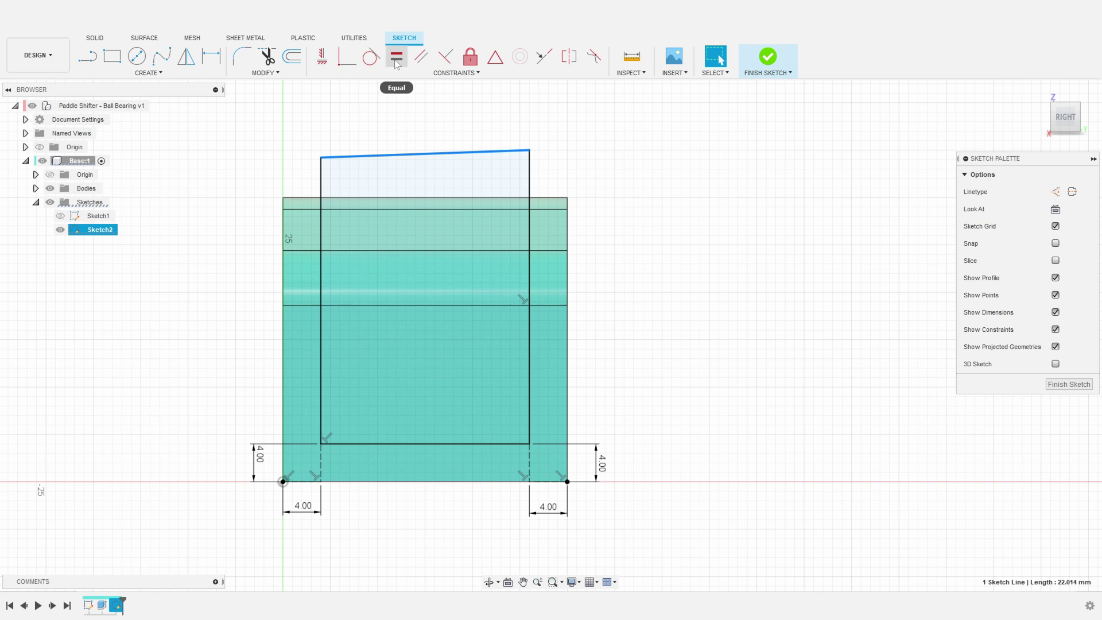
click(322, 58)
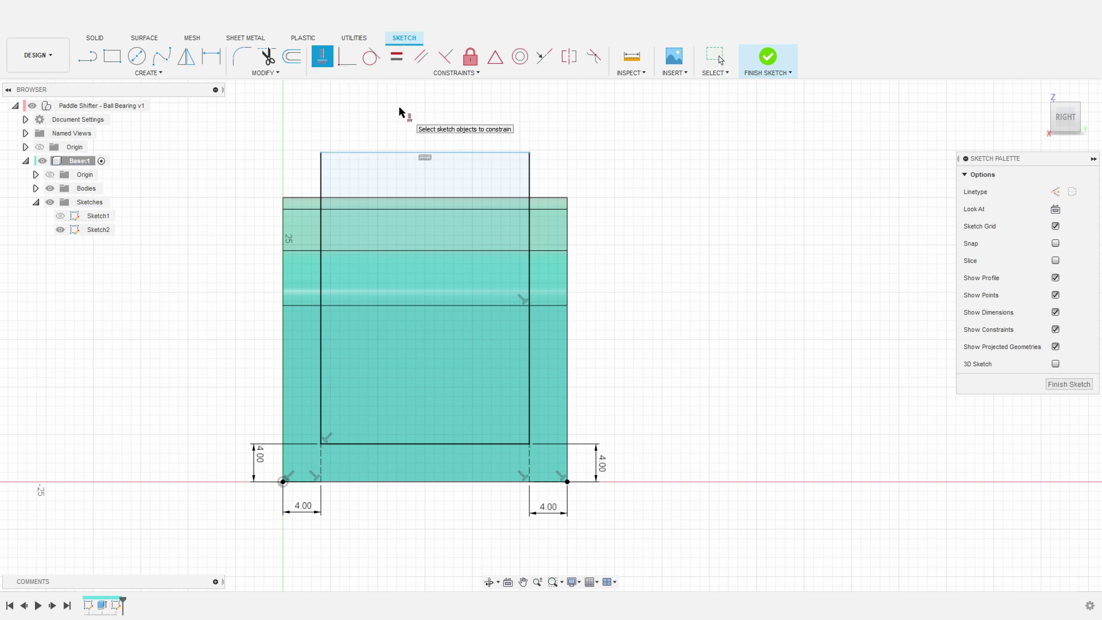
key(Escape)
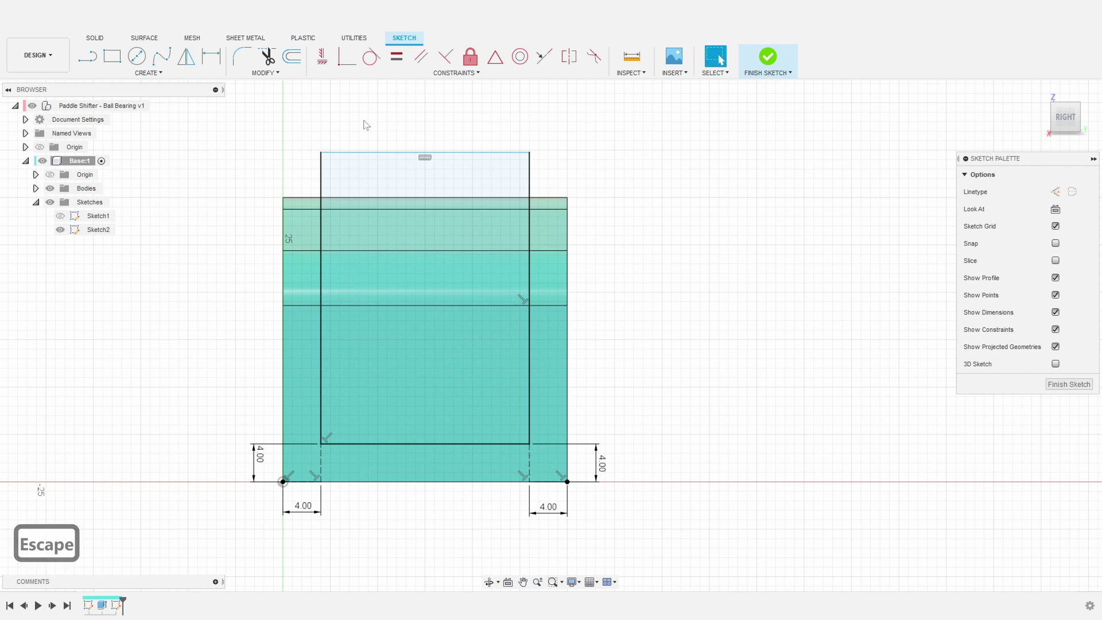
Make the upper horizontal line coincident with the body's top corner point
click(381, 154)
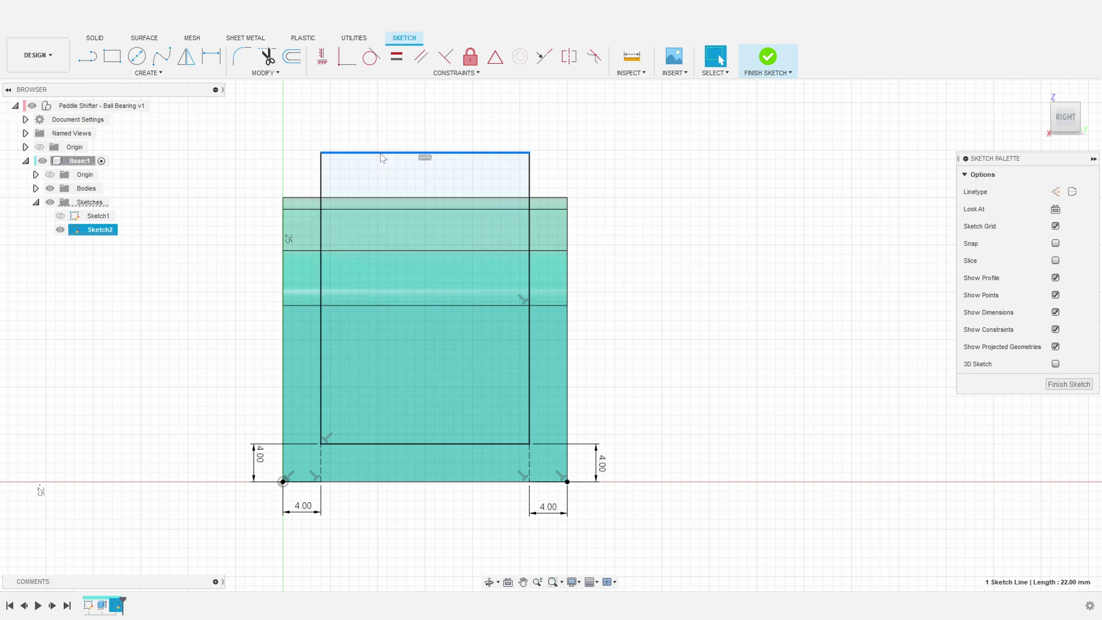
click(343, 63)
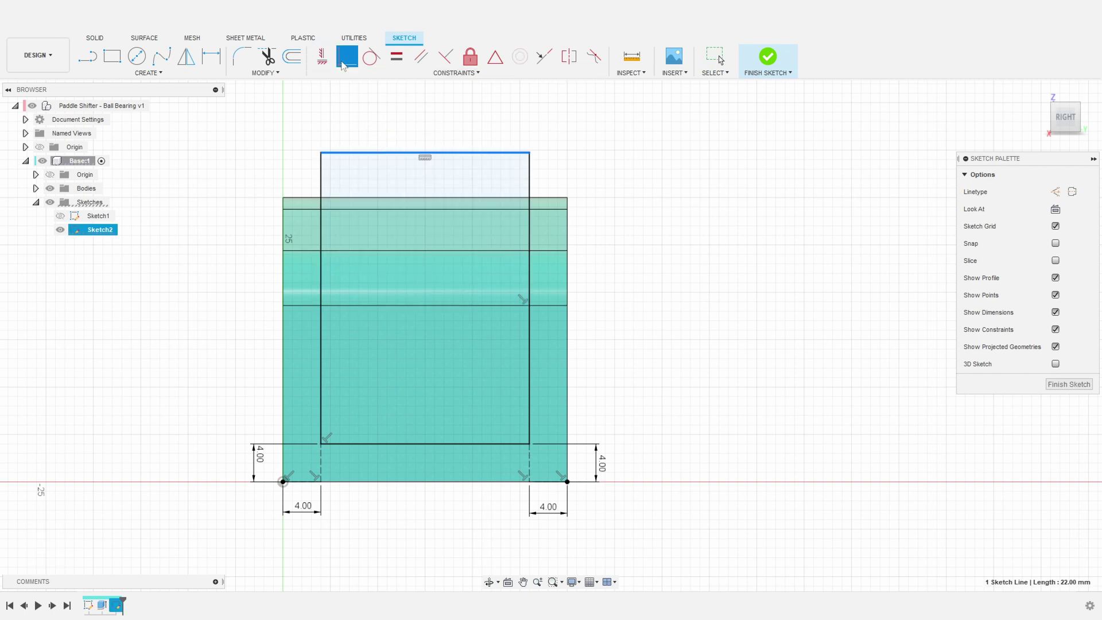
click(283, 198)
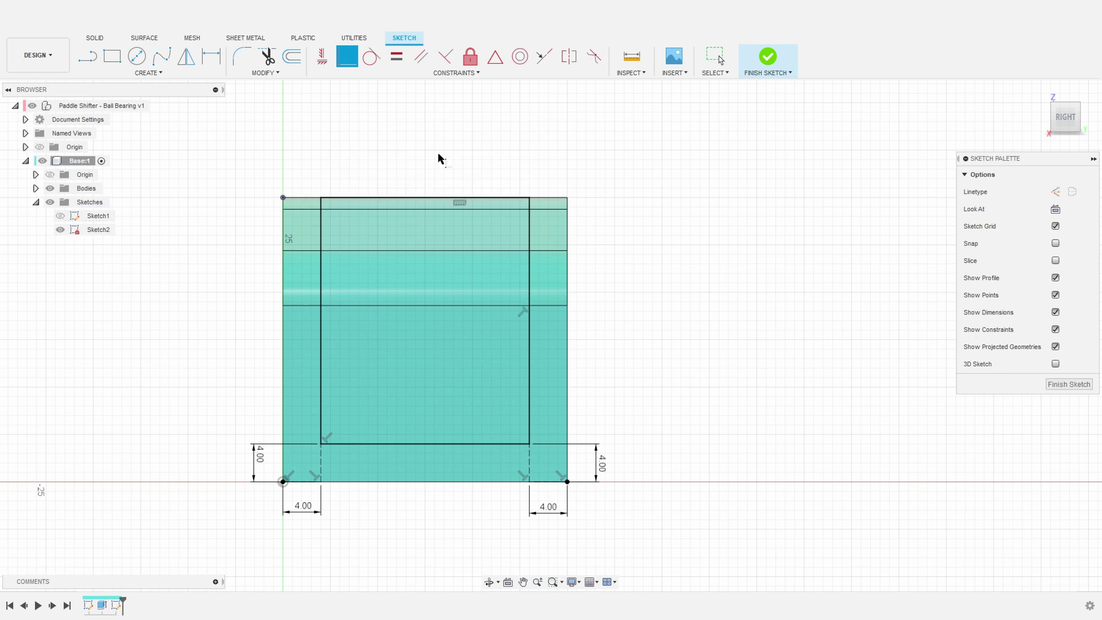
Finish the sketch and extrude both rectangular profiles -27 mm as a cut into the Base
shift+middle_drag(368, 146, 460, 207)
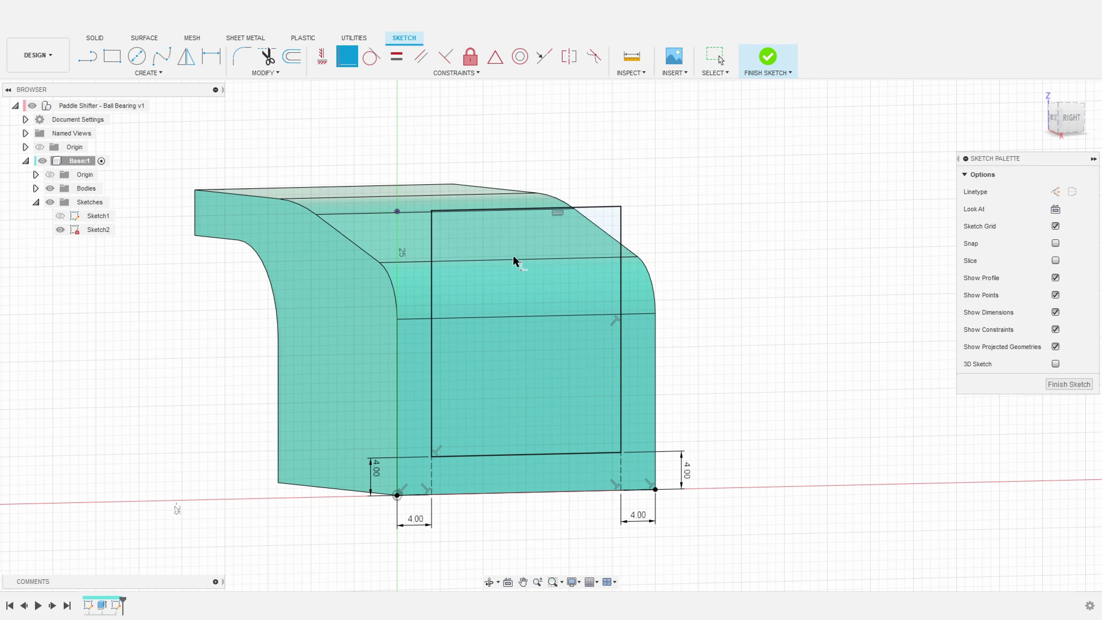
click(768, 61)
click(535, 268)
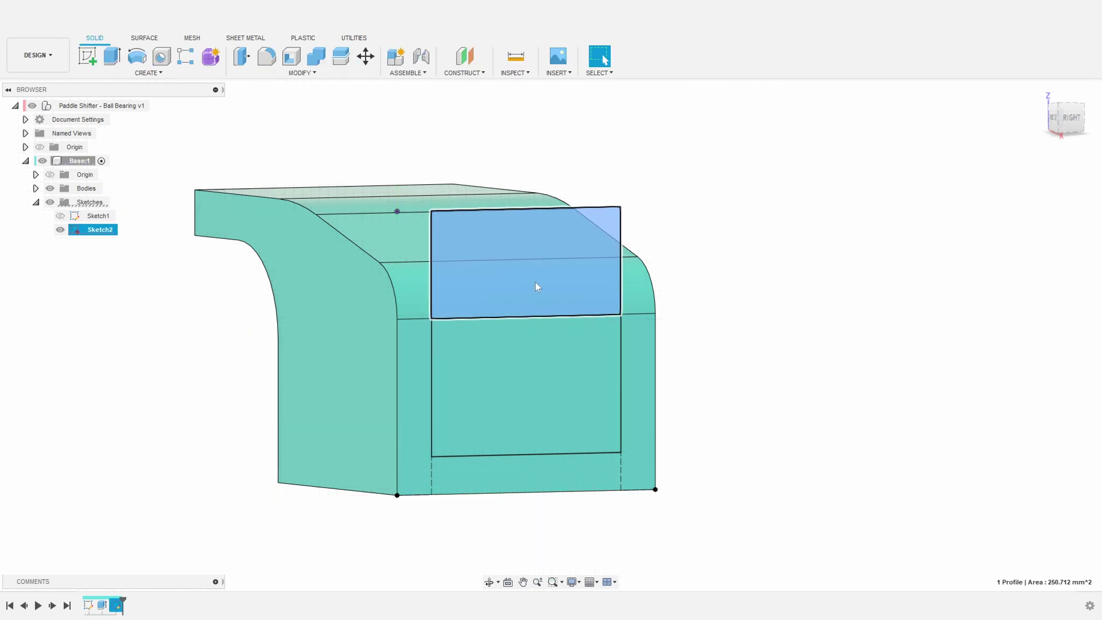
scroll(539, 354, down, 3)
shift+middle_drag(539, 355, 546, 362)
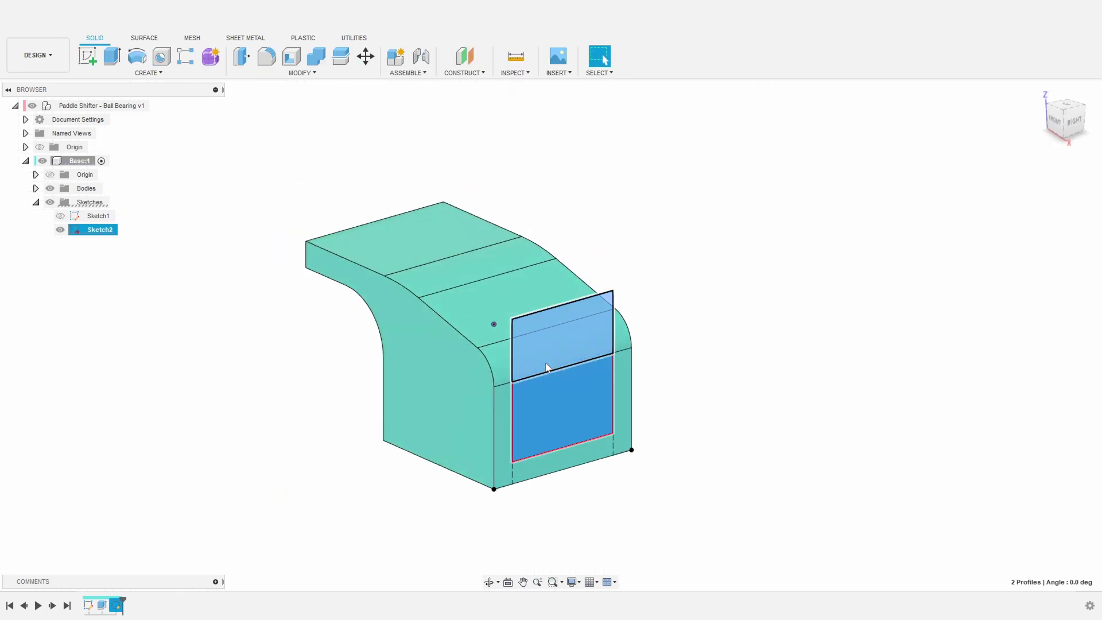
key(e)
drag(570, 411, 331, 300)
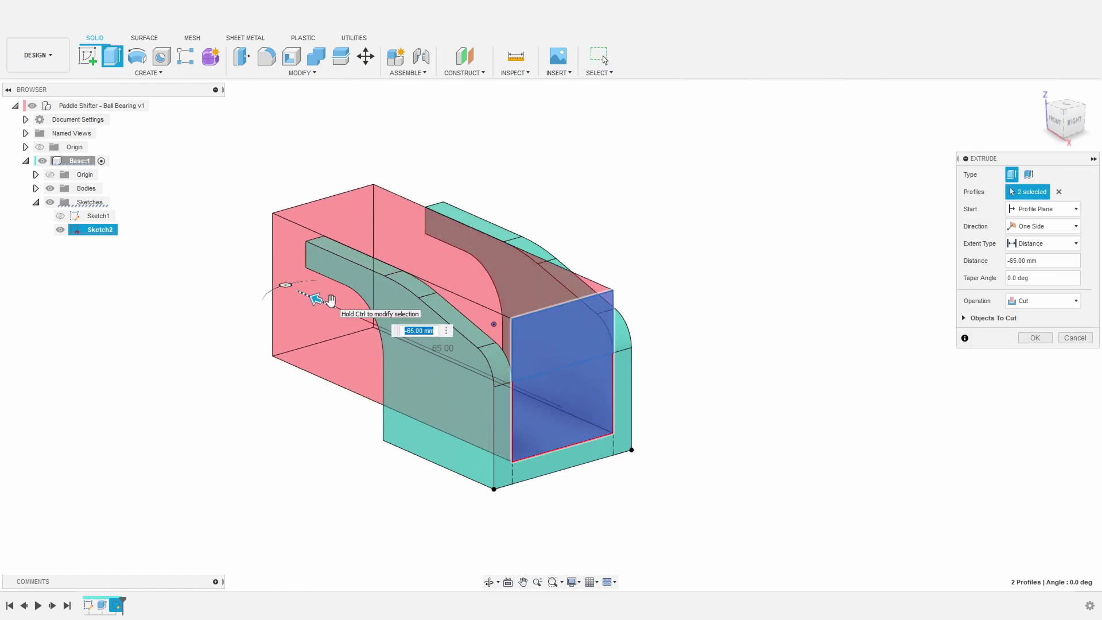
text(-27)
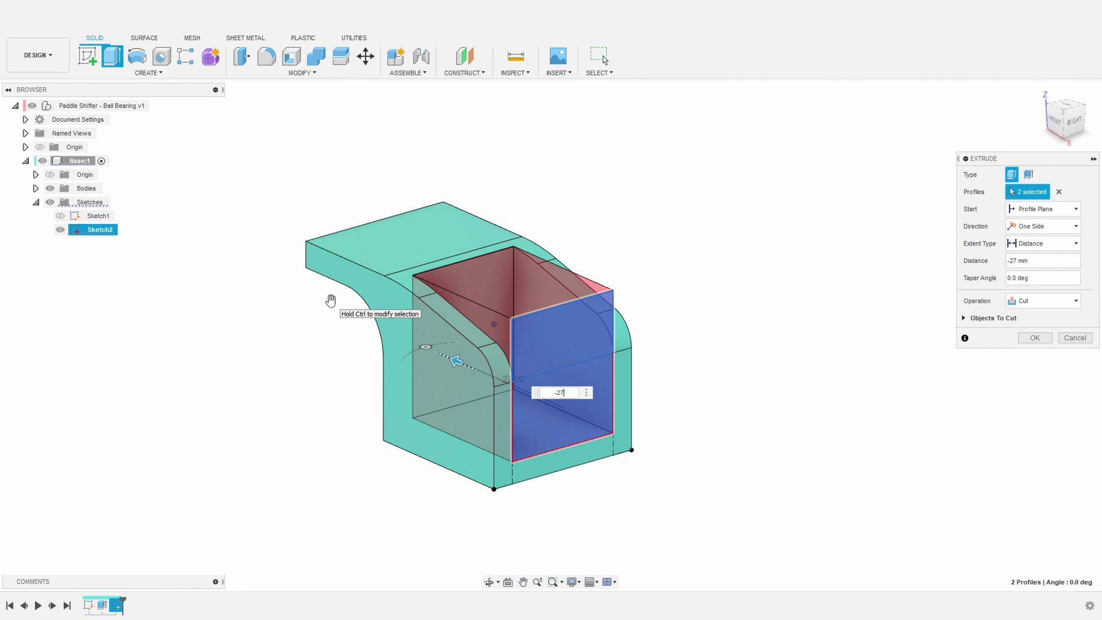
key(Return)
Start a new sketch on the inner back wall of the cut pocket
mouse_move(644, 377)
shift+middle_down()
mouse_move(534, 374)
mouse_move(666, 386)
mouse_move(611, 373)
mouse_move(554, 270)
shift+middle_up()
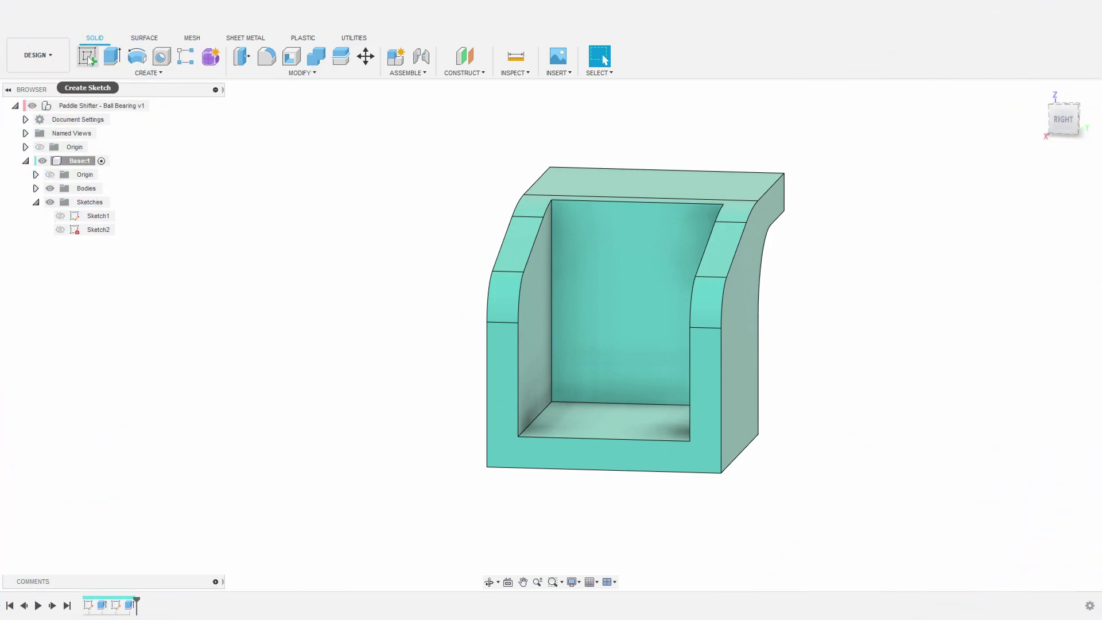
click(90, 58)
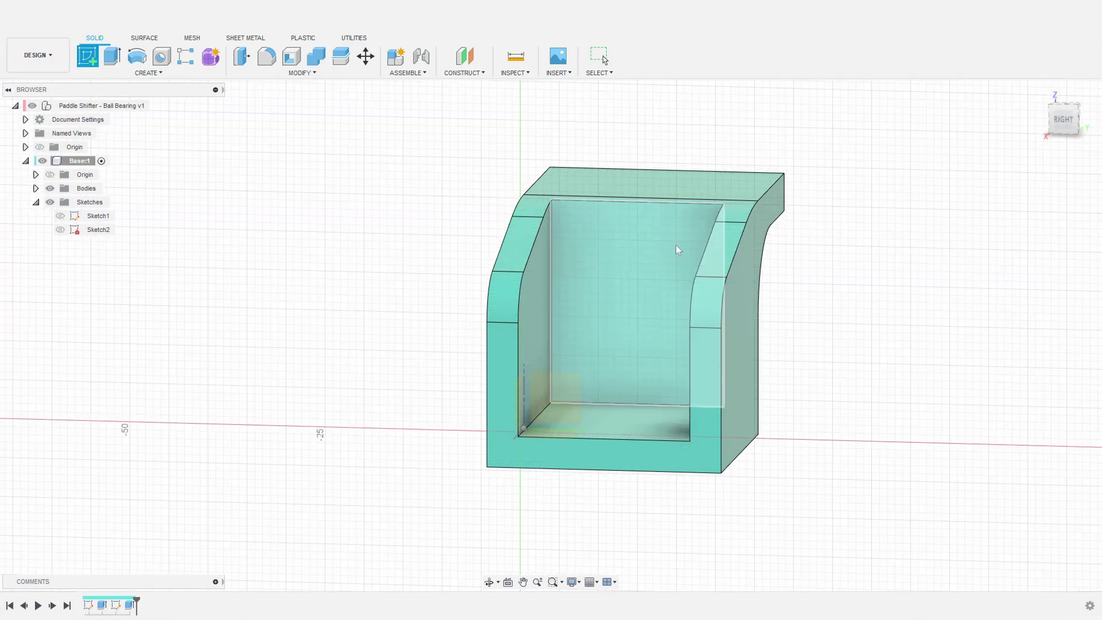
click(666, 234)
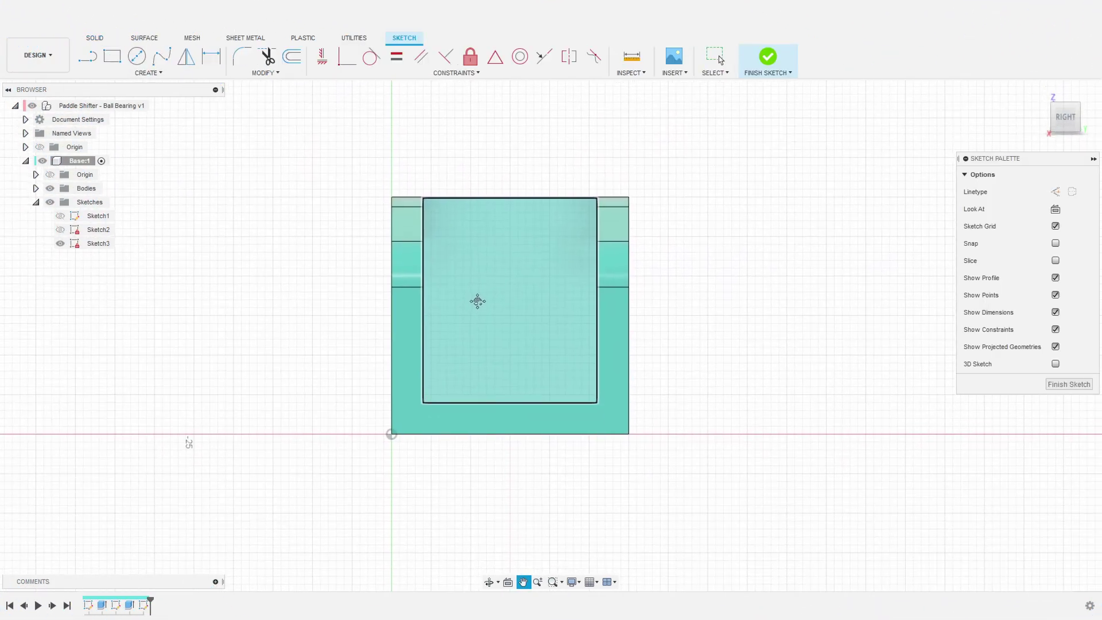
scroll(505, 350, up, 5)
scroll(514, 427, down, 3)
Project the overhang's flat underside and its edge at the curved fillet into the sketch
shift+middle_drag(295, 379, 402, 370)
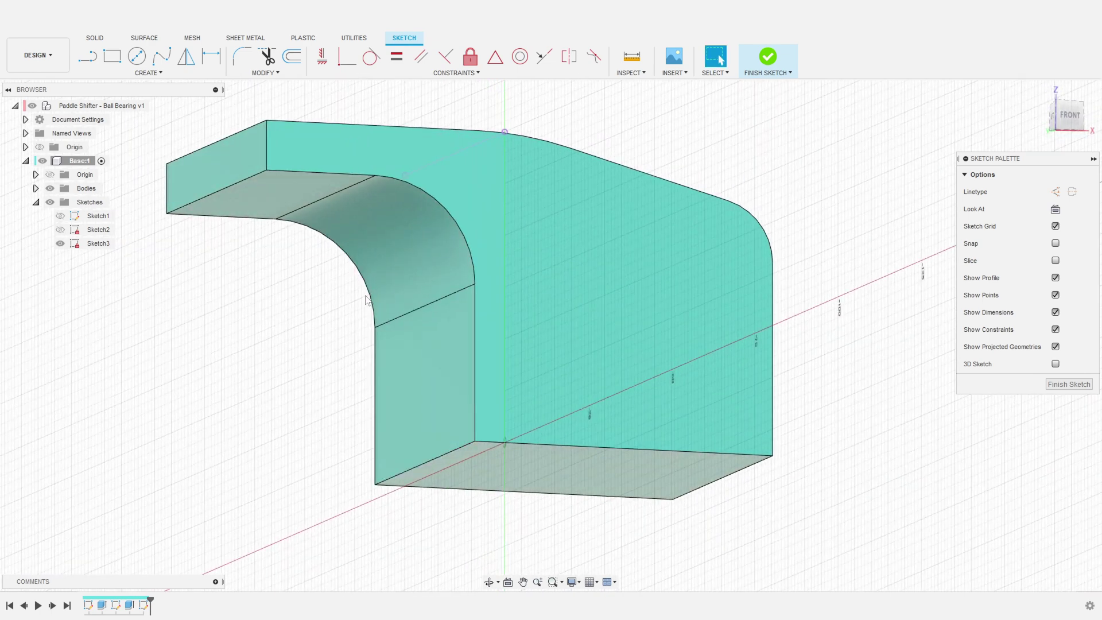
click(336, 195)
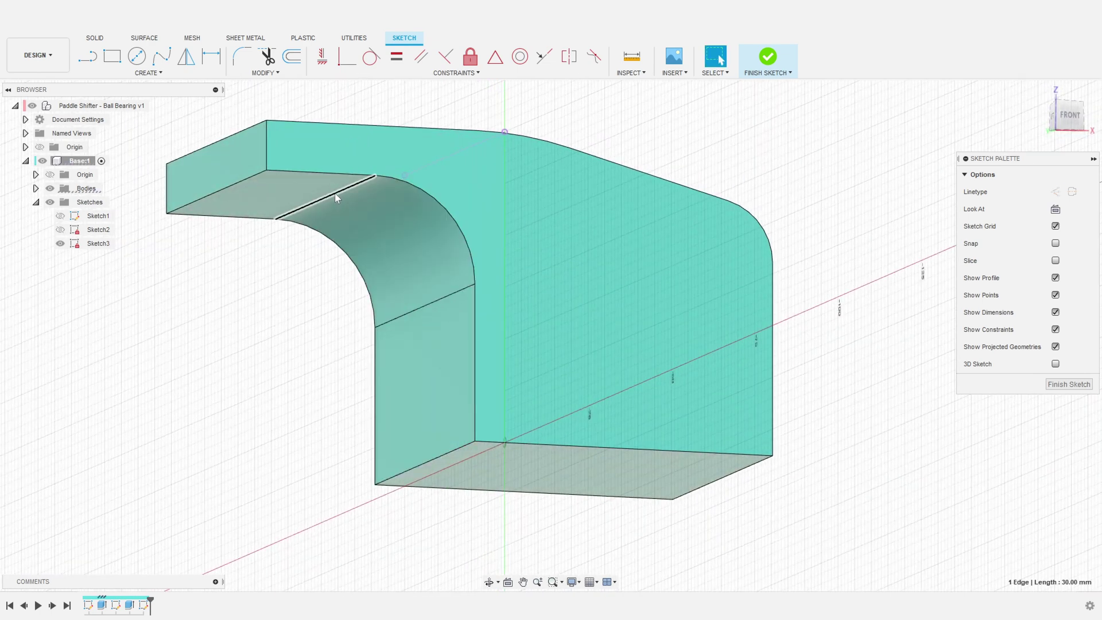
key(p)
click(229, 189)
key(Return)
shift+middle_drag(305, 205, 525, 350)
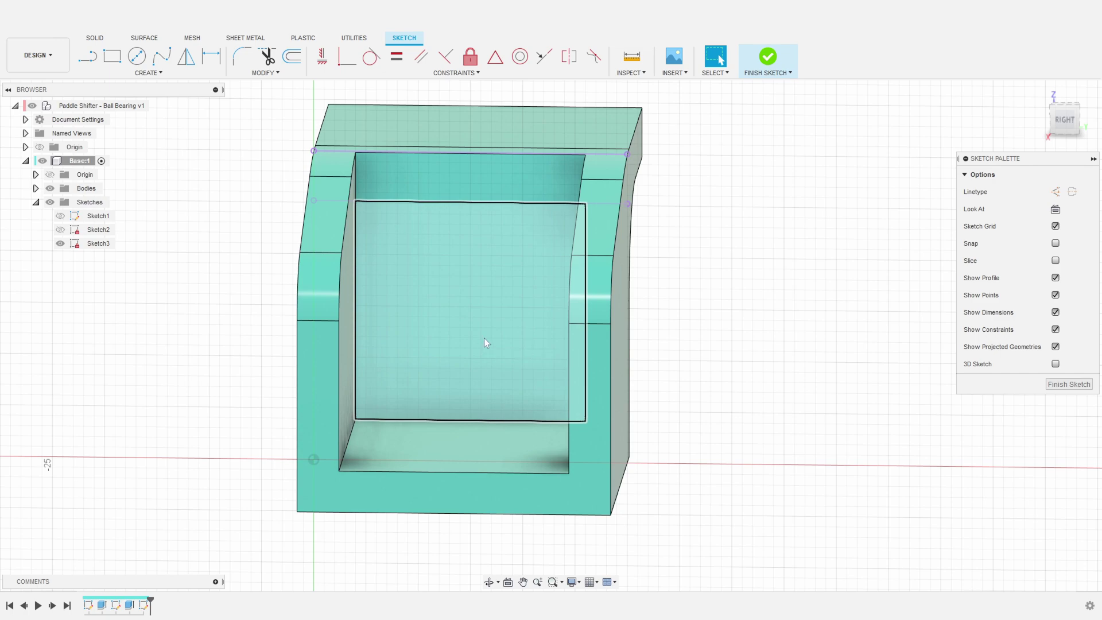
Draw an 11.6 mm construction line from the back wall's lower corner vertically along its side edge
click(457, 285)
mouse_move(516, 357)
shift+middle_down()
mouse_move(534, 415)
mouse_move(524, 339)
mouse_move(457, 370)
mouse_move(504, 359)
shift+middle_up()
key(l)
key(x)
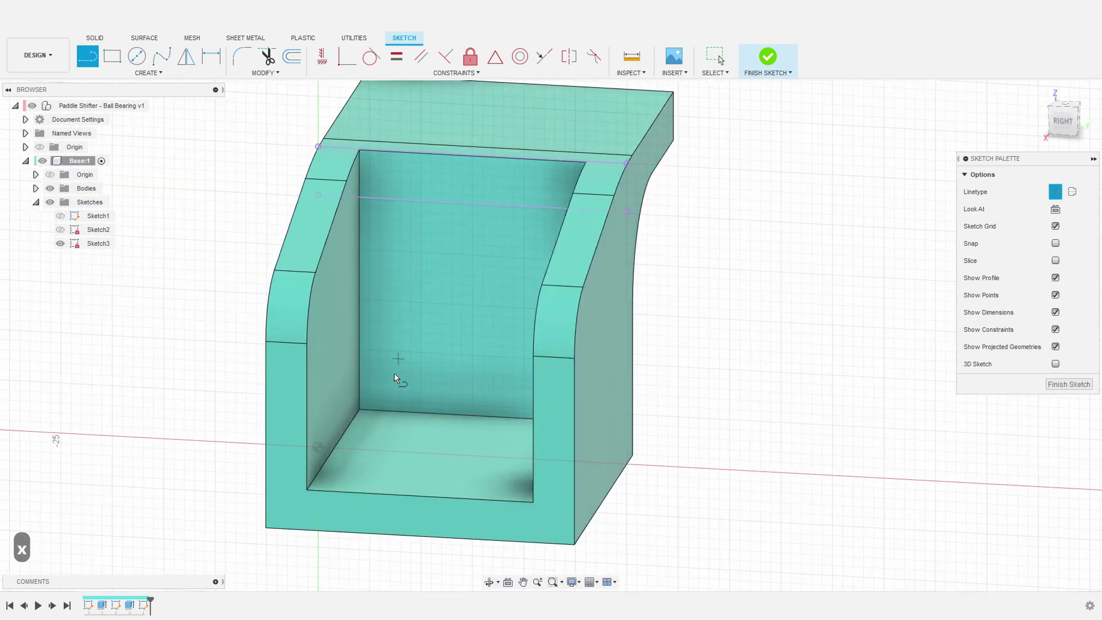
click(361, 401)
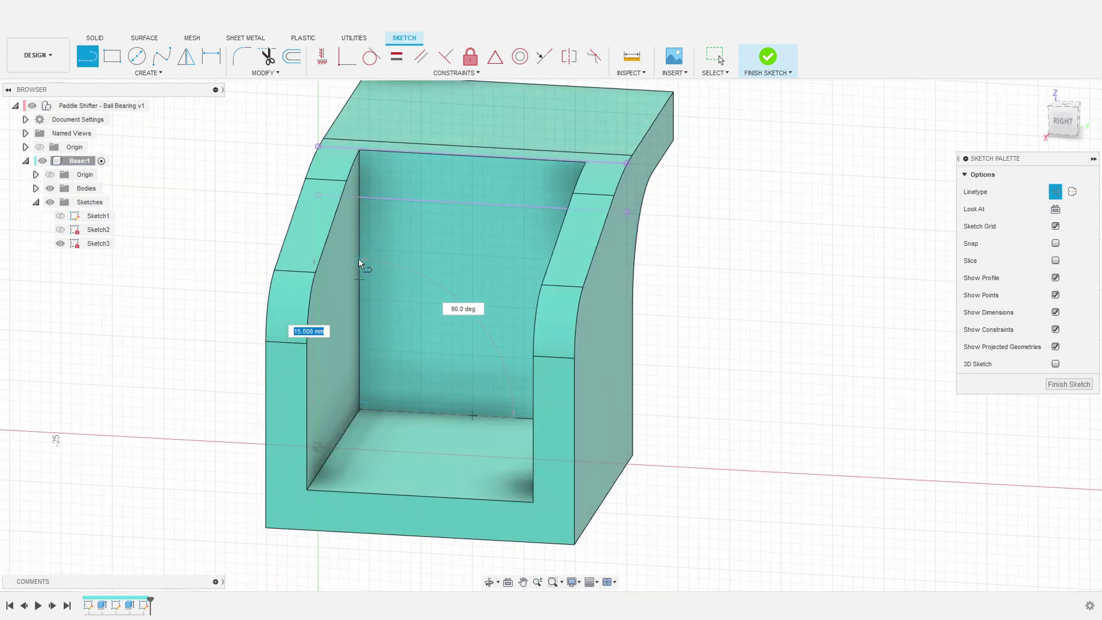
text(11.6)
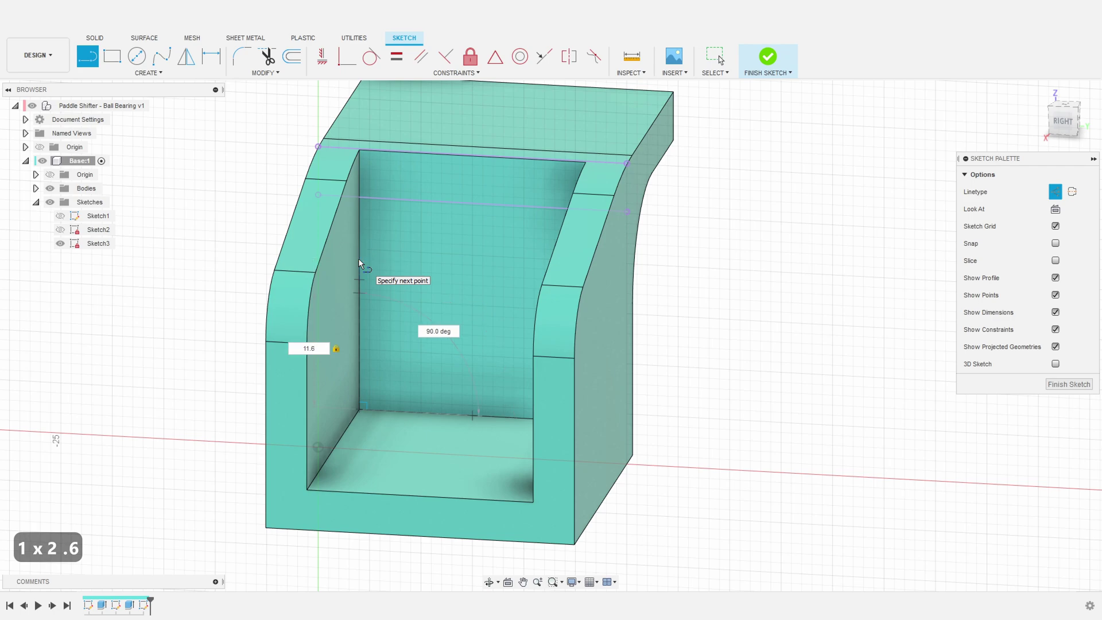
key(Return)
scroll(411, 302, up, 3)
shift+middle_drag(411, 303, 401, 333)
scroll(421, 363, down, 5)
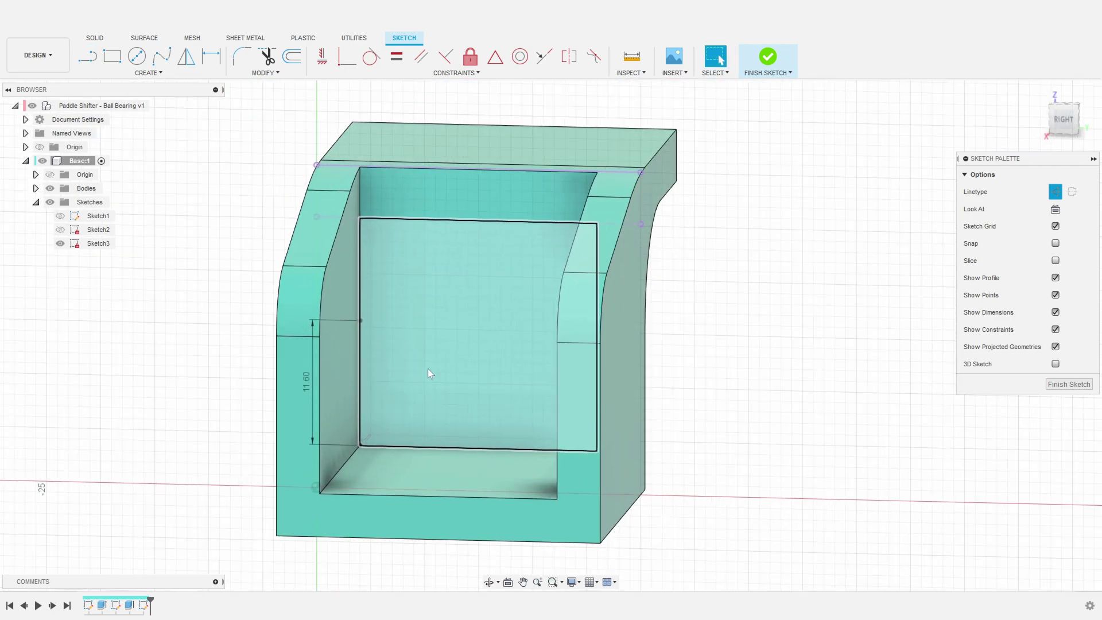
Move the 11.6 mm dimension outward and draw a horizontal line from the construction line's upper end across the back wall to its opposite edge
drag(308, 383, 239, 382)
key(l)
click(360, 320)
shift+middle_drag(455, 349, 708, 409)
click(593, 318)
key(Escape)
key(Escape)
Extrude the rectangular profile above the line as a cut, using To Object extent up to the overhang's end face
click(516, 292)
key(e)
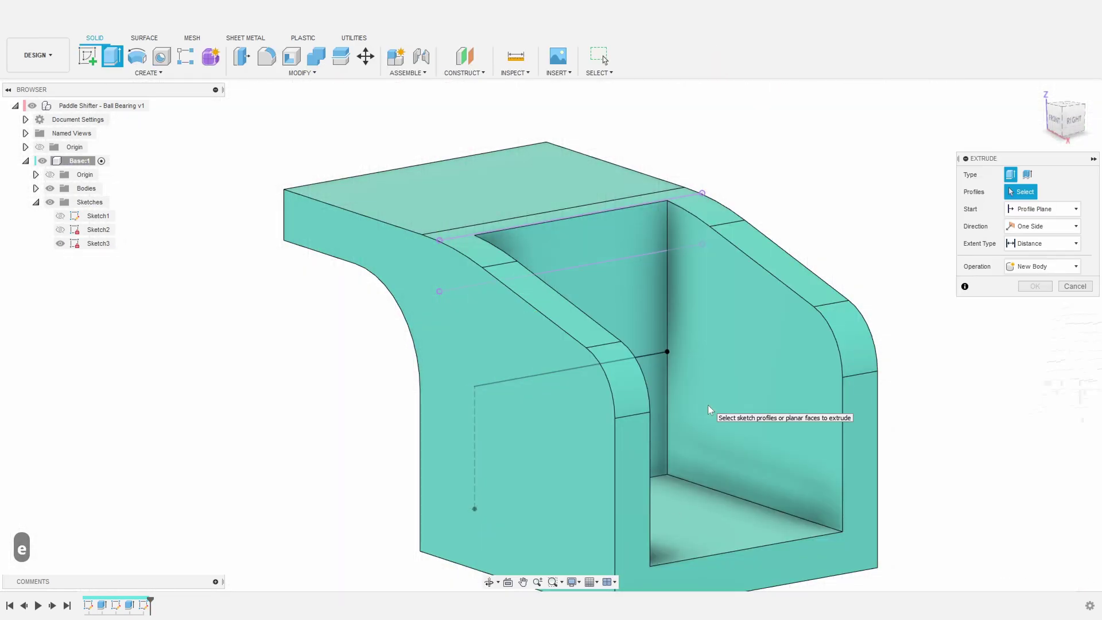
click(615, 298)
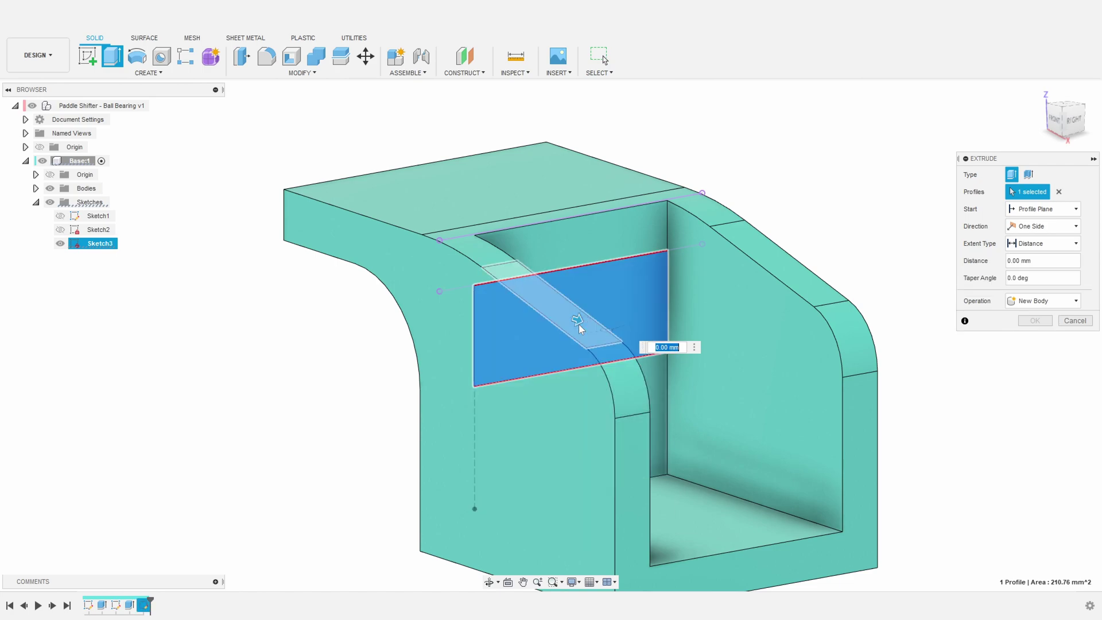
drag(578, 322, 249, 290)
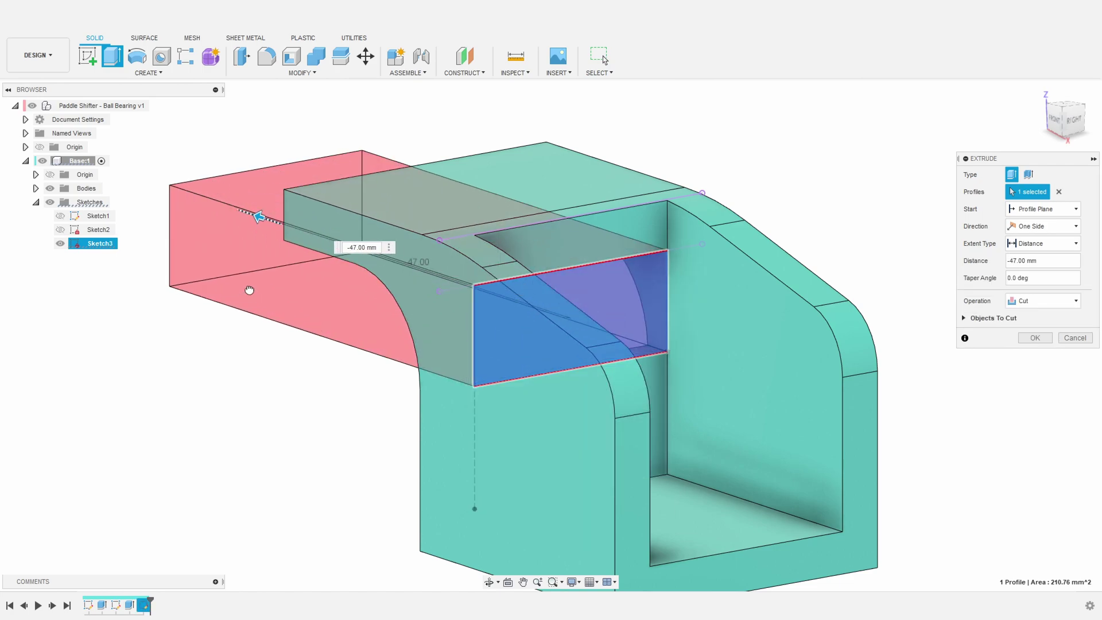
shift+middle_drag(305, 474, 374, 462)
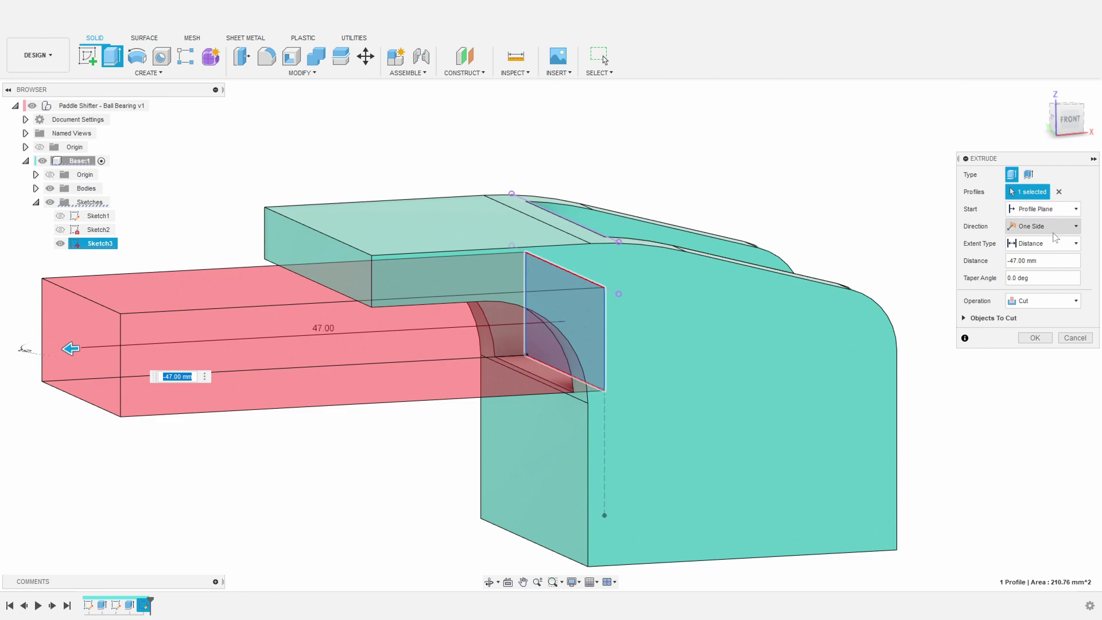
click(1042, 245)
click(1033, 263)
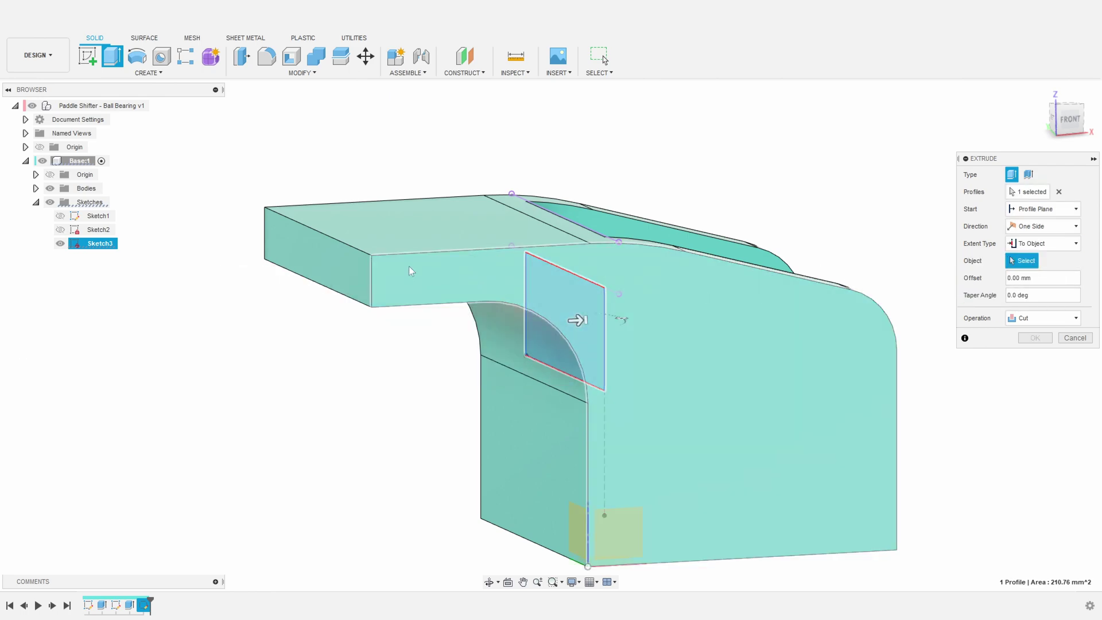
click(317, 268)
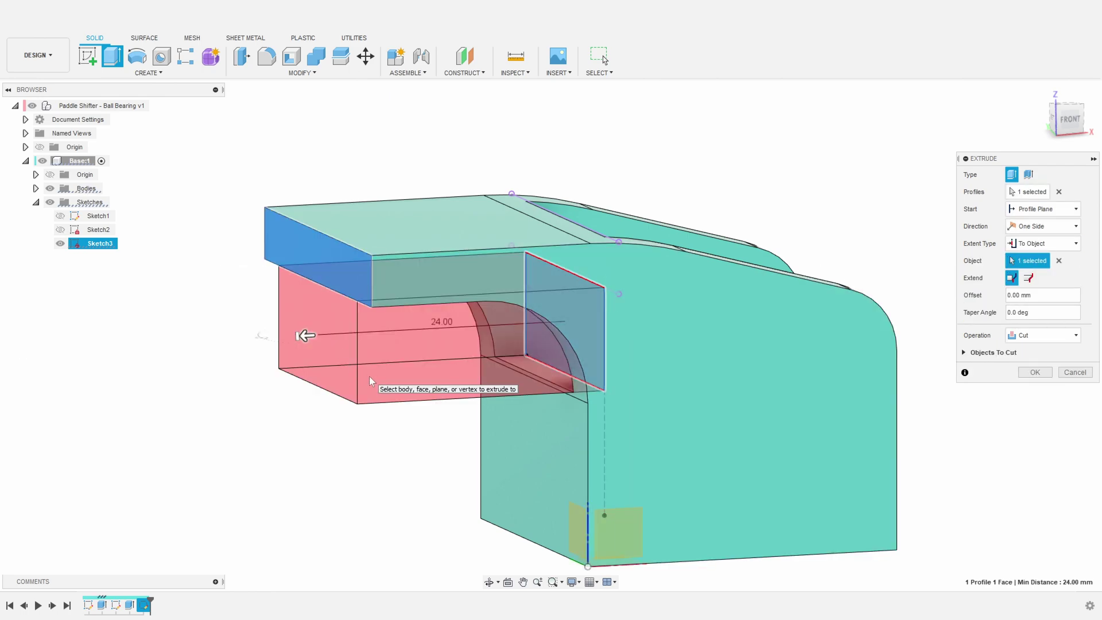
shift+middle_drag(352, 459, 381, 433)
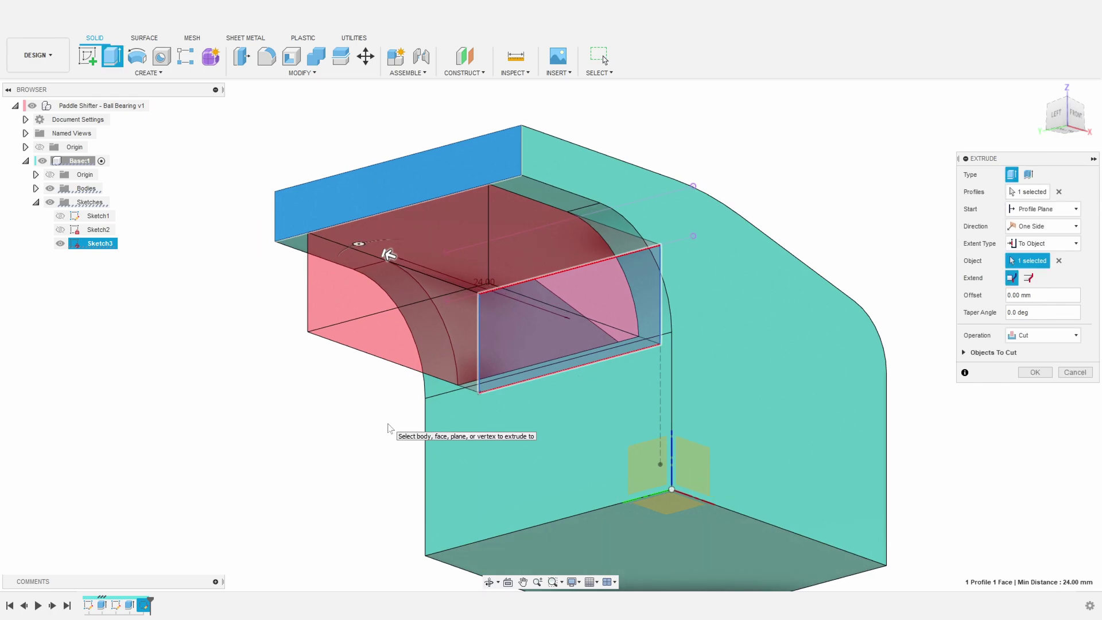
key(Return)
Start a new sketch on the outer side face of the Base, on its front side
shift+middle_drag(580, 399, 855, 275)
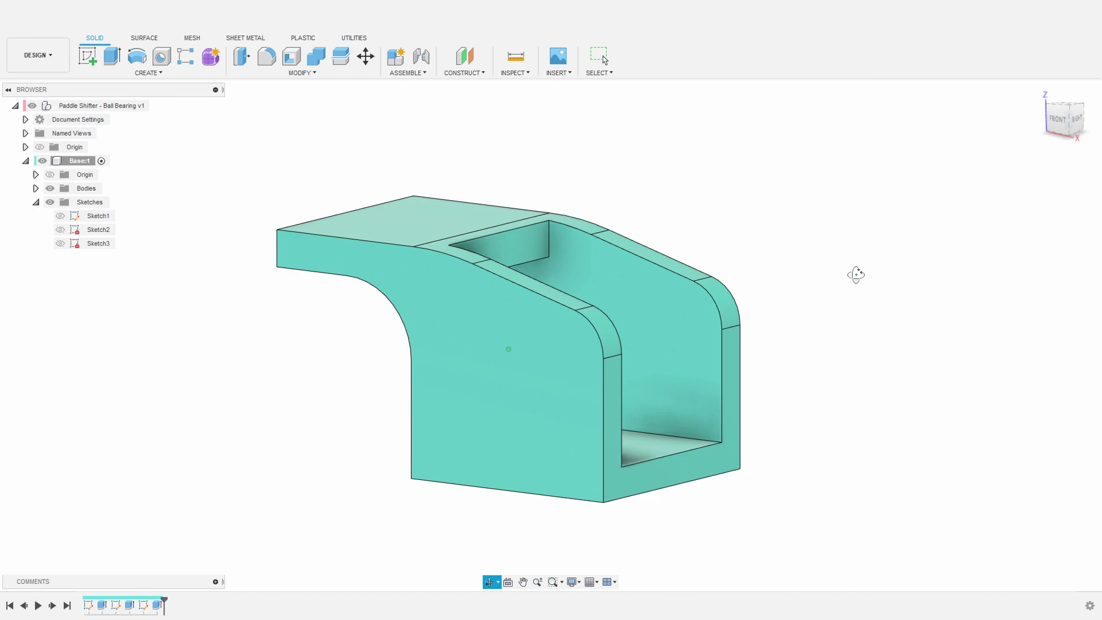
key(Escape)
click(87, 56)
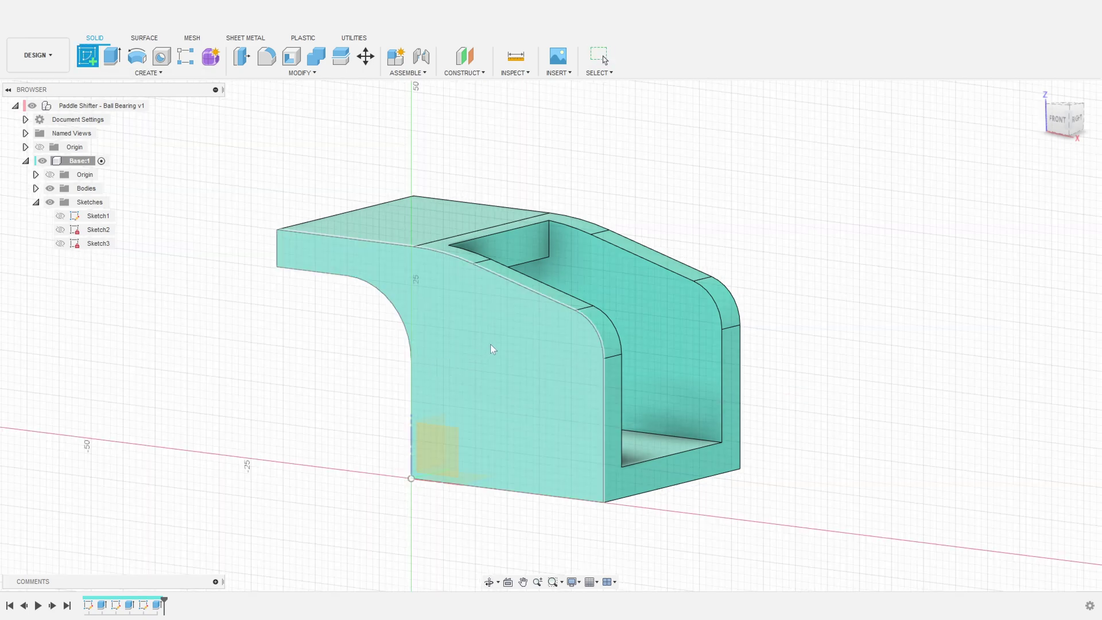
click(493, 347)
middle_drag(584, 359, 528, 315)
scroll(529, 315, up, 2)
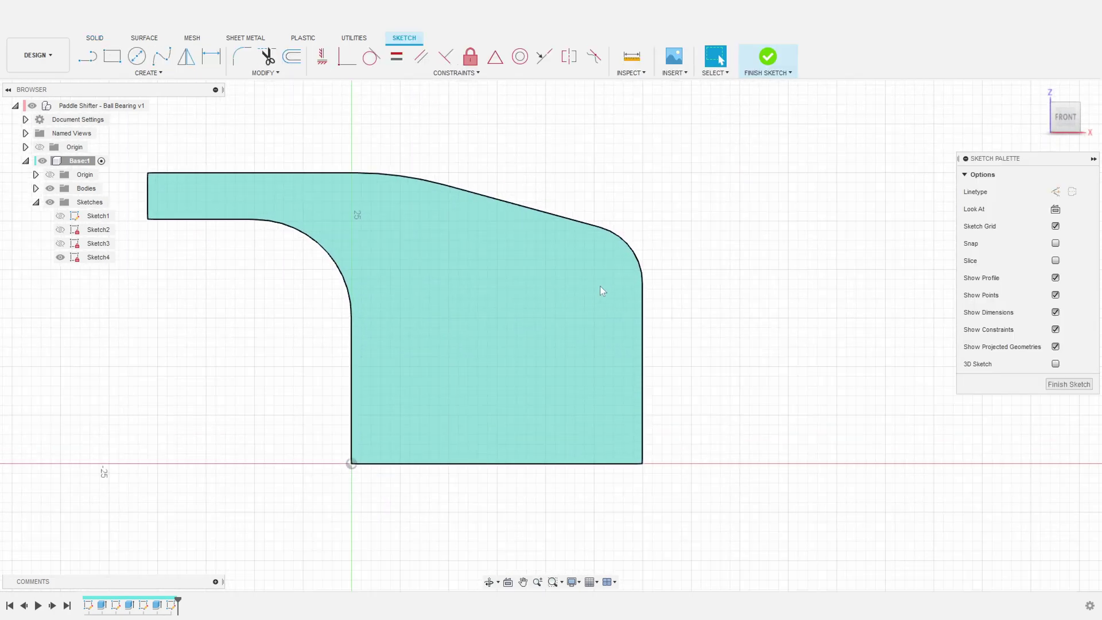
middle_drag(605, 291, 655, 293)
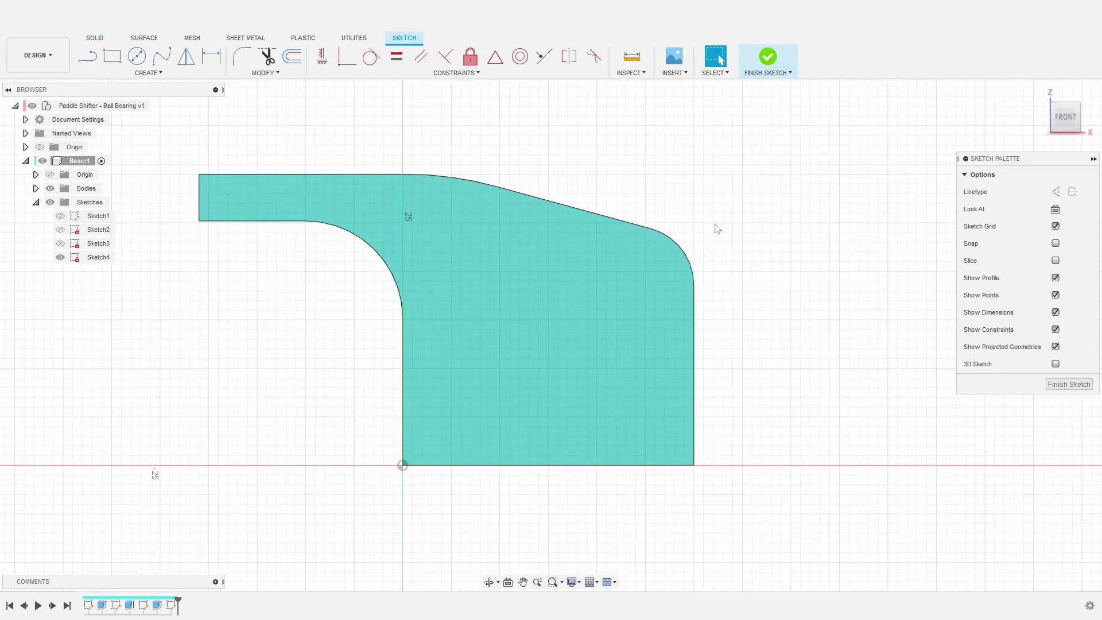
Project the rounded upper corner edge into the sketch and draw an 8.5 mm diameter circle at its arc centre
key(p)
click(680, 253)
key(Return)
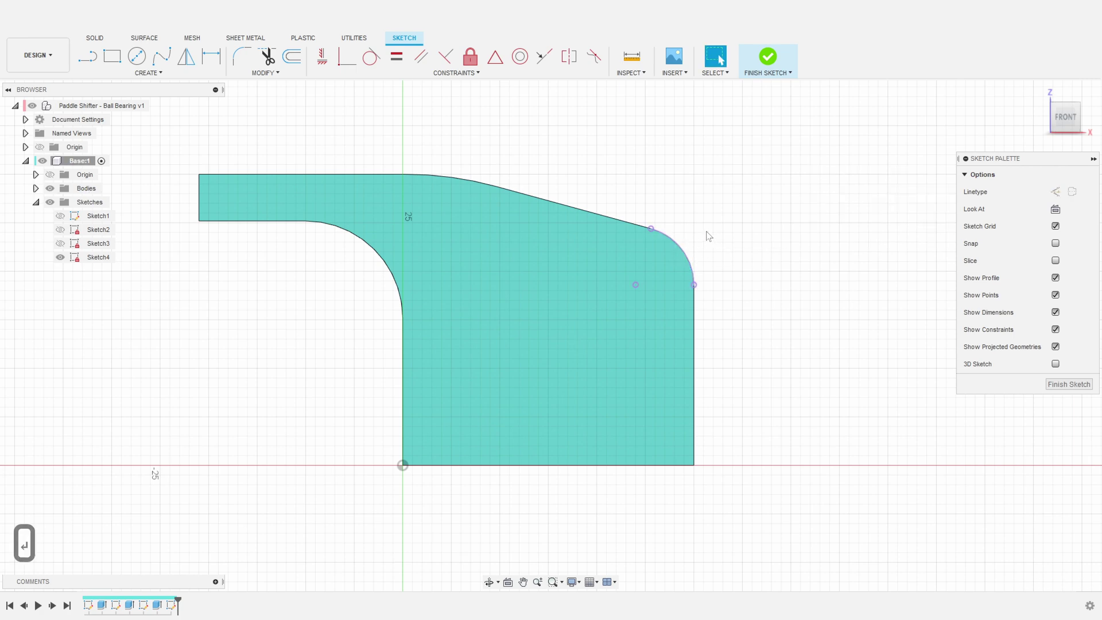
key(c)
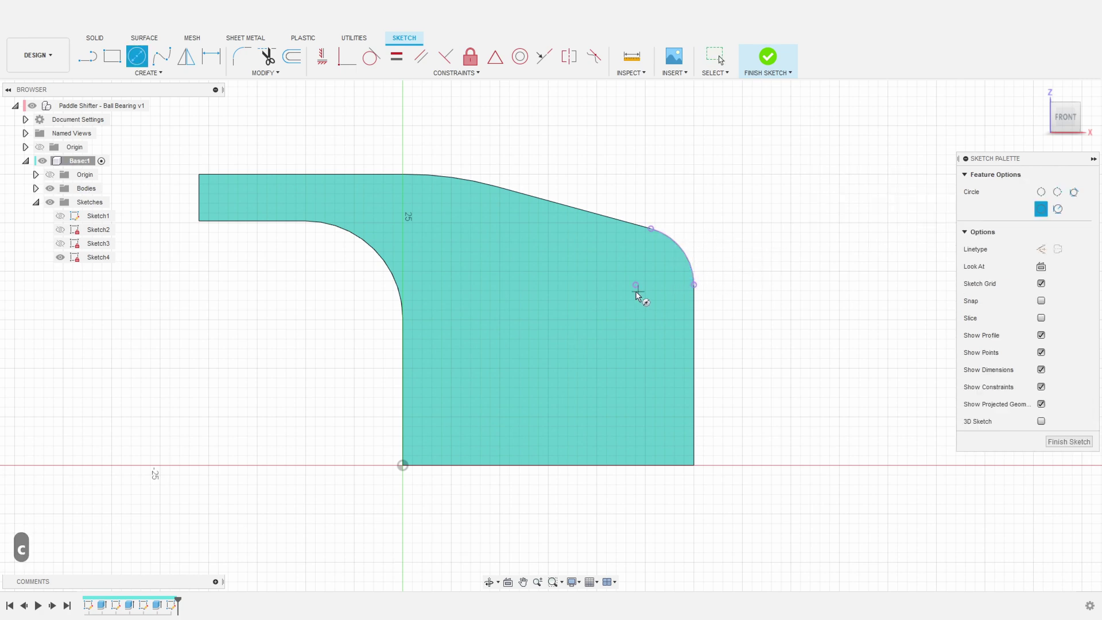
click(636, 285)
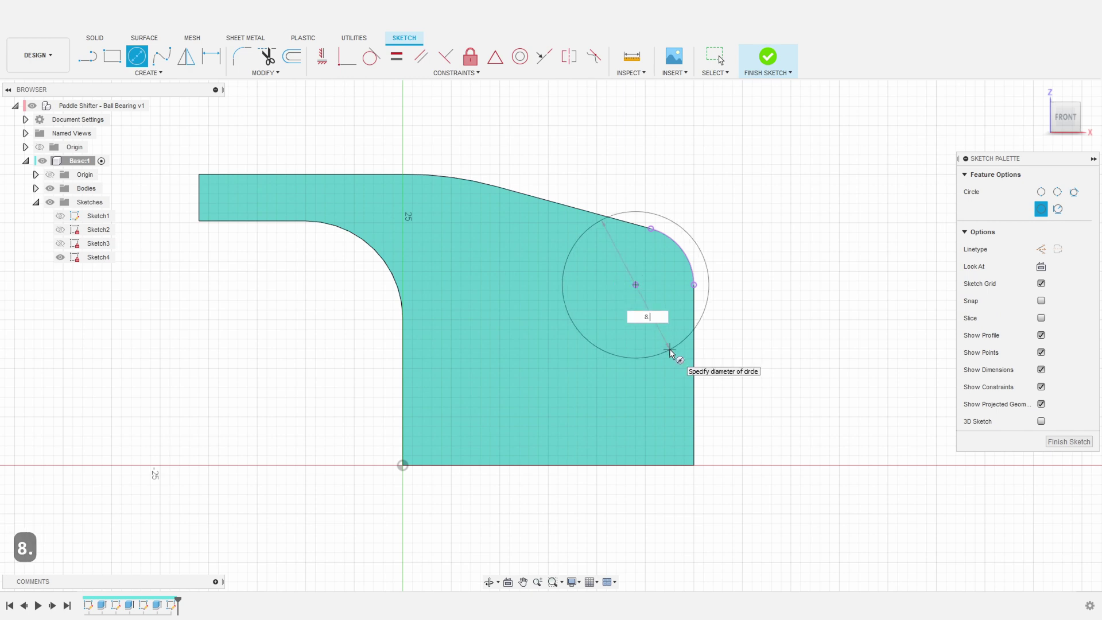
key(Return)
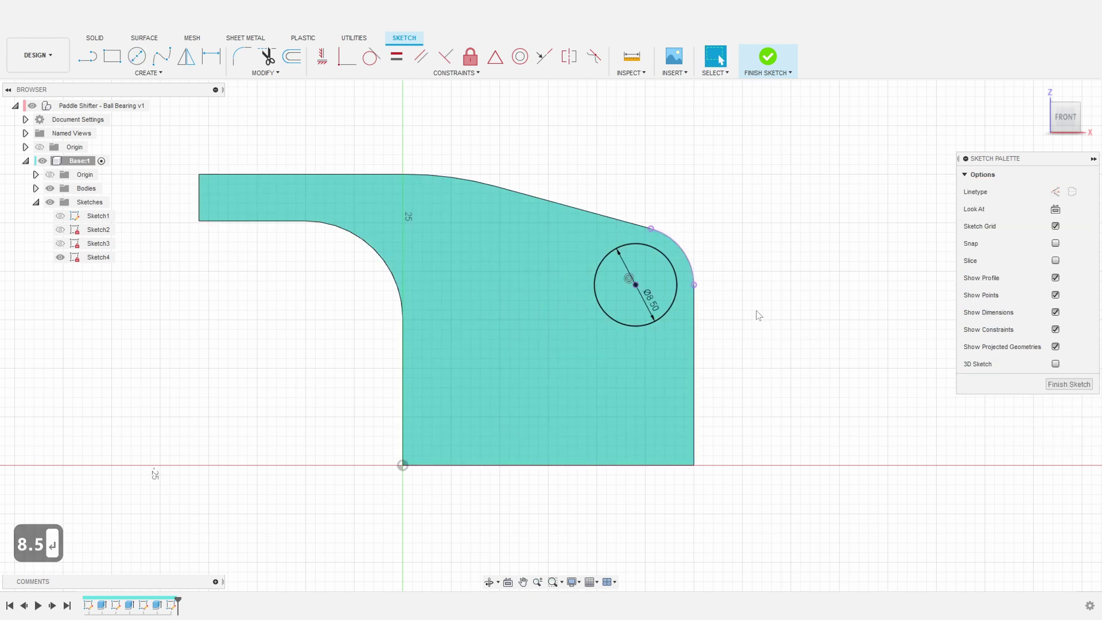
Draw a concentric 6 mm diameter circle inside the 8.5 mm circle and finish the sketch
key(c)
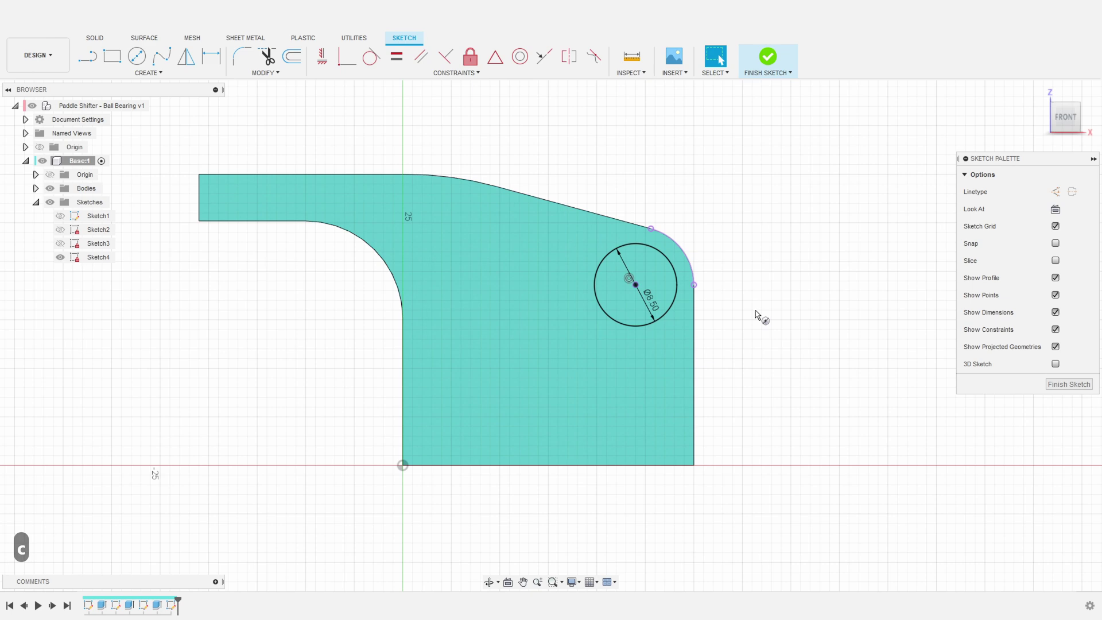
key(c)
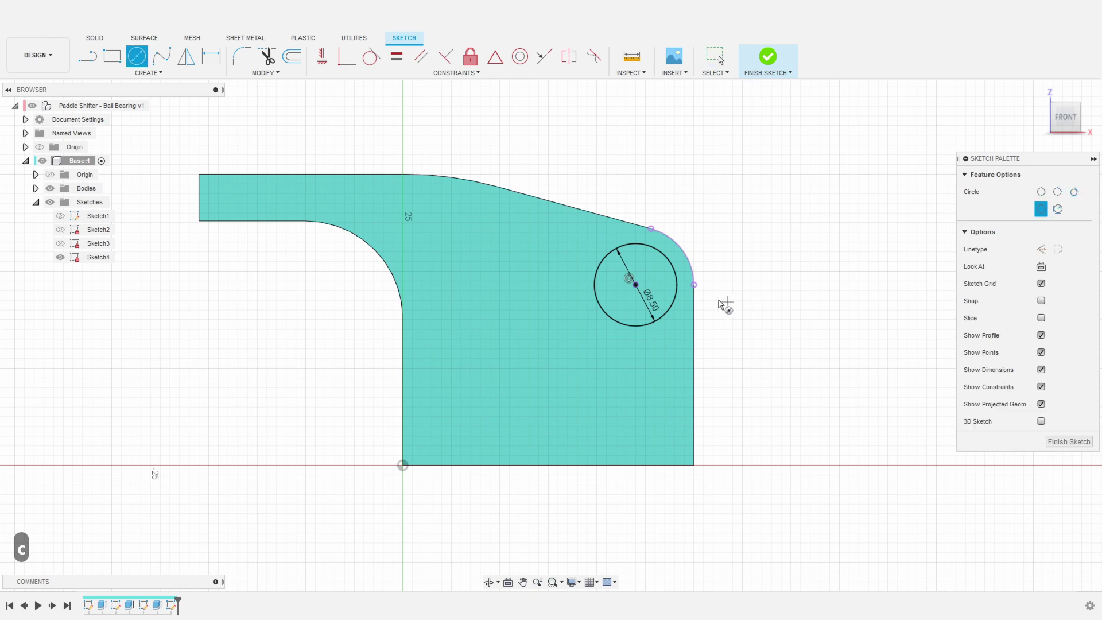
click(636, 285)
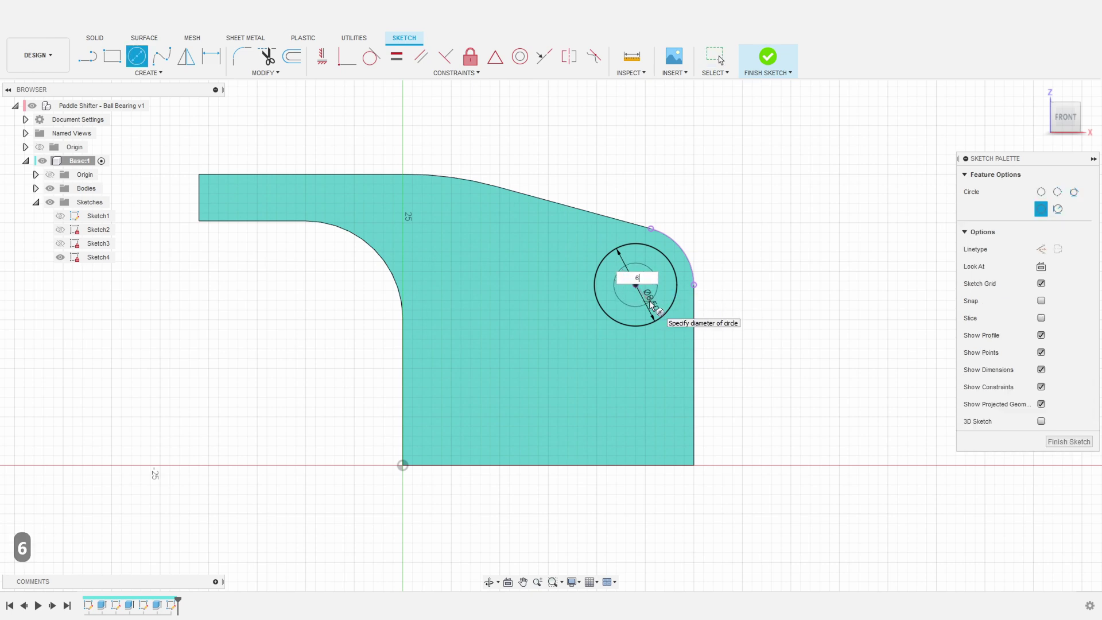
key(Return)
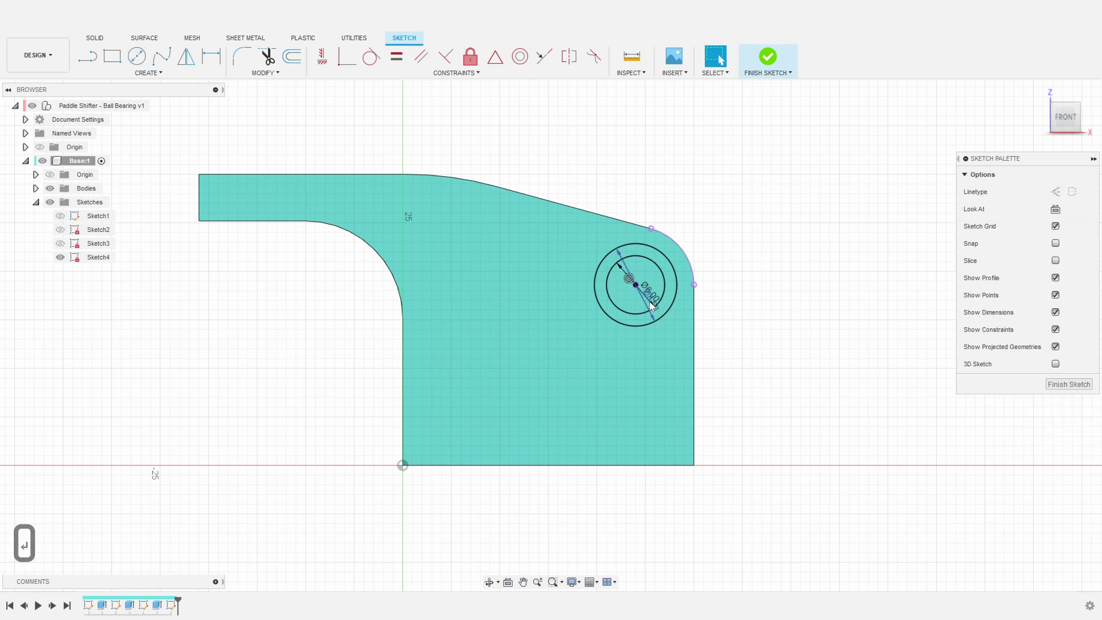
shift+middle_drag(762, 355, 719, 364)
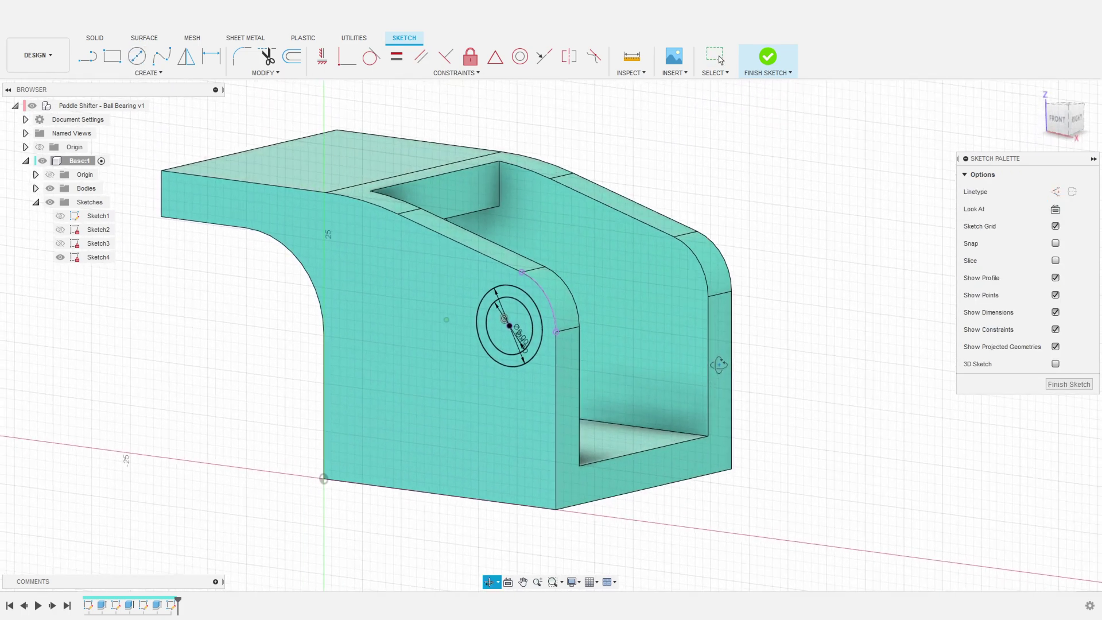
scroll(618, 345, up, 1)
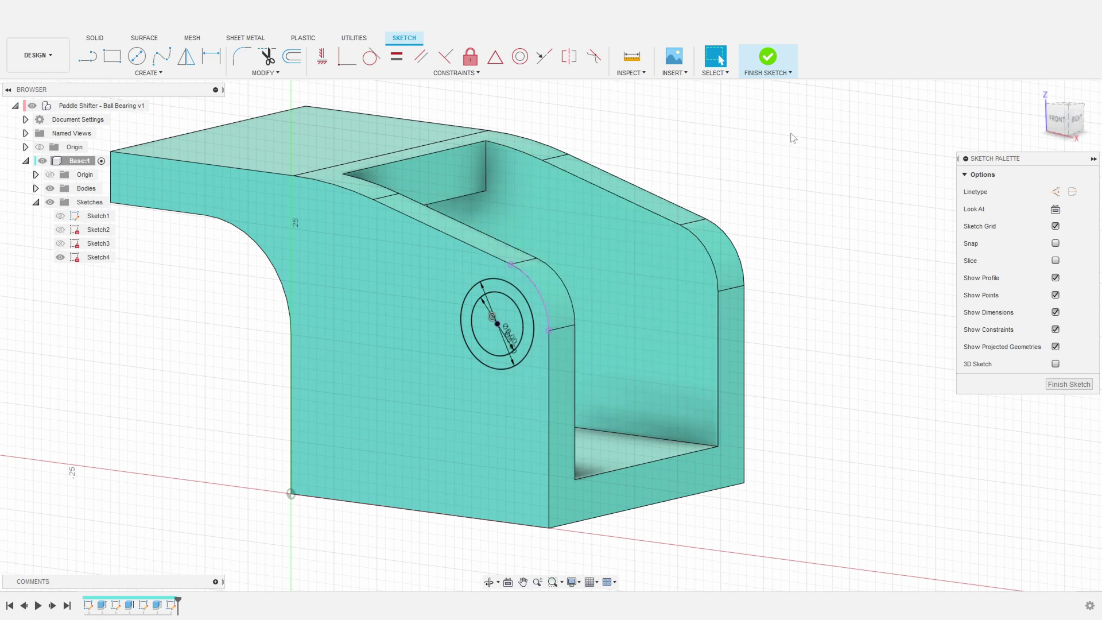
click(767, 57)
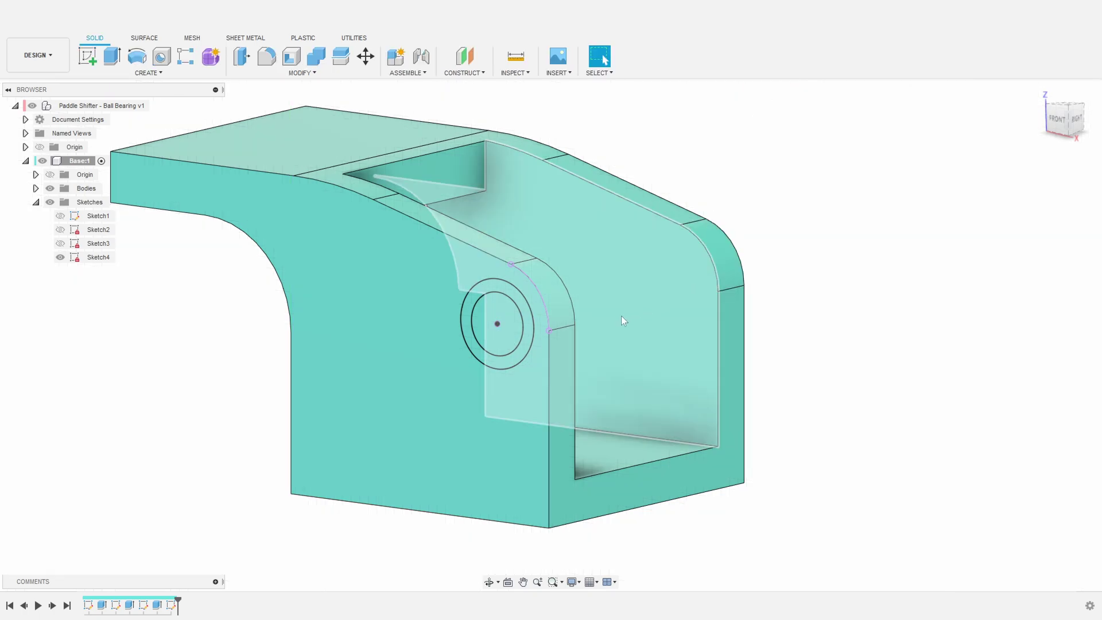
Extrude the ring between the two circles -3 mm into the side wall as a new body
click(497, 290)
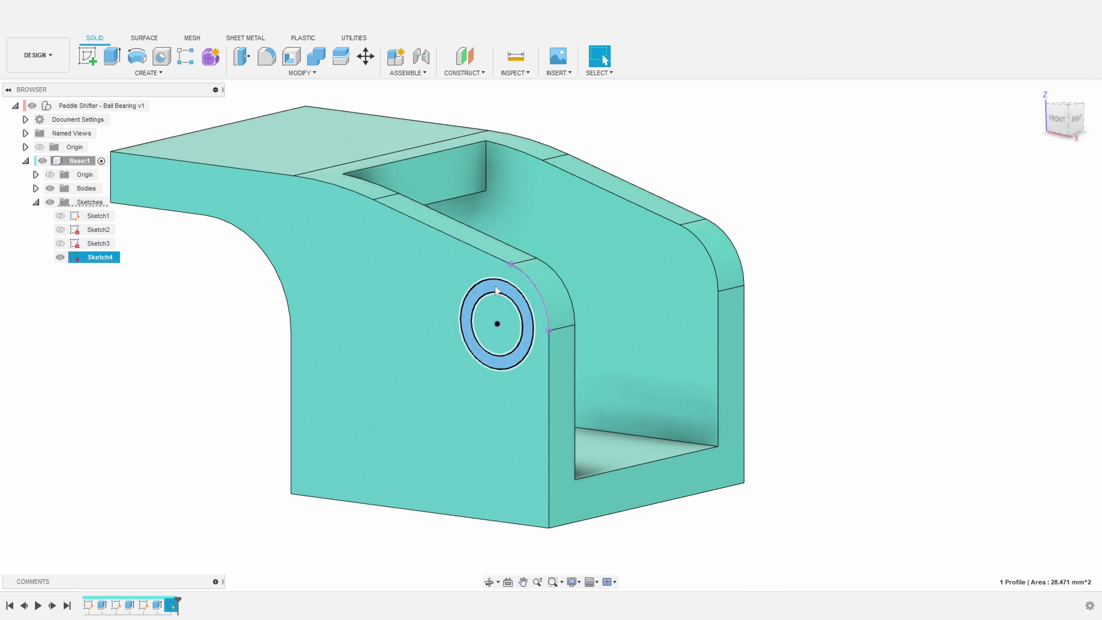
key(e)
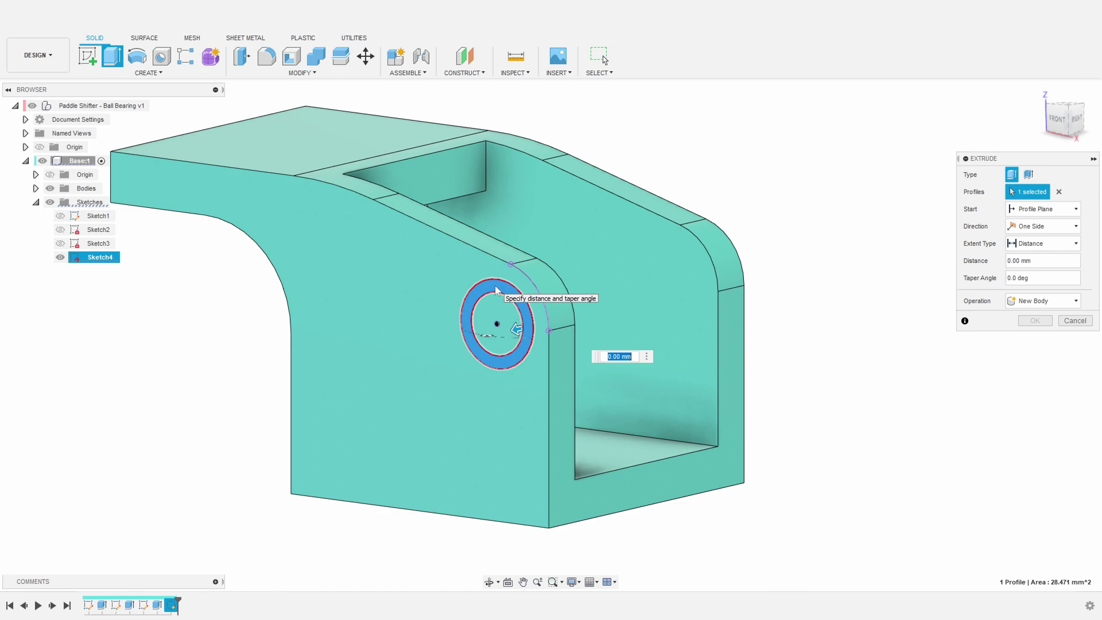
text(-3)
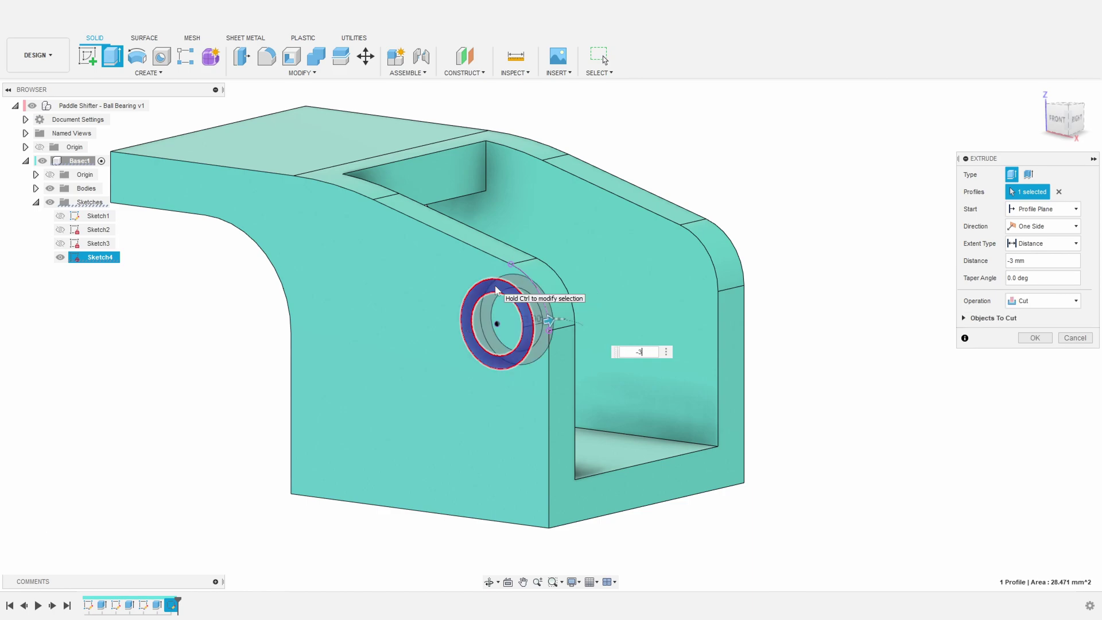
click(1043, 301)
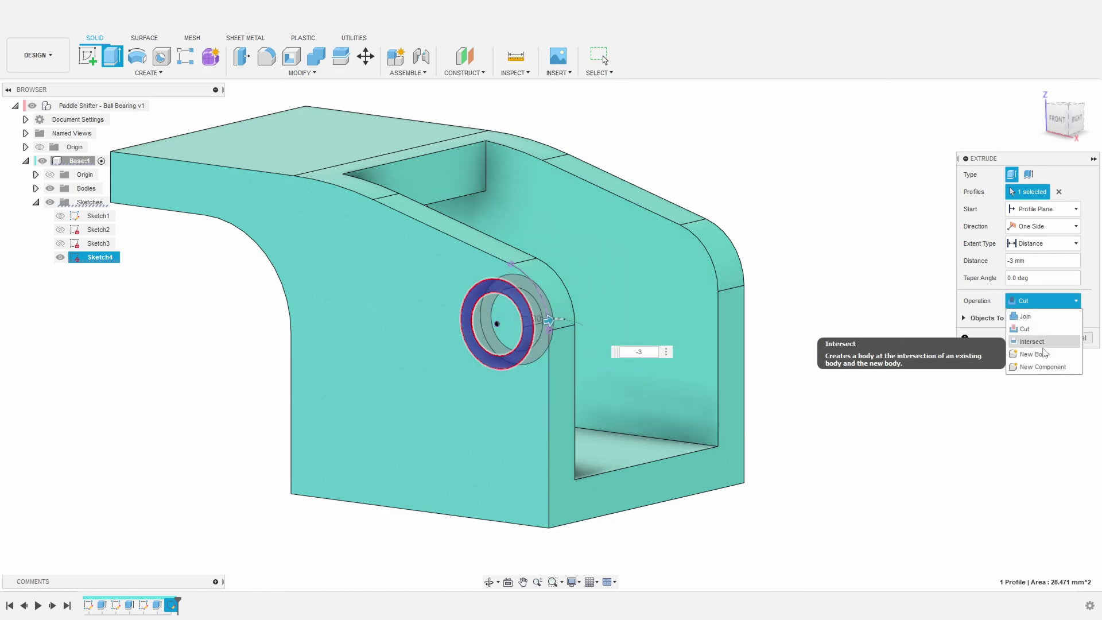
click(1030, 351)
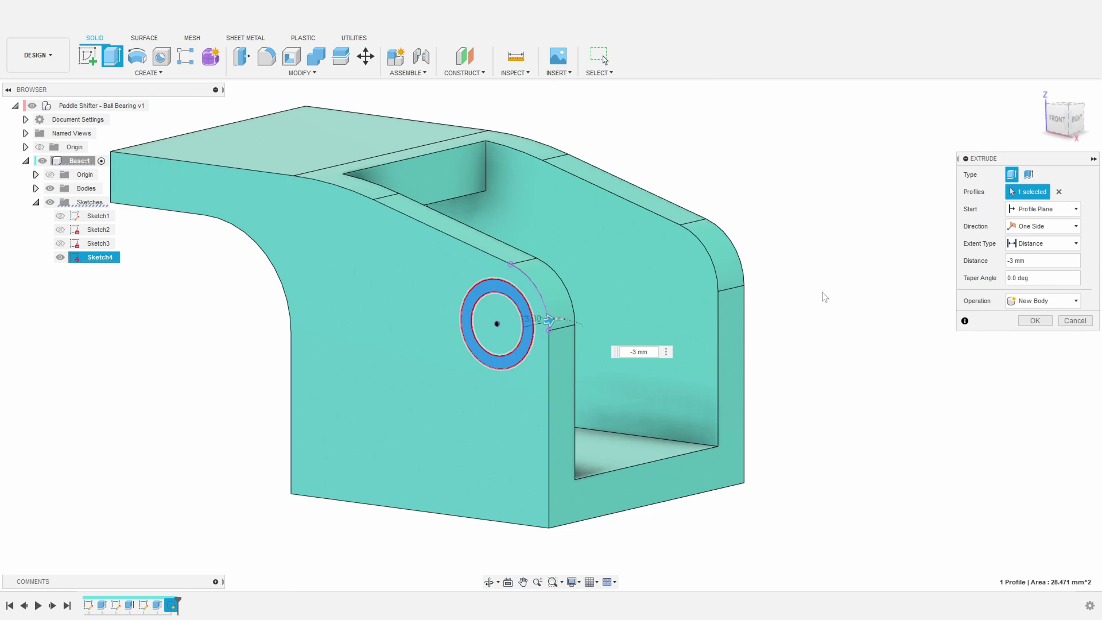
click(1035, 321)
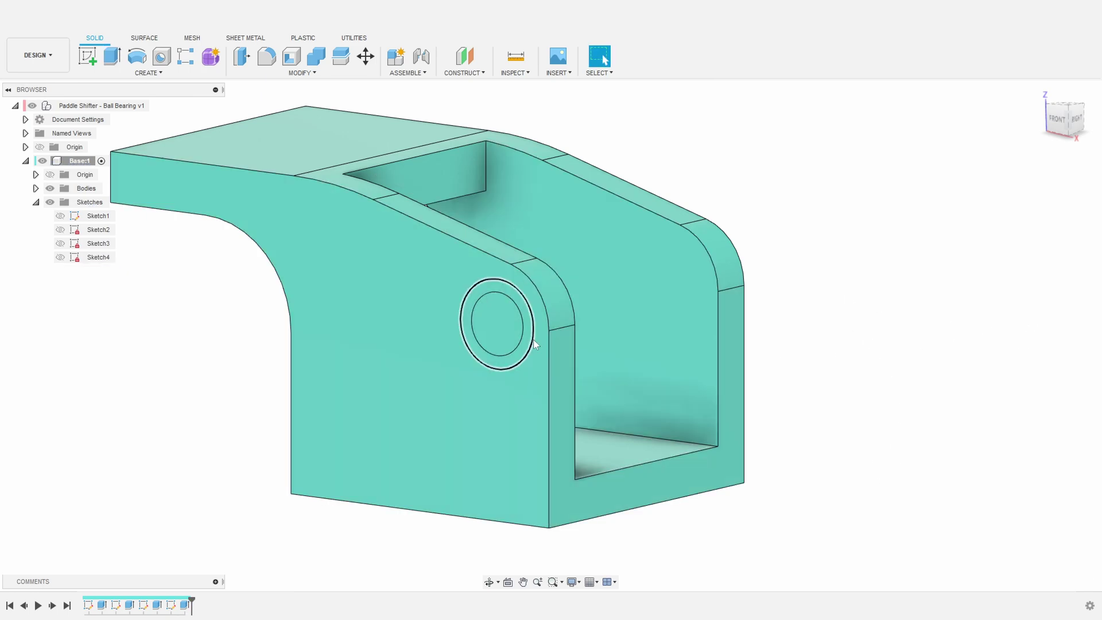
Extrude the 6 mm inner circle up to the inner face of the side wall as a new body and hide its sketch
click(498, 322)
click(508, 306)
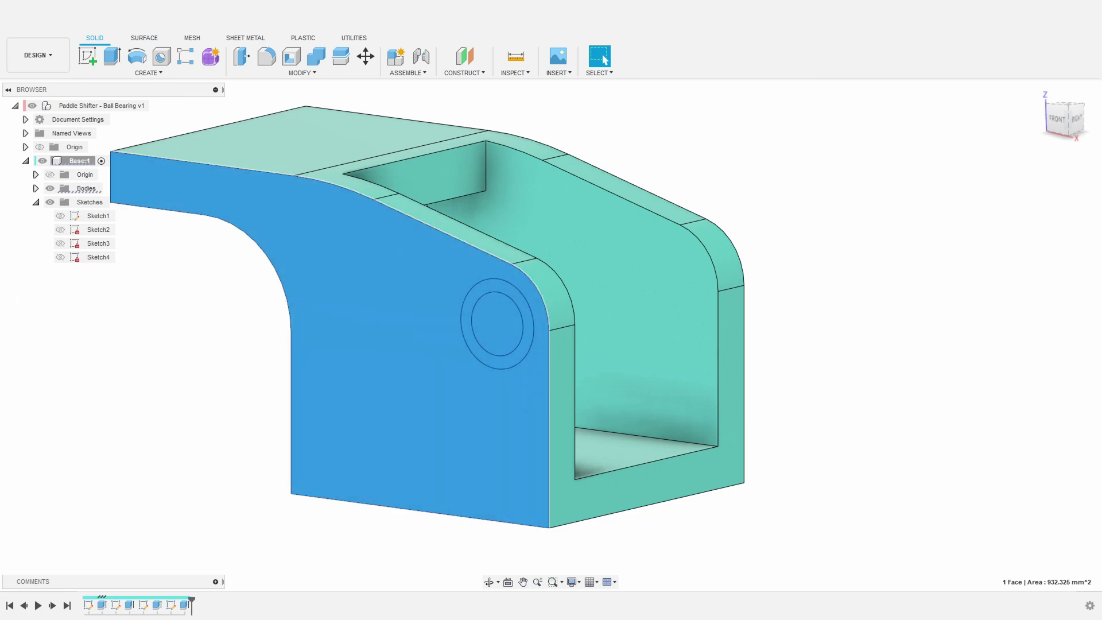
click(59, 257)
click(504, 312)
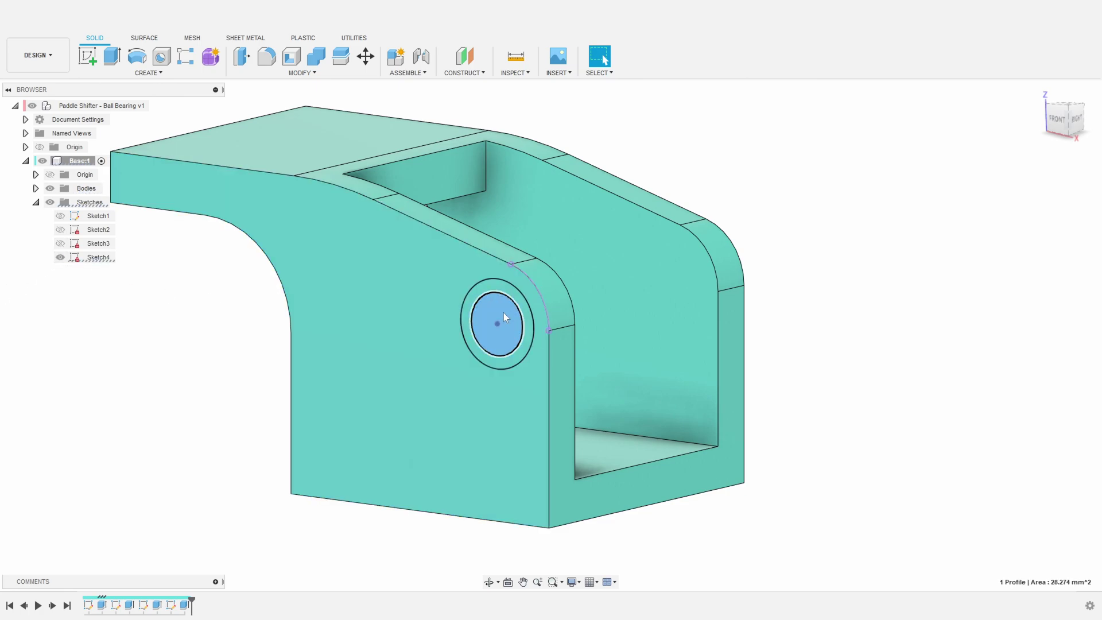
key(e)
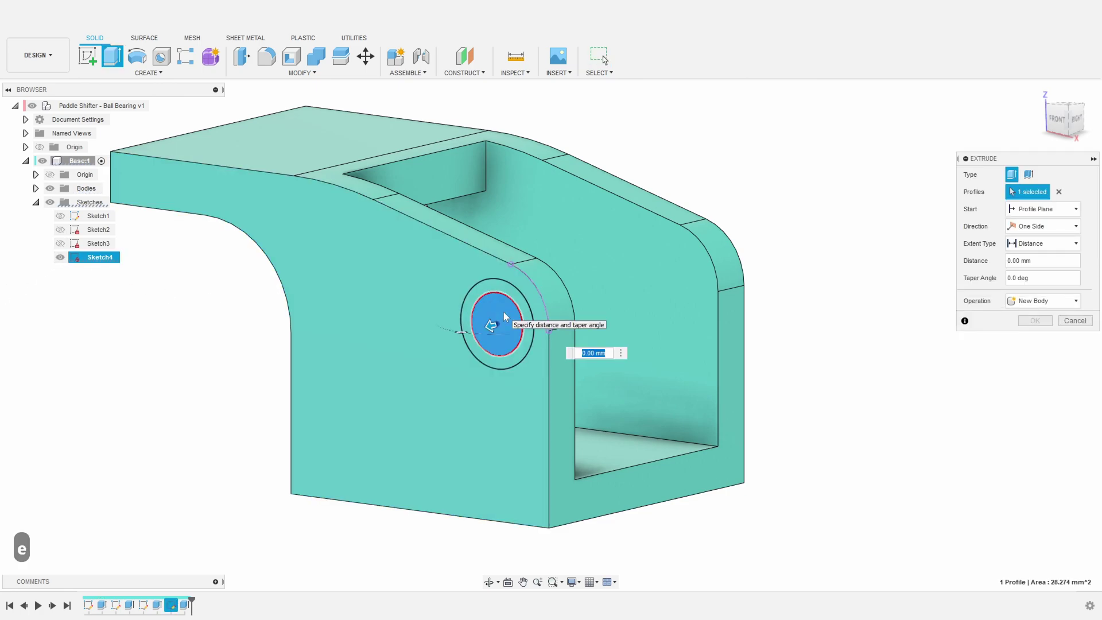
click(1027, 246)
click(1031, 271)
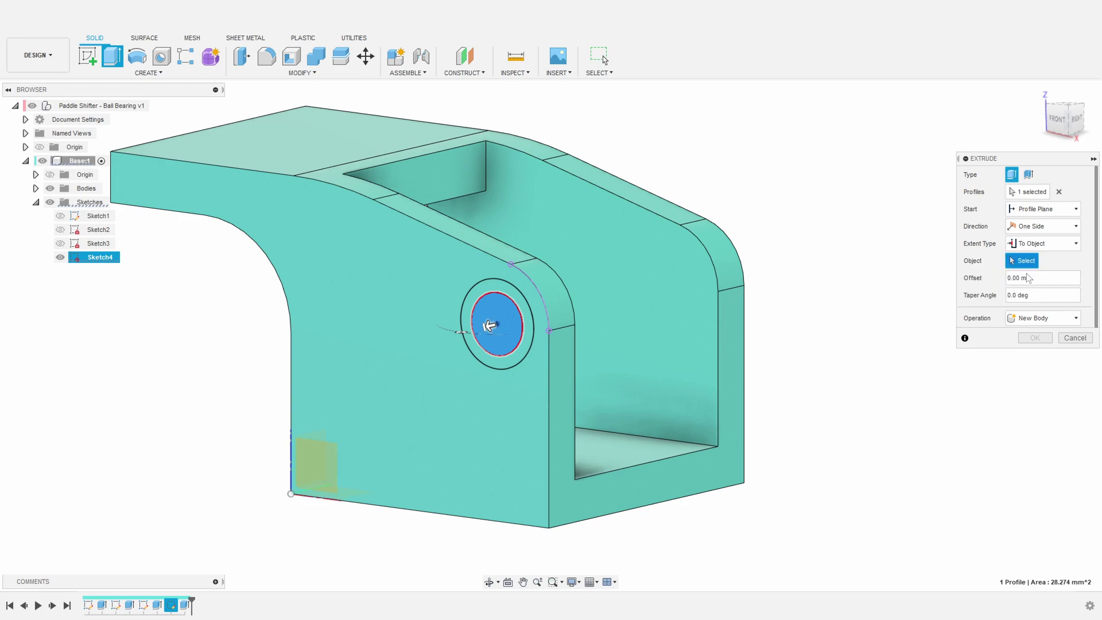
shift+middle_drag(863, 385, 801, 388)
shift+middle_drag(438, 377, 241, 332)
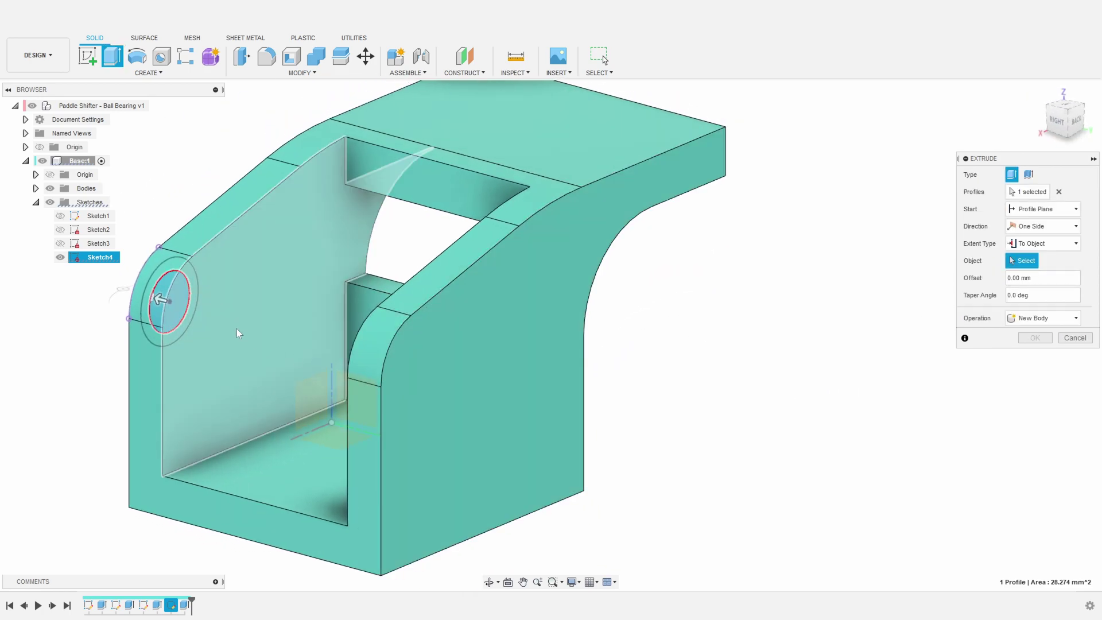
click(240, 330)
shift+middle_drag(284, 398, 372, 387)
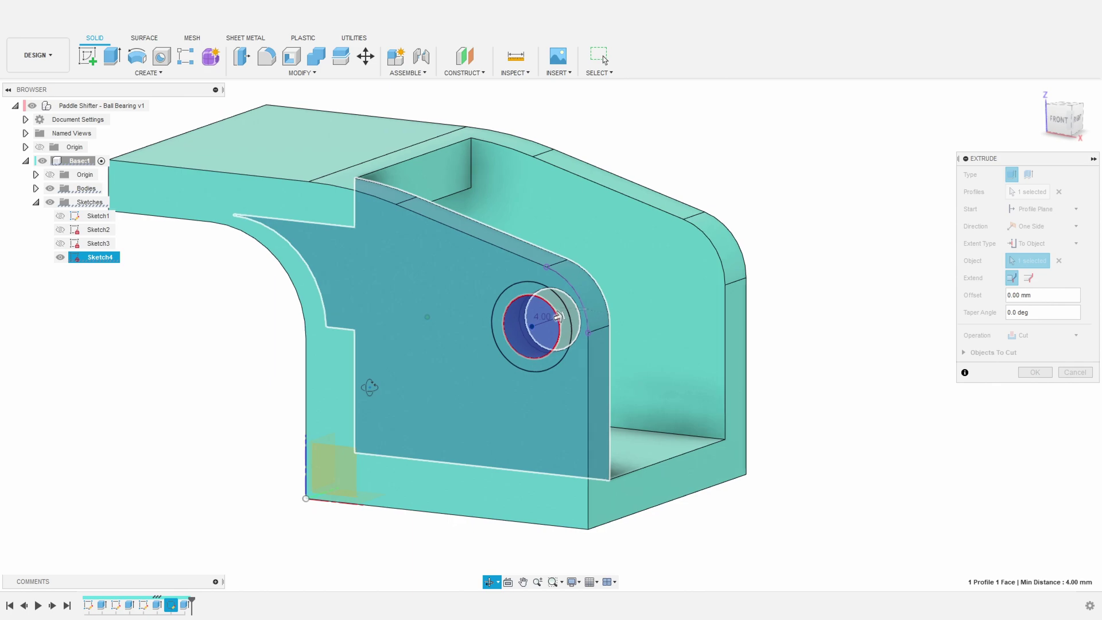
click(1034, 333)
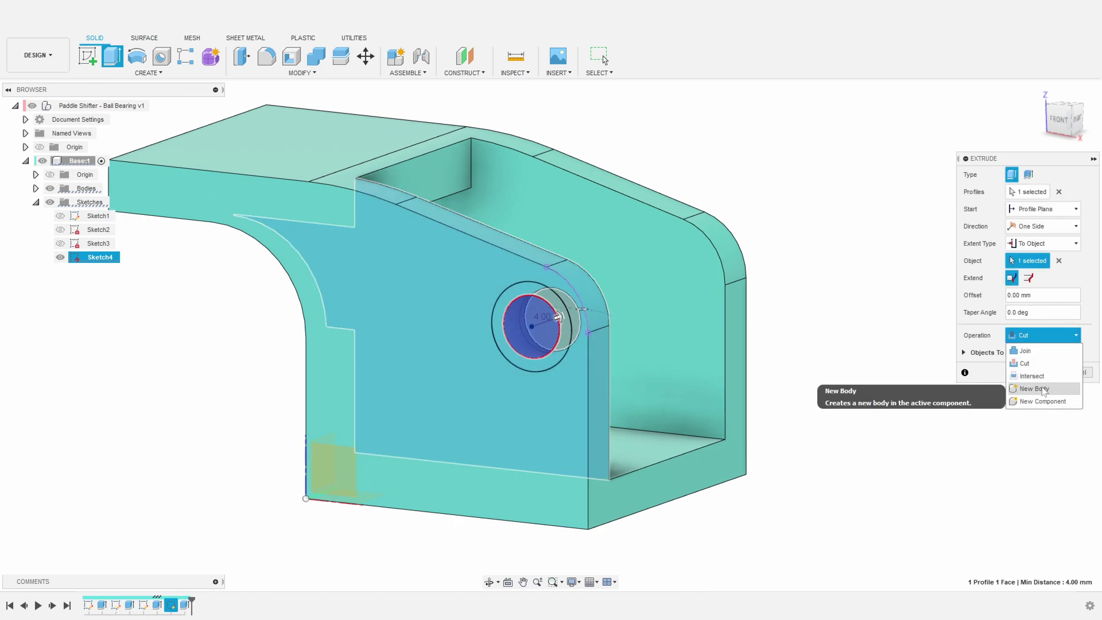
click(1041, 386)
click(1036, 355)
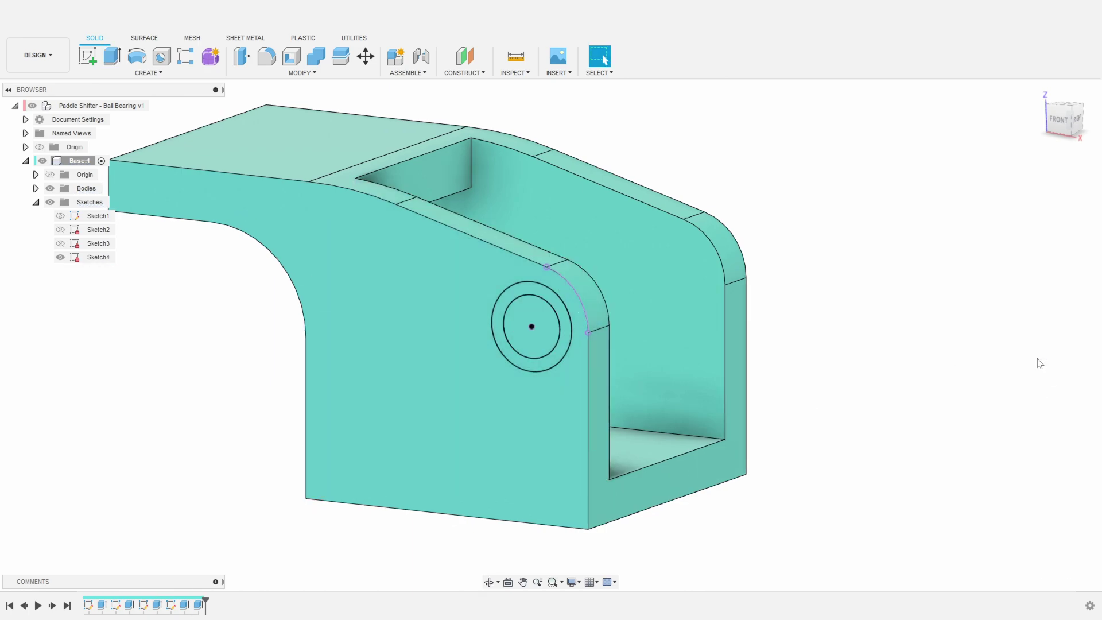
scroll(798, 377, down, 2)
click(60, 257)
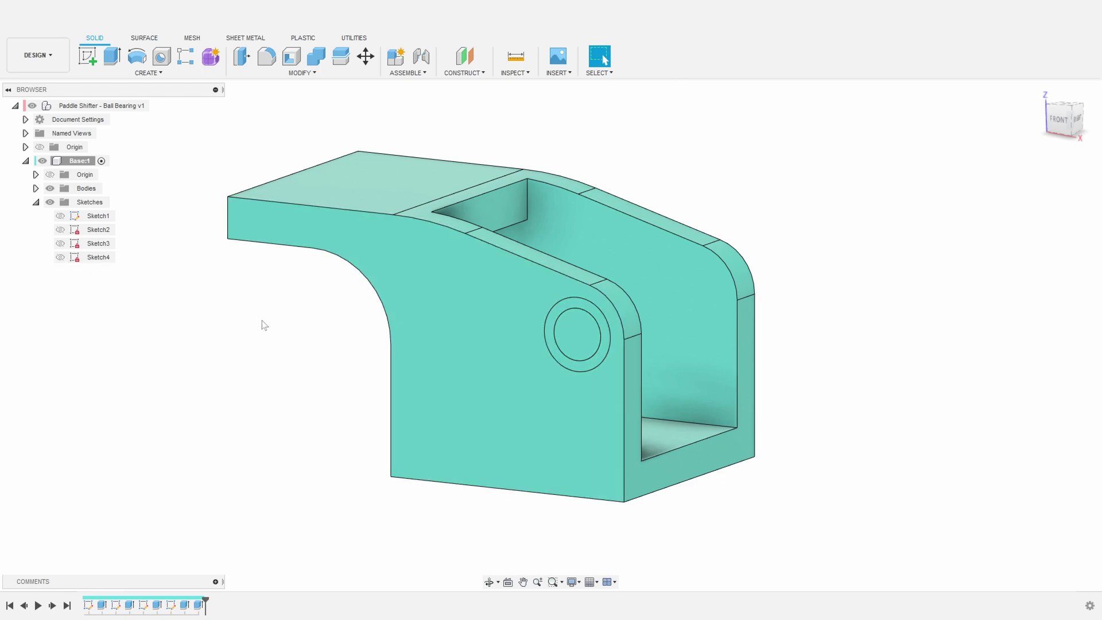
Combine the ring body and the inner cylinder body, Body2 and Body3, with the Join operation
click(315, 57)
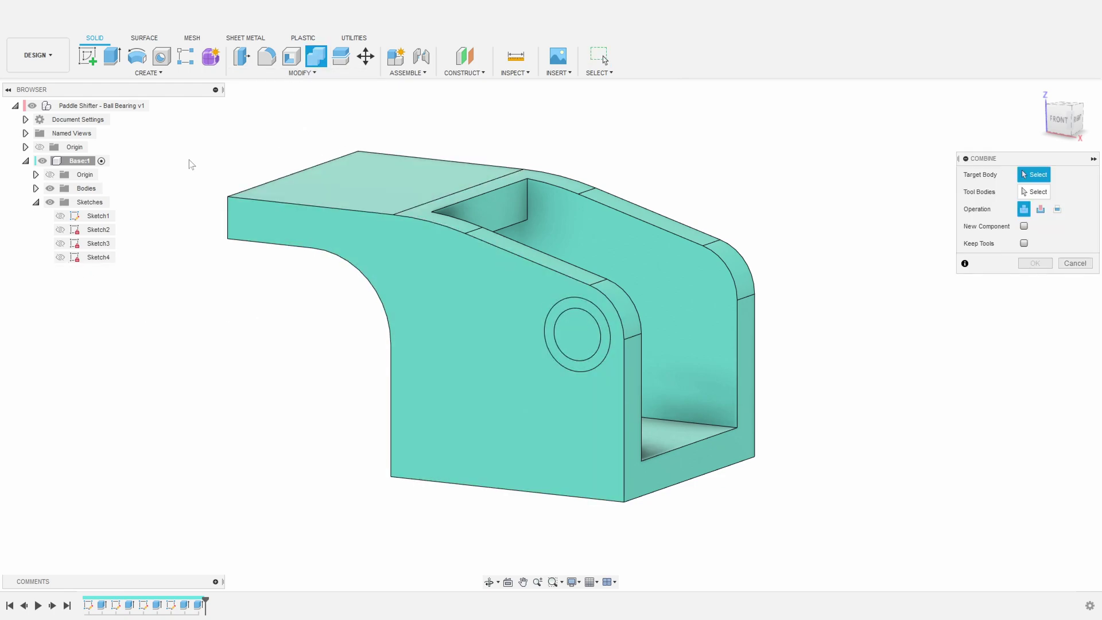
click(35, 189)
click(96, 215)
click(95, 229)
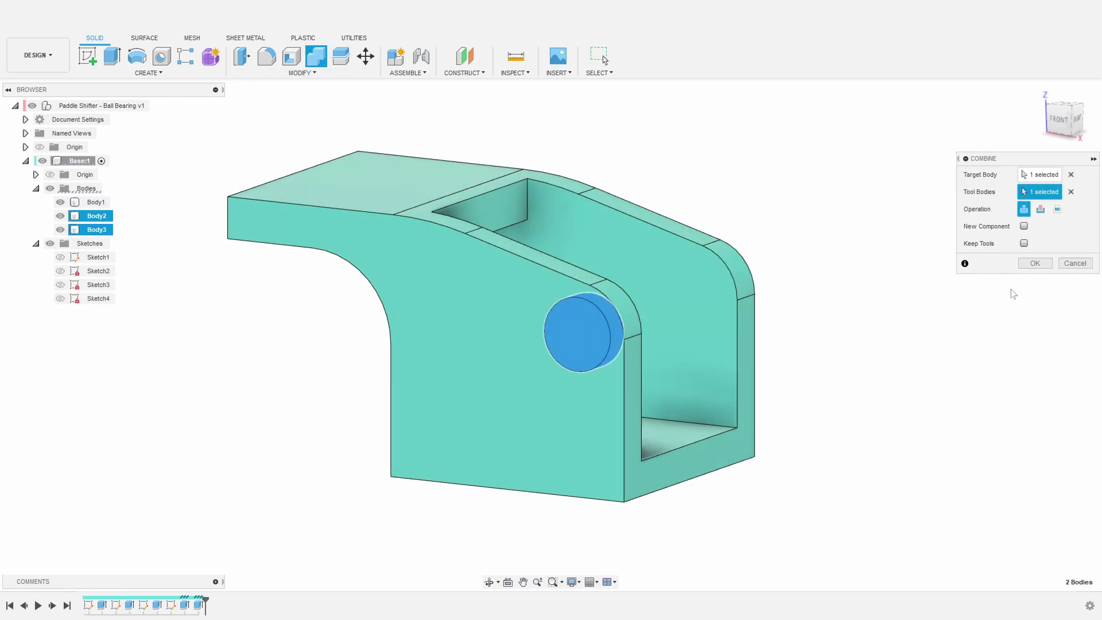
click(1036, 264)
Construct a midplane between the two outer side faces of the Base
shift+middle_drag(915, 342, 848, 349)
click(464, 73)
click(477, 119)
click(451, 399)
shift+middle_drag(459, 402, 743, 434)
click(614, 396)
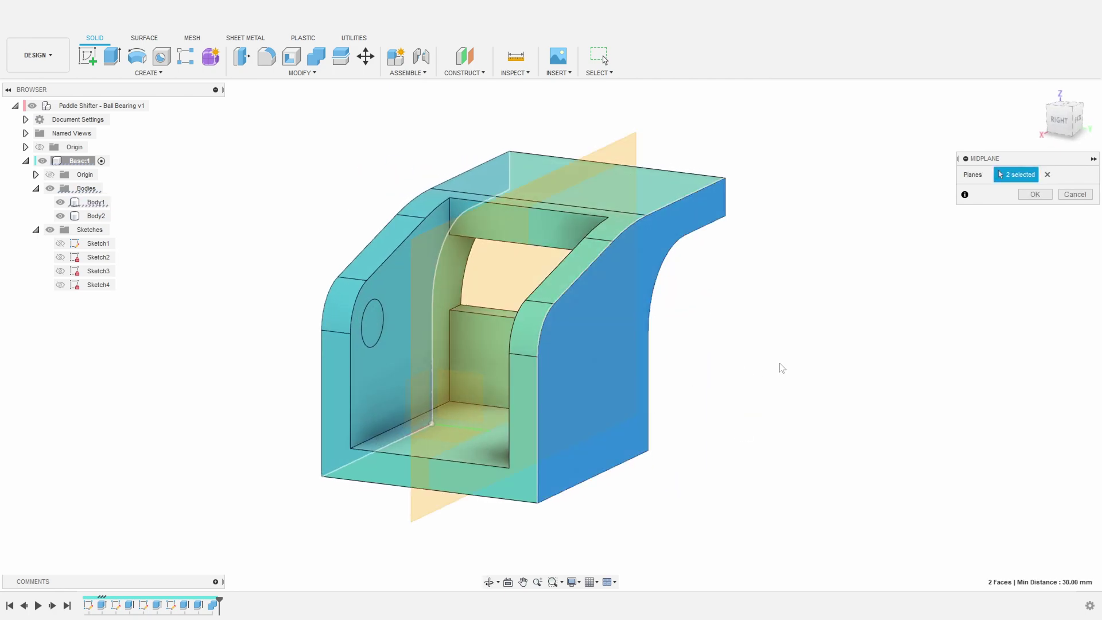
key(Return)
Mirror the joined pivot body, Body2, about the midplane to the opposite side wall and hide the construction geometry
shift+middle_drag(756, 325, 807, 331)
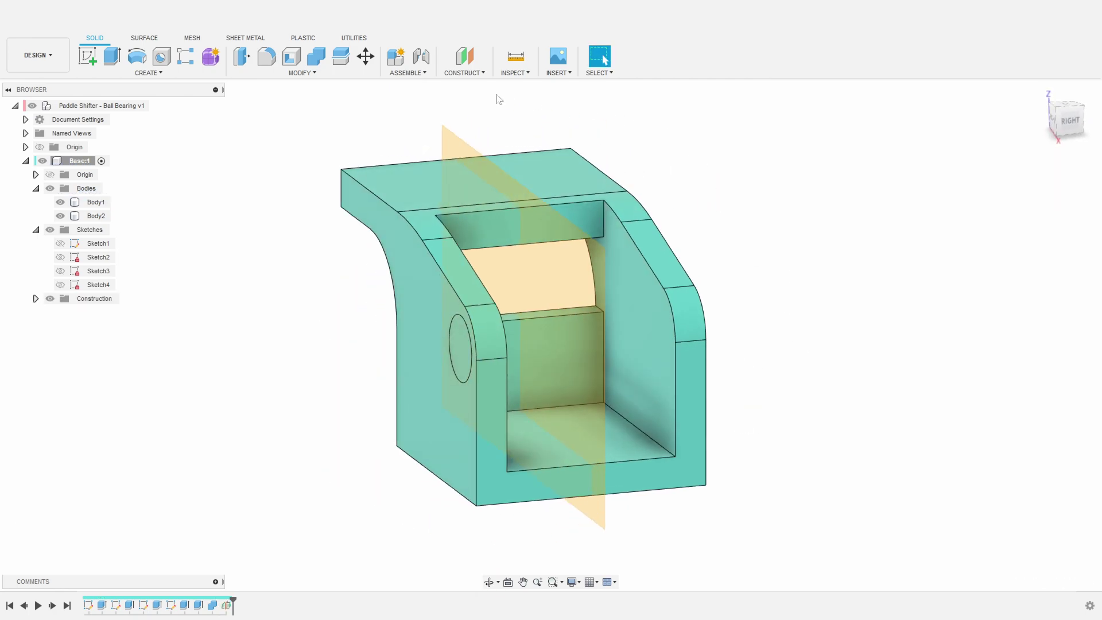
click(151, 73)
click(126, 339)
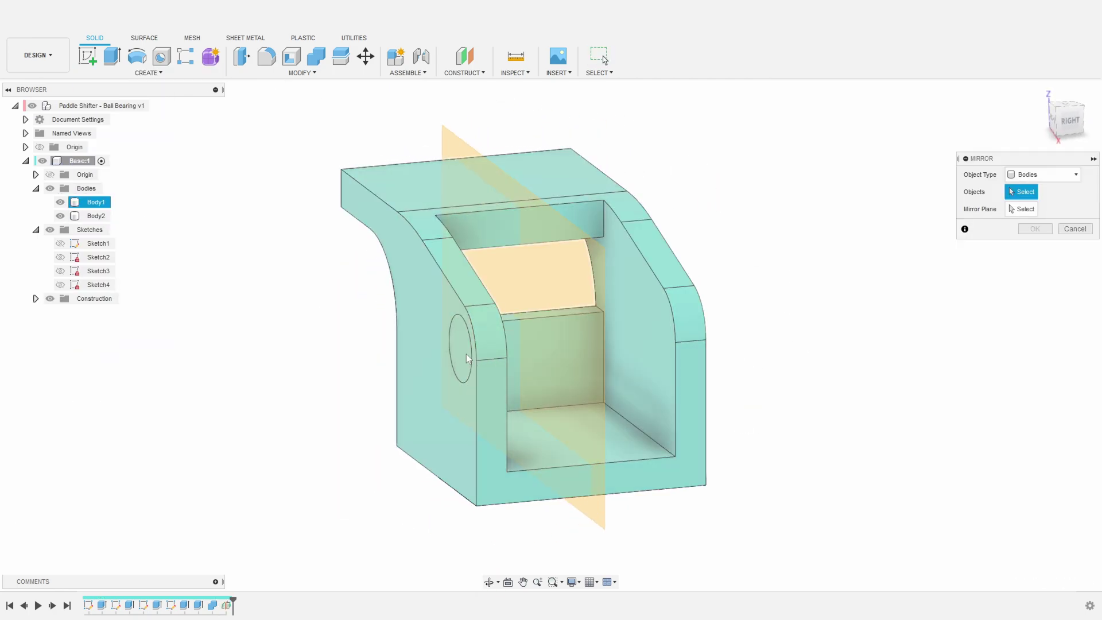
click(98, 216)
click(448, 147)
shift+middle_drag(832, 299, 739, 296)
click(1044, 248)
scroll(830, 346, down, 2)
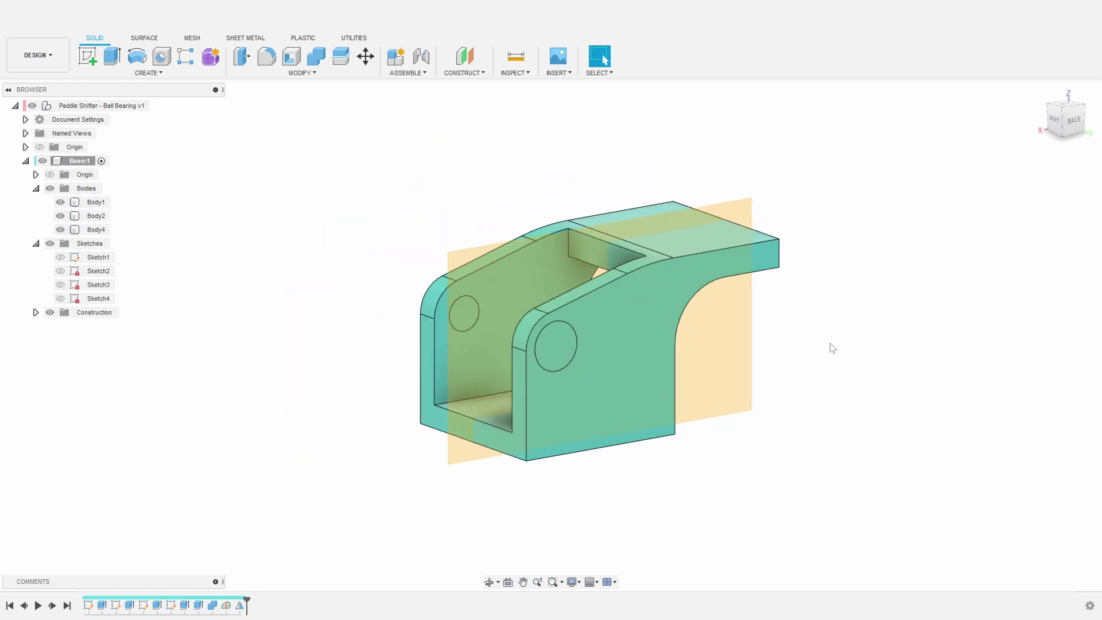
shift+middle_drag(830, 346, 859, 329)
click(46, 314)
Cut the two pivot bodies out of the main Base body with Combine, without keeping the tool bodies
shift+middle_drag(270, 303, 377, 174)
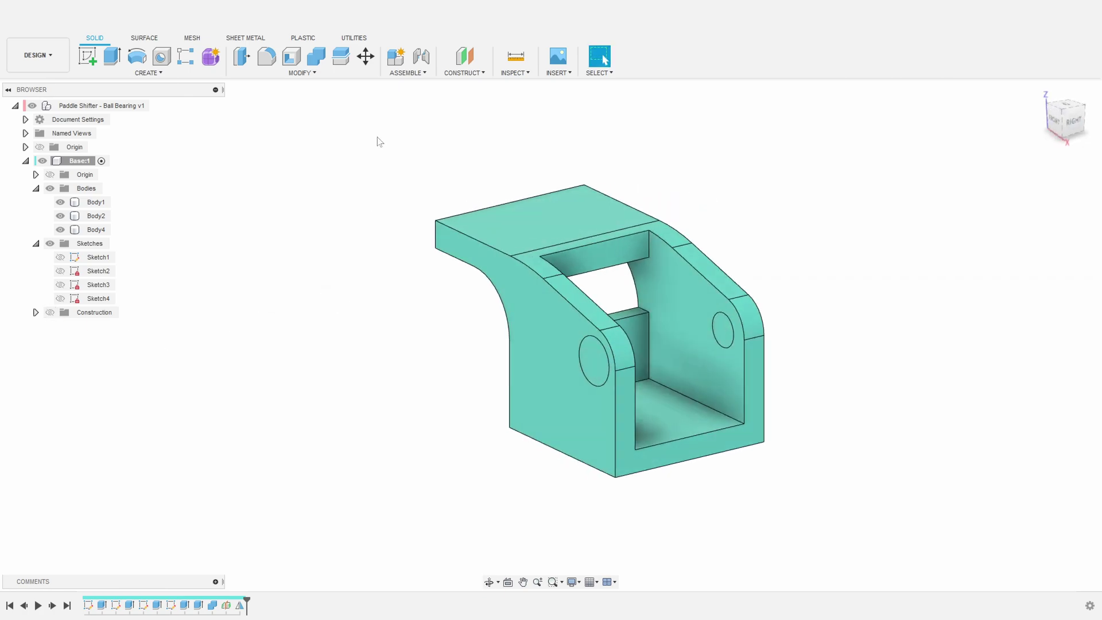
click(311, 67)
click(620, 238)
click(608, 364)
shift+middle_drag(608, 364, 712, 390)
click(589, 361)
shift+middle_drag(817, 361, 743, 354)
key(Return)
key(F6)
shift+middle_drag(923, 360, 890, 359)
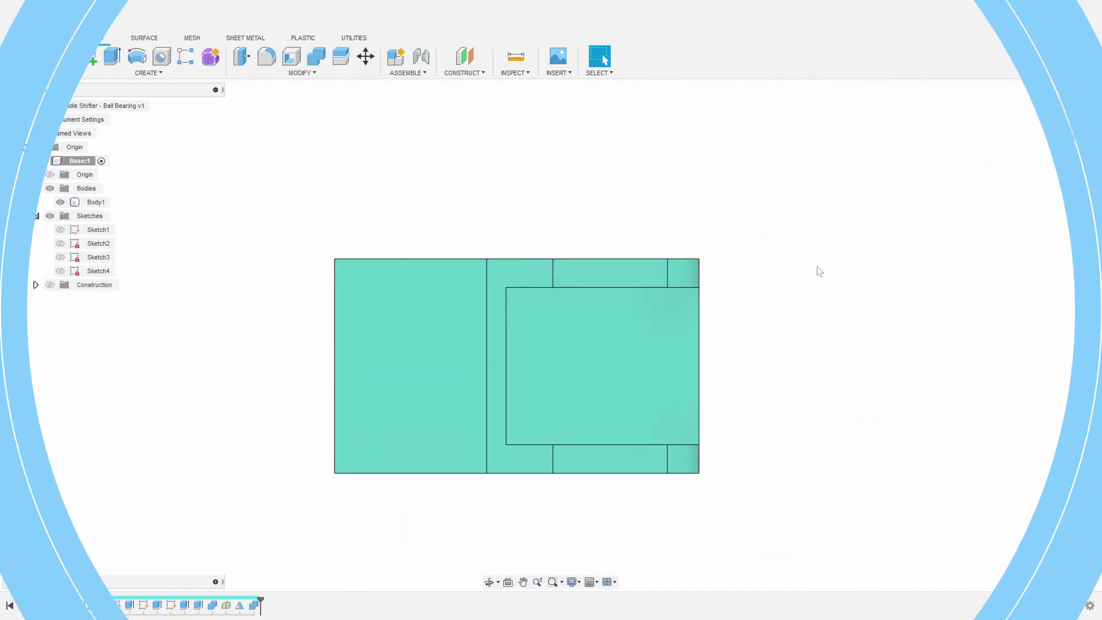
Start a new sketch on the flat top face of the Base's overhanging tab
middle_drag(805, 365, 883, 344)
scroll(809, 338, up, 3)
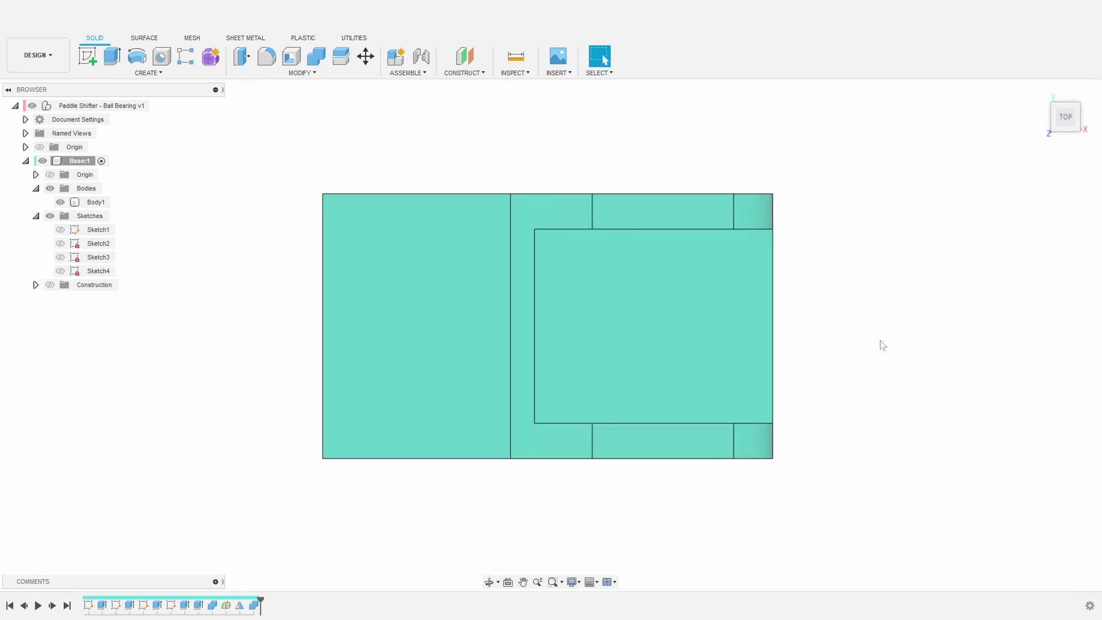
click(88, 55)
click(414, 312)
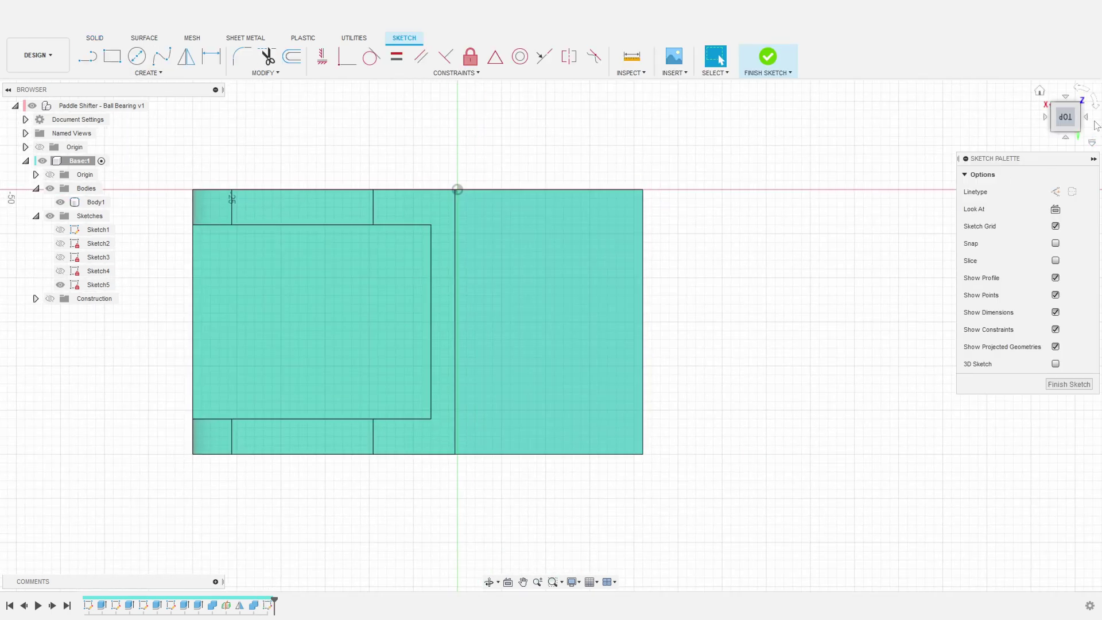
click(1095, 107)
click(1094, 107)
middle_drag(559, 383, 400, 297)
scroll(413, 284, down, 1)
scroll(401, 296, up, 1)
Draw a horizontal construction line inward from the midpoint of the tab's outer edge and dimension it to 8.5 mm
key(l)
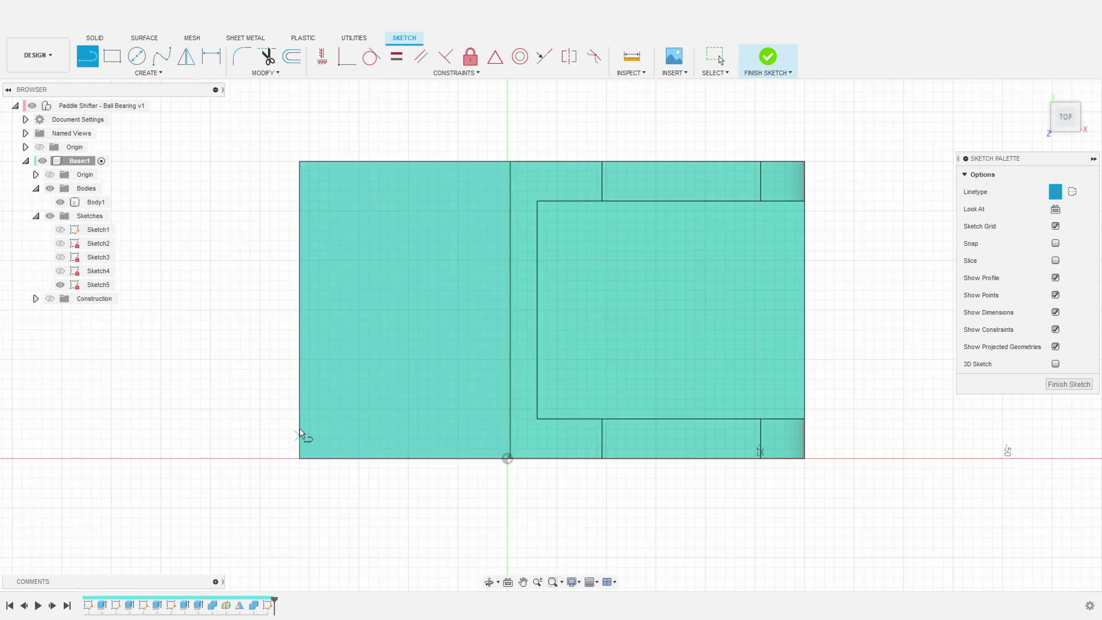
click(299, 310)
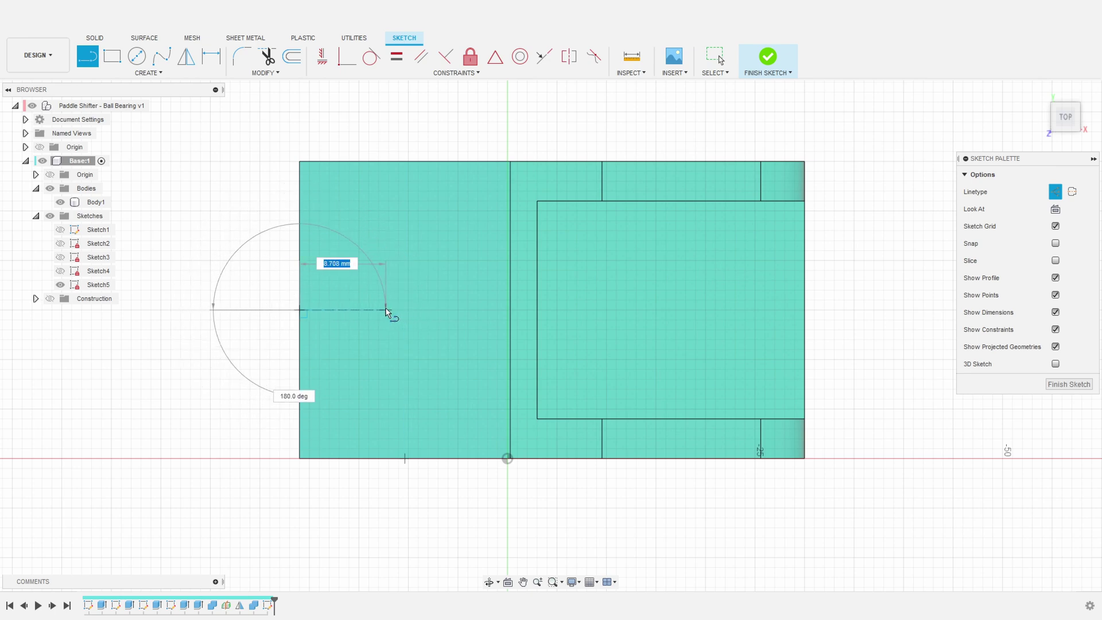
click(386, 310)
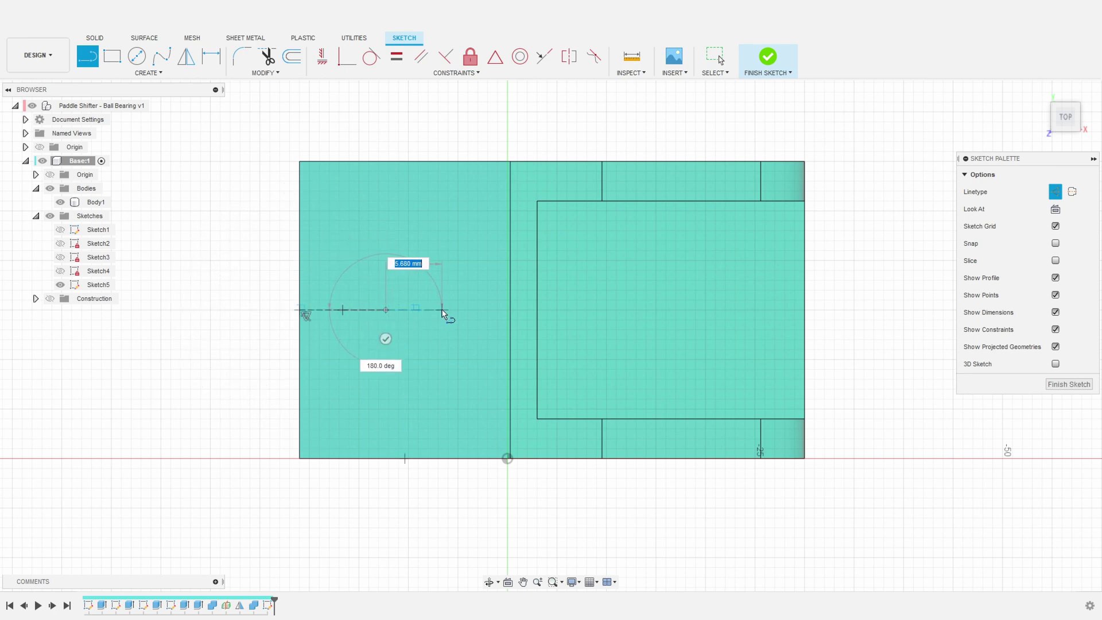
key(Escape)
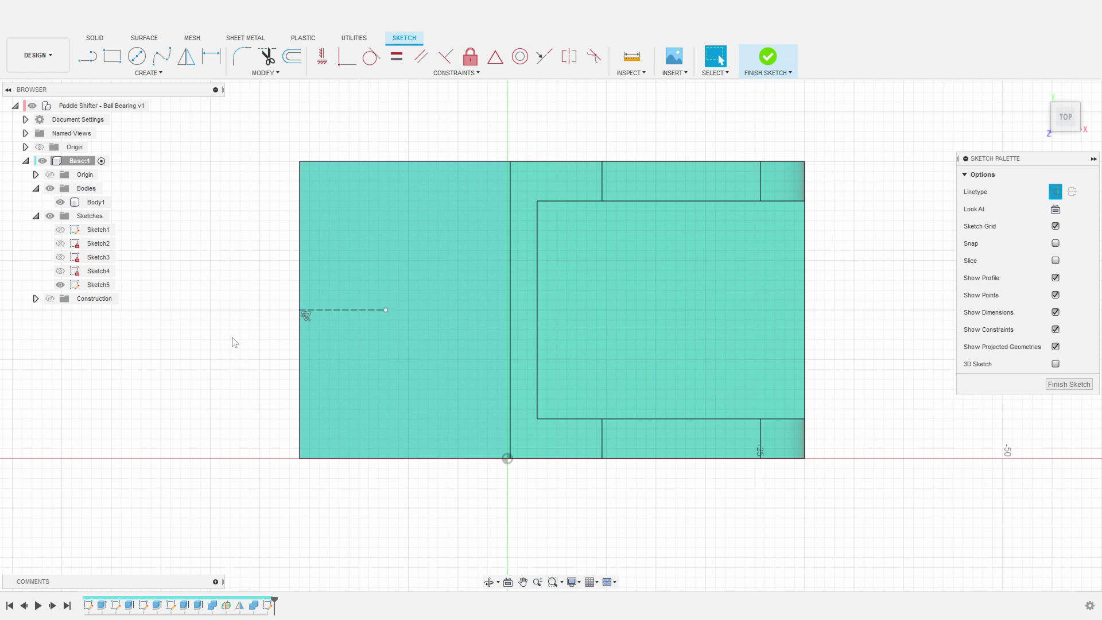
key(d)
click(354, 311)
click(362, 350)
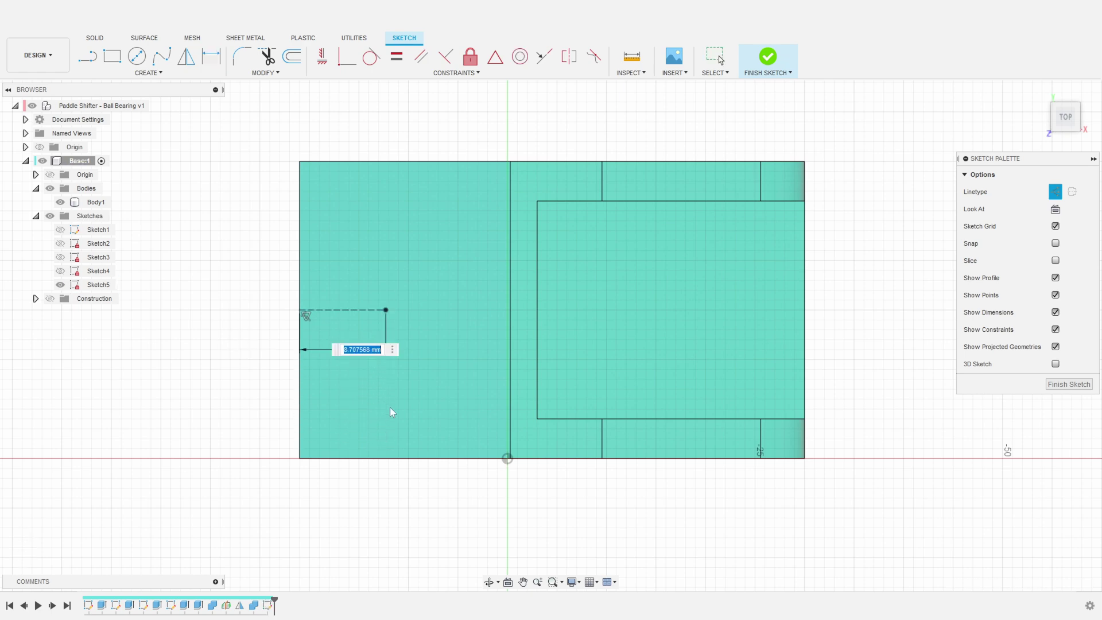
key(Return)
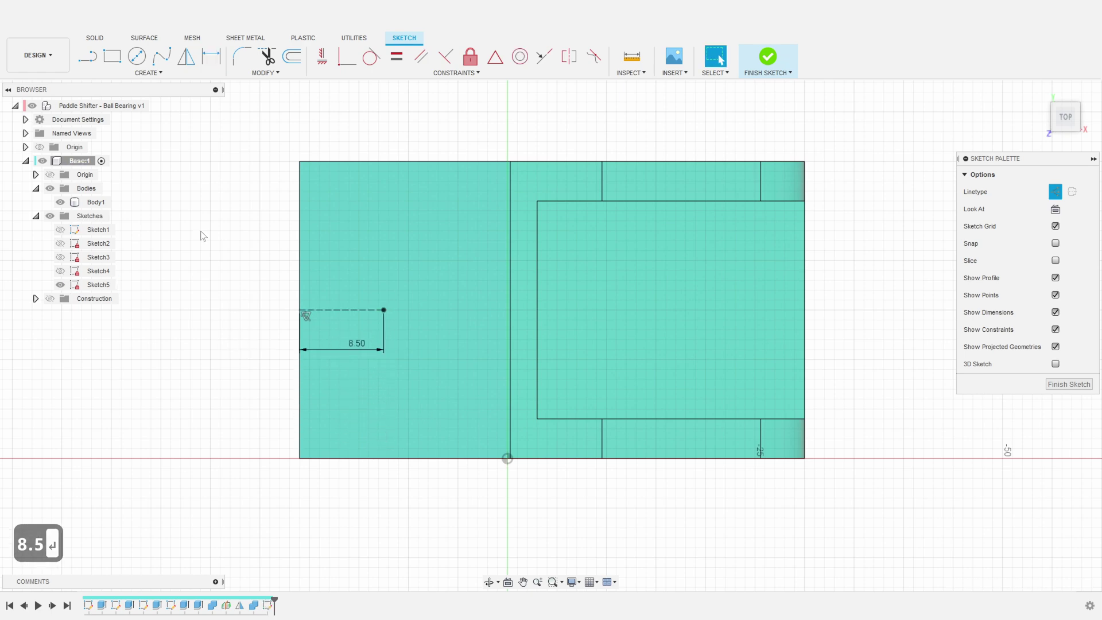
Draw a 10.4 mm diameter circle in normal linetype, centred on the inner end of the construction line
key(c)
key(x)
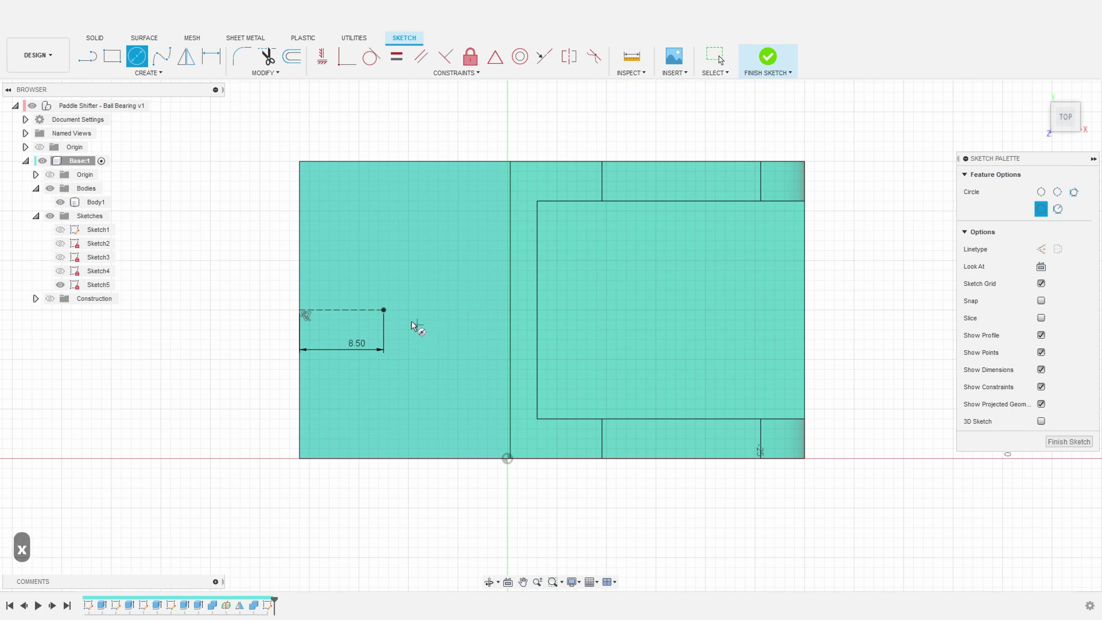
click(383, 310)
text(10.4)
key(Return)
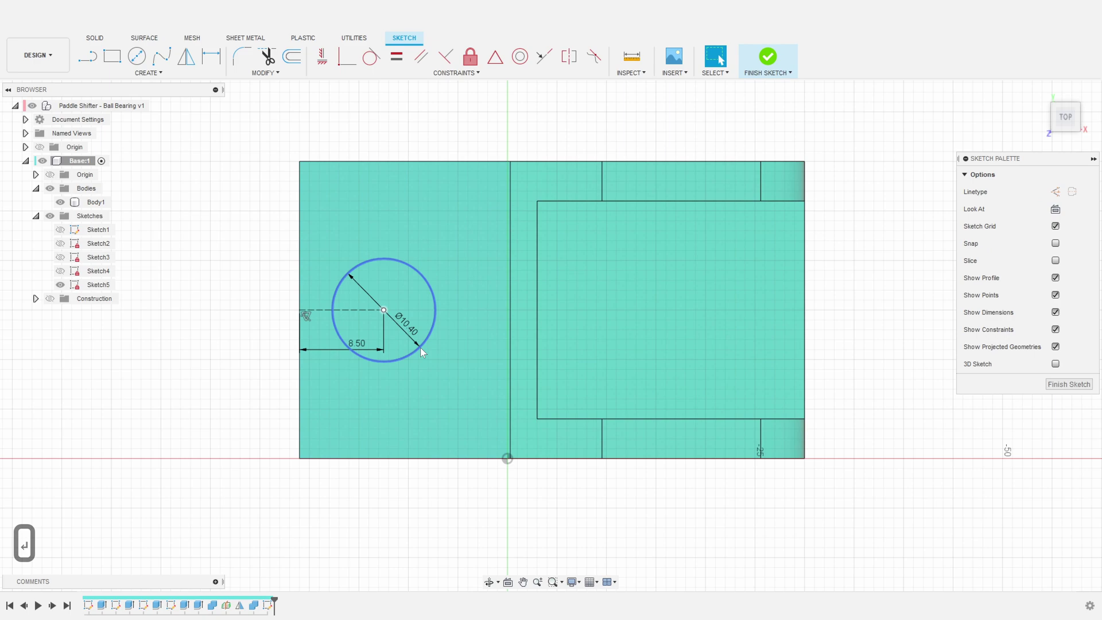
Extrude the 10.4 mm circle as a cut through the tab, up to the tab's underside face
shift+middle_drag(405, 494, 423, 462)
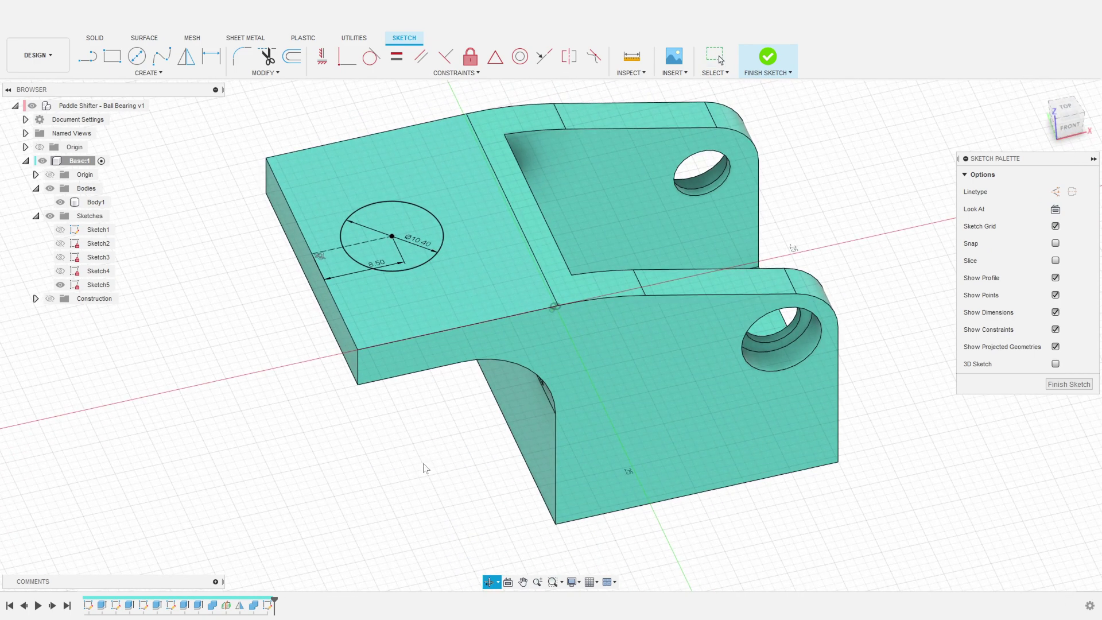
click(411, 213)
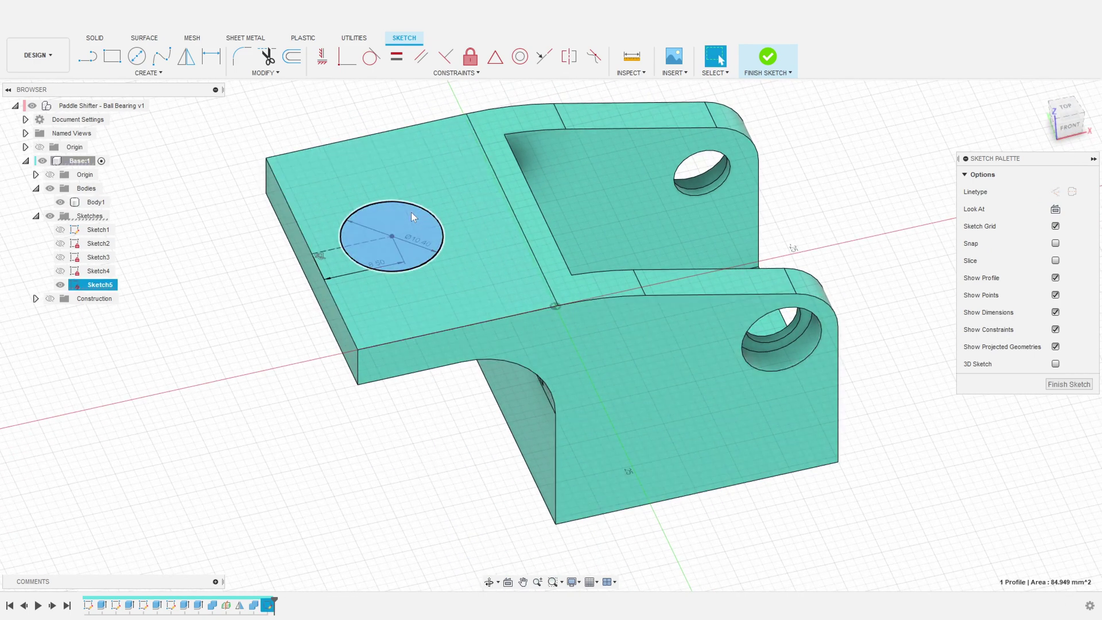
key(e)
drag(390, 227, 394, 457)
shift+middle_drag(423, 490, 483, 458)
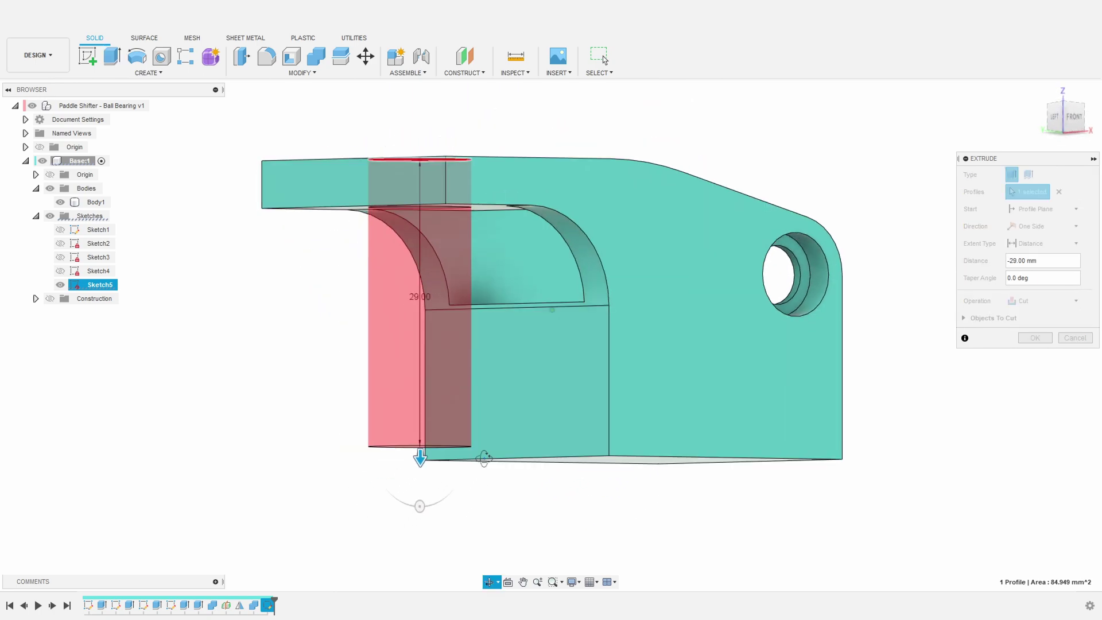
click(1052, 243)
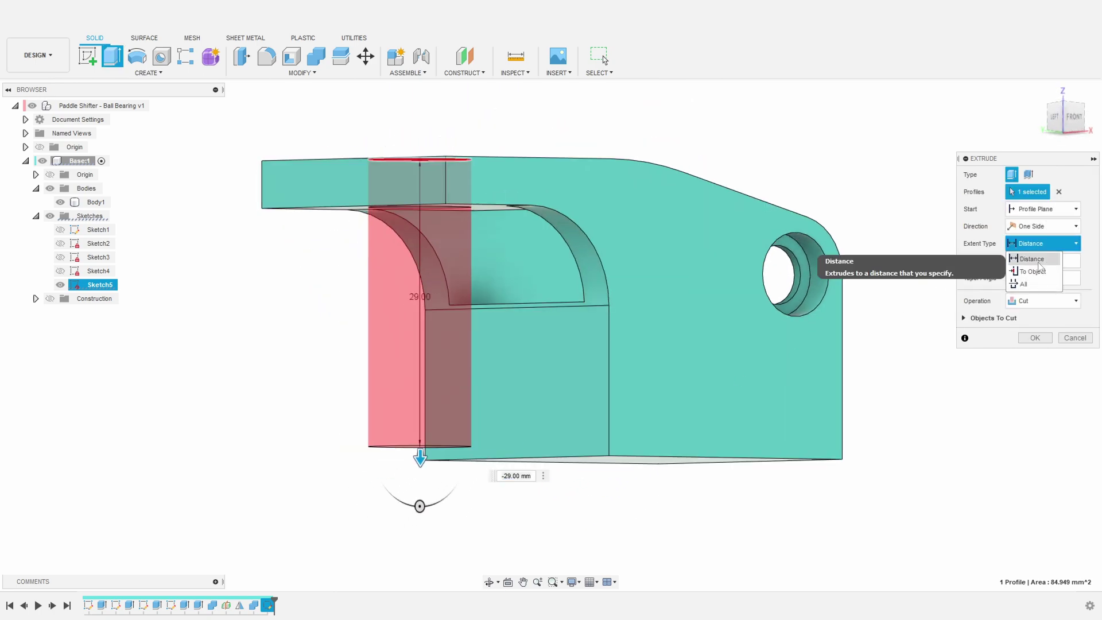
click(1030, 265)
shift+middle_drag(317, 359, 451, 203)
click(443, 188)
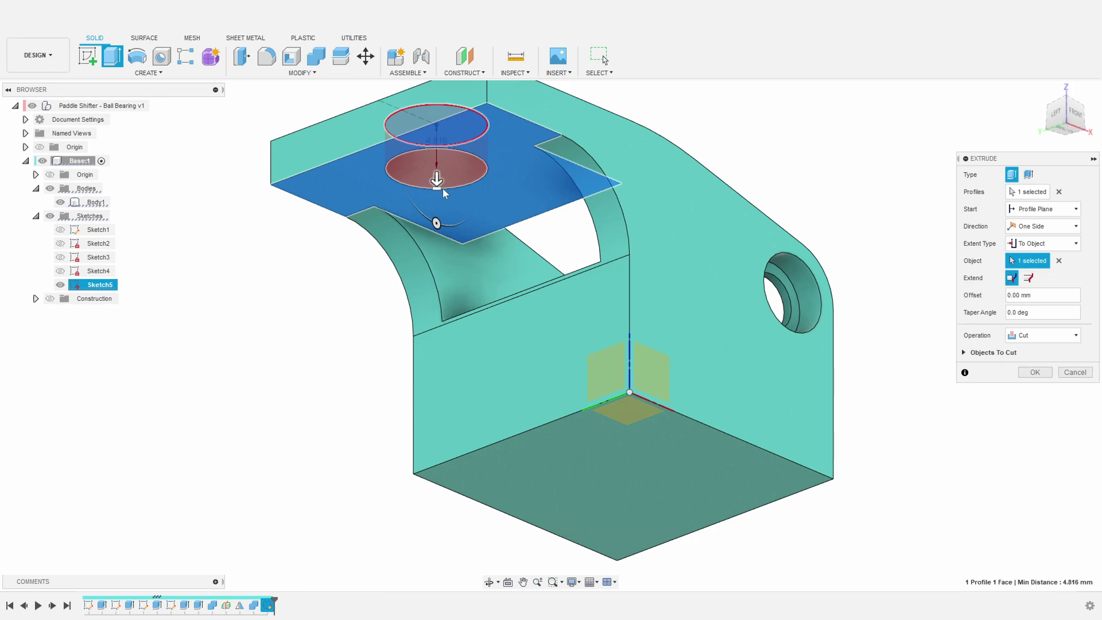
key(Return)
shift+middle_drag(359, 345, 323, 360)
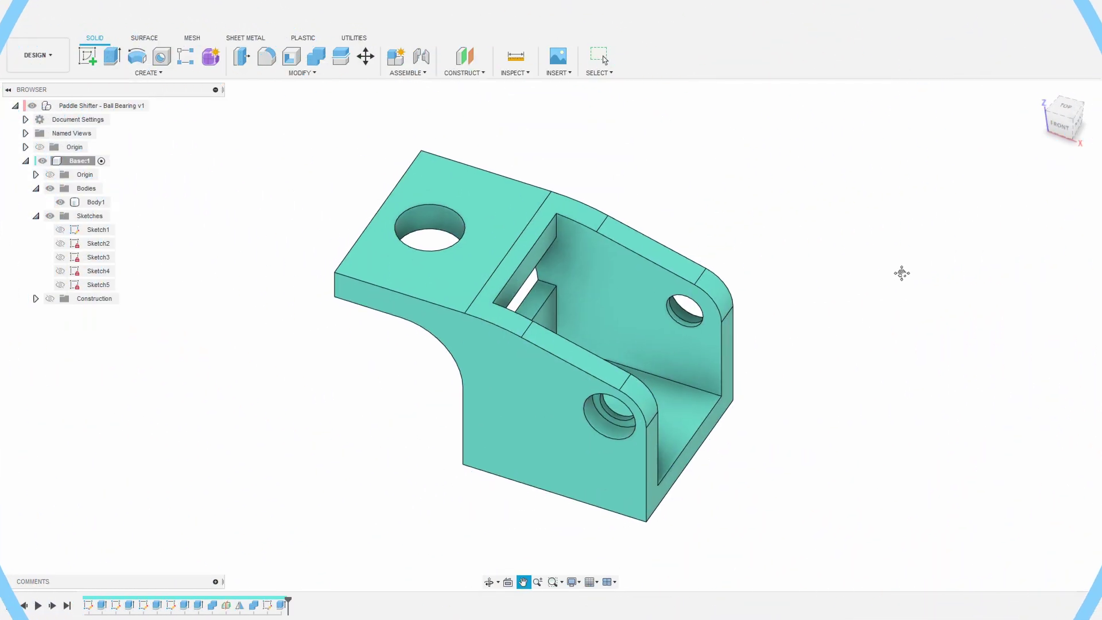
Start another sketch on the tab's flat top face around the 10.4 mm hole
click(84, 65)
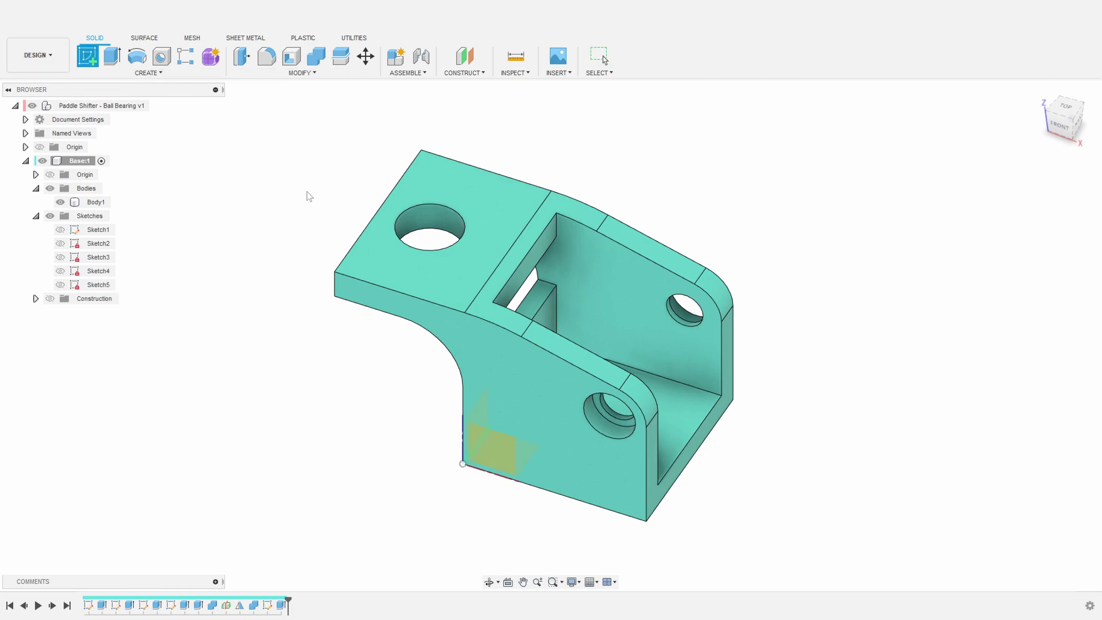
click(476, 190)
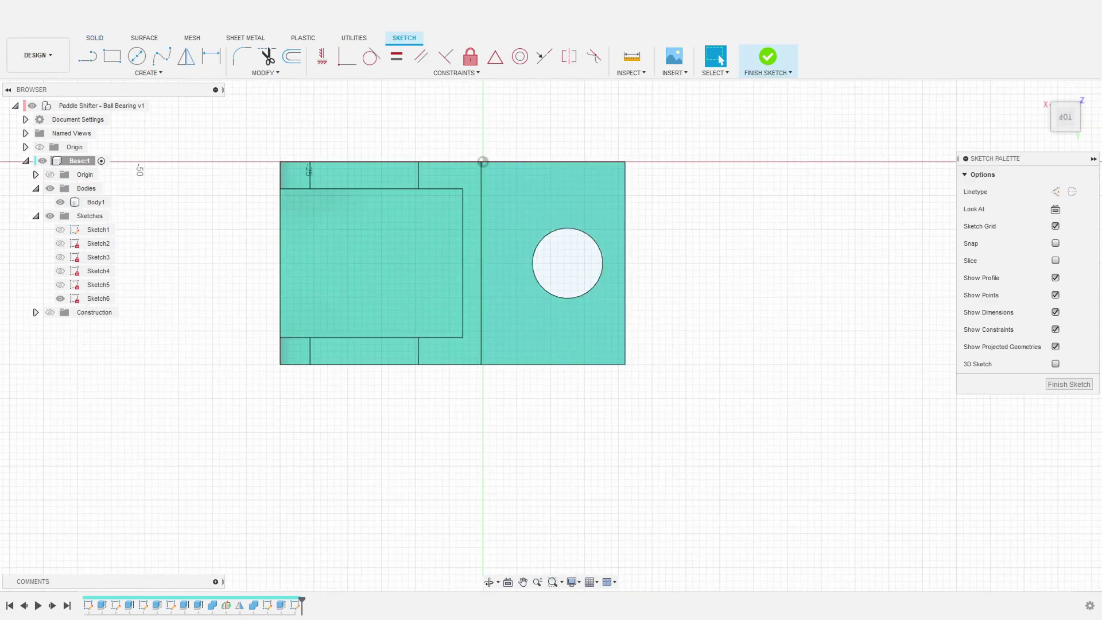
Draw a horizontal construction line across the tab through the hole, from the outer edge's midpoint to the tab's inner edge
click(1093, 105)
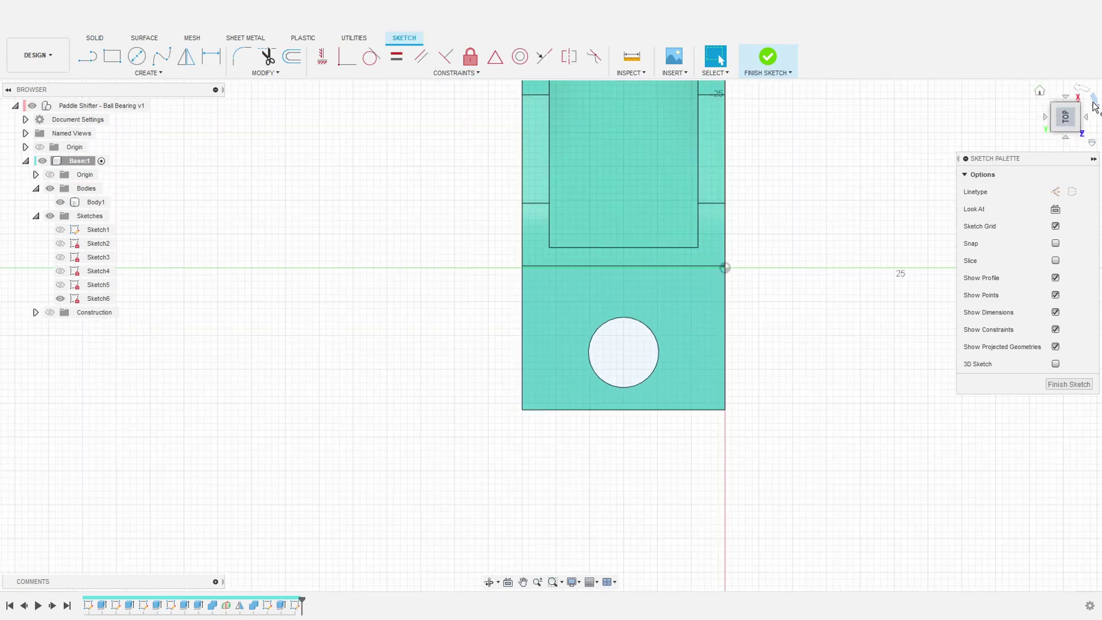
middle_drag(637, 445, 560, 361)
scroll(498, 295, up, 3)
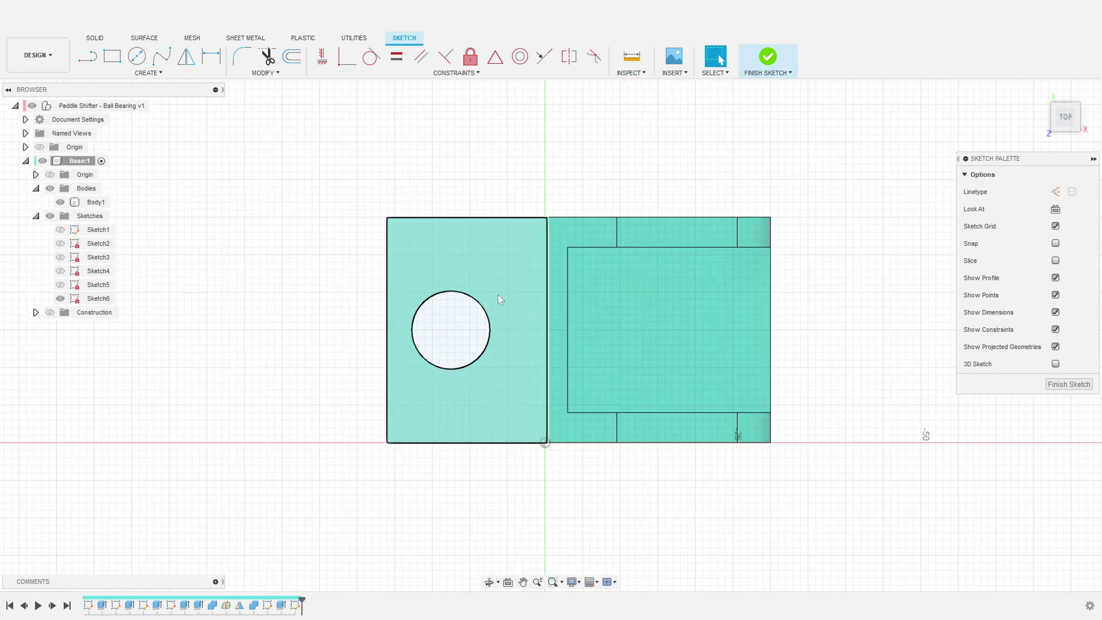
key(l)
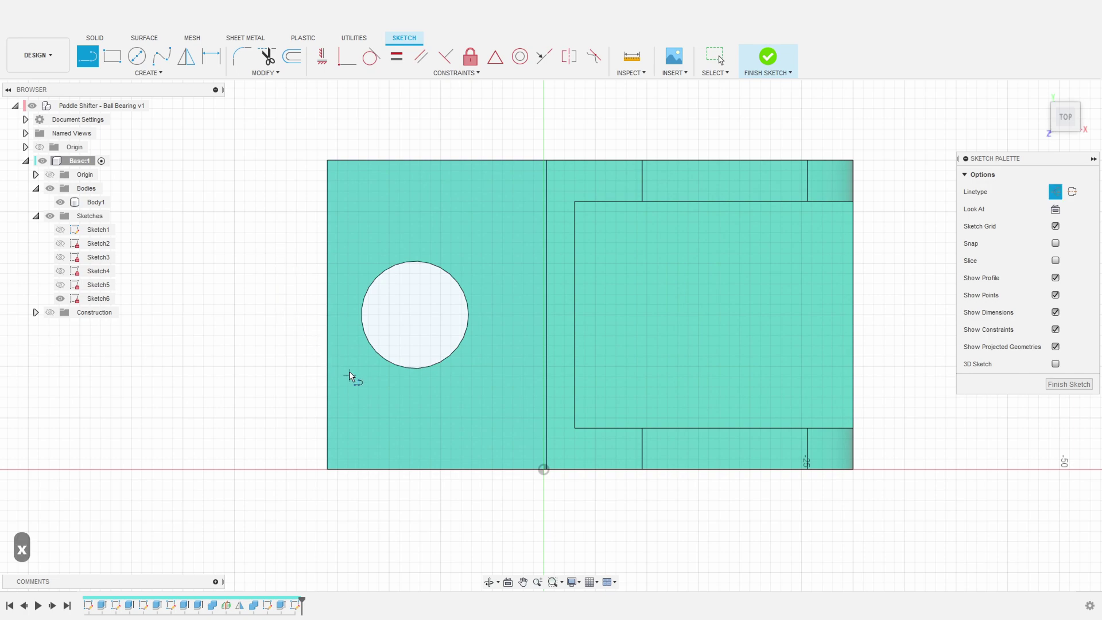
click(328, 315)
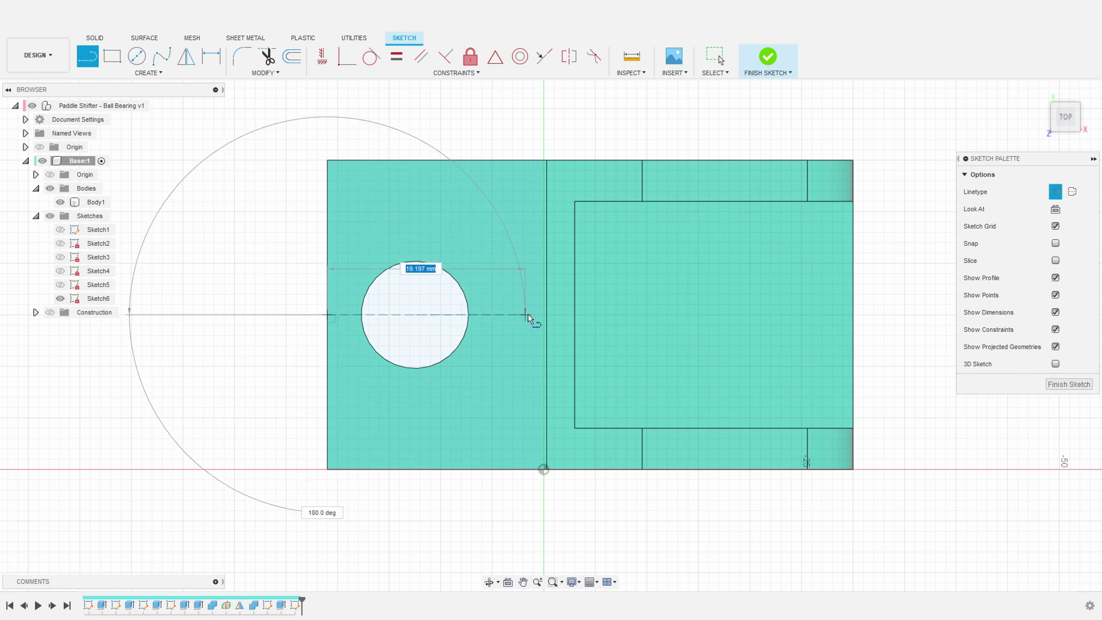
click(546, 315)
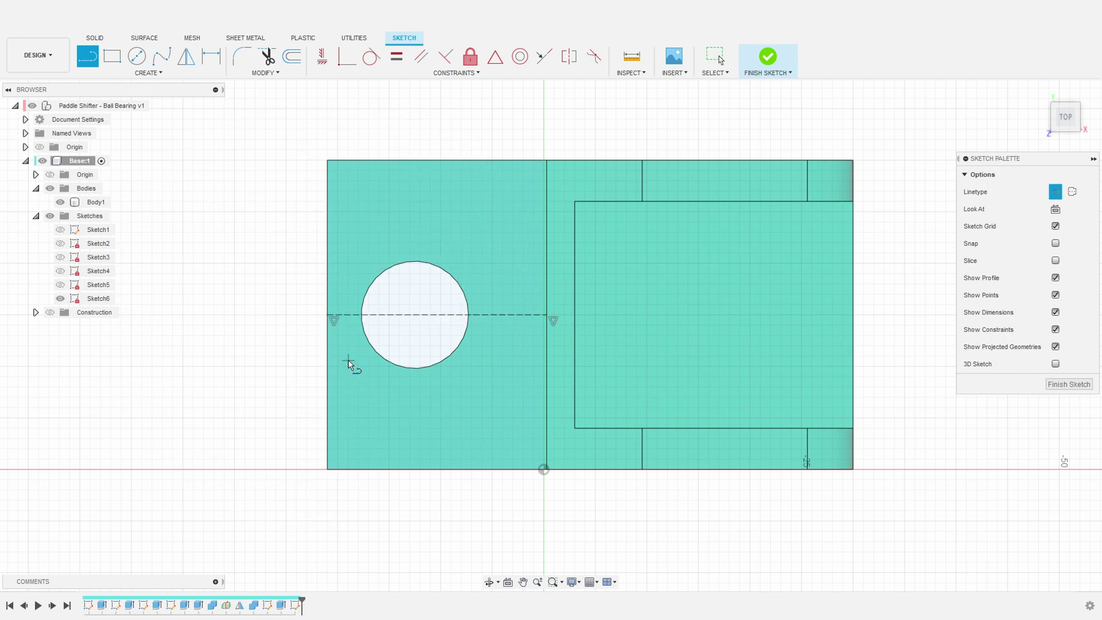
key(Escape)
key(Escape)
Sketch two short normal lines: one along the tab's upper side edge from the inner corner, one up the outer edge from the centreline
scroll(278, 250, up, 3)
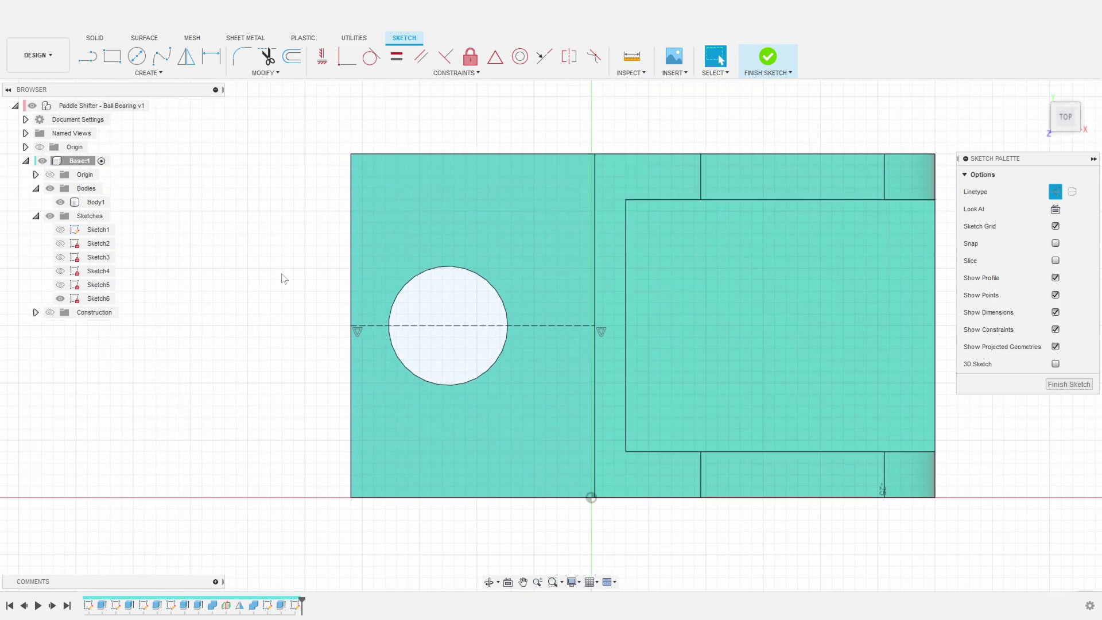
scroll(281, 279, up, 1)
key(l)
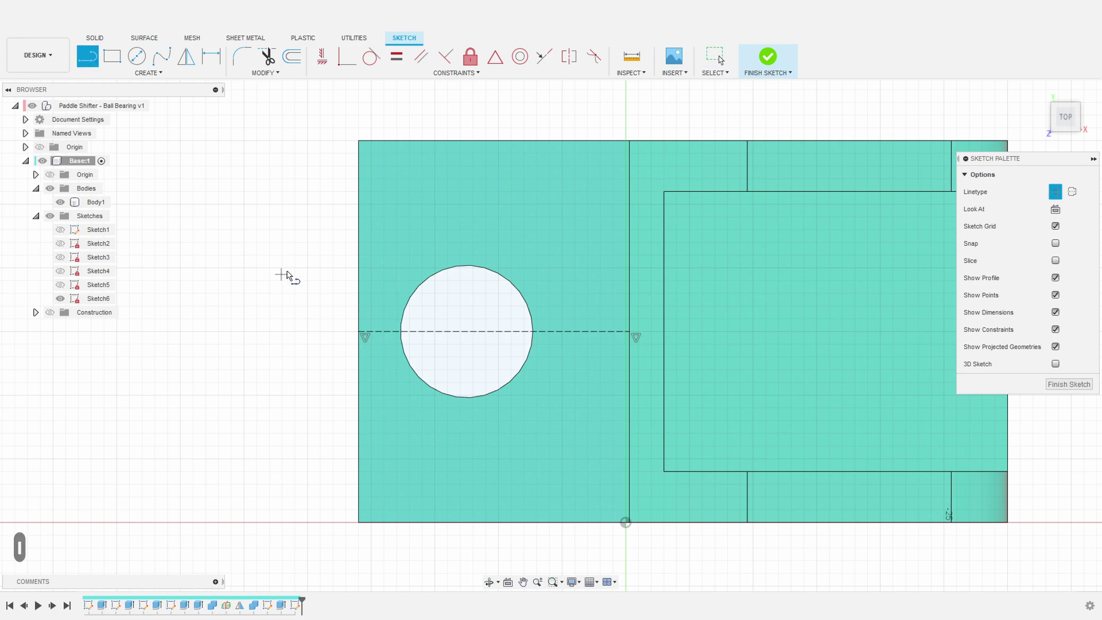
key(x)
click(629, 144)
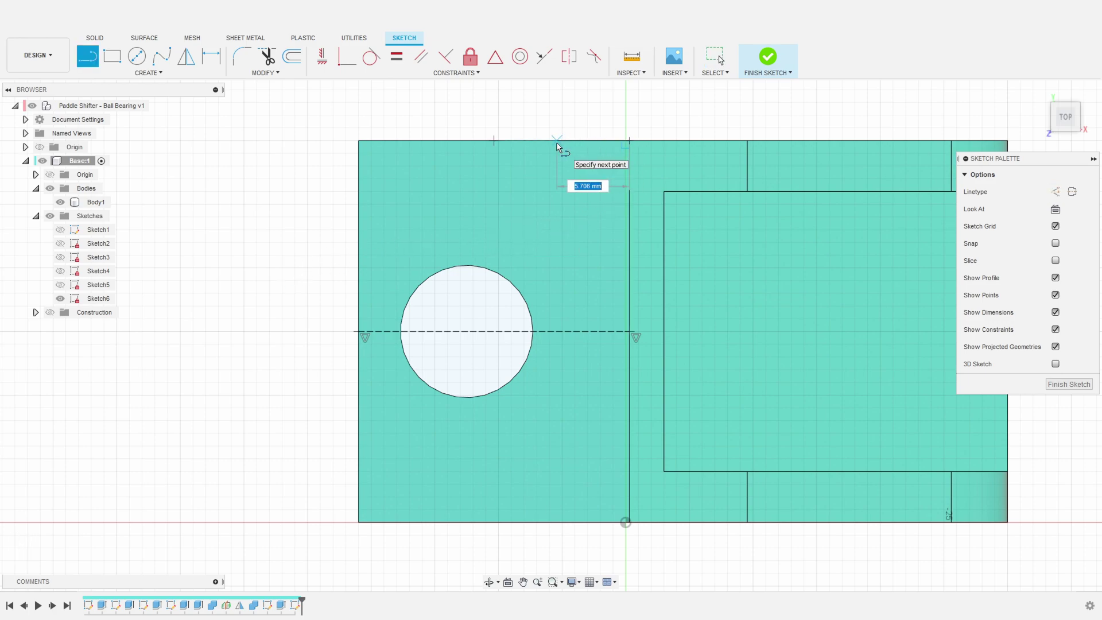
click(557, 142)
key(Escape)
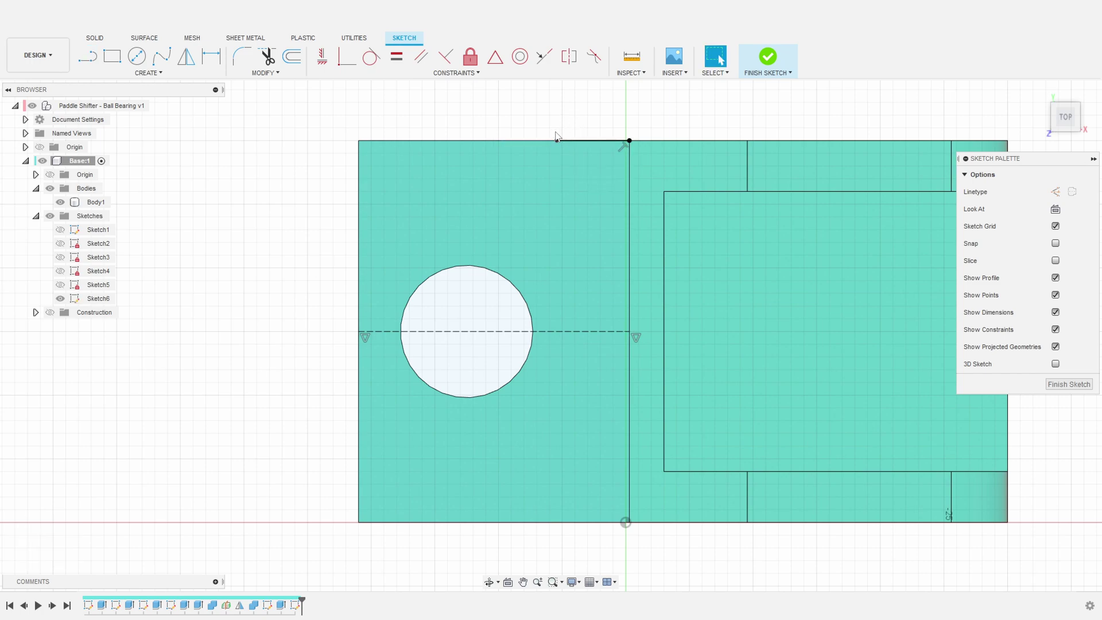
key(l)
click(358, 331)
double_click(358, 301)
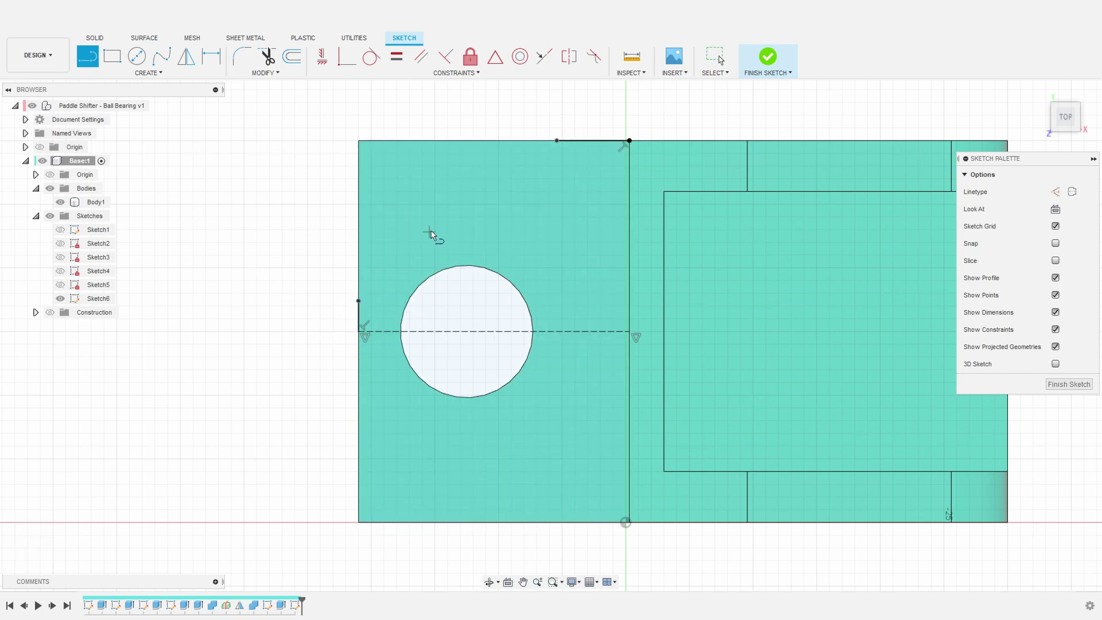
key(Escape)
Join the two short lines' free ends with a diagonal line and stretch it to about 13.7 mm long
key(l)
click(358, 301)
key(Escape)
key(Escape)
middle_drag(316, 234, 289, 250)
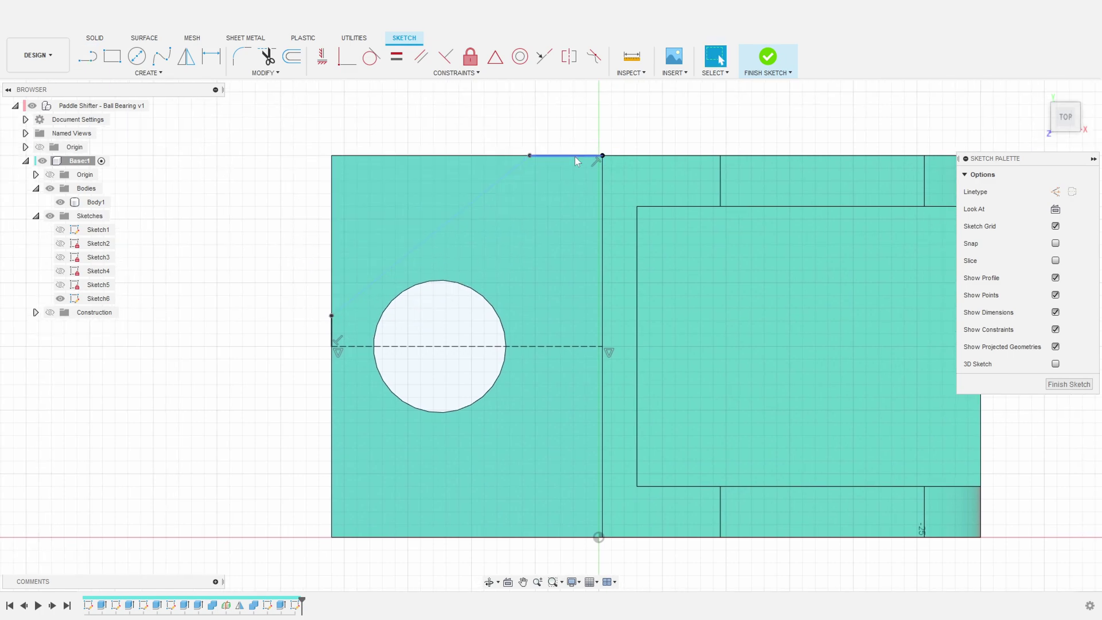
mouse_move(478, 201)
mouse_down()
mouse_move(402, 190)
mouse_move(410, 205)
mouse_up()
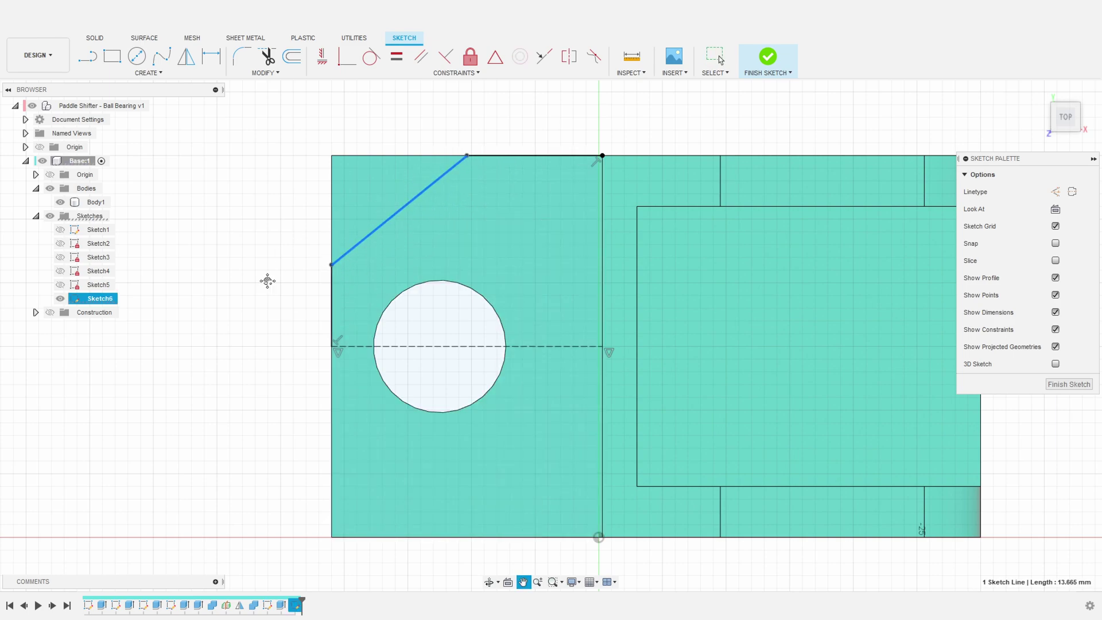
middle_drag(266, 278, 261, 253)
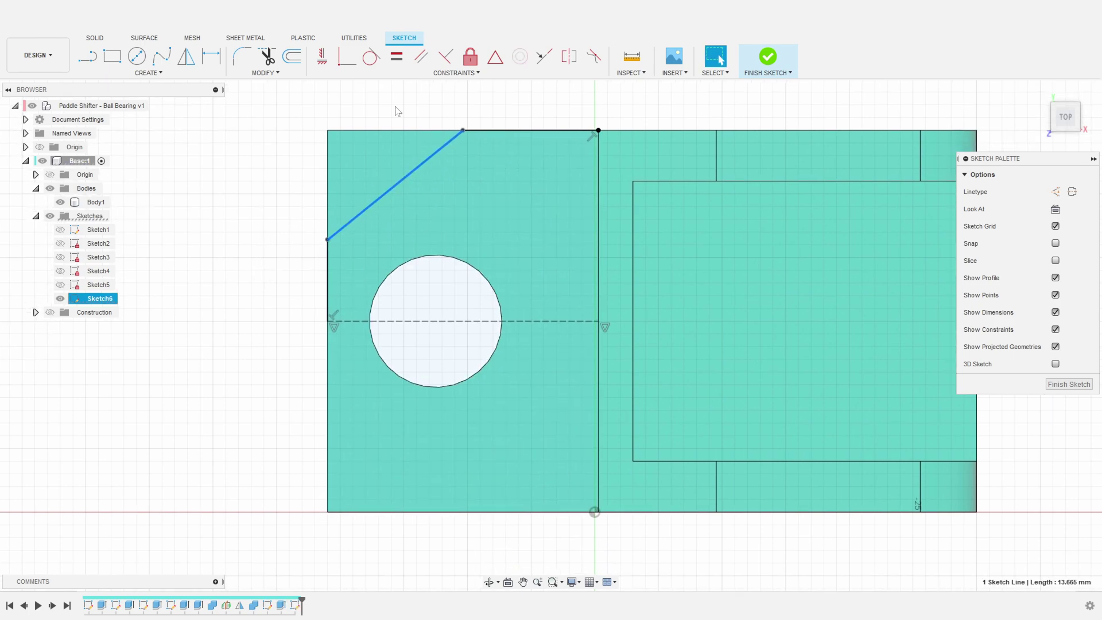
Fillet the diagonal's corner at the side edge with a 9.75 mm radius and its outer-edge corner with 10.4 mm
click(242, 57)
click(479, 131)
text(9.75)
key(Return)
scroll(274, 132, down, 3)
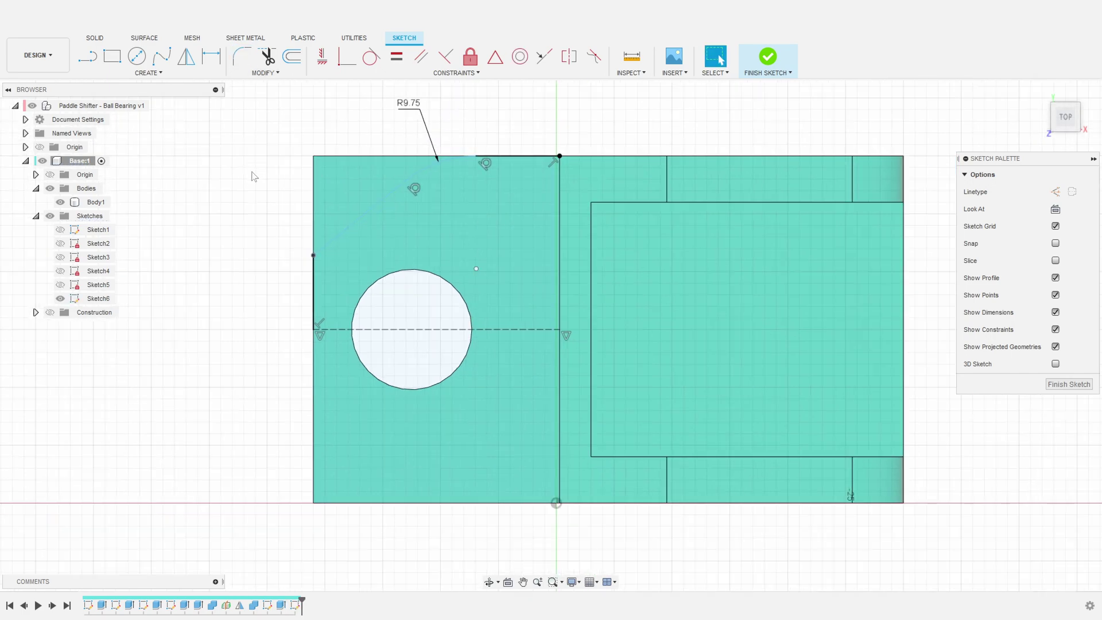
click(345, 248)
text(10.4)
key(Return)
key(Escape)
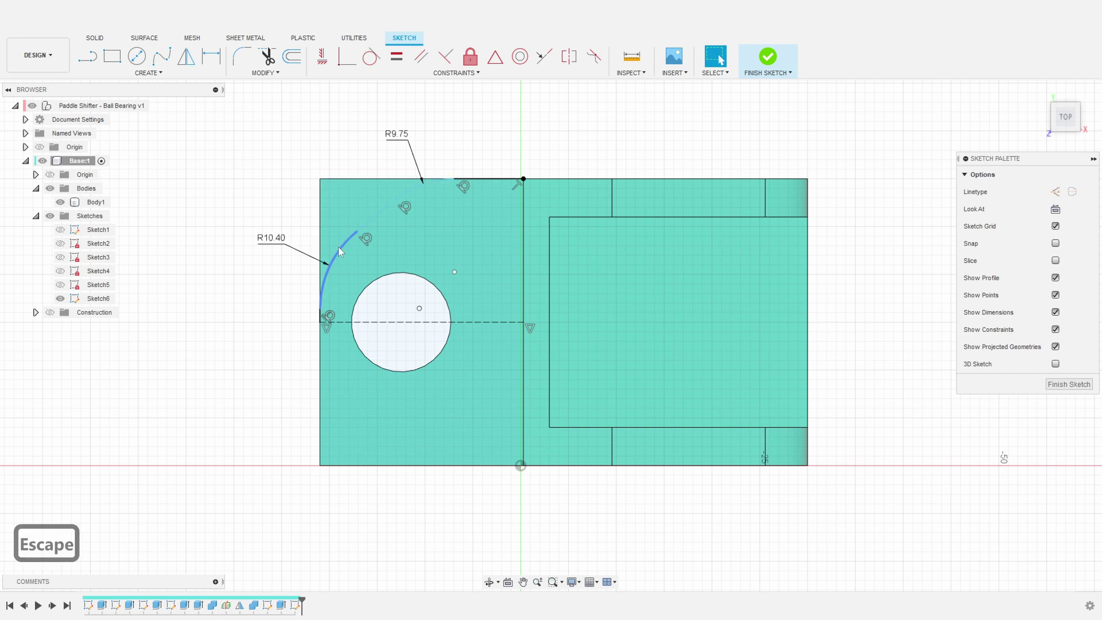
Shift the 10.4 mm arc's end points slightly and dimension the short side-edge line to 5.724 mm
mouse_move(356, 231)
mouse_down()
mouse_move(377, 214)
mouse_move(367, 224)
mouse_up()
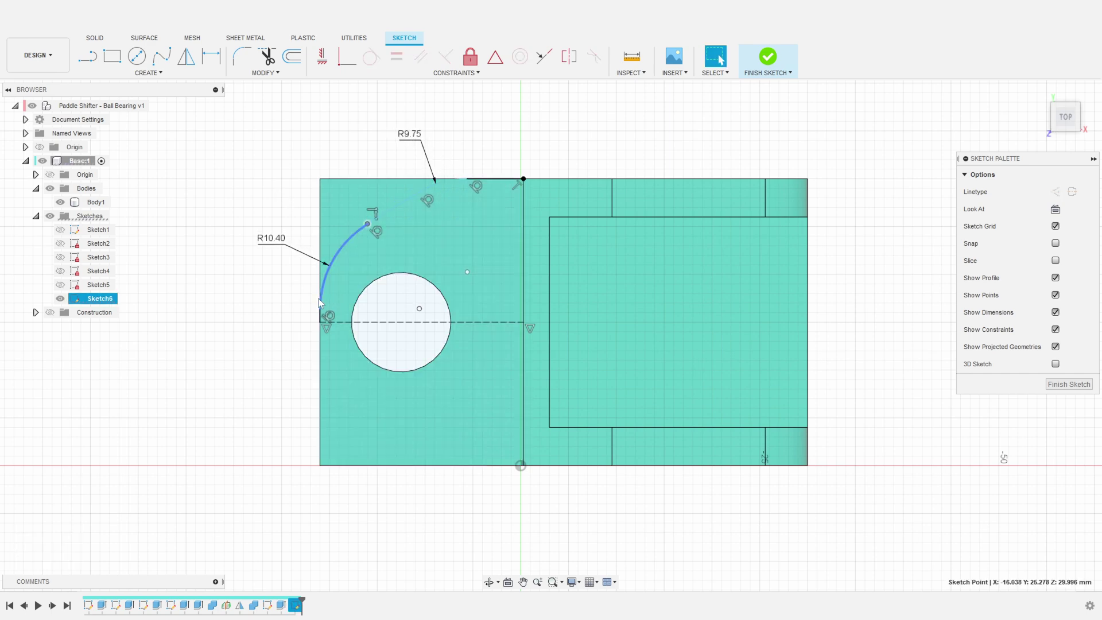
mouse_move(320, 309)
mouse_down()
mouse_move(320, 297)
mouse_move(320, 306)
mouse_up()
key(d)
click(500, 185)
click(572, 139)
text(5.724)
key(Return)
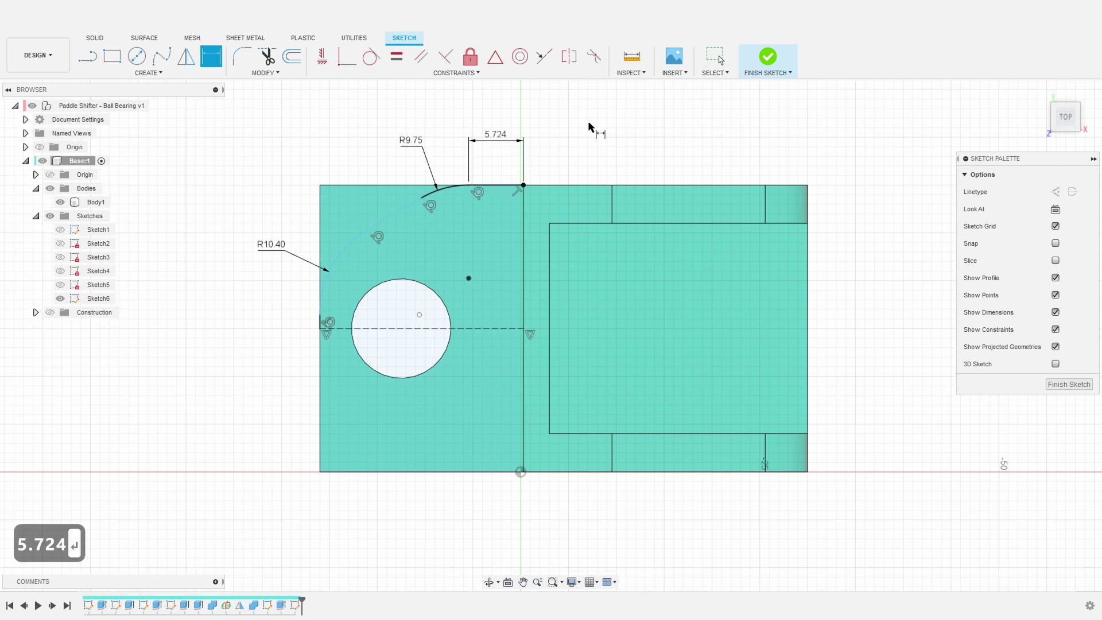
Dimension the diagonal line between the two arcs to 6.3 mm
key(d)
click(382, 223)
click(323, 154)
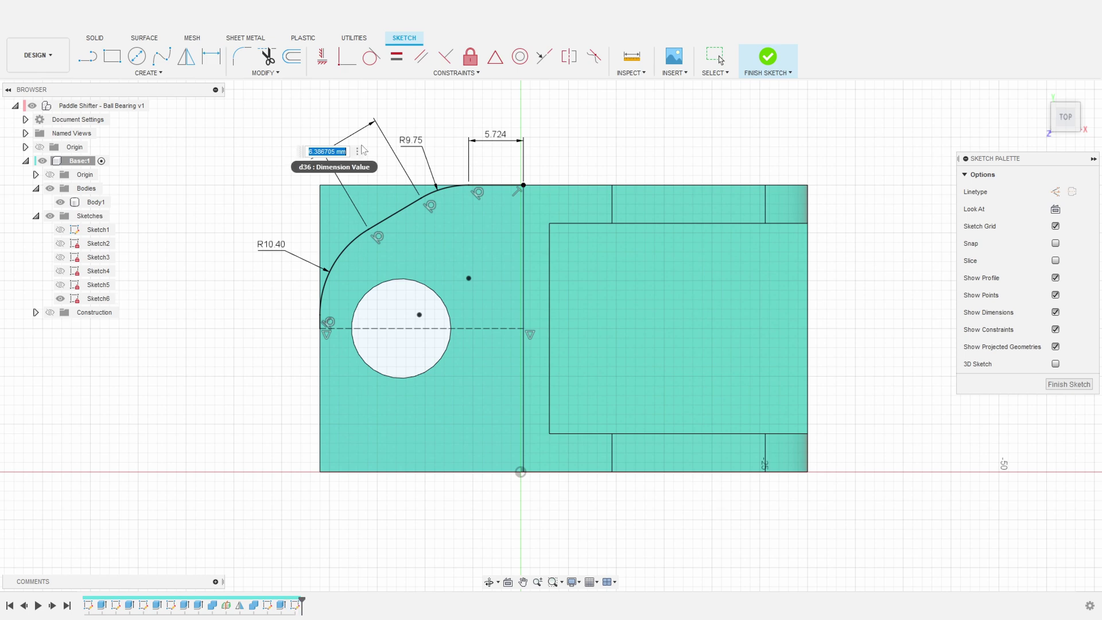
text(6.3)
key(Return)
middle_drag(217, 158, 236, 153)
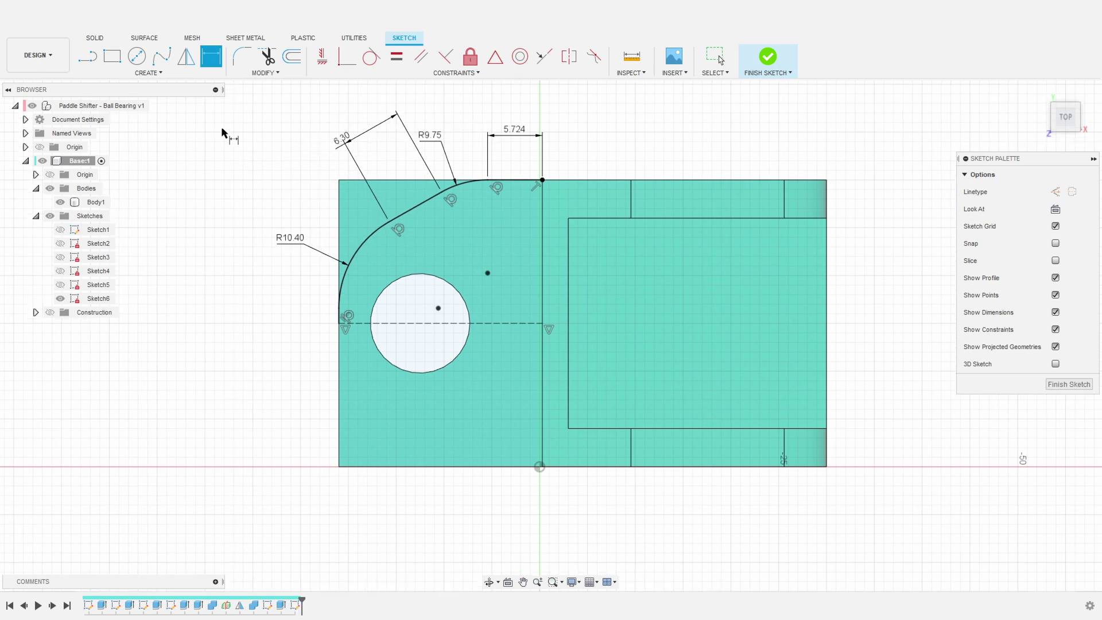
Mirror the arcs and lines of the rounded corner outline about the horizontal construction line
click(186, 58)
click(339, 318)
click(353, 256)
click(415, 206)
click(872, 193)
click(501, 324)
click(888, 212)
Extrude the tab's two outer corner profiles as a cut up to its underside face with a 2 mm offset
scroll(228, 351, down, 2)
click(338, 228)
shift+click(338, 427)
shift+middle_drag(336, 505, 394, 422)
key(e)
click(1043, 243)
click(1033, 273)
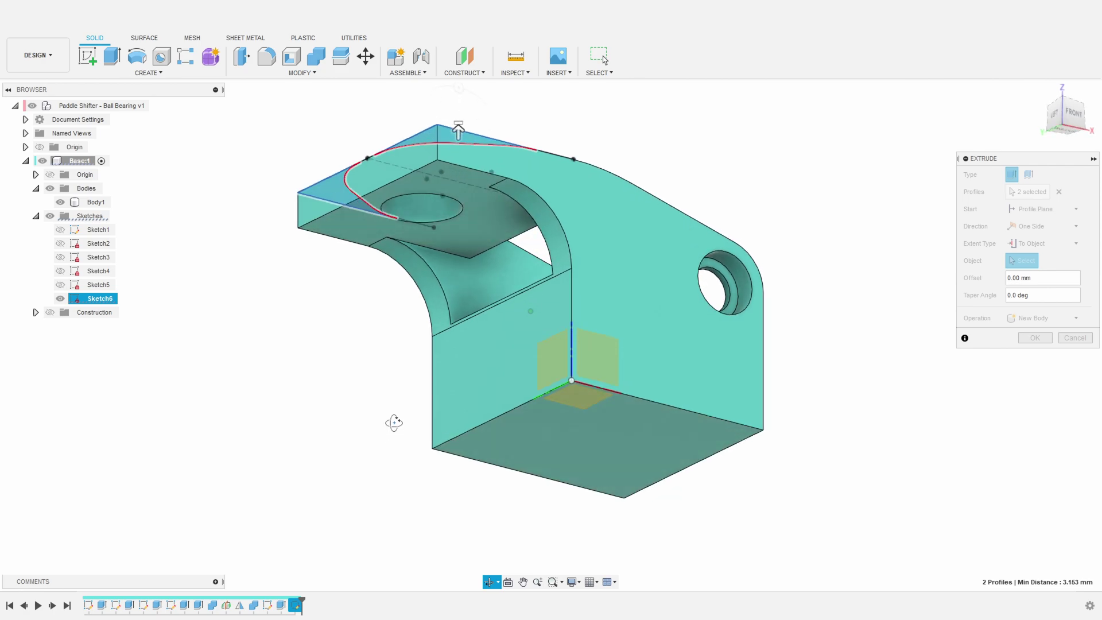
click(358, 232)
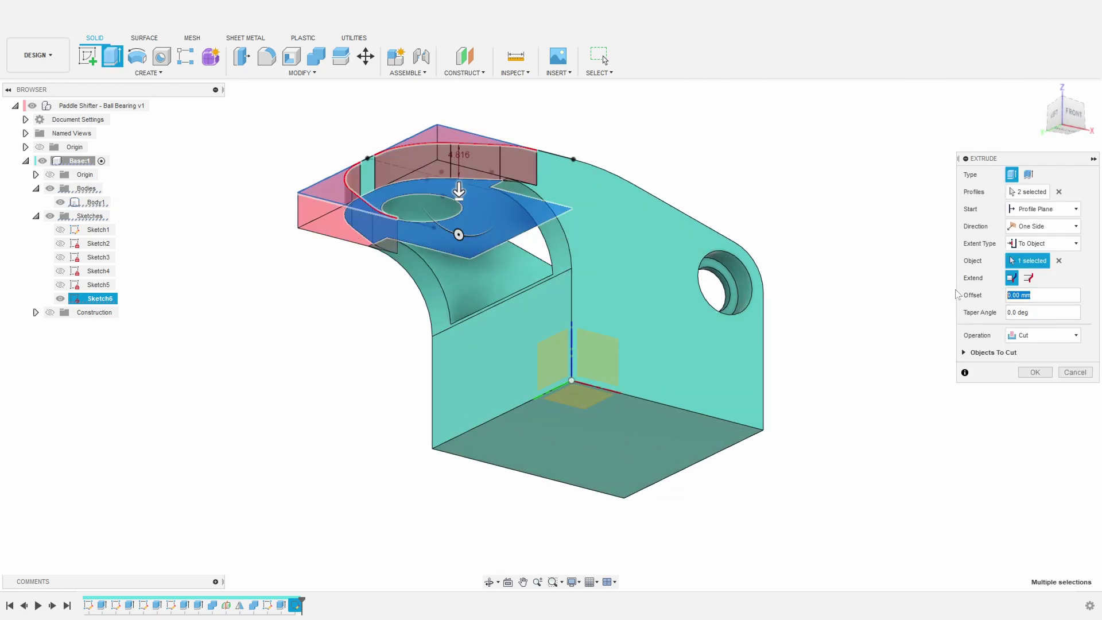
text(1)
key(BackSpace)
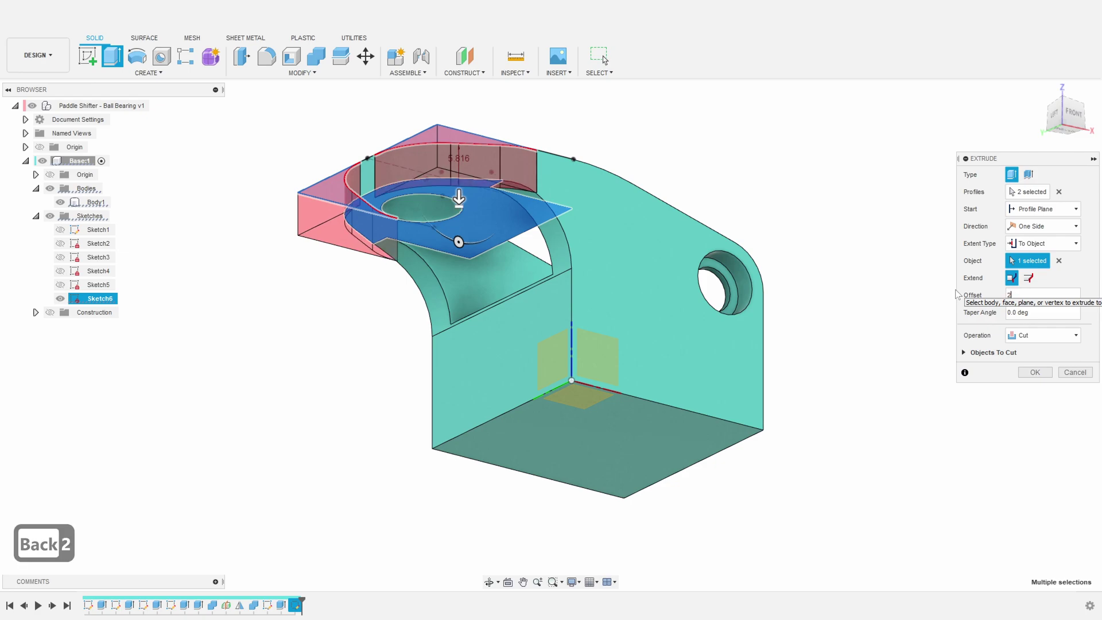
text(2)
shift+middle_drag(885, 296, 652, 325)
click(1045, 373)
Start a sketch on the block's end face below the tab and project the lower edge of the opening above it
shift+middle_drag(335, 351, 886, 285)
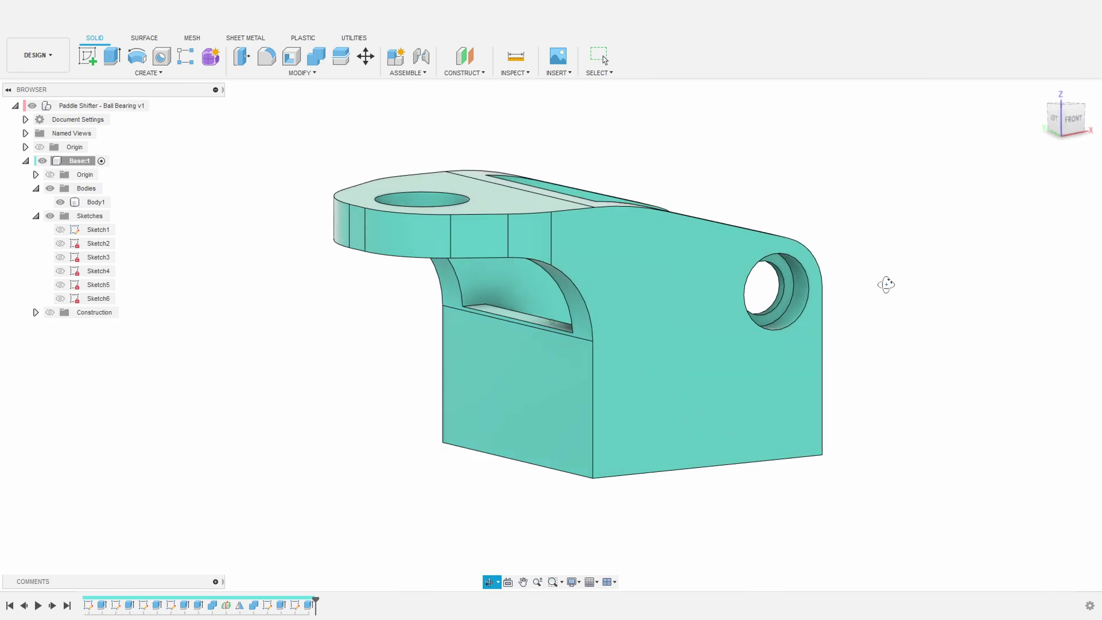
shift+middle_drag(887, 284, 881, 284)
click(86, 54)
click(519, 397)
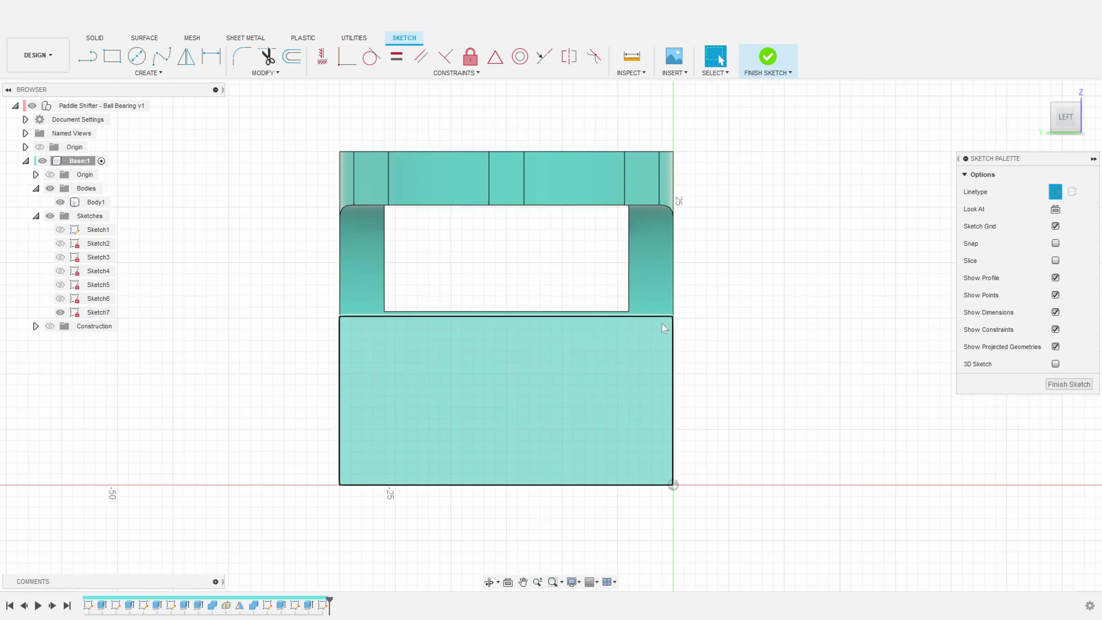
key(p)
click(610, 312)
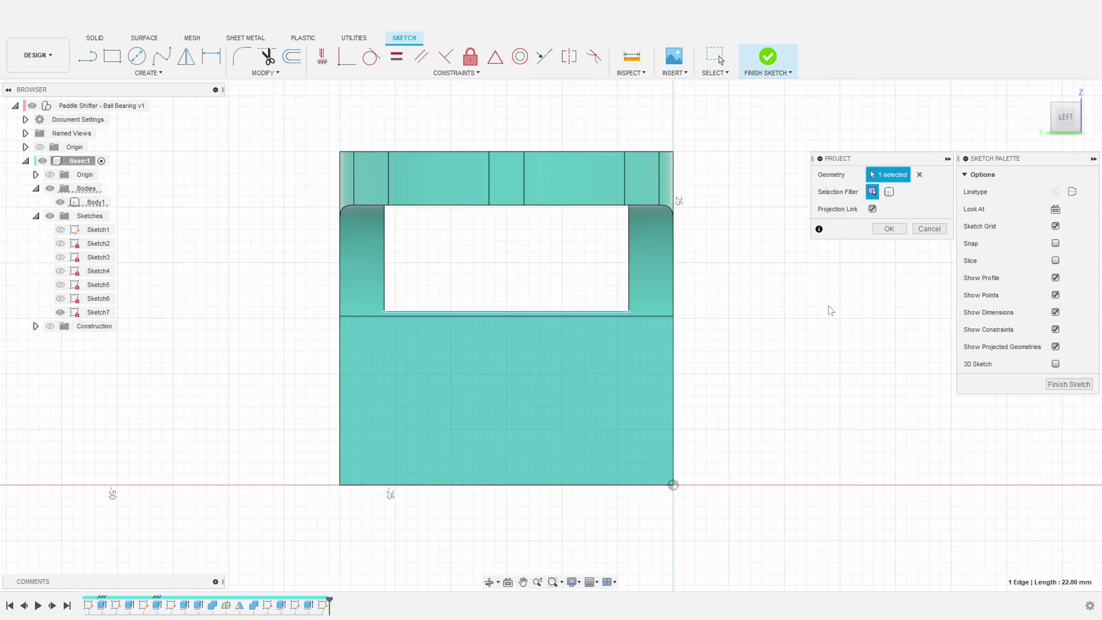
key(Return)
Draw a vertical construction line from the midpoint of the face's bottom edge to the midpoint of the projected edge
key(l)
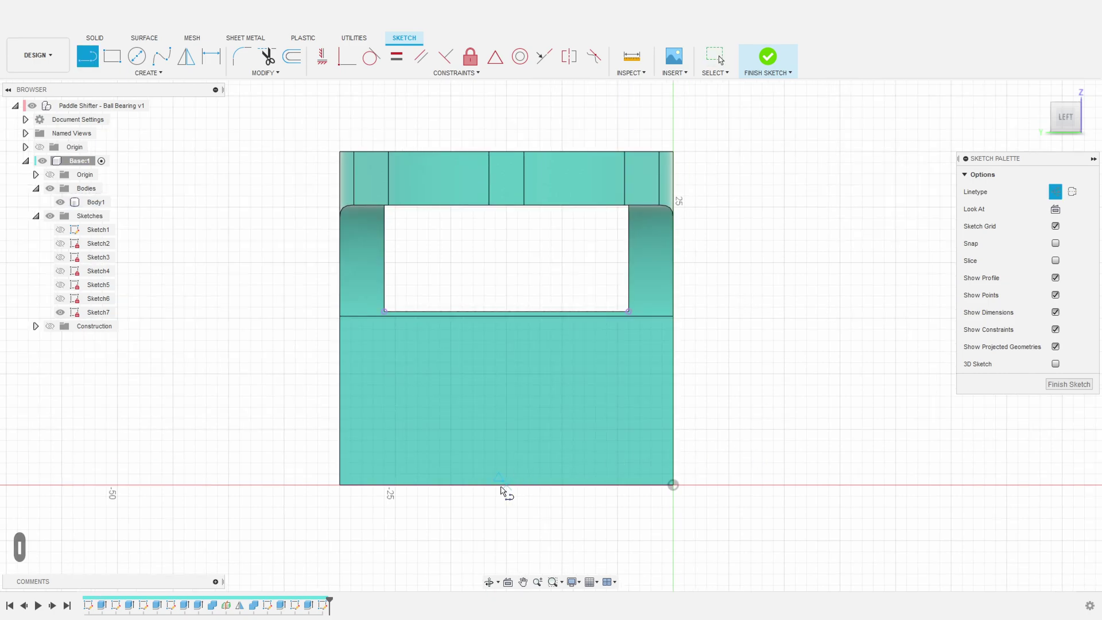
click(506, 485)
double_click(506, 311)
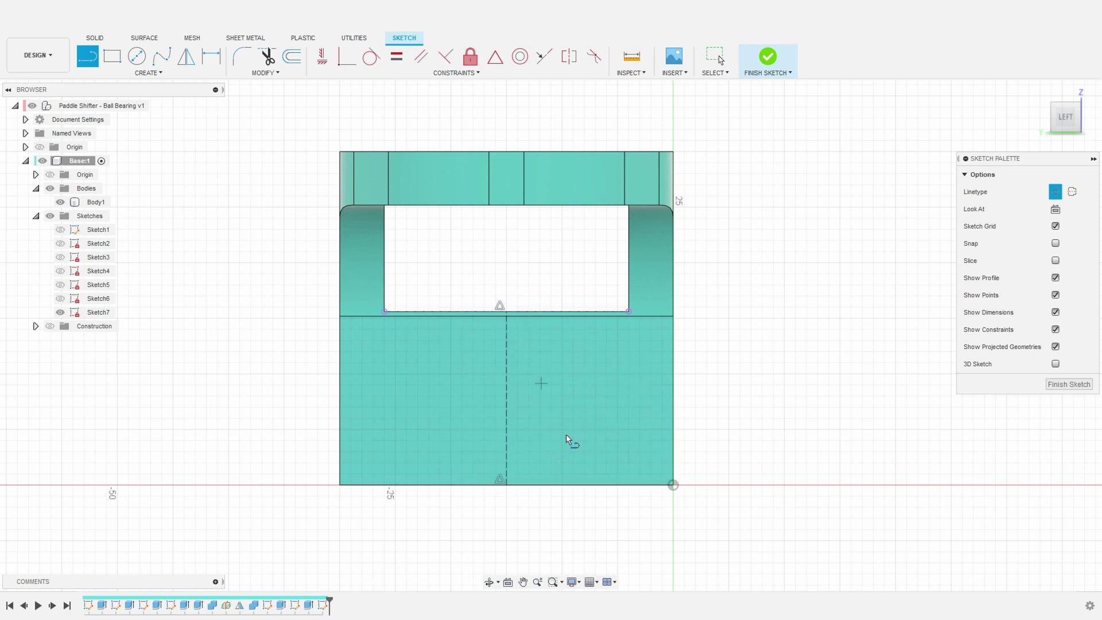
key(Escape)
key(Escape)
Draw a 9.5/2 mm horizontal construction line outward from the vertical centreline, on the side away from the origin
key(l)
click(506, 378)
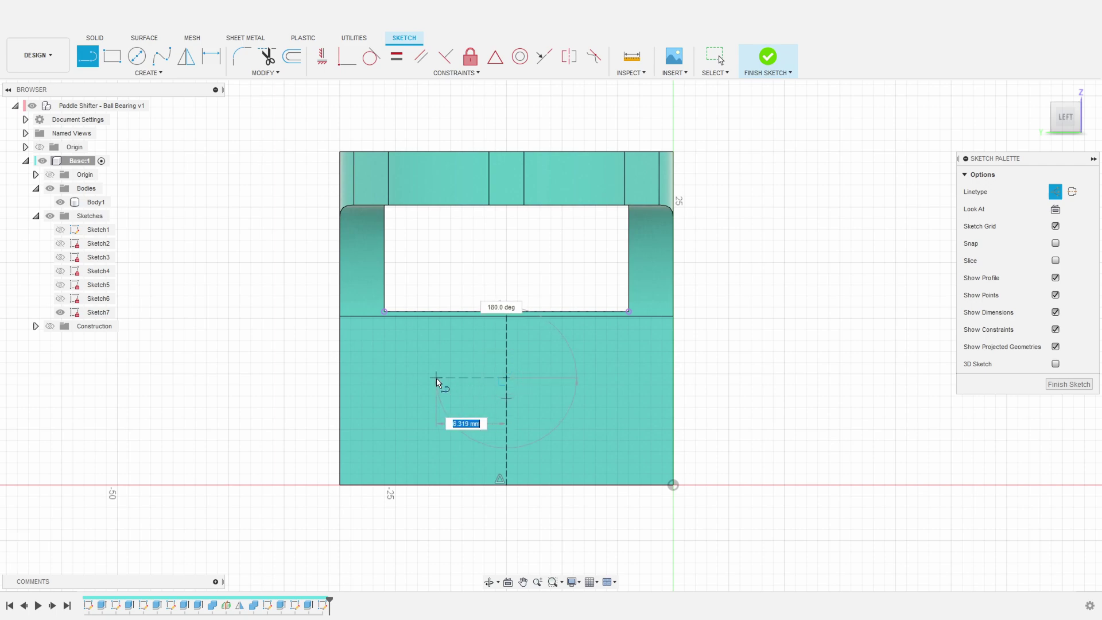
text(9.5/2)
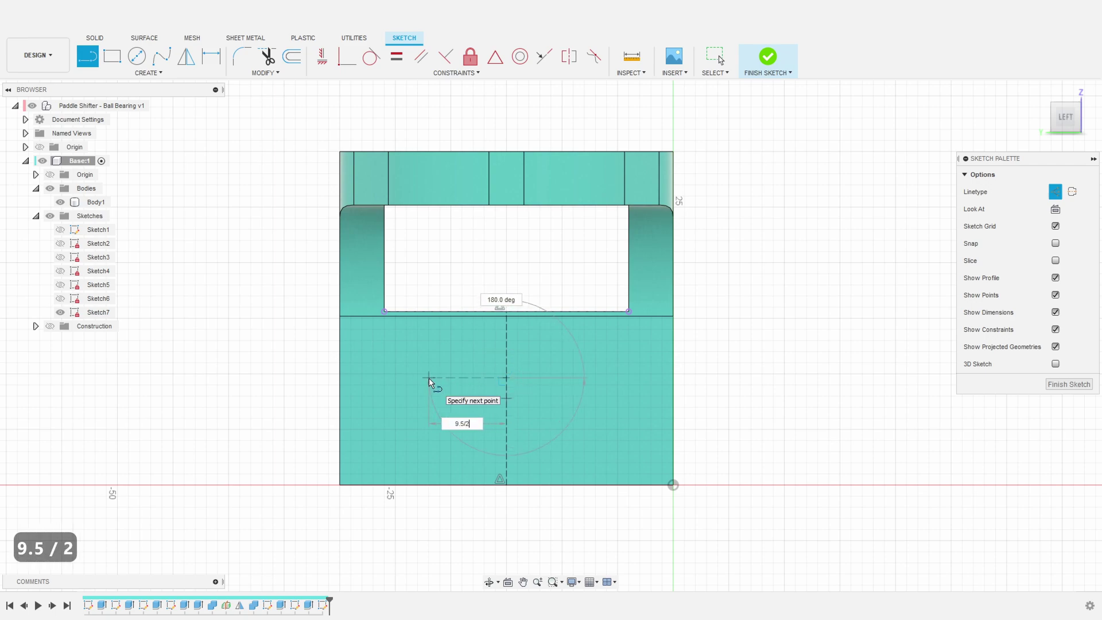
key(Tab)
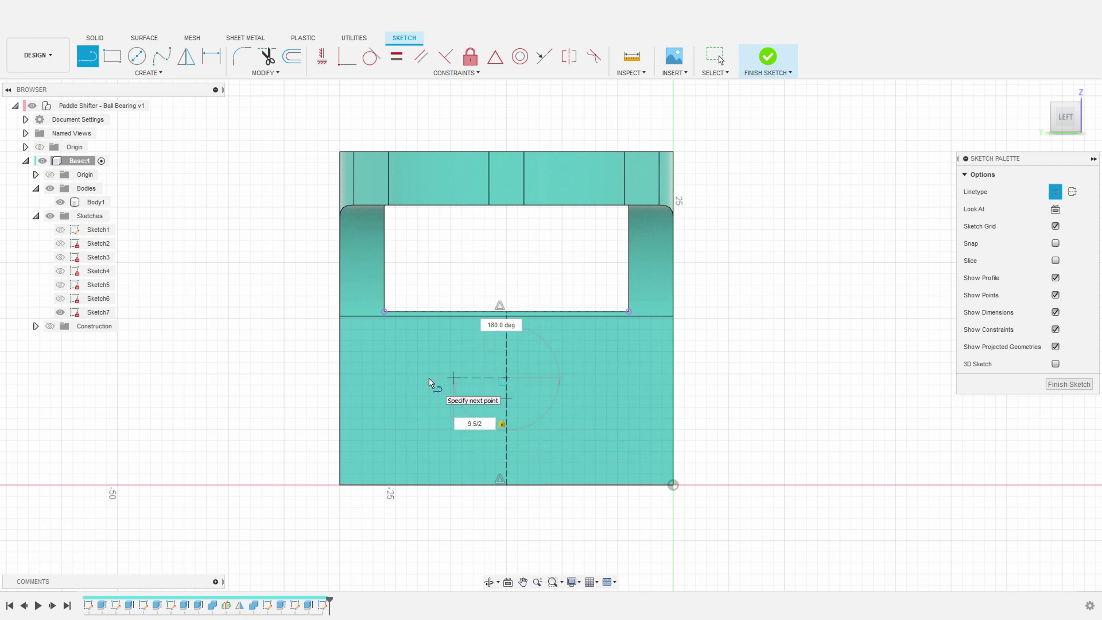
key(Escape)
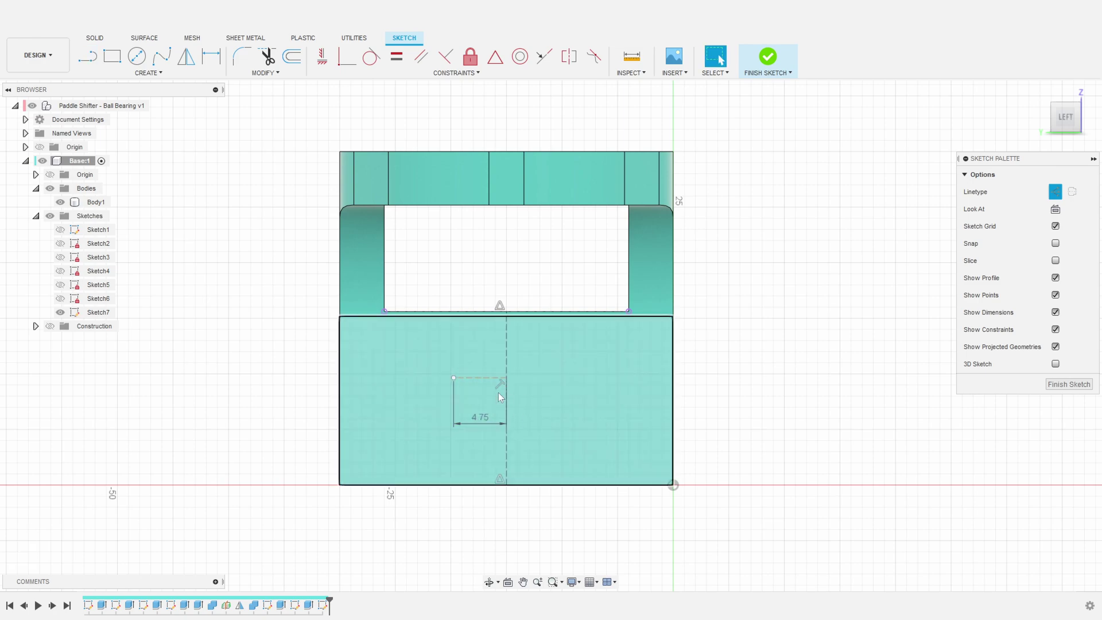
Draw a 3 mm vertical construction line upward from the free end of the 4.75 mm line
scroll(481, 396, up, 1)
key(l)
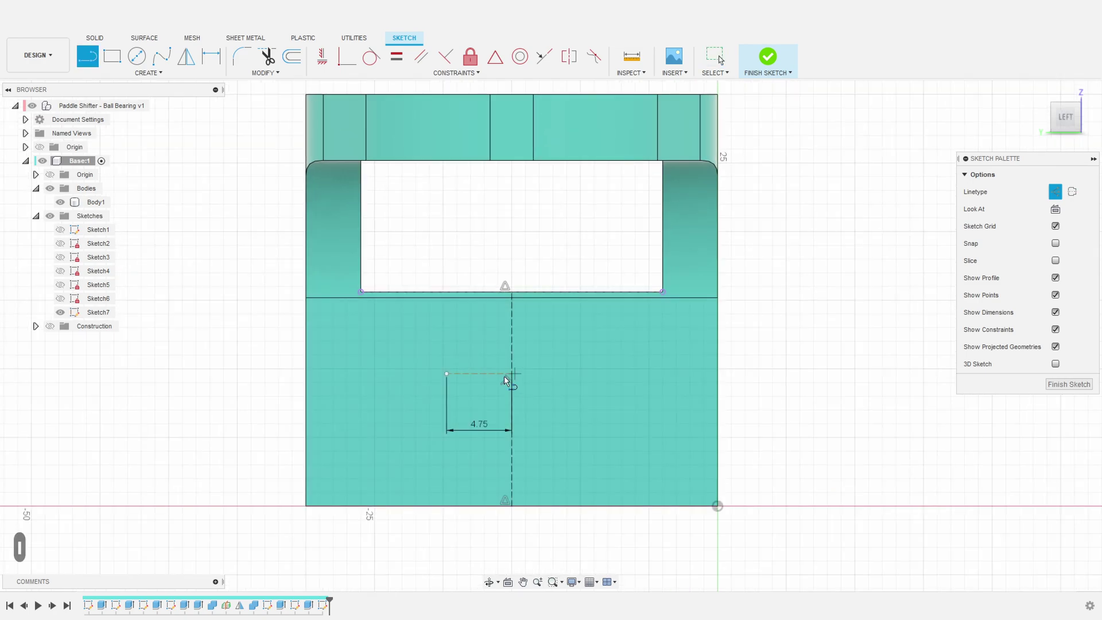
click(446, 371)
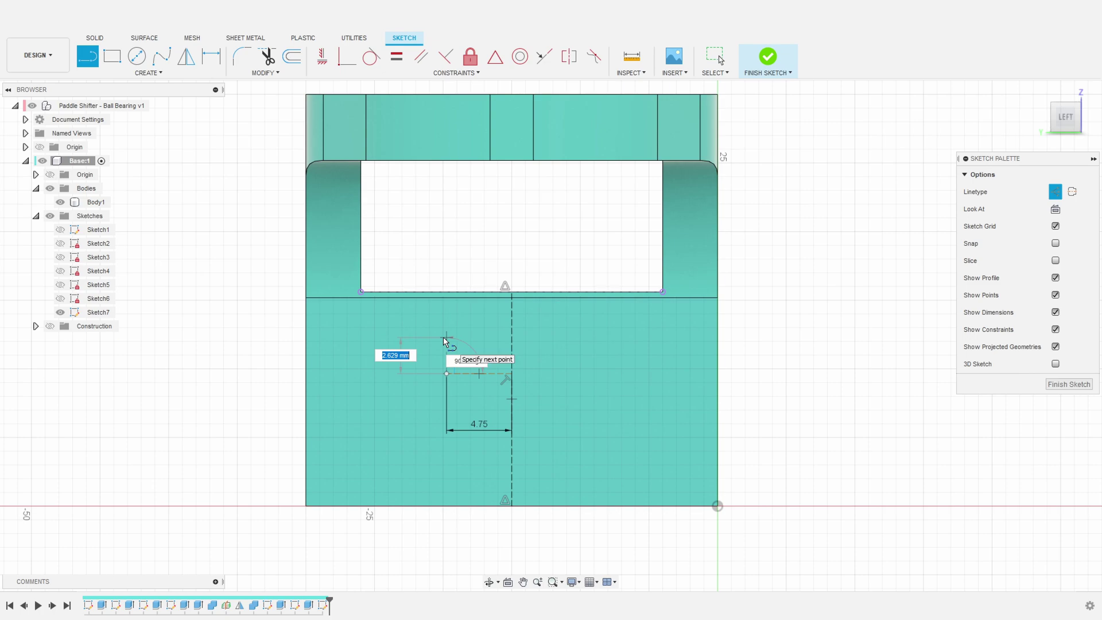
text(3)
key(Return)
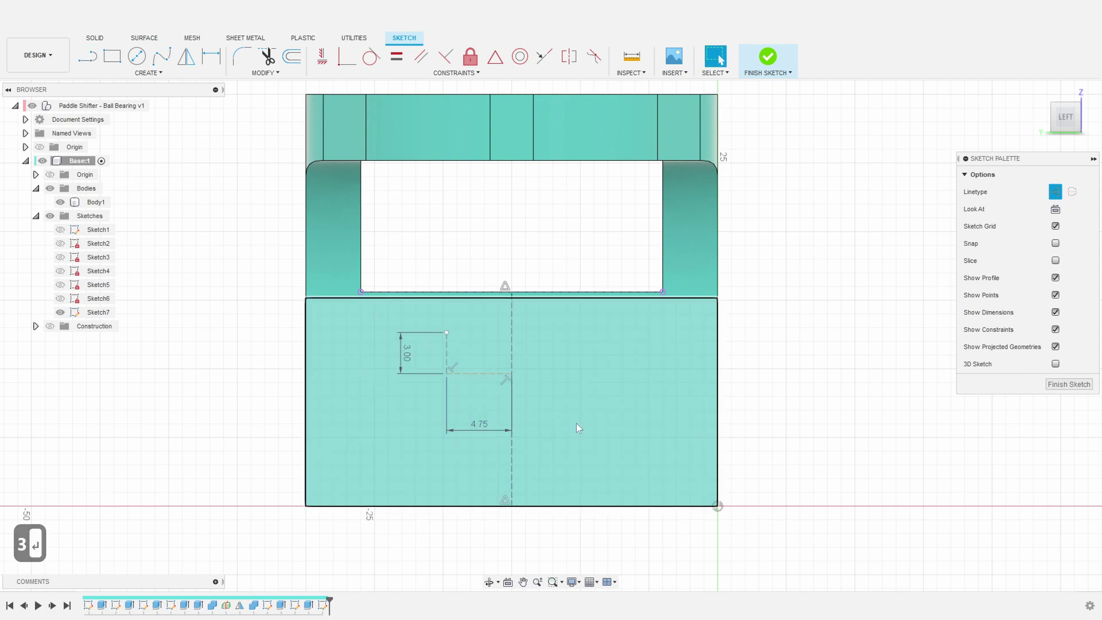
Draw a 5 mm vertical construction line downward from the free end of the 4.75 mm line
key(l)
click(446, 374)
text(5)
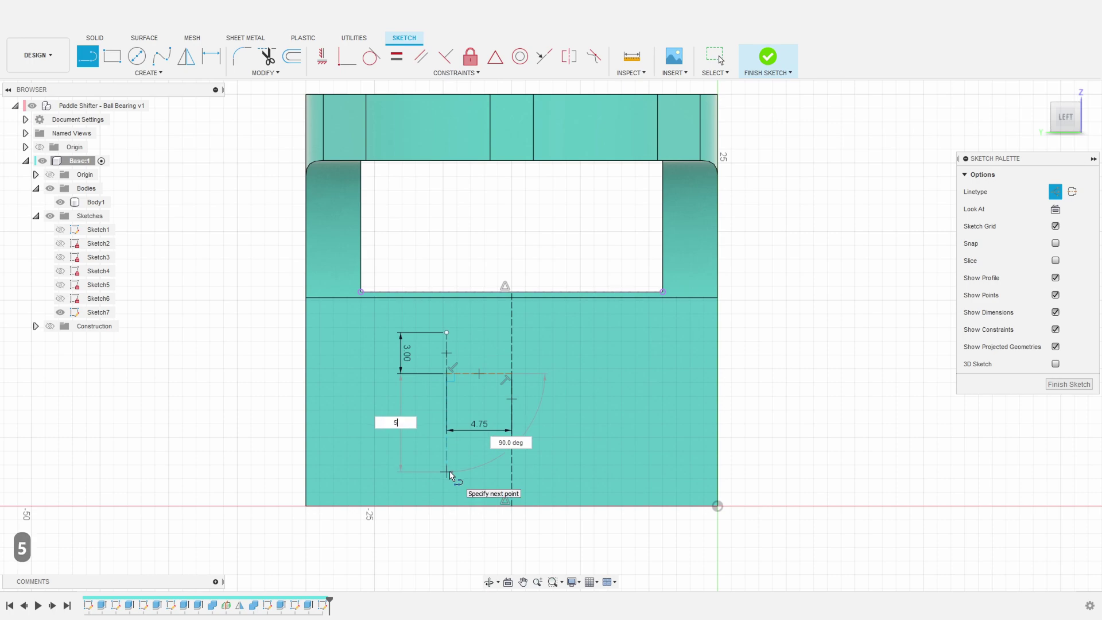
key(Return)
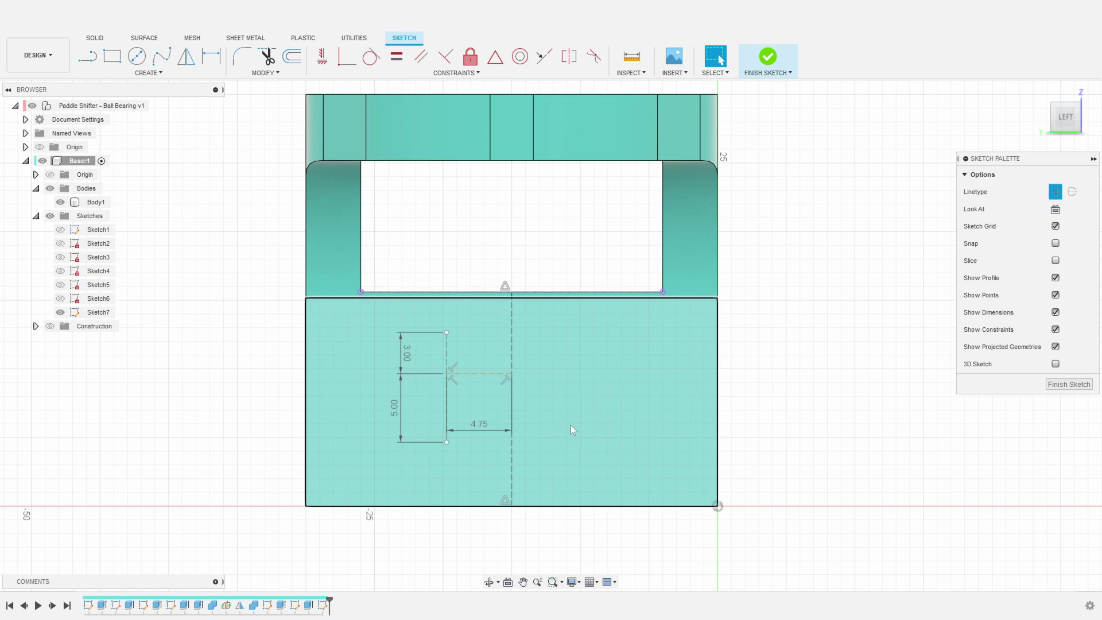
key(Escape)
Draw a 2.2 mm diameter circle centred on the upper end of the vertical construction line
scroll(809, 298, down, 3)
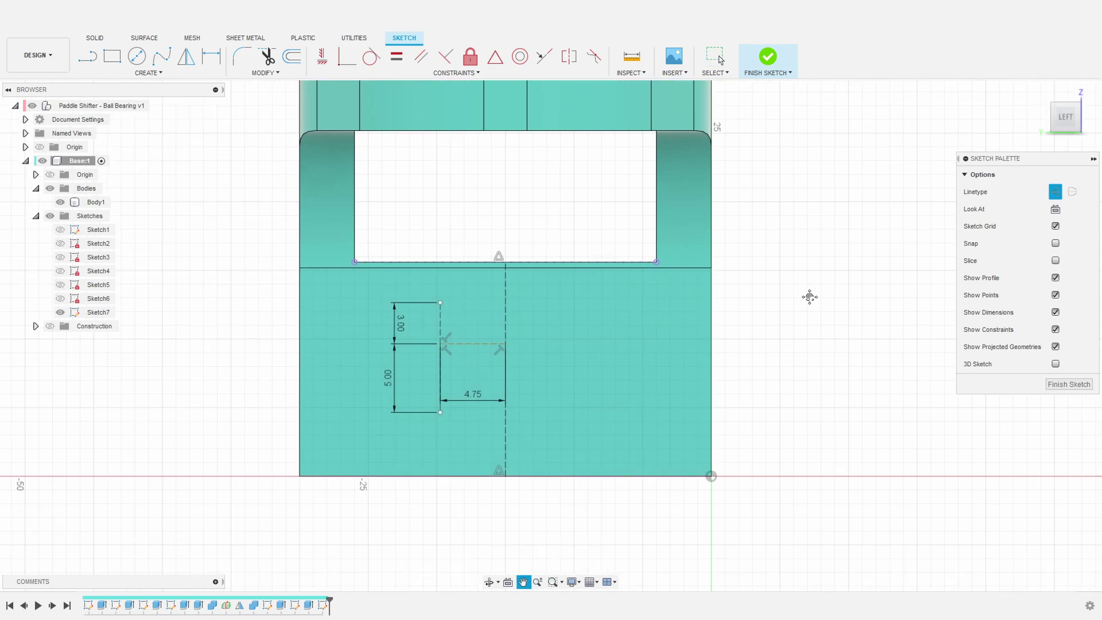
scroll(445, 328, up, 2)
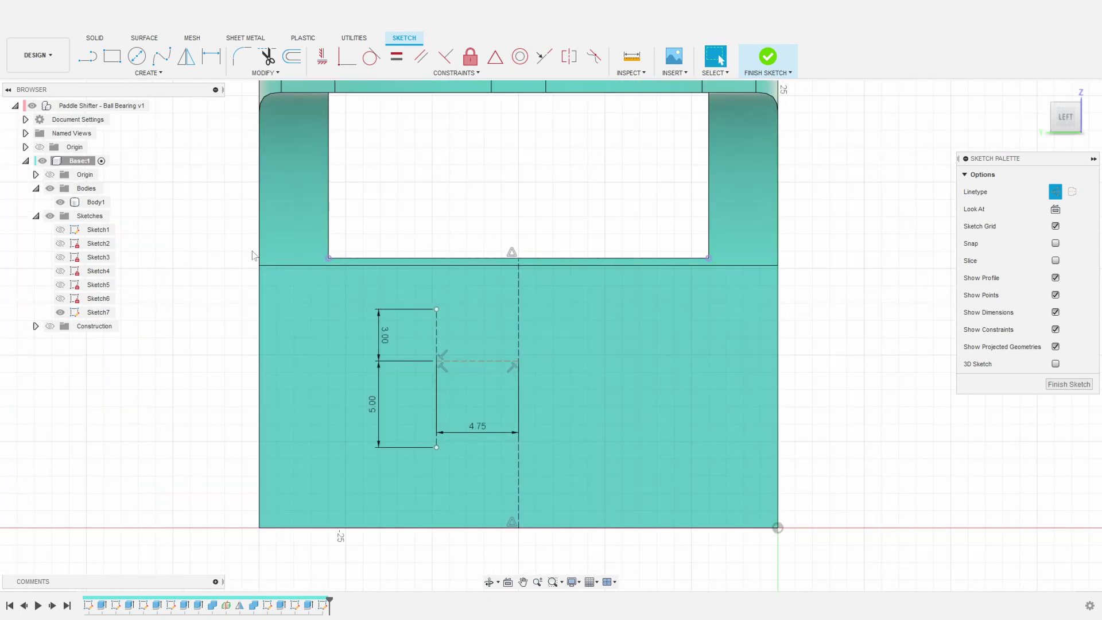
key(c)
click(436, 312)
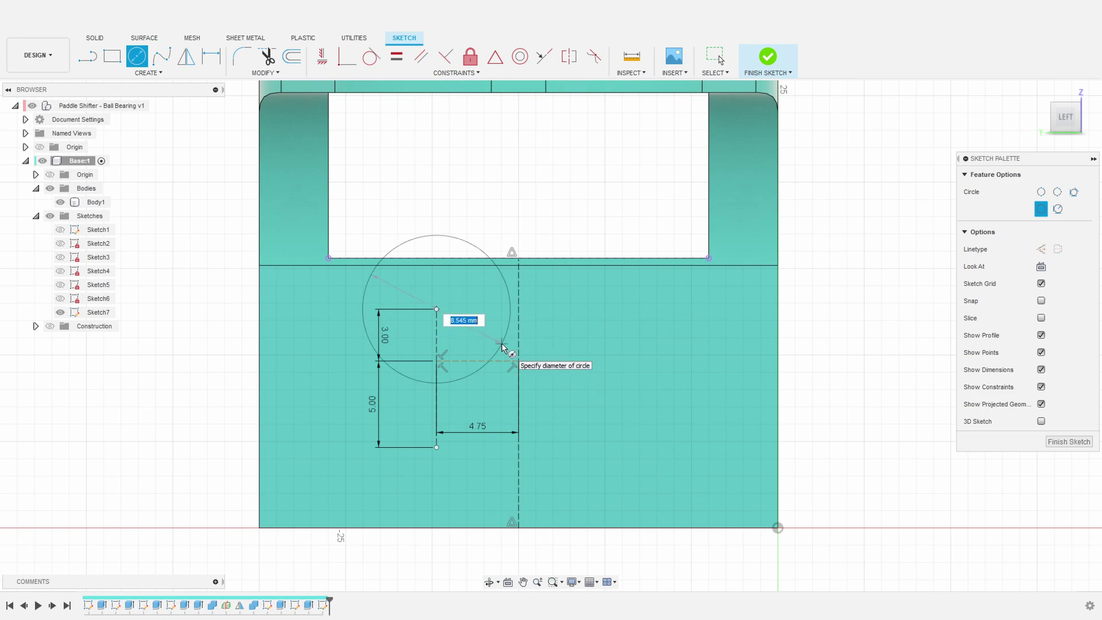
text(22.)
key(BackSpace)
key(BackSpace)
text(.2)
key(Return)
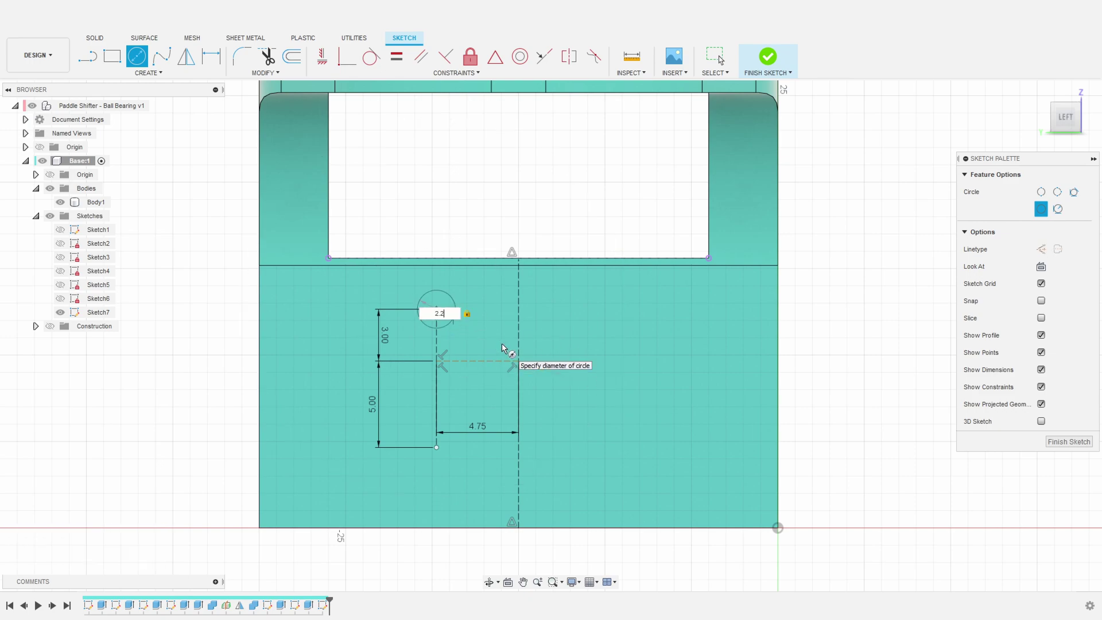
Draw a matching 2.2 mm diameter circle centred on the lower end of the vertical construction line
key(c)
click(436, 447)
text(2.2)
key(Return)
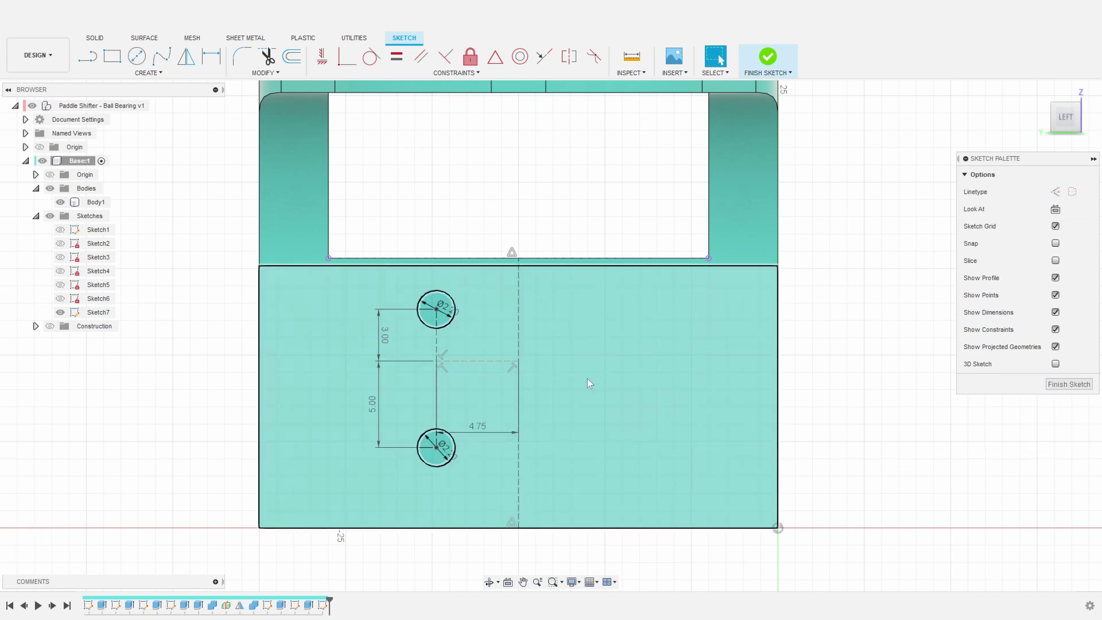
Sketch two vertical lines between the two circles, one on each side of the construction line joining their centres
key(l)
click(449, 325)
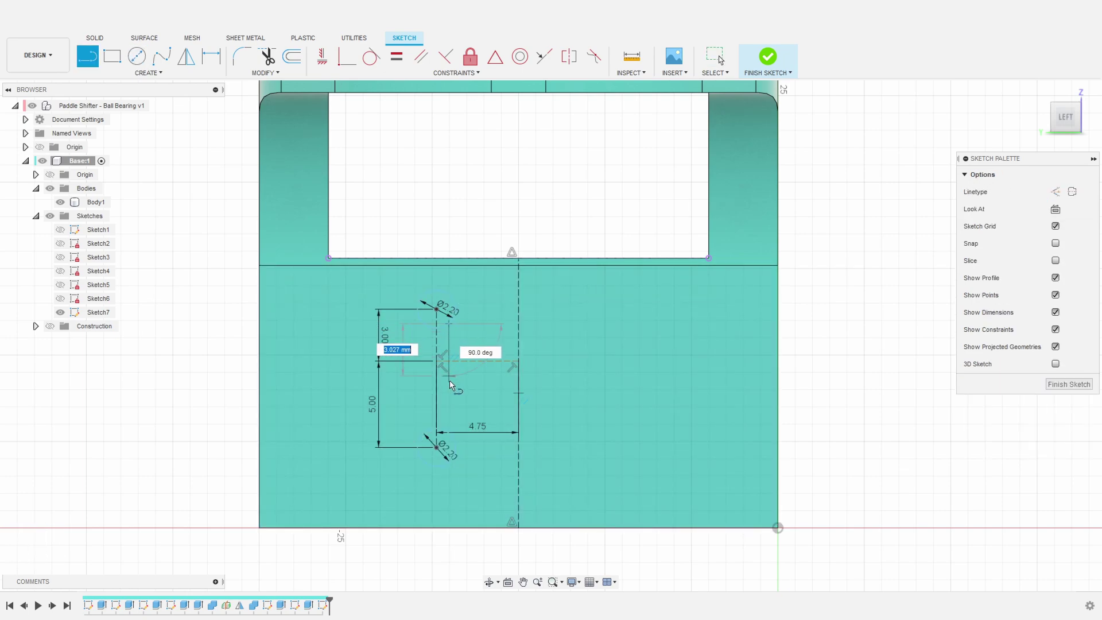
double_click(449, 431)
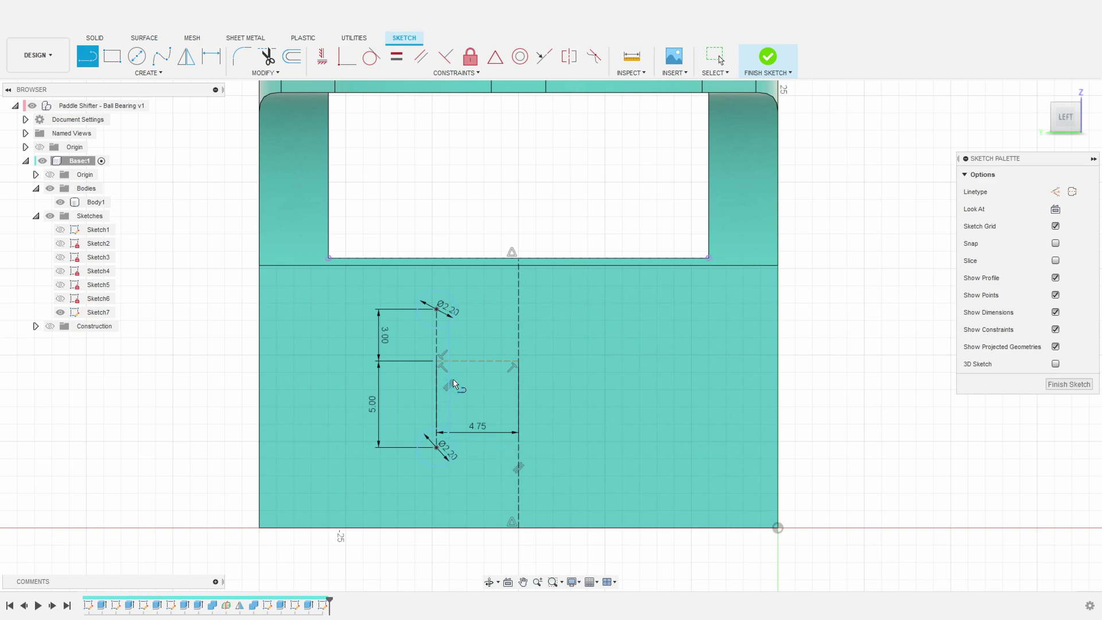
click(419, 320)
scroll(424, 419, up, 3)
key(Escape)
key(Escape)
scroll(494, 404, down, 3)
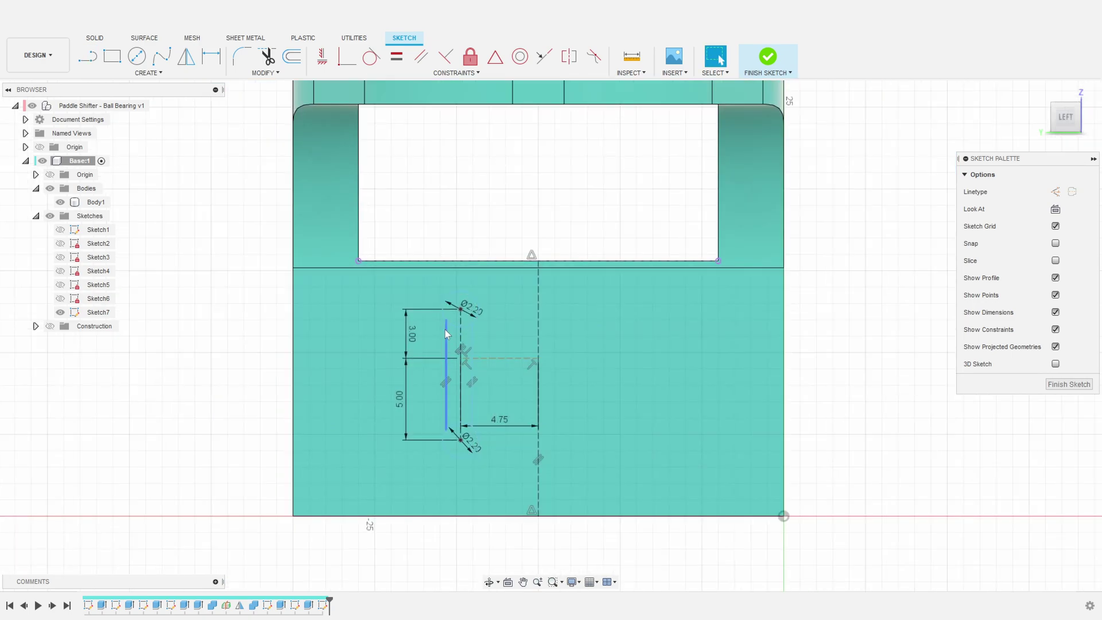
Make the two vertical side lines tangent to the circles to form a slot outline
click(374, 58)
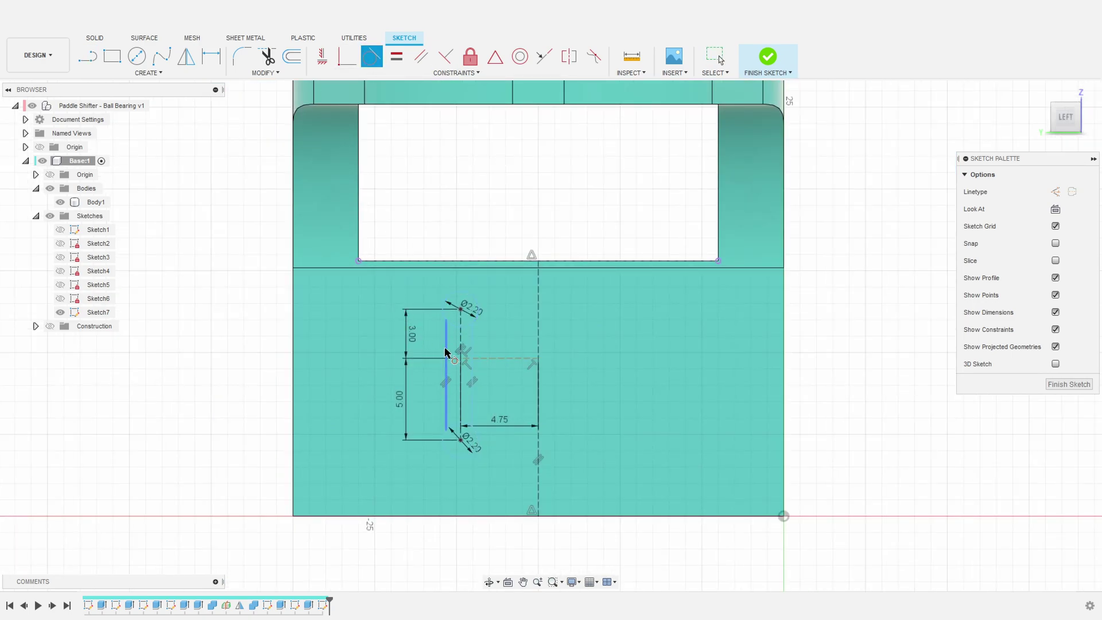
click(446, 353)
click(443, 314)
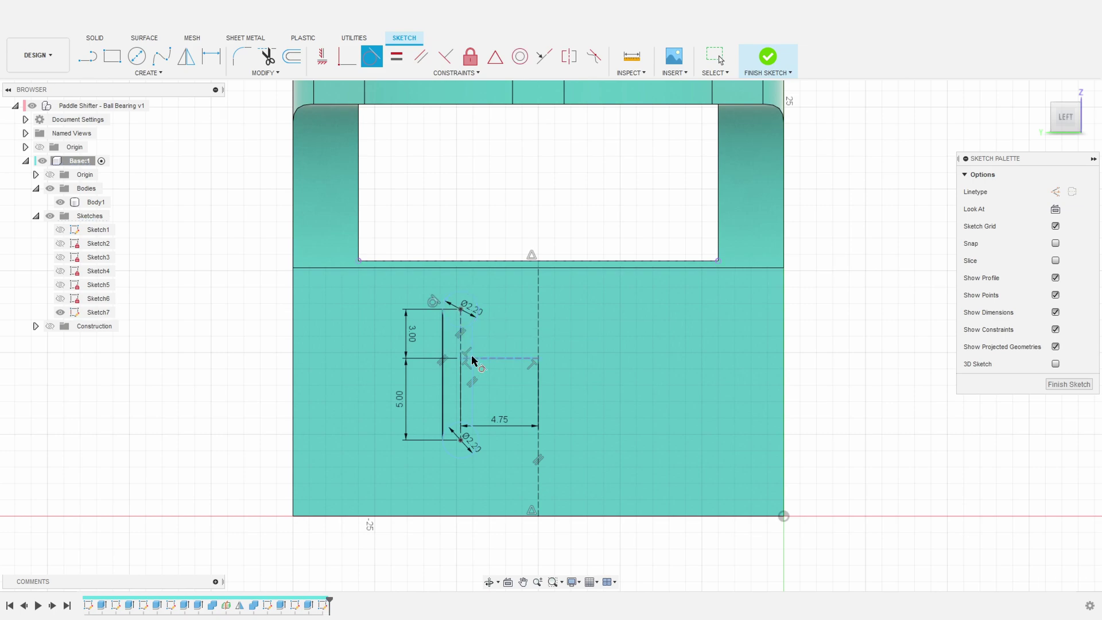
click(480, 304)
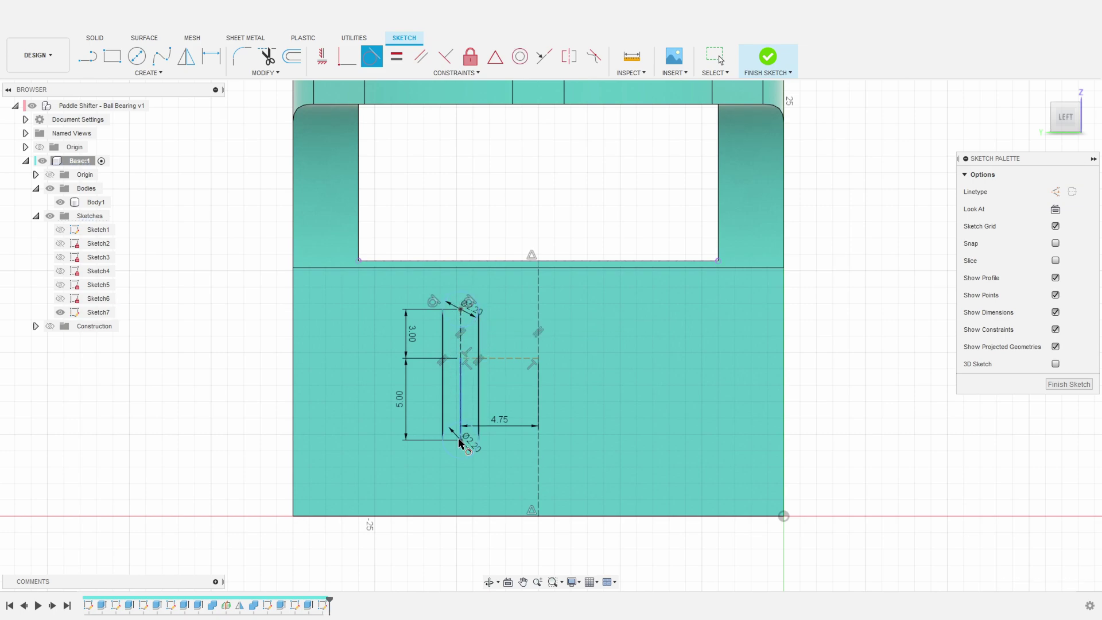
key(Escape)
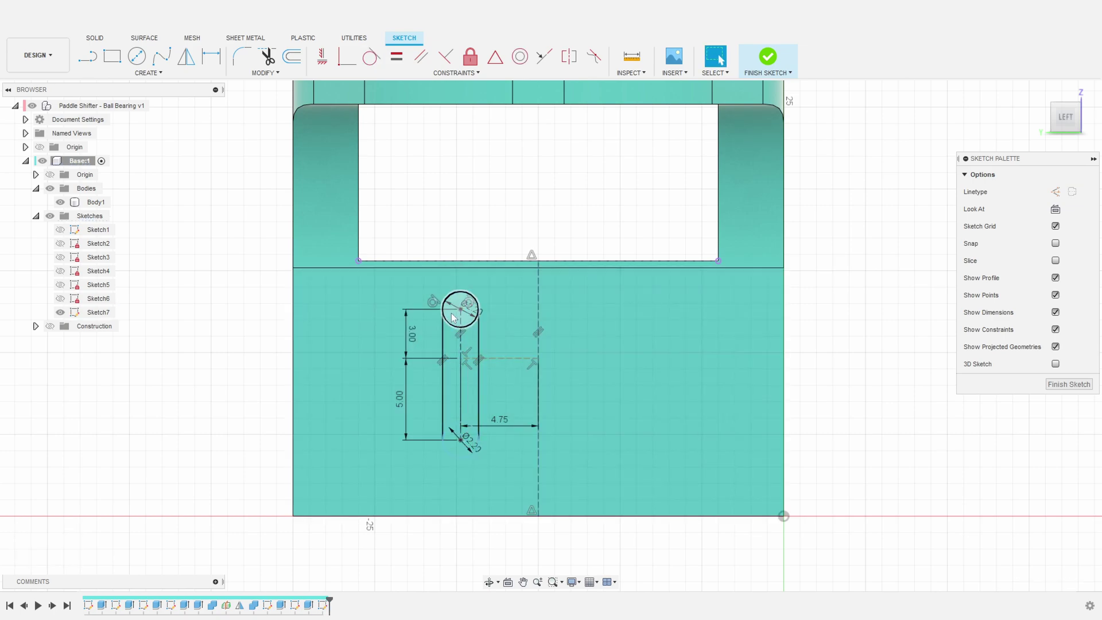
Select the three profiles that make up the slot
click(451, 317)
ctrl+click(451, 344)
ctrl+click(459, 439)
scroll(551, 454, down, 2)
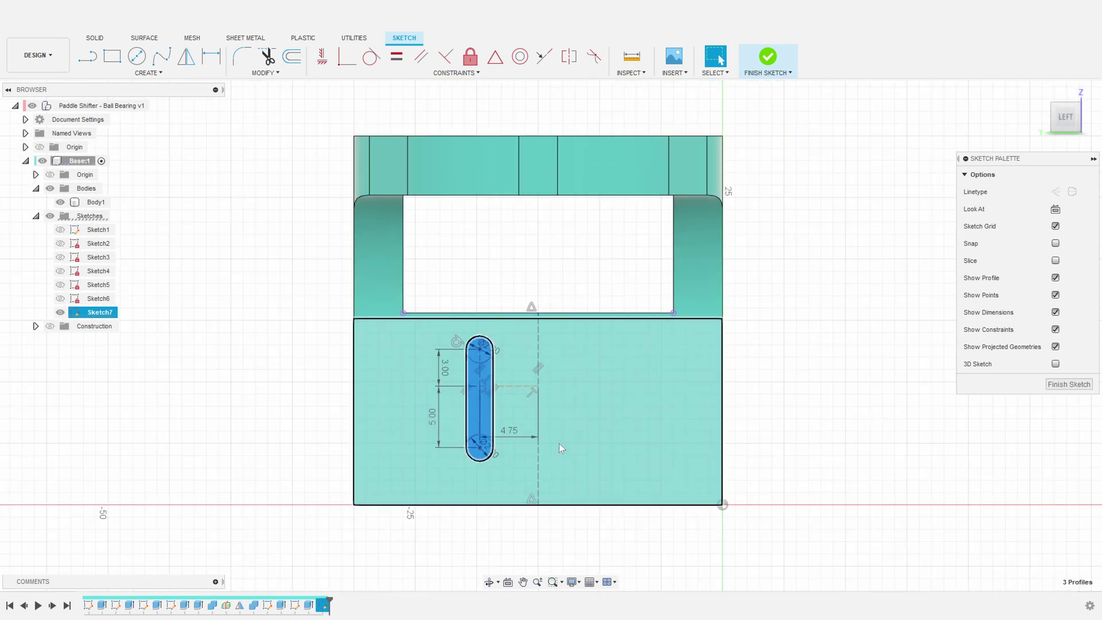
drag(481, 351, 480, 357)
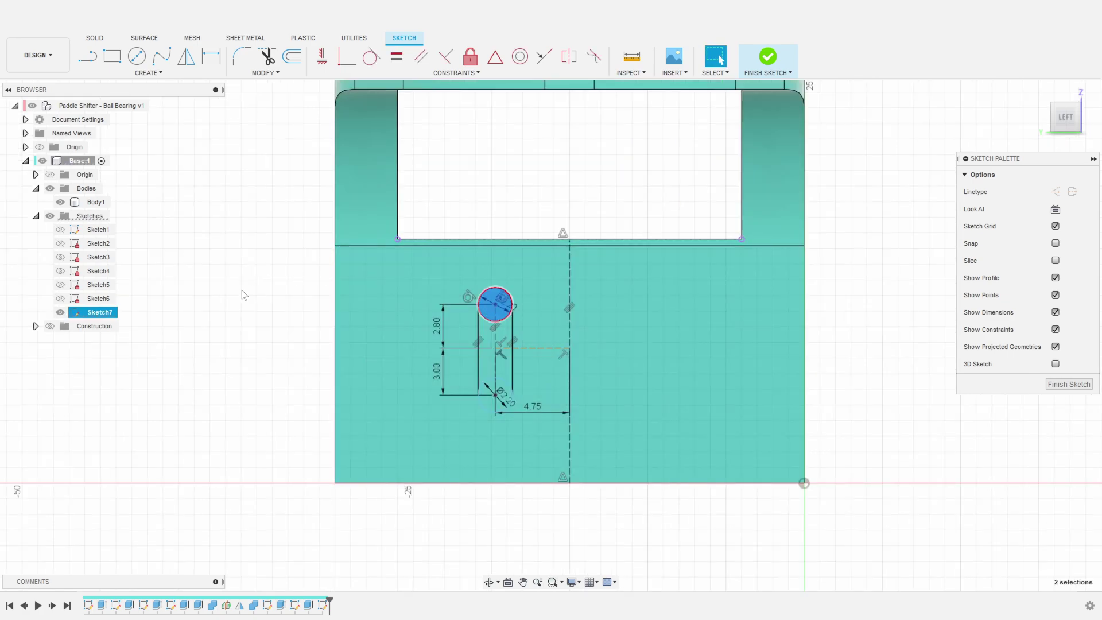
Draw a vertical construction line from the upper circle's centre to the projected edge of the opening
key(l)
key(x)
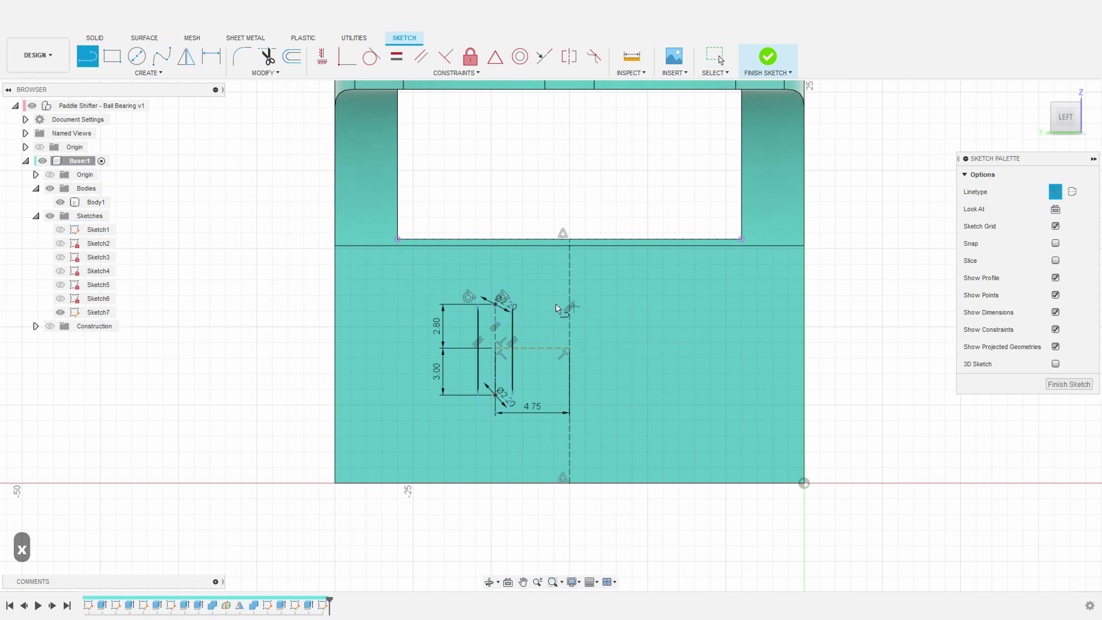
click(494, 303)
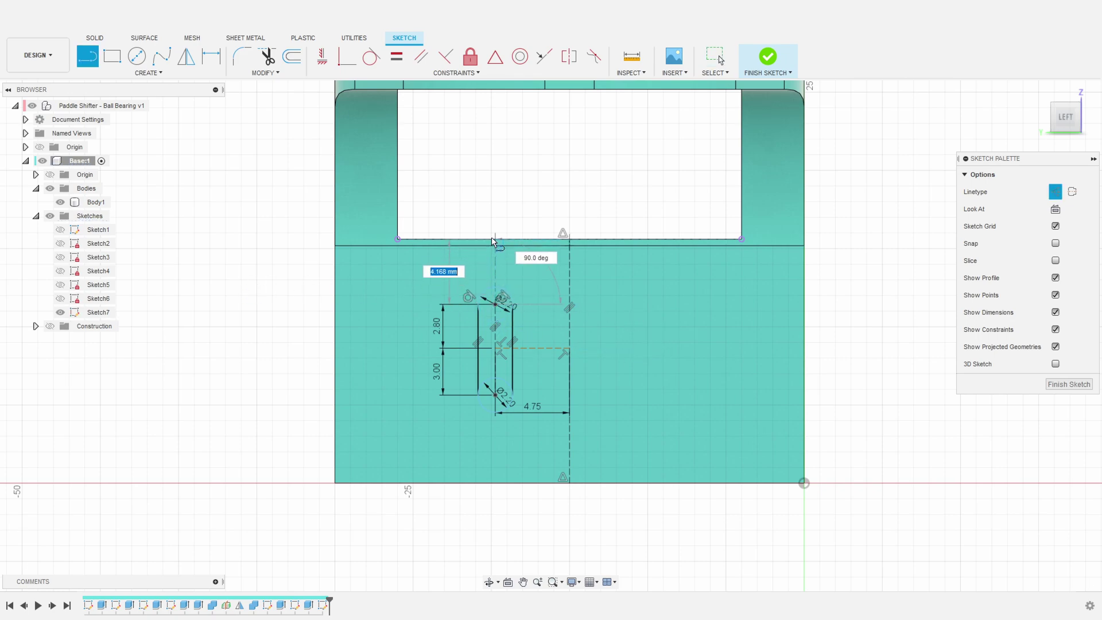
click(493, 239)
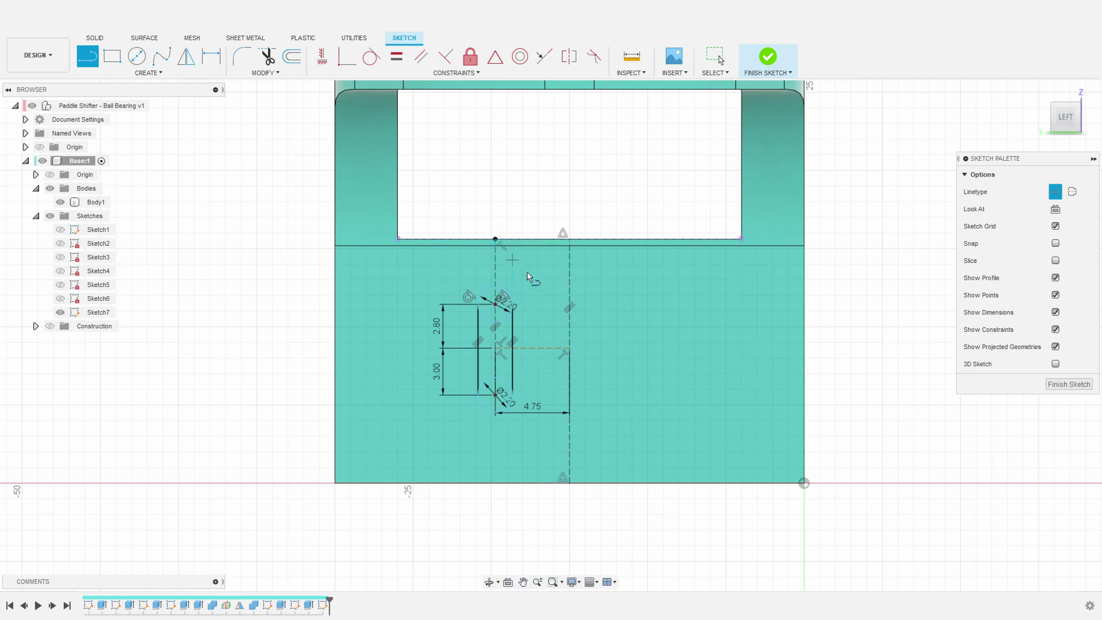
key(Escape)
key(Escape)
Dimension the construction line between the upper circle's centre and the projected edge to 4.1 mm
key(d)
click(496, 274)
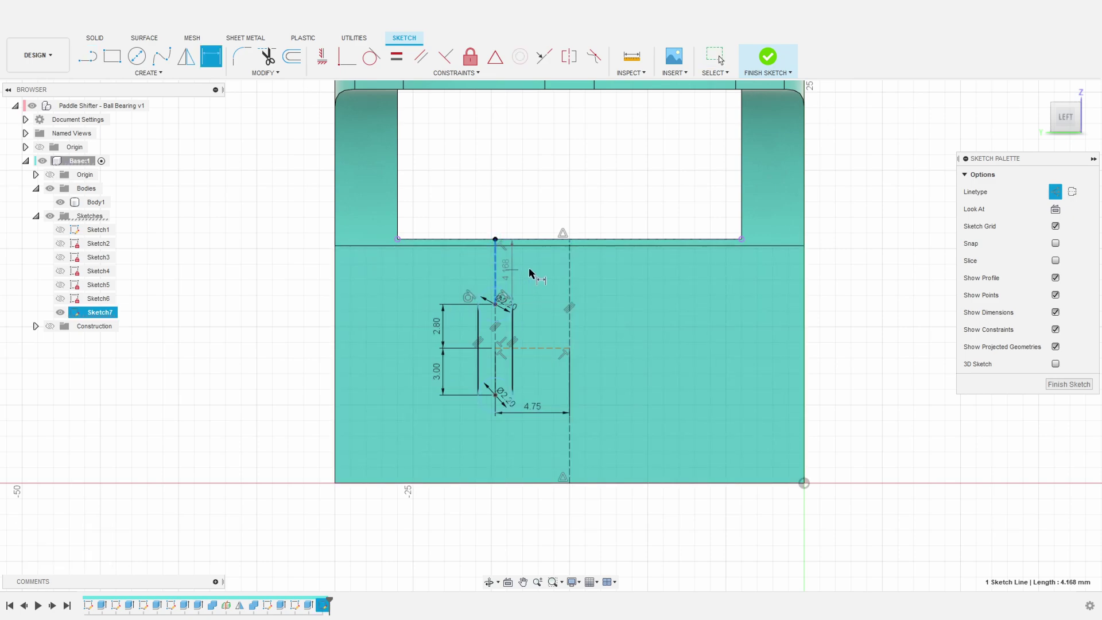
click(700, 277)
text(4.1)
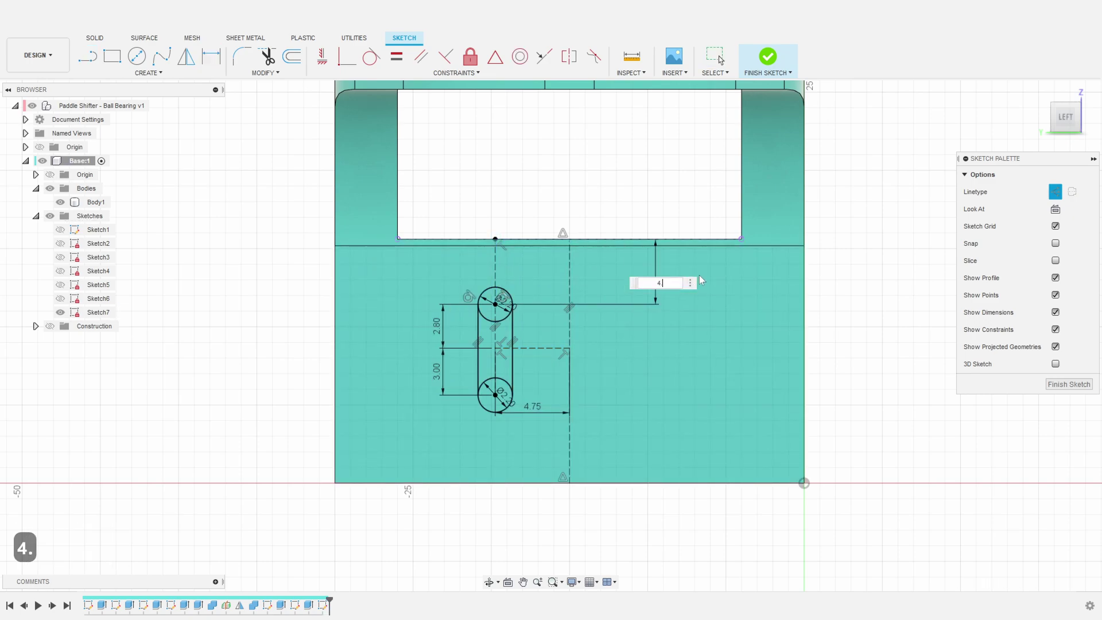
key(Return)
Mirror the slot's two circles and two side lines about the vertical centreline
scroll(637, 514, down, 2)
middle_drag(585, 528, 530, 500)
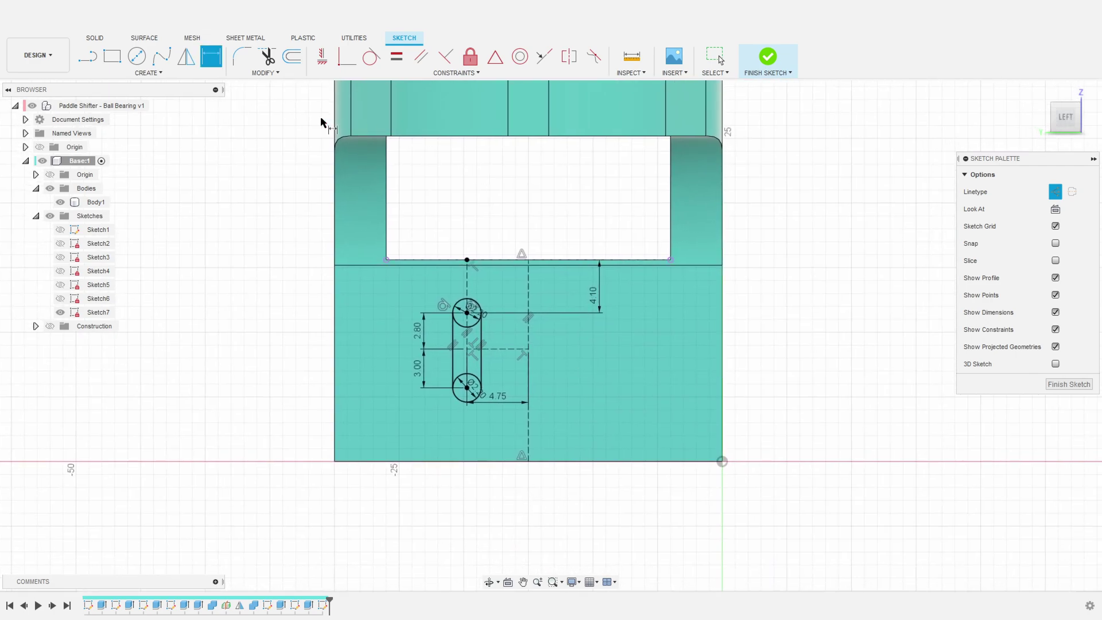
click(186, 56)
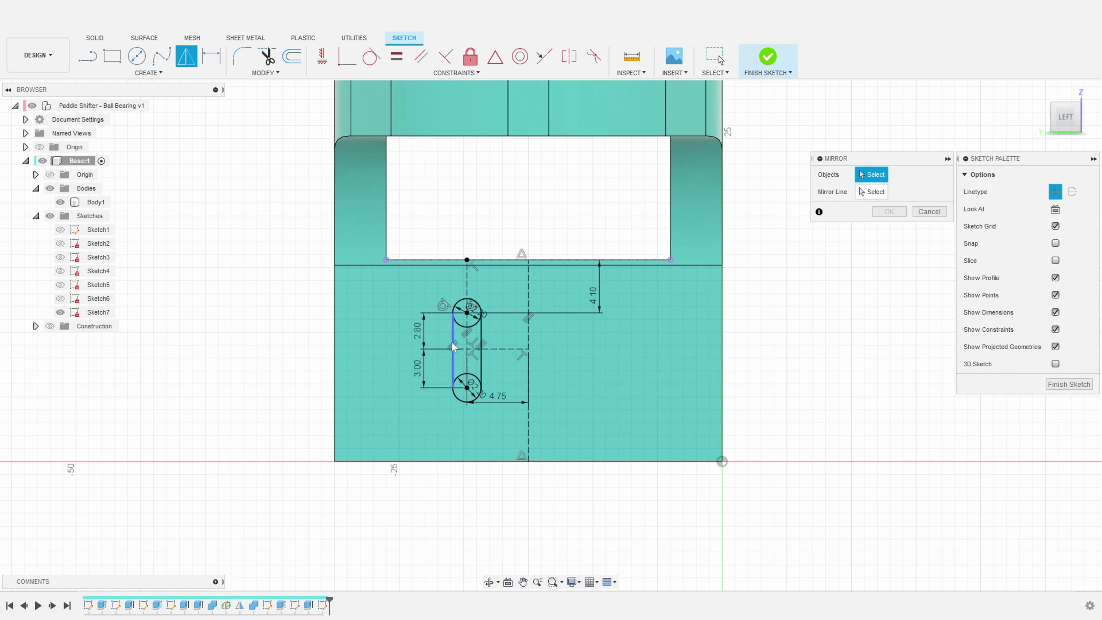
click(453, 342)
click(470, 303)
click(482, 350)
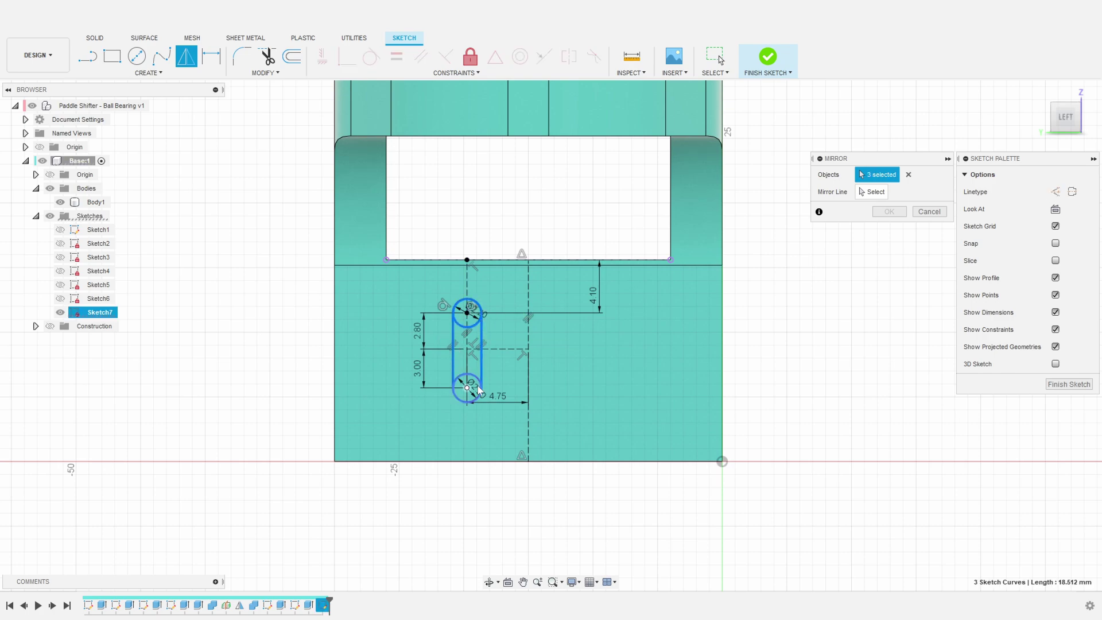
click(875, 195)
click(528, 370)
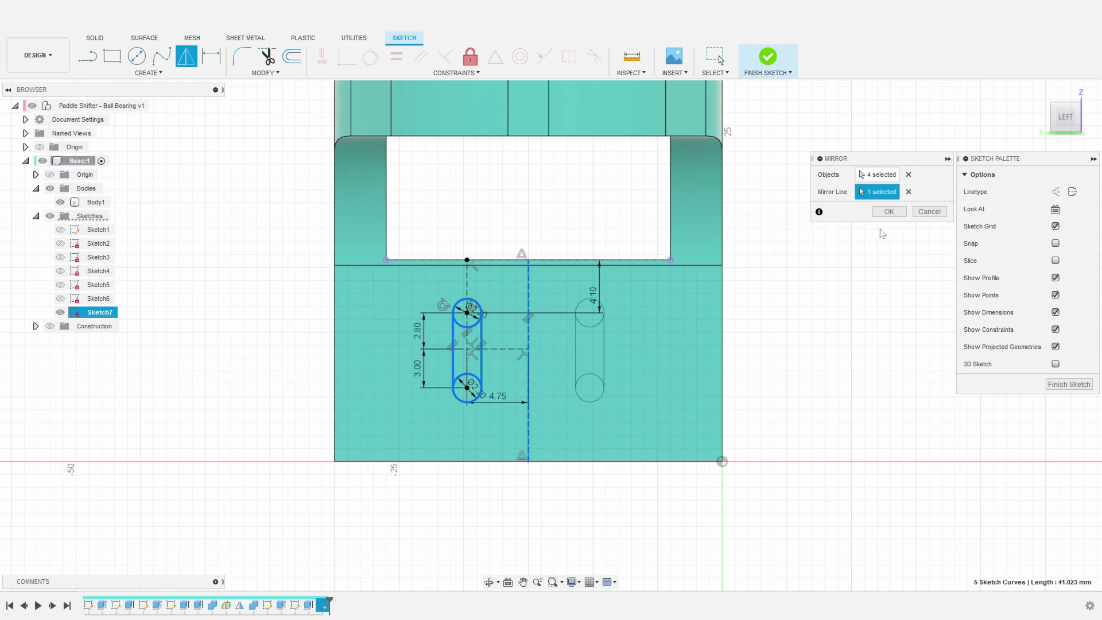
click(888, 211)
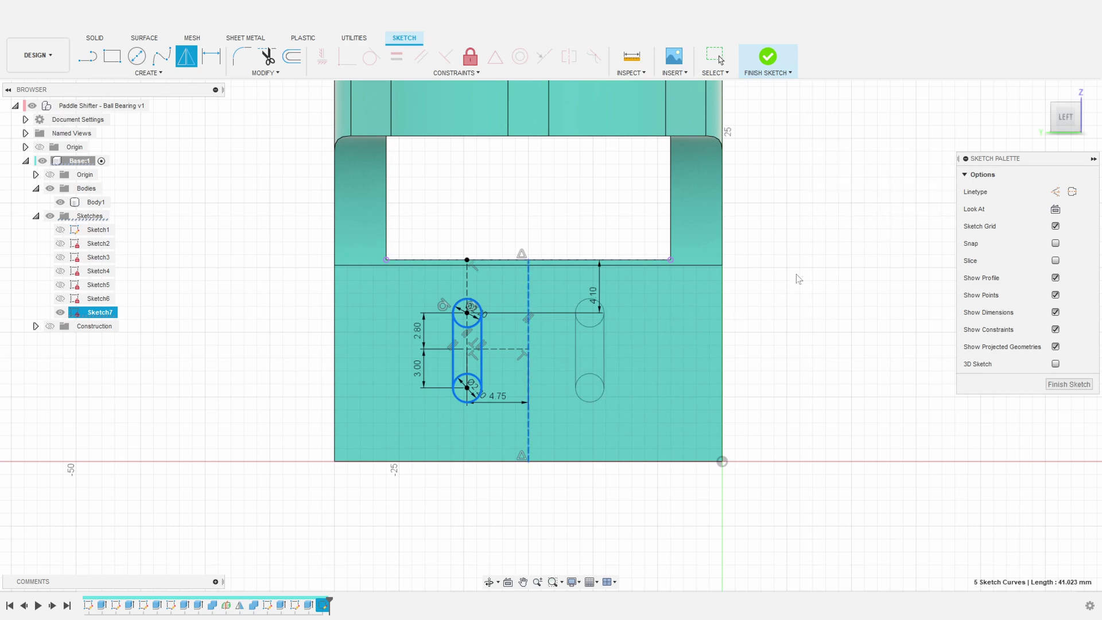
Extrude all profiles of both slots as a cut through the end wall into the pocket
shift+middle_drag(794, 317, 767, 323)
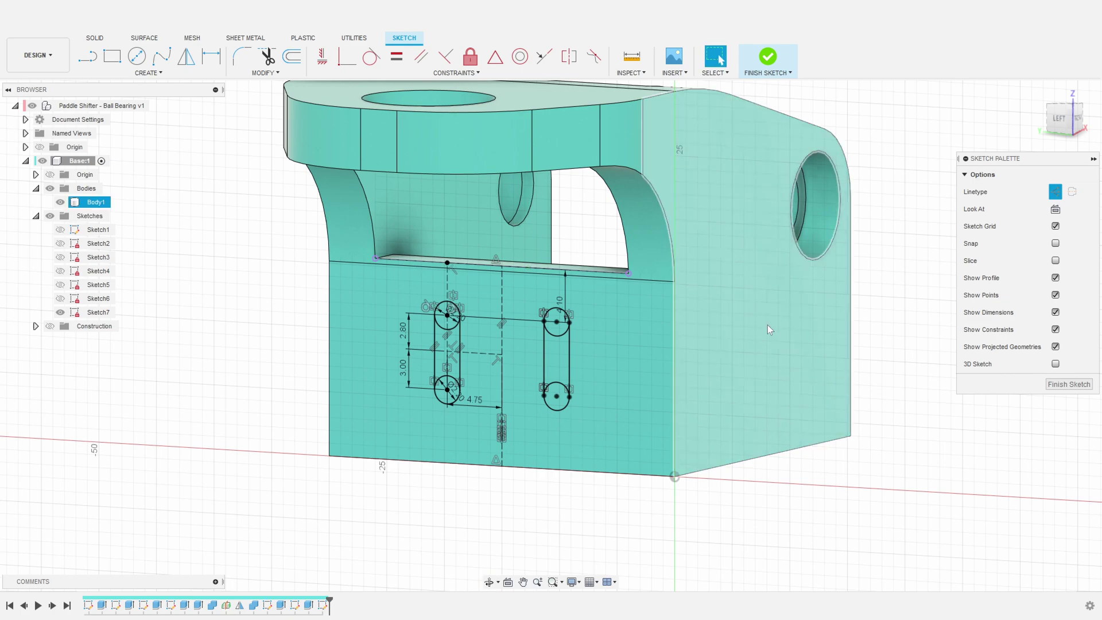
click(559, 352)
click(558, 319)
click(561, 403)
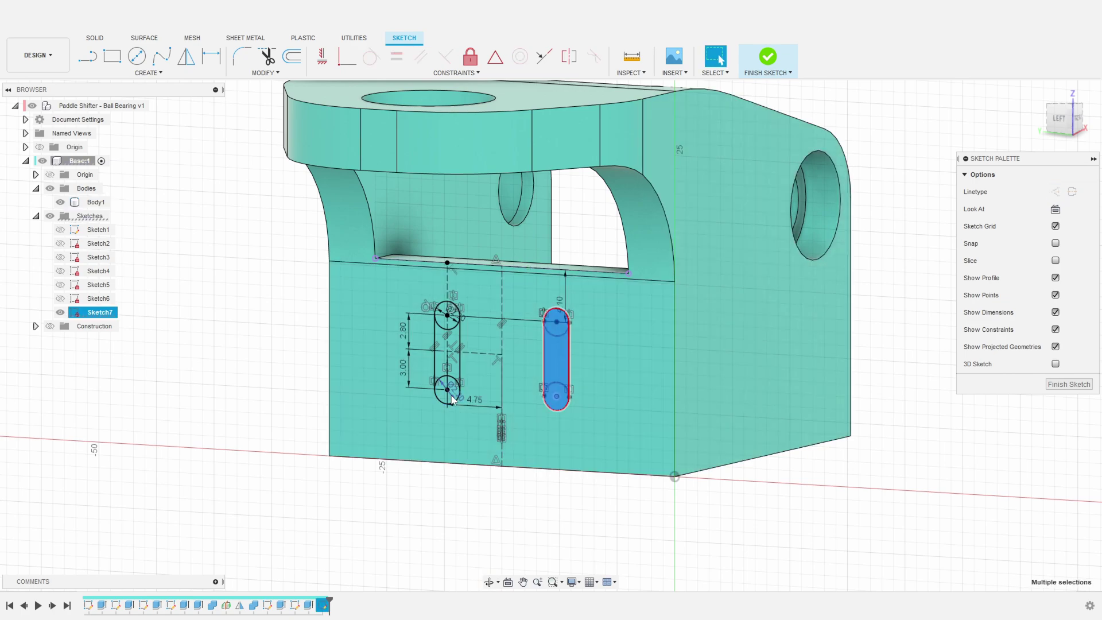
scroll(443, 395, up, 4)
ctrl+click(453, 394)
ctrl+click(457, 332)
ctrl+click(458, 275)
scroll(547, 384, down, 4)
key(e)
shift+middle_drag(649, 406, 438, 359)
click(1043, 243)
click(1043, 273)
click(565, 368)
key(Return)
key(Escape)
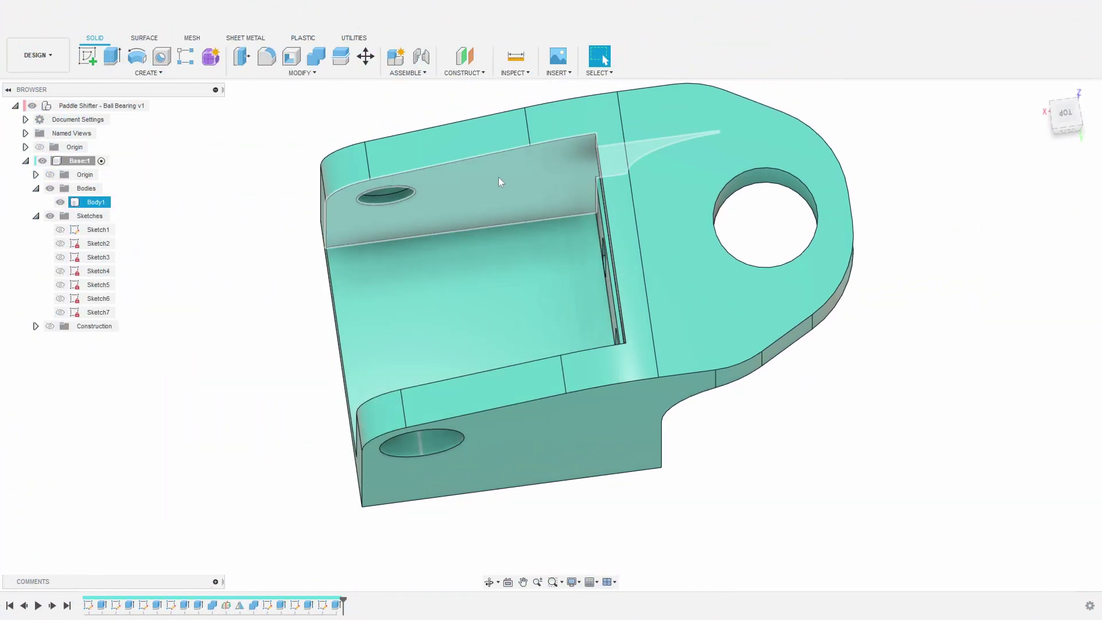
Start a sketch on the pocket floor and draw a construction centreline between the midpoints of its open-end and inner-wall edges
click(87, 56)
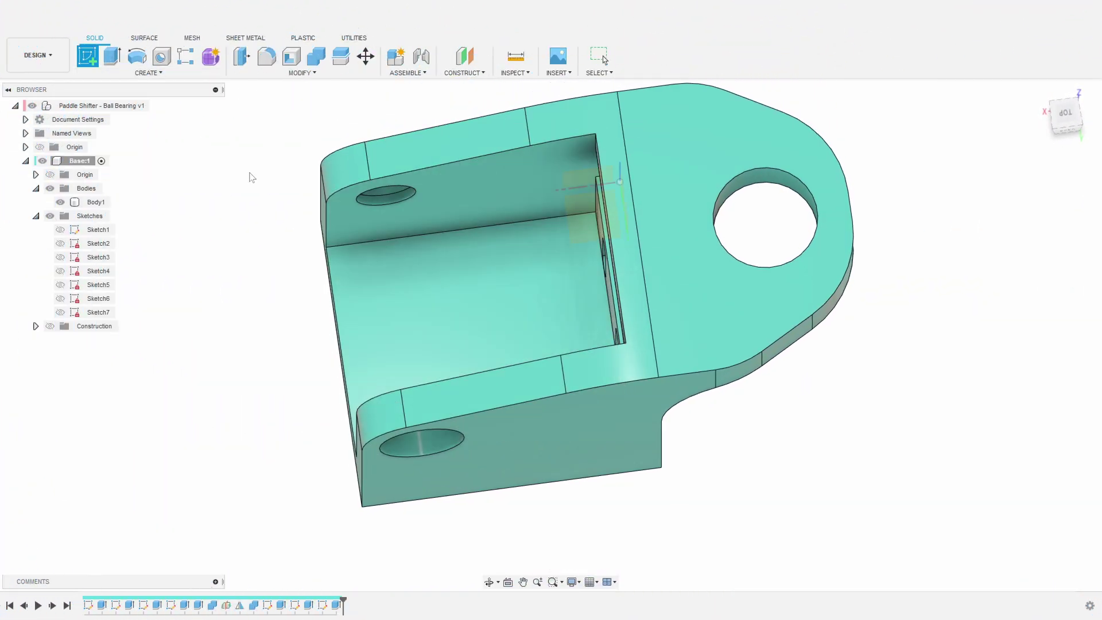
click(527, 316)
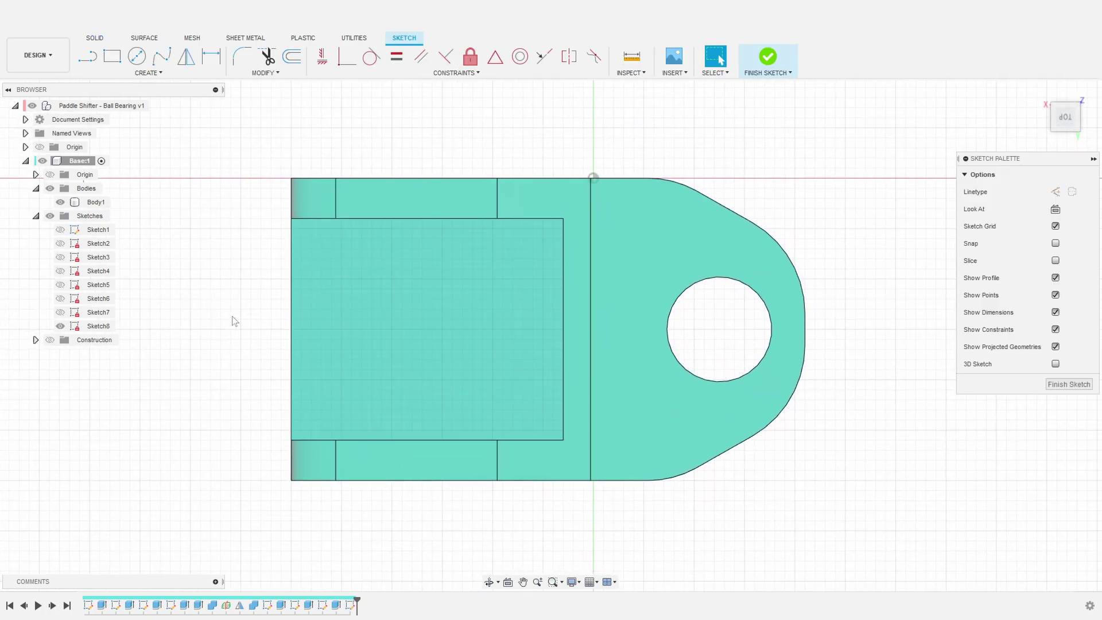
key(l)
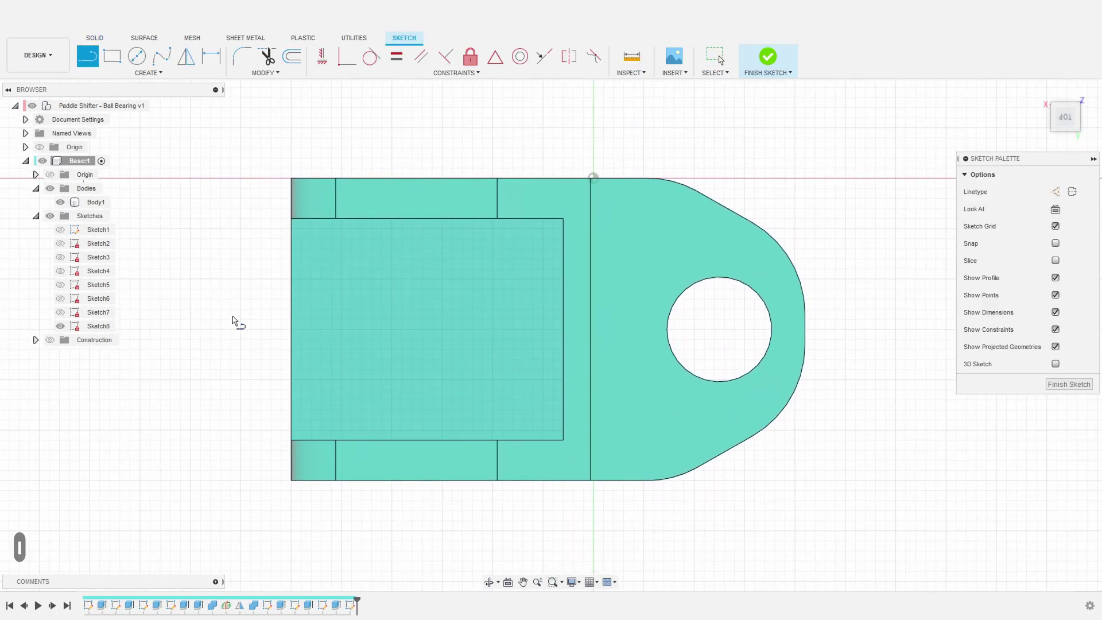
key(x)
click(290, 330)
click(563, 330)
key(Escape)
key(Escape)
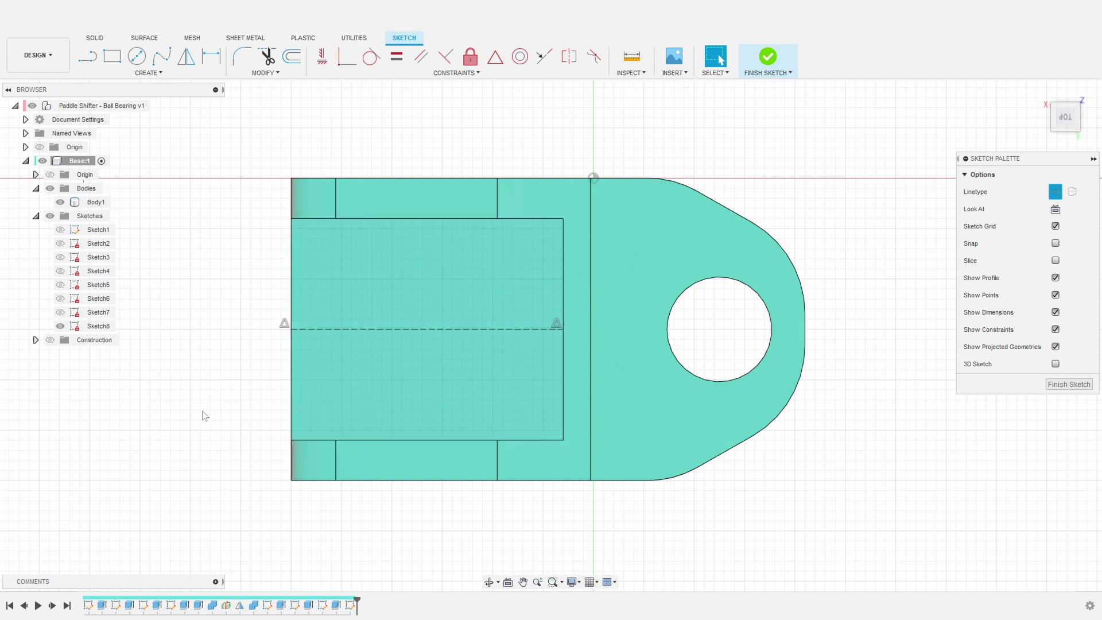
Draw a 7 mm construction line along the centreline, starting at the midpoint of the floor's open-end edge
key(l)
click(291, 331)
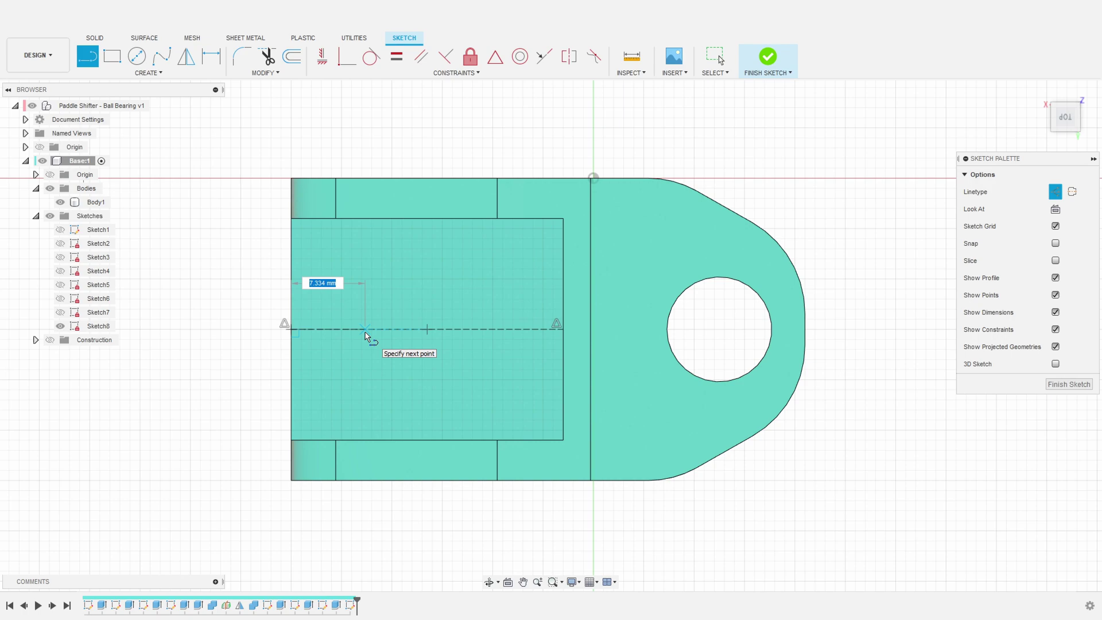
text(7)
key(Return)
key(Return)
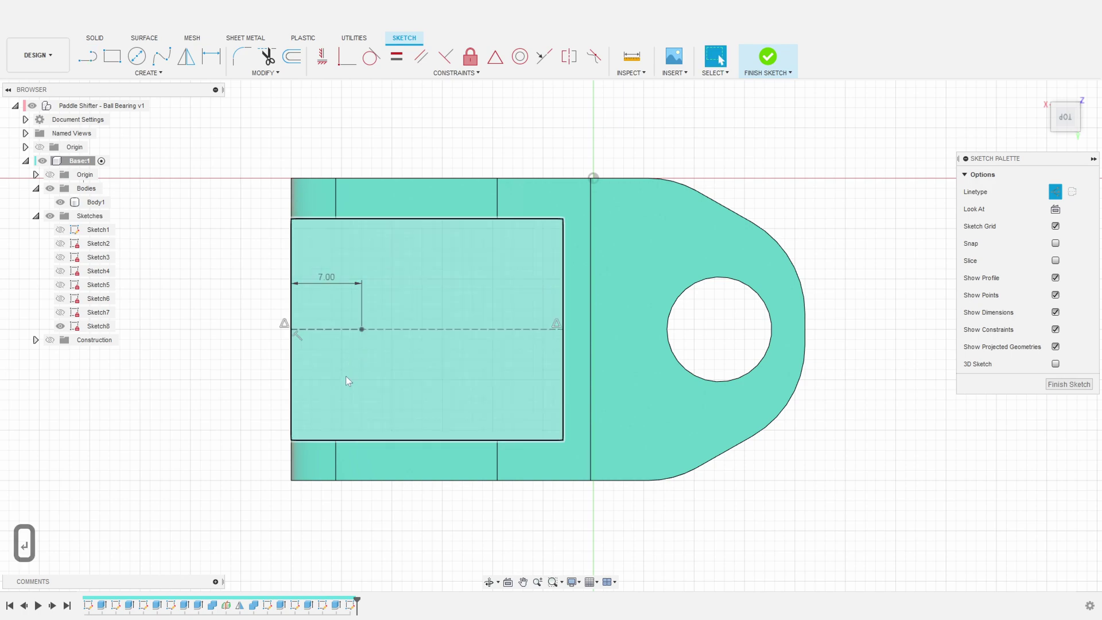
Draw a 4.4 mm diameter circle centred on the inner end of the 7 mm construction line
key(c)
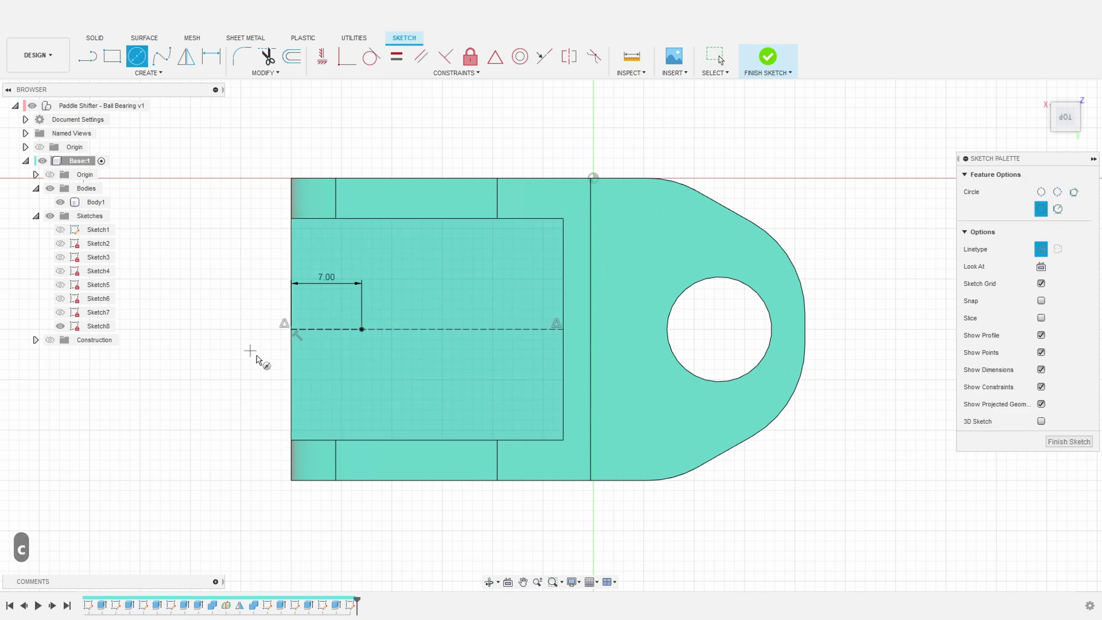
click(362, 329)
text(4)
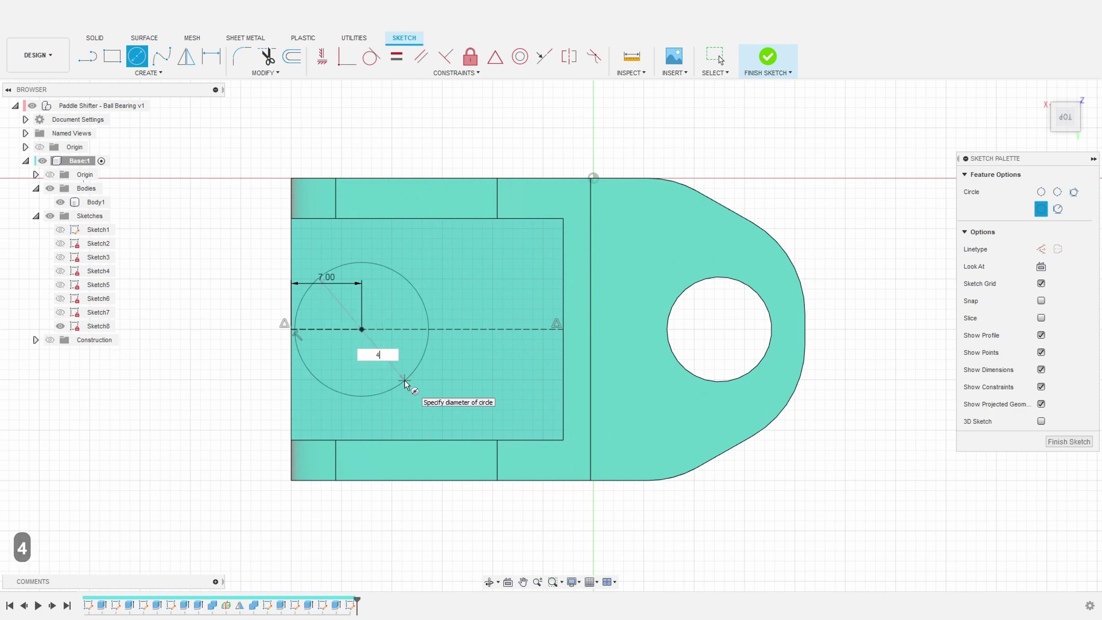
key(Return)
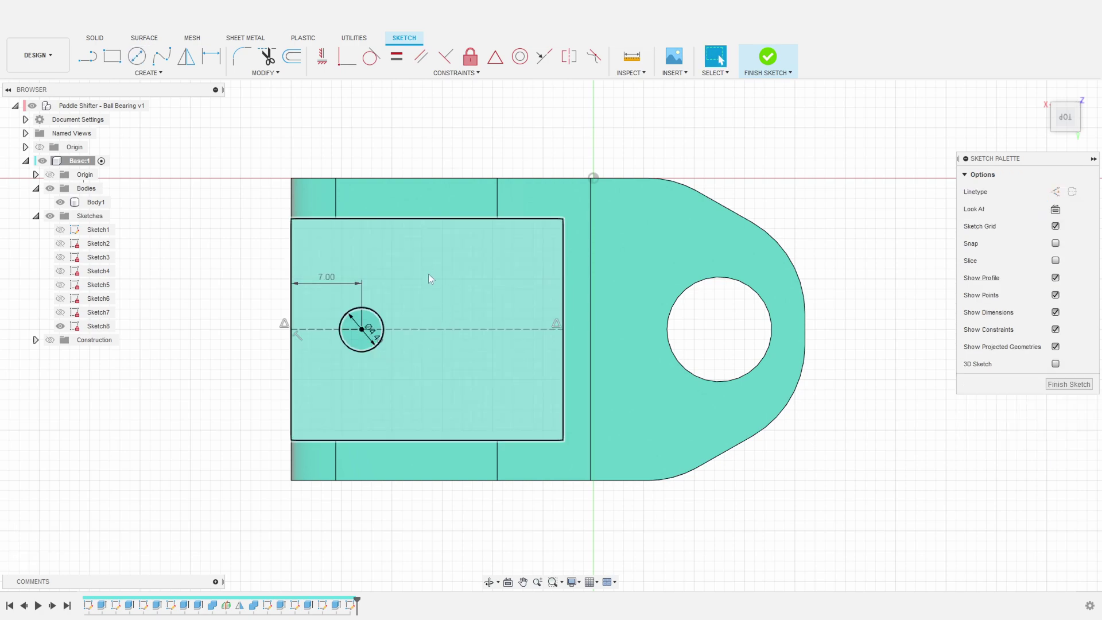
Draw a 5 mm line from the circle's centre along the centreline towards the inner wall
scroll(395, 325, up, 2)
key(l)
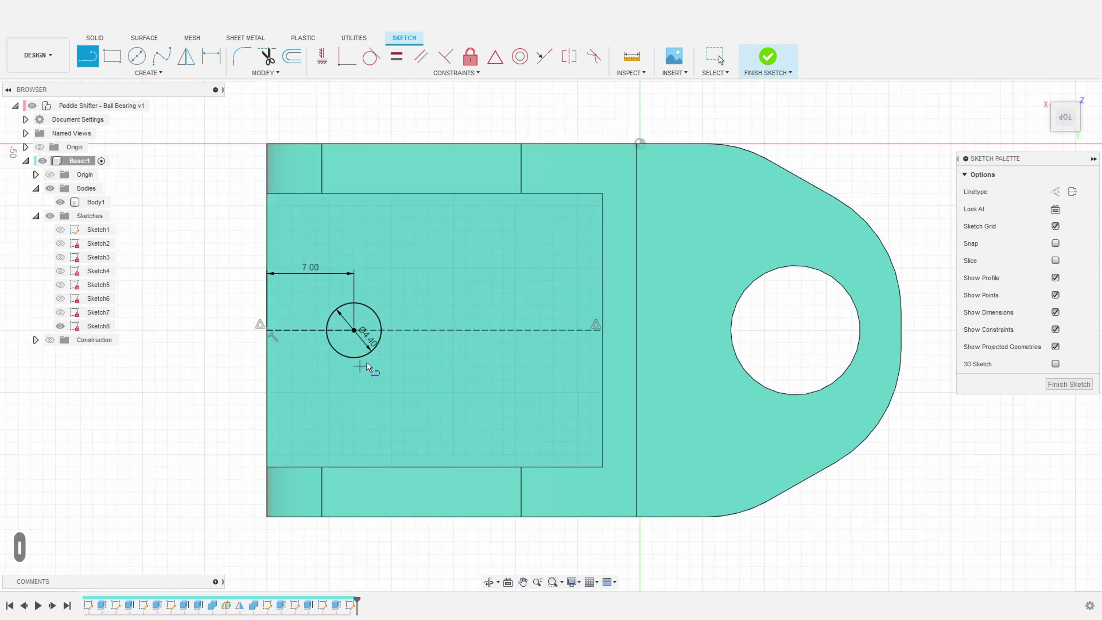
click(354, 330)
text(5)
key(Return)
key(Escape)
Draw a 4.4 mm circle at the free end of the 5 mm line and make that line a construction line
key(c)
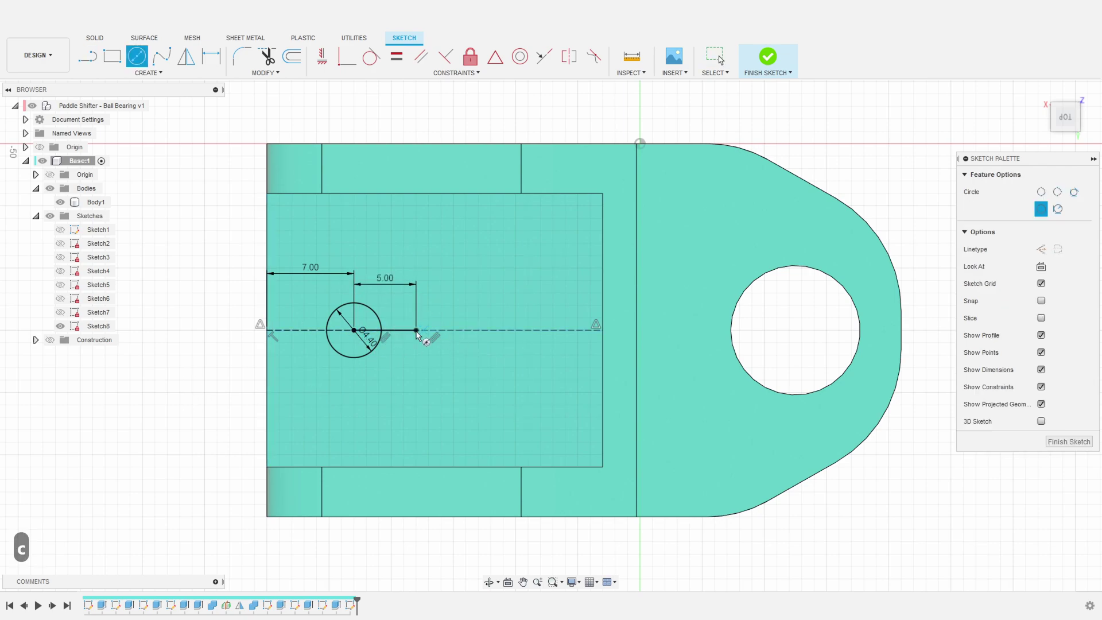
click(416, 330)
text(4.4)
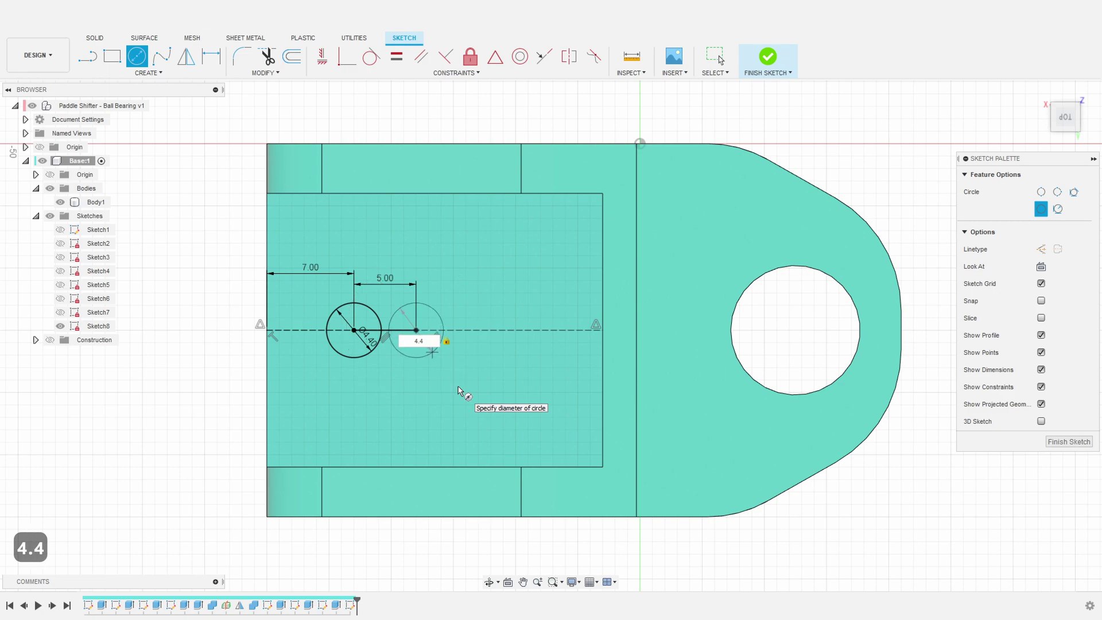
key(Return)
scroll(413, 339, up, 4)
click(358, 321)
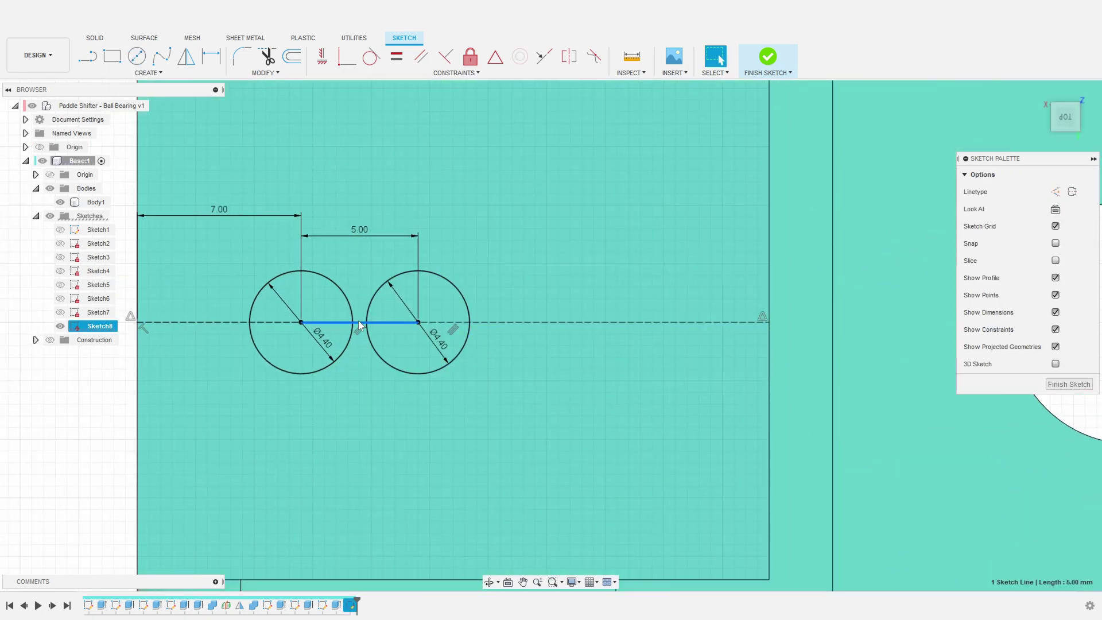
Draw two straight side lines joining the two circles, one on each side of the centreline
key(l)
scroll(352, 461, down, 2)
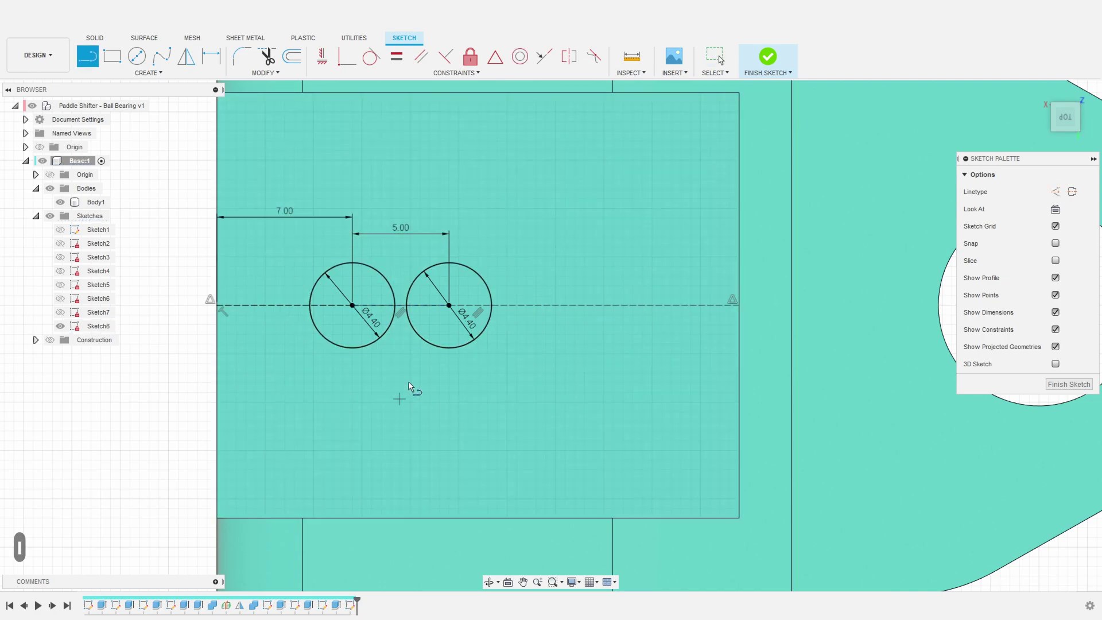
click(370, 267)
click(431, 266)
click(368, 347)
click(432, 345)
key(Escape)
Make both side lines tangent to the two circles to close the first slot outline
click(372, 56)
click(402, 265)
click(394, 315)
click(398, 343)
click(361, 348)
scroll(446, 381, down, 3)
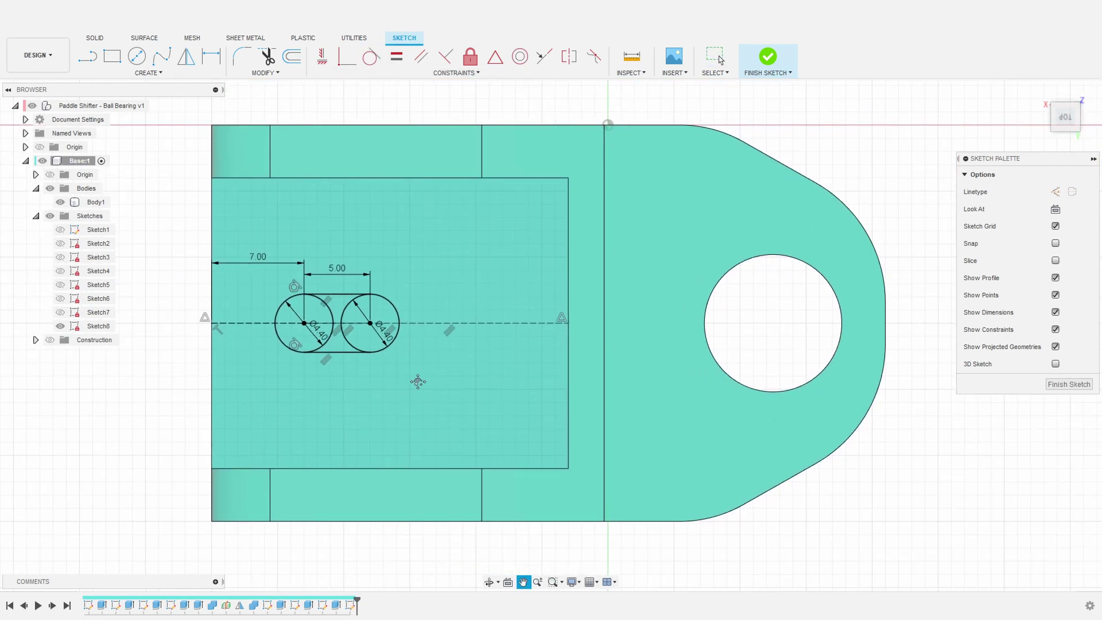
Draw a 4 mm line along the centreline from the inner-wall edge's midpoint and a 4.4 mm circle at its end
key(l)
click(568, 322)
key(Escape)
key(c)
click(515, 322)
text(4.4)
key(Return)
Draw a 5 mm line from this circle's centre towards the first slot and a 4.4 mm circle at its end
key(l)
key(x)
click(515, 322)
text(5c)
click(449, 322)
text(4.4)
Join the two circles nearest the inner wall with a straight line on each side of the centreline
click(467, 299)
click(497, 299)
click(467, 345)
click(497, 345)
Apply tangent constraints between the second slot's side lines and its circles
scroll(498, 320, up, 4)
click(371, 57)
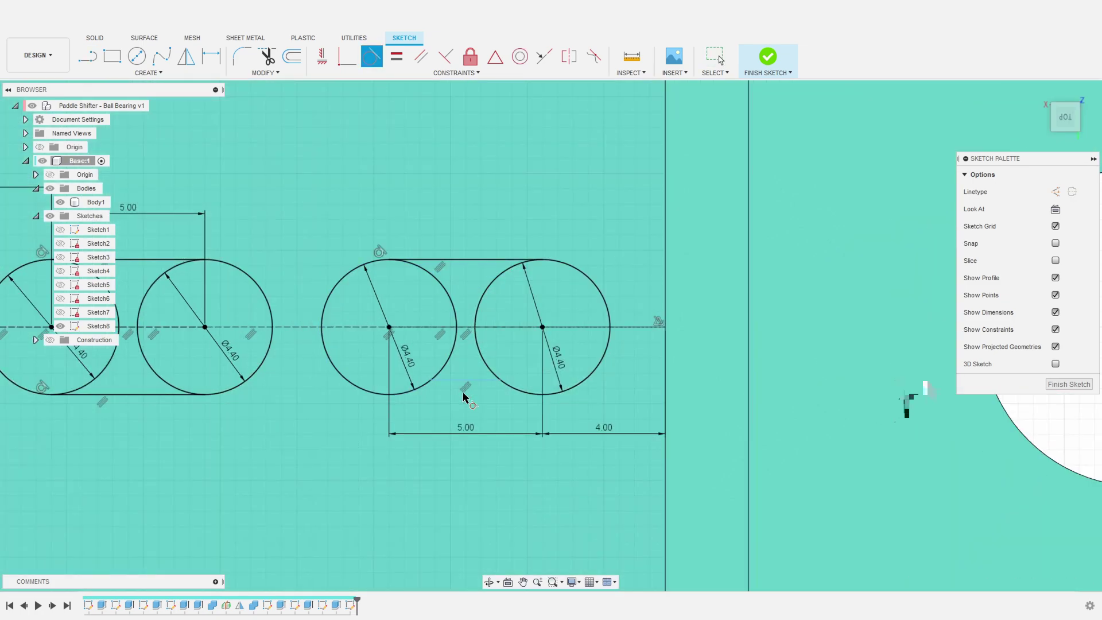
click(462, 379)
scroll(414, 391, down, 5)
key(Escape)
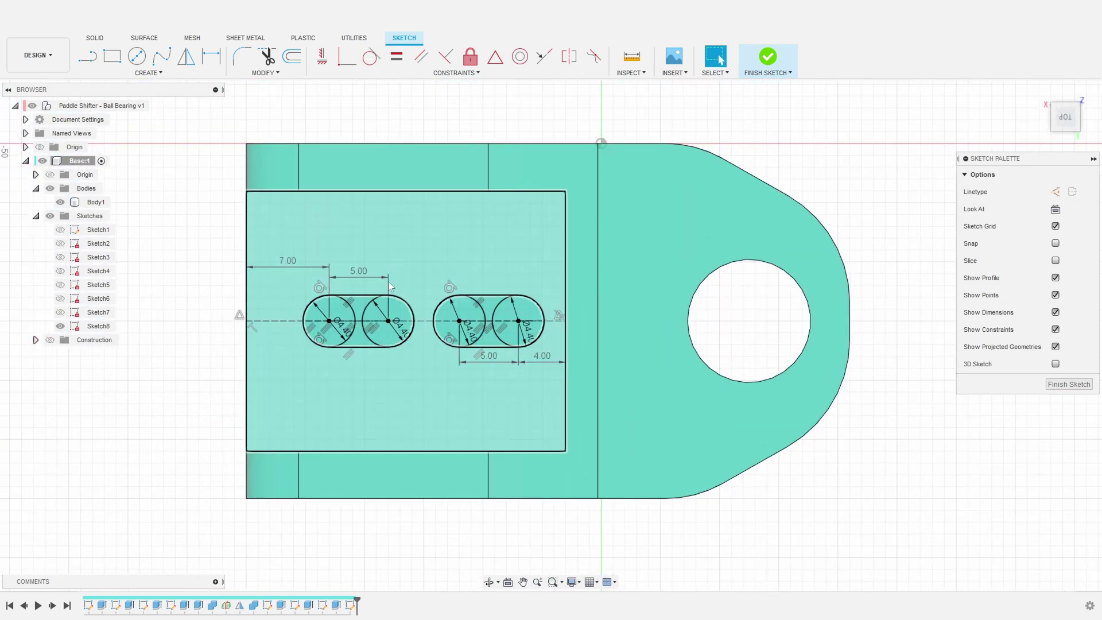
Set the centre-to-centre distance of both slots to 1.5 mm
double_click(358, 271)
text(1.5)
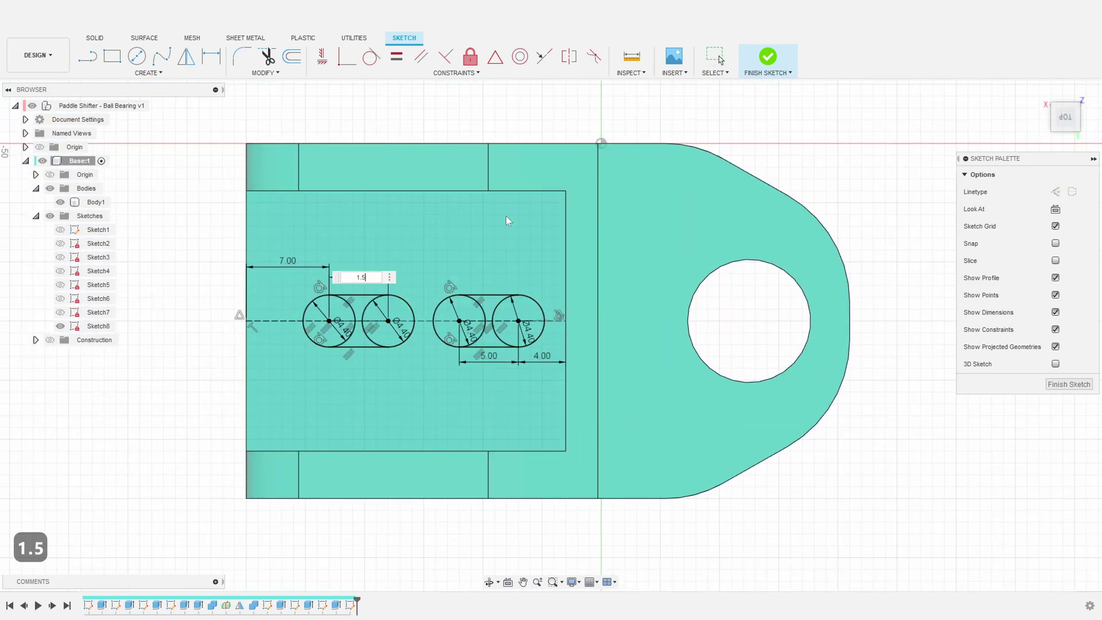
key(Return)
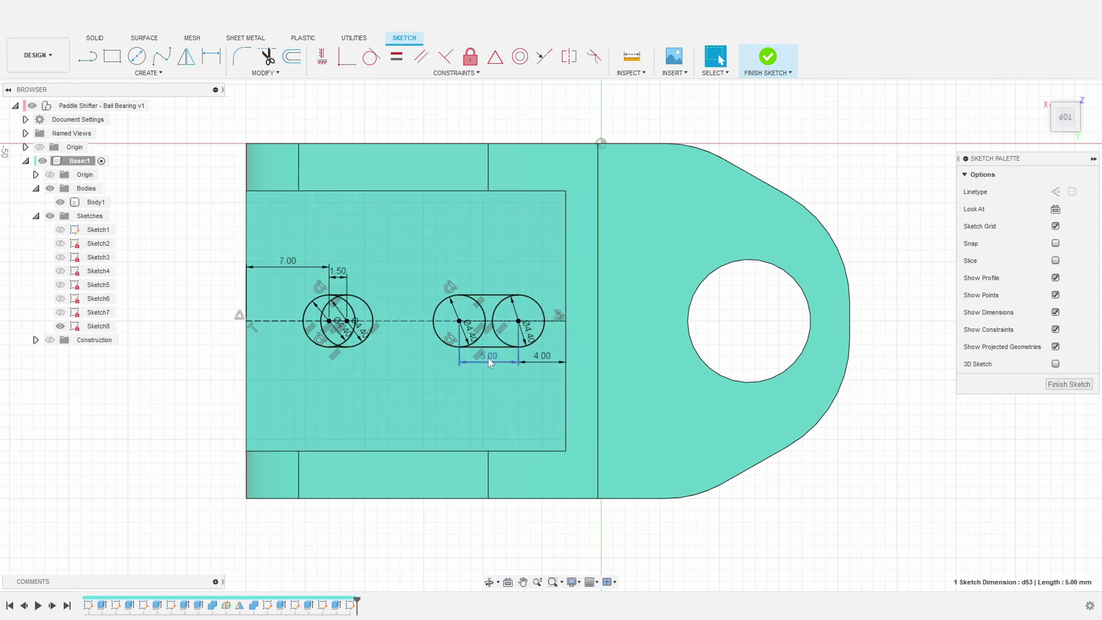
double_click(487, 357)
text(1.5)
key(Return)
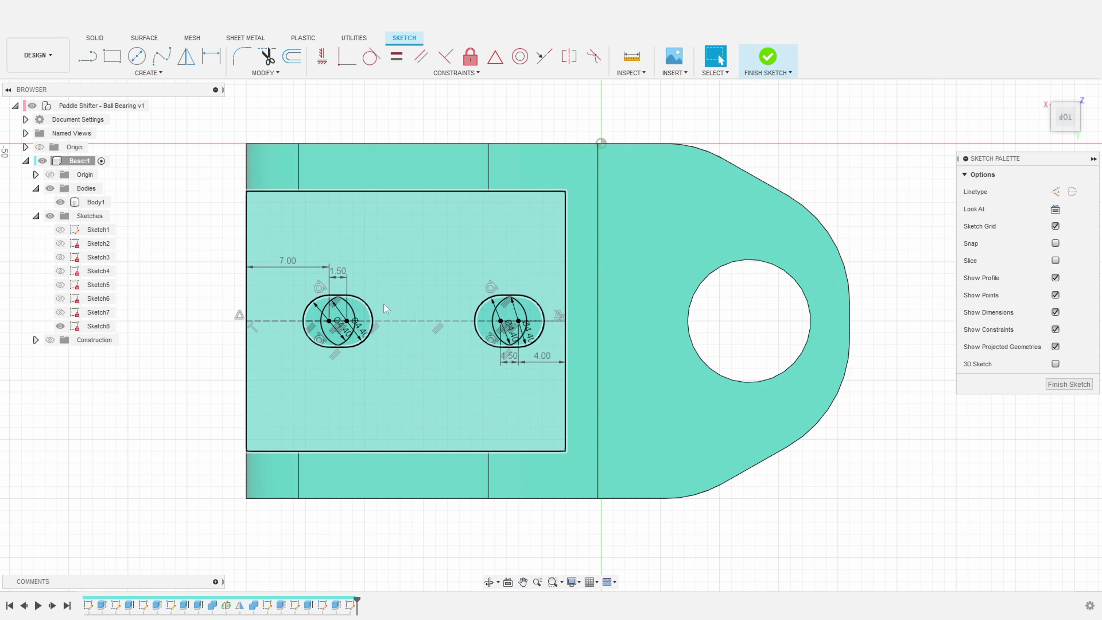
Set the first slot's distance from the open end to 12.3 mm and the second slot's distance from the inner wall to 3.2 mm
double_click(287, 260)
text(12.3)
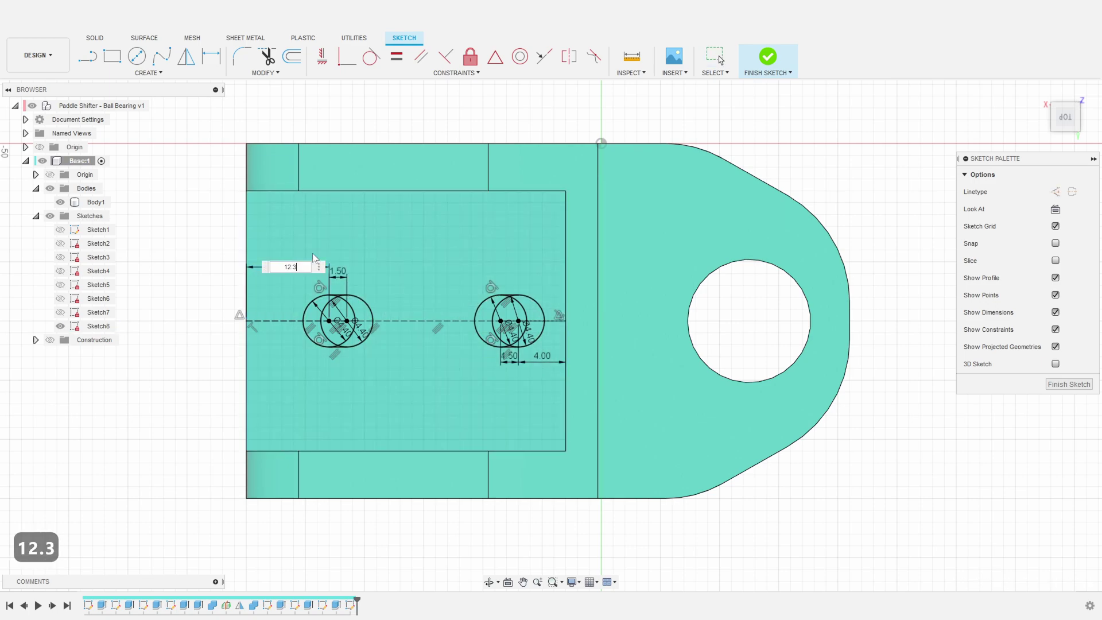
key(Return)
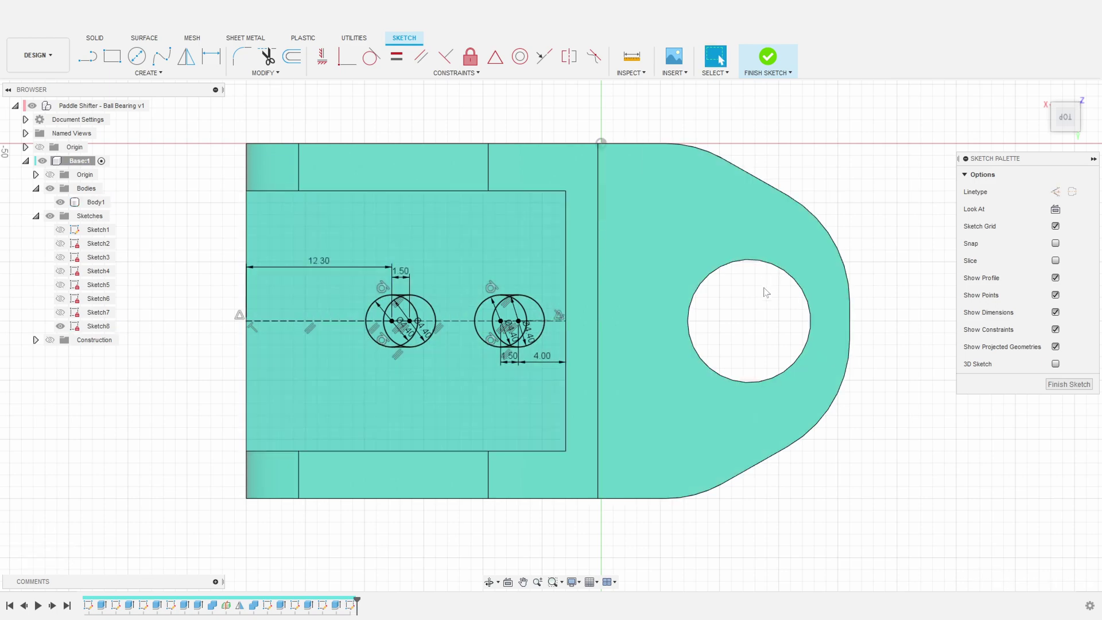
text(3.2)
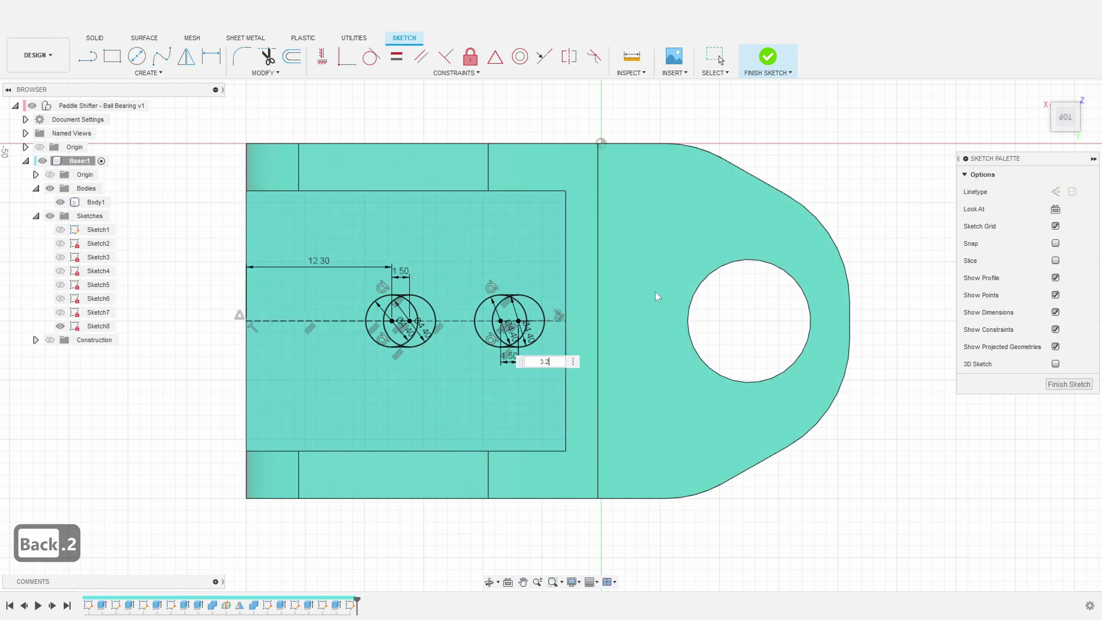
Dimension the second overlapping-circle pair 3.2 mm from the pocket's end edge and finish the sketch
key(Return)
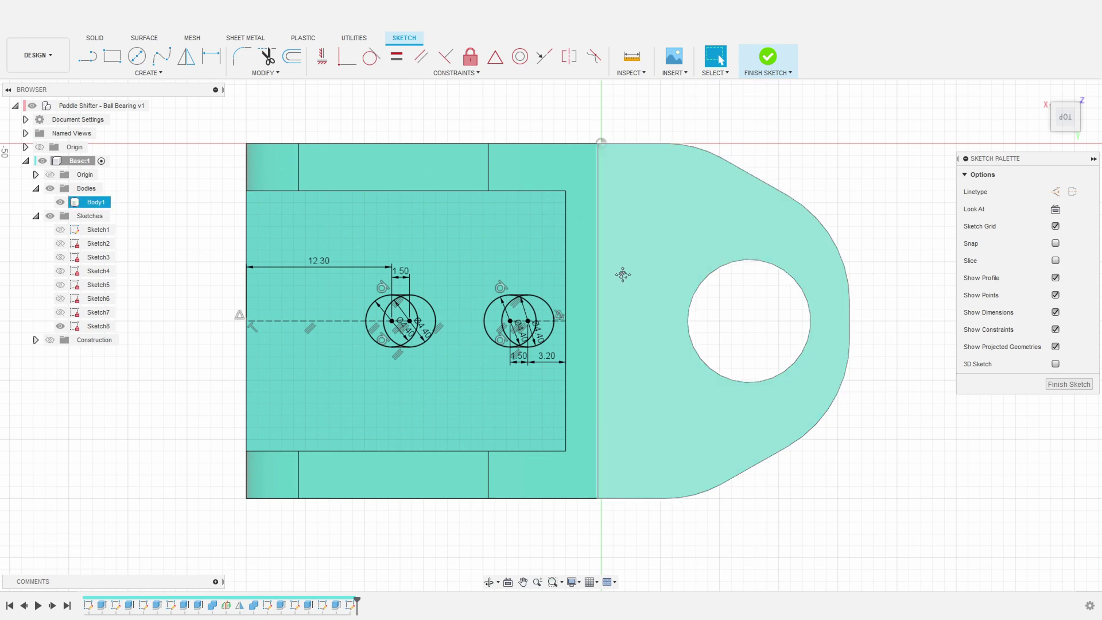
middle_drag(622, 278, 661, 269)
click(768, 56)
Start an extrusion using every region of both overlapping-circle slots, including the small slivers, as profiles
key(e)
scroll(660, 212, up, 2)
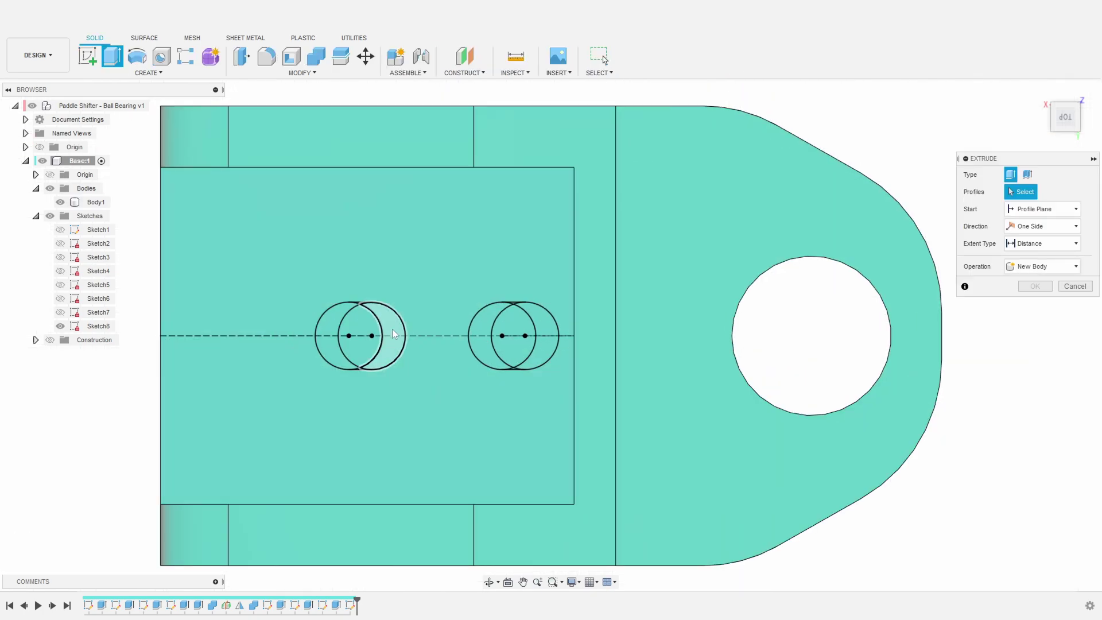
click(339, 336)
click(360, 335)
click(382, 336)
click(494, 336)
click(537, 336)
scroll(511, 358, up, 10)
click(508, 349)
scroll(508, 349, down, 3)
click(499, 153)
middle_drag(103, 310, 970, 273)
click(523, 113)
click(519, 337)
Extend the slot extrusion to the base's underside face so both slots are cut through the pocket floor
scroll(580, 428, down, 8)
shift+middle_drag(517, 476, 639, 149)
click(1043, 247)
click(1033, 271)
shift+middle_drag(660, 499, 521, 360)
click(696, 425)
key(Return)
Start a new sketch on the underside face of the base
scroll(721, 423, down, 4)
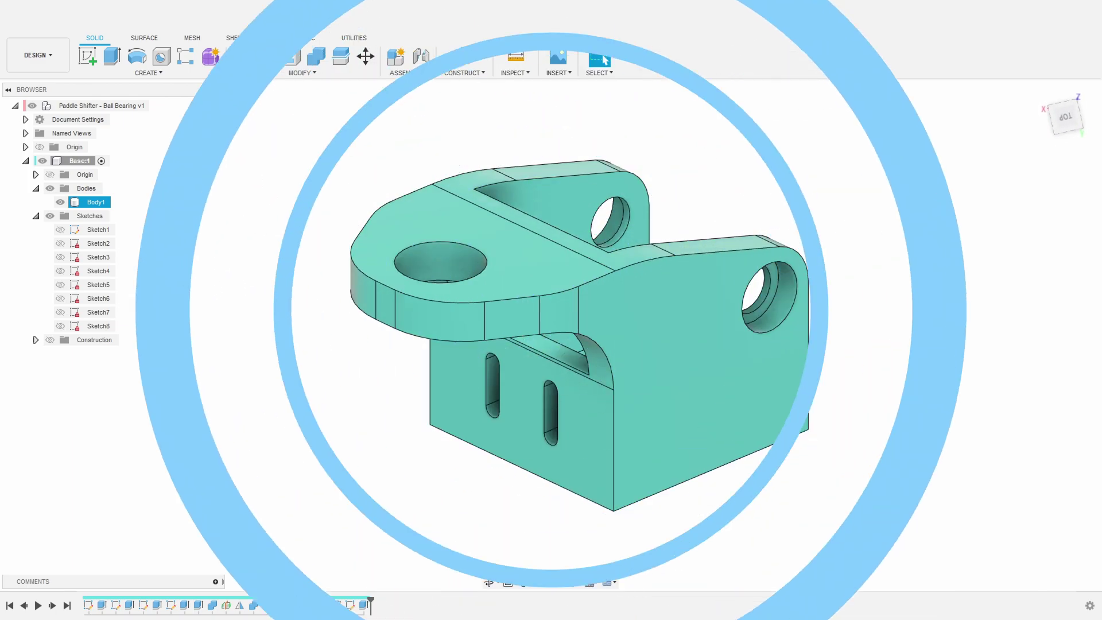
shift+middle_drag(873, 442, 861, 396)
click(87, 56)
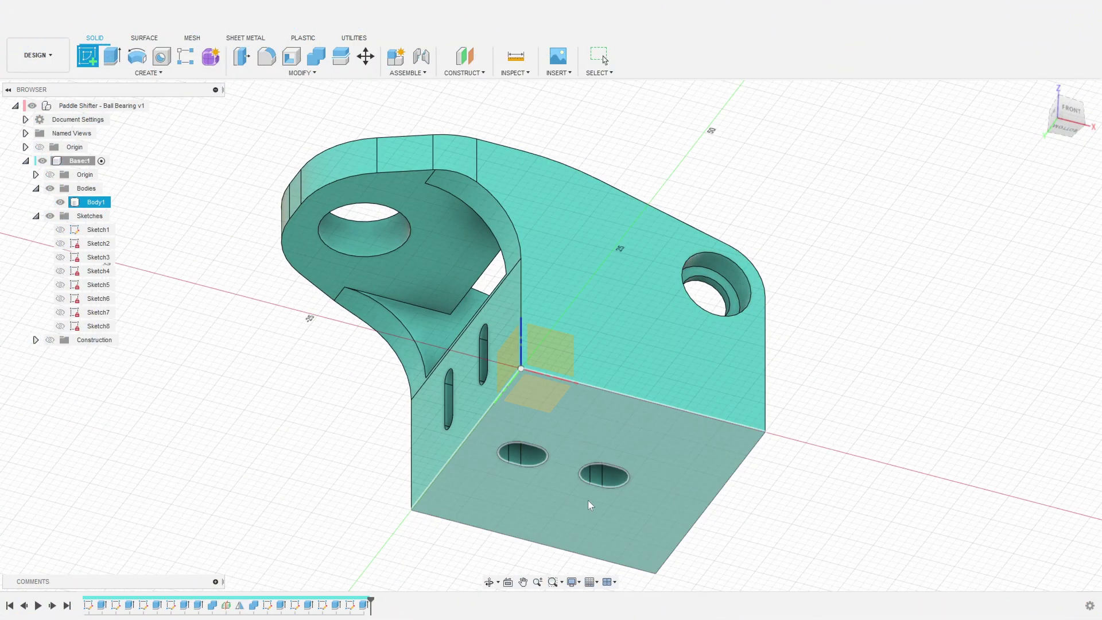
click(583, 516)
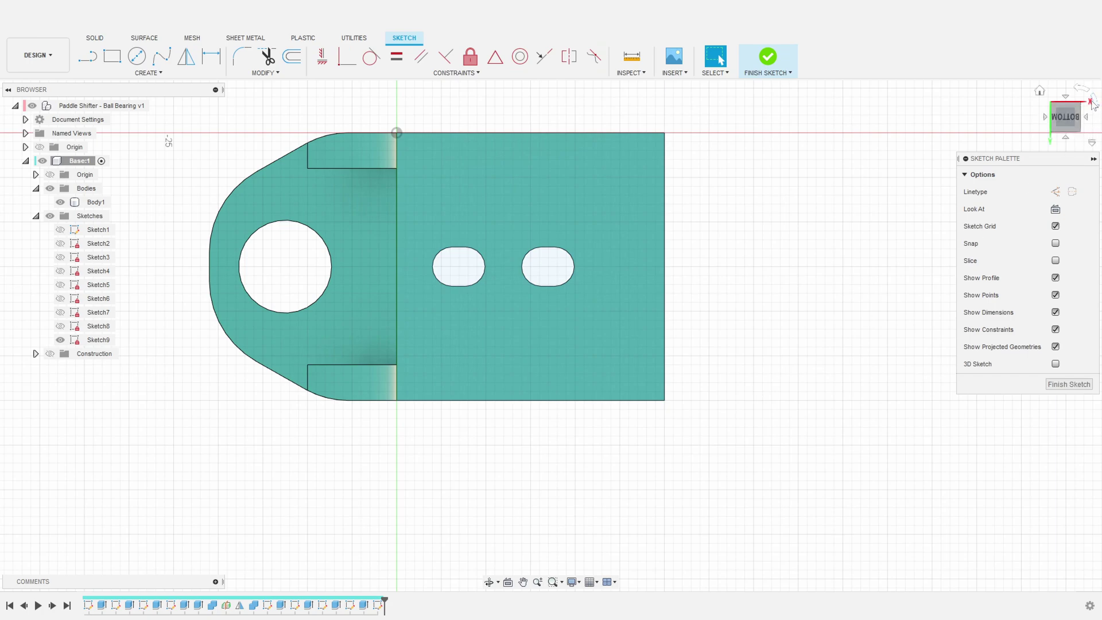
click(1093, 101)
click(1093, 101)
middle_drag(733, 426, 615, 320)
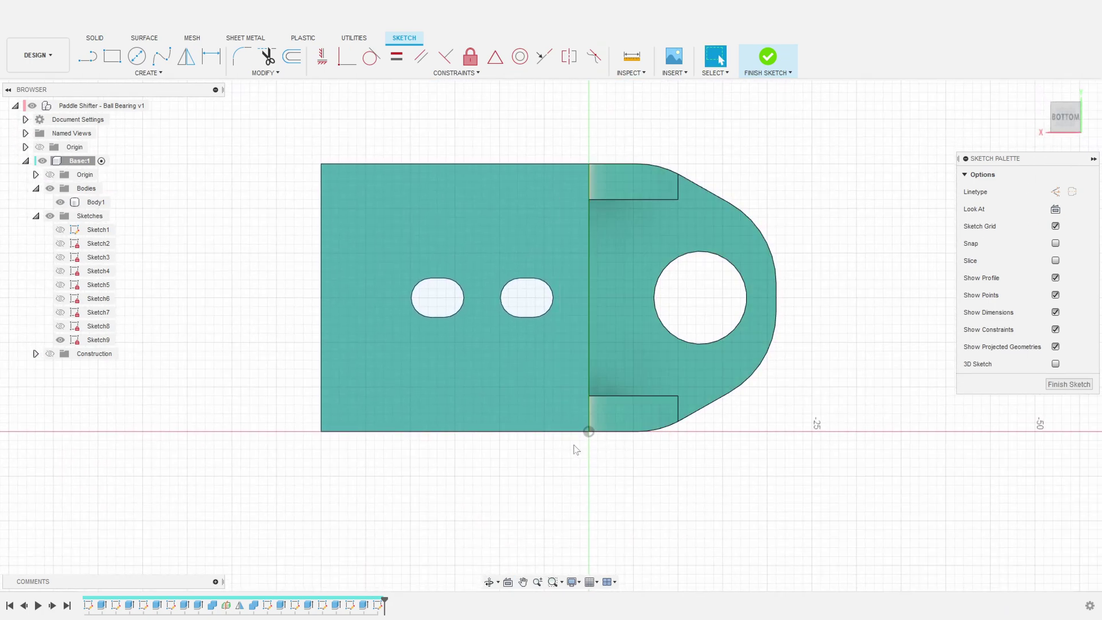
scroll(576, 450, up, 2)
middle_drag(561, 403, 532, 422)
Draw a 3 mm vertical construction line from the origin along the underside's edge
key(l)
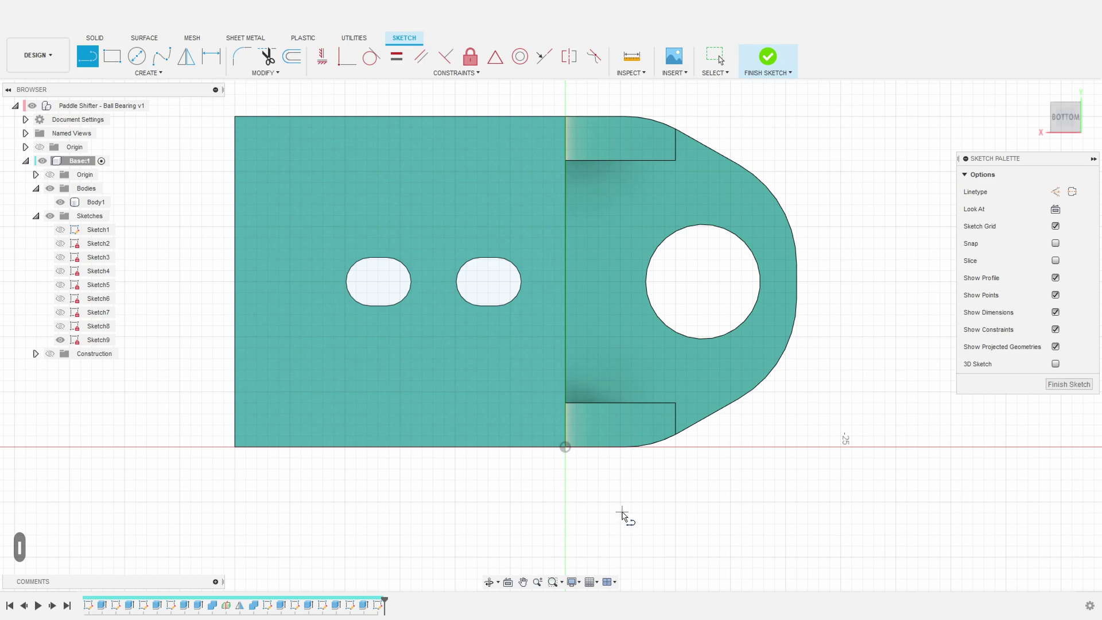
click(566, 446)
text(3)
key(Return)
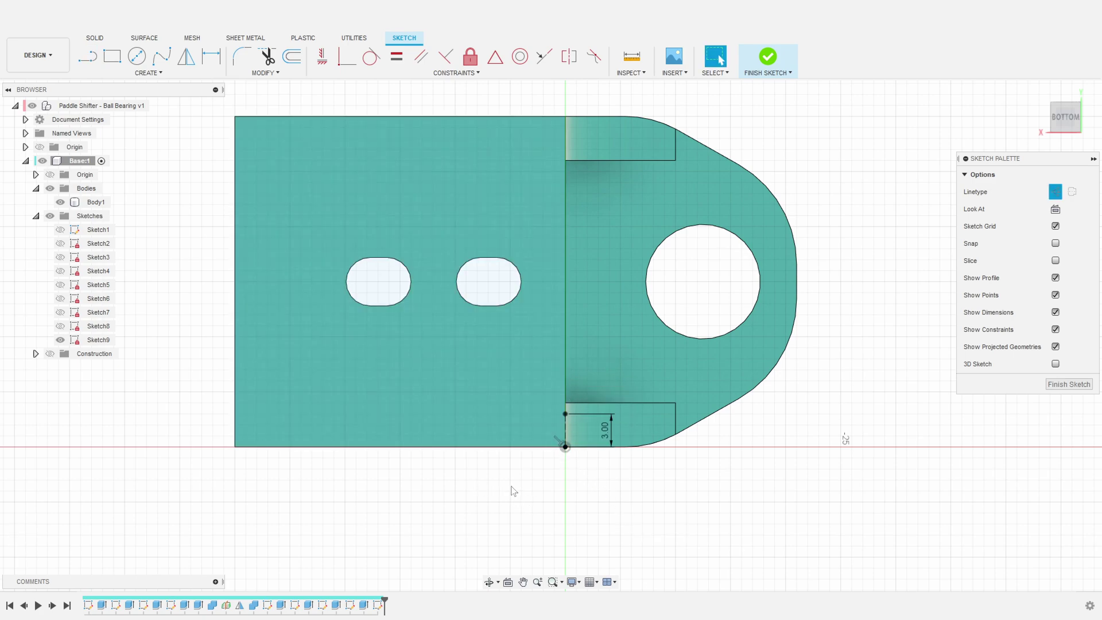
Draw a solid horizontal line from the construction line's end across the underside and set its length to 17 mm
key(x)
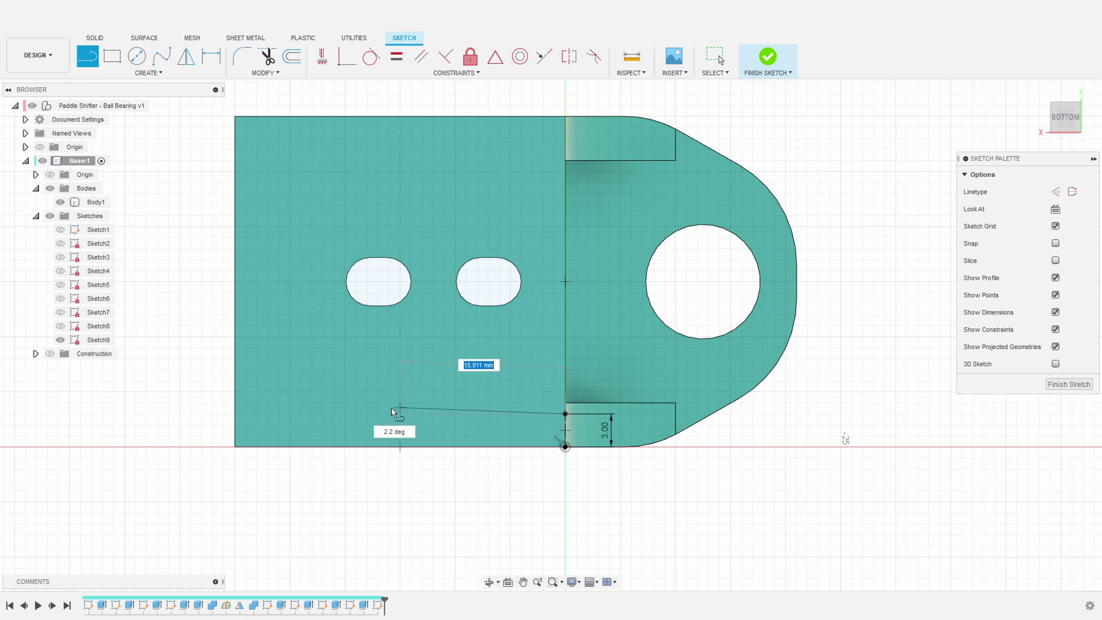
key(Return)
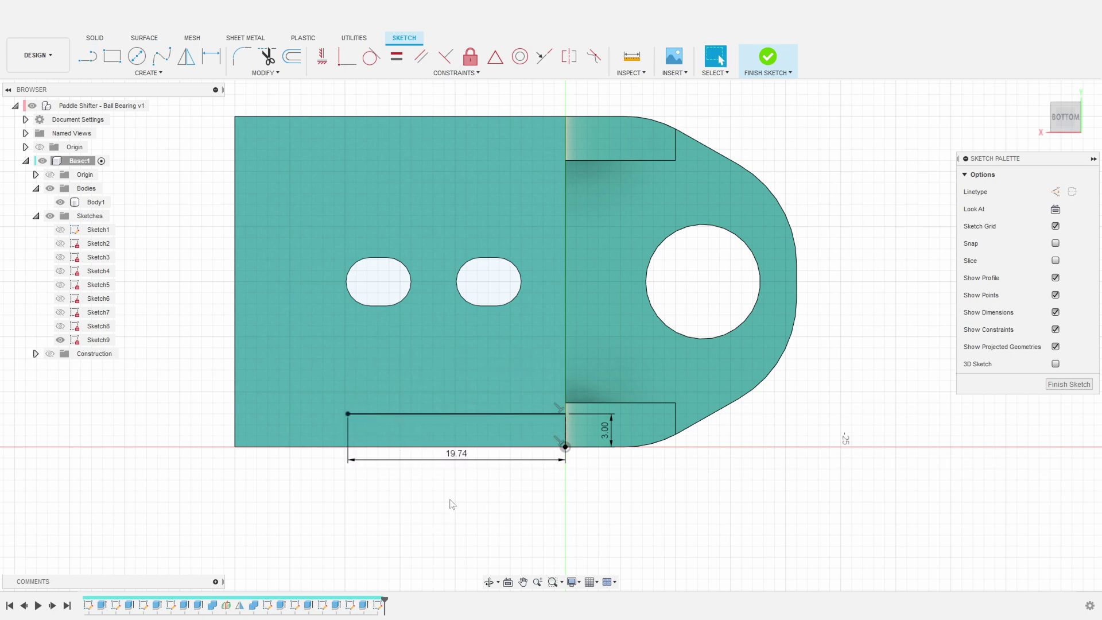
key(d)
click(459, 448)
key(Escape)
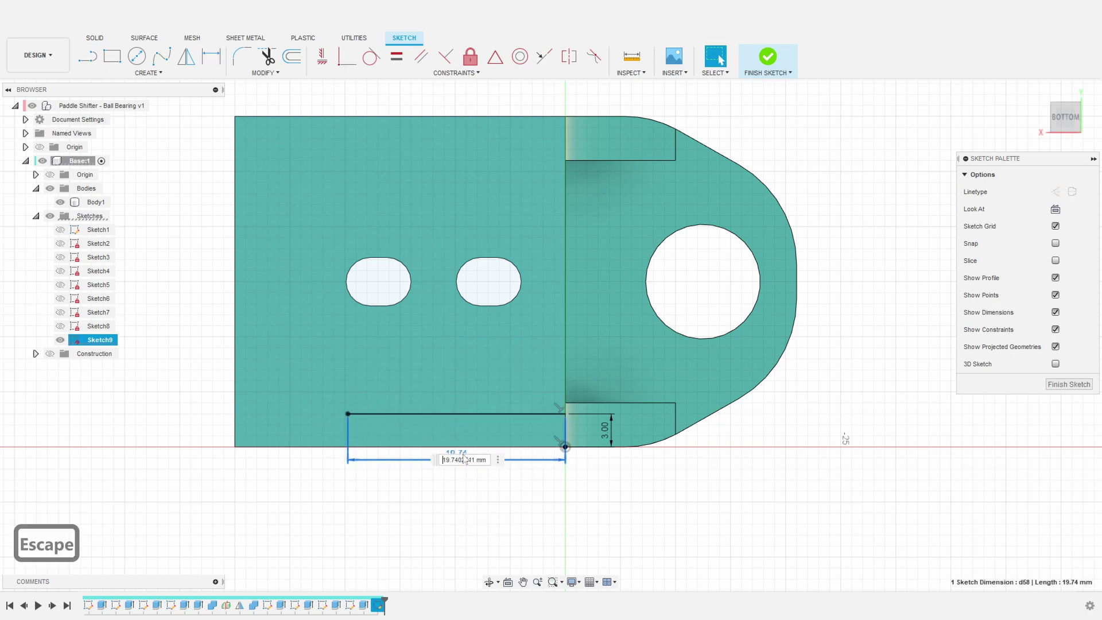
text(17)
key(Return)
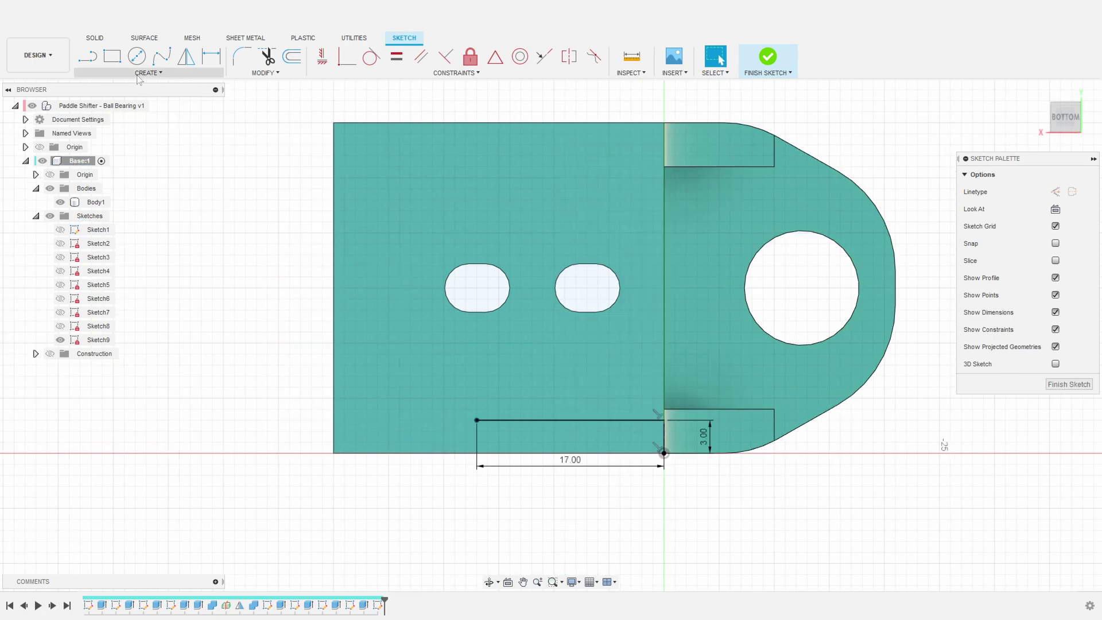
Draw an arc of about 15.5 mm radius from the 17 mm line's free end to the base's end edge, tangent to the line
click(149, 73)
mouse_move(116, 125)
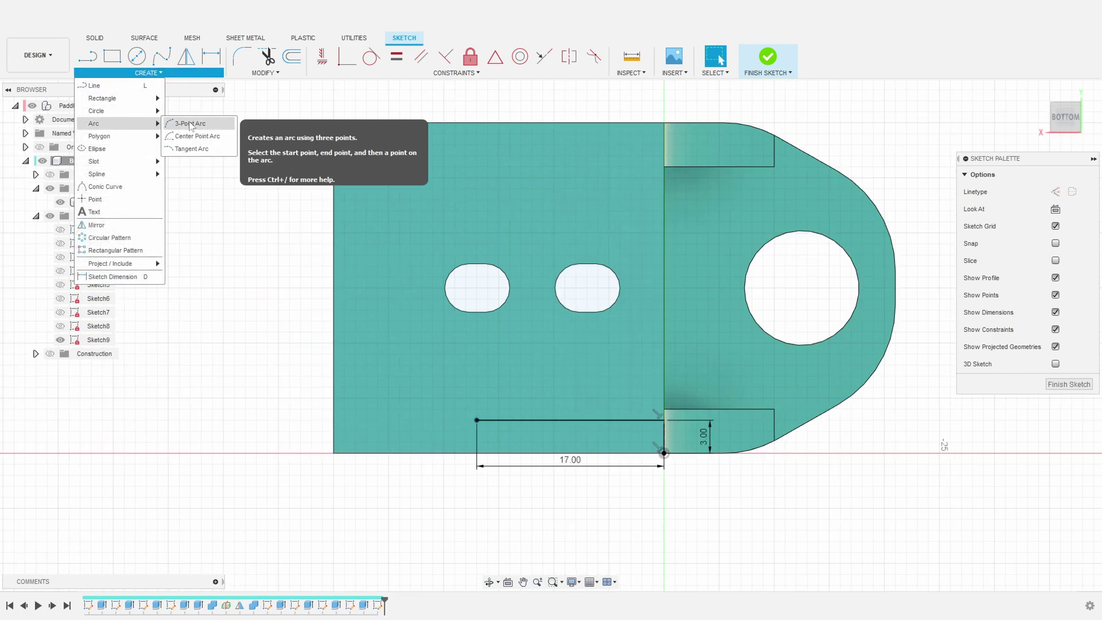
click(192, 123)
click(477, 421)
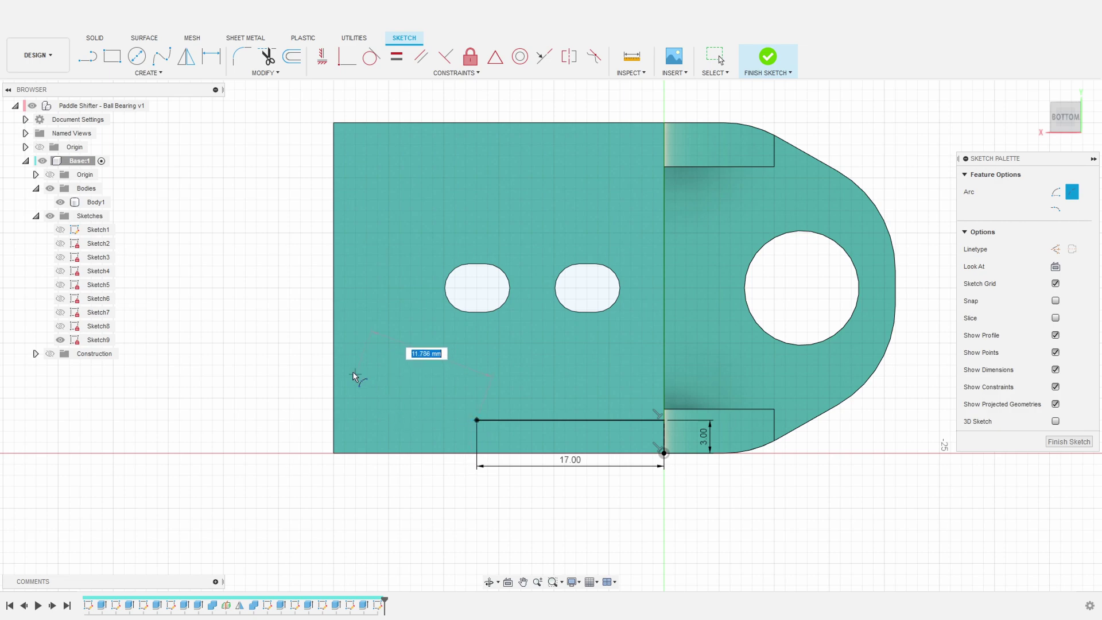
click(390, 397)
key(Escape)
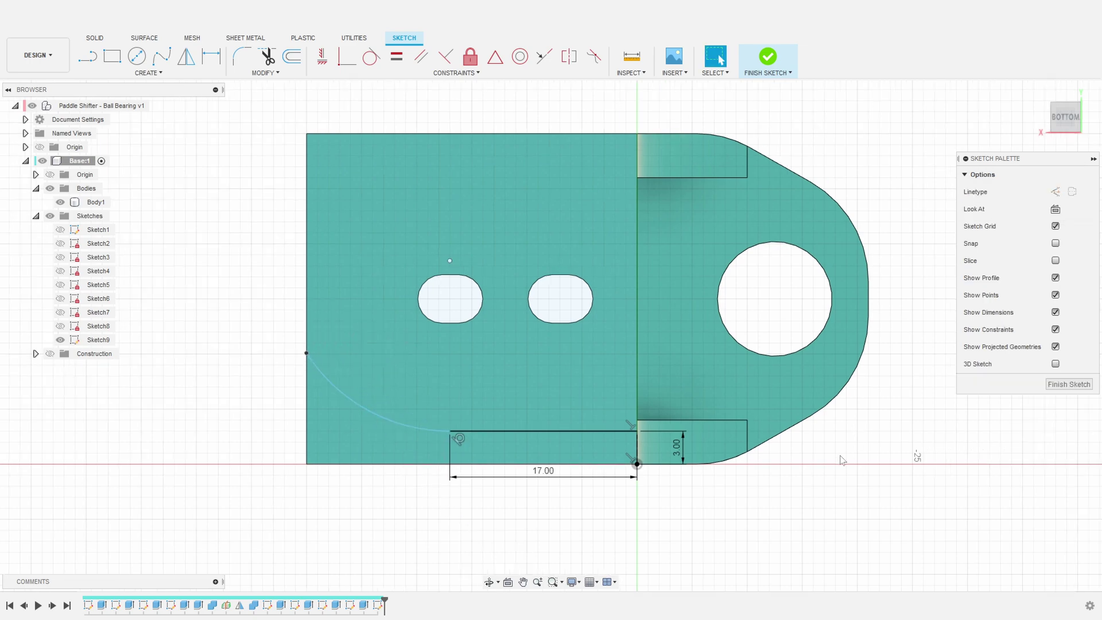
Offset the arc and the 17 mm line by 3.5 mm towards the slots
click(372, 412)
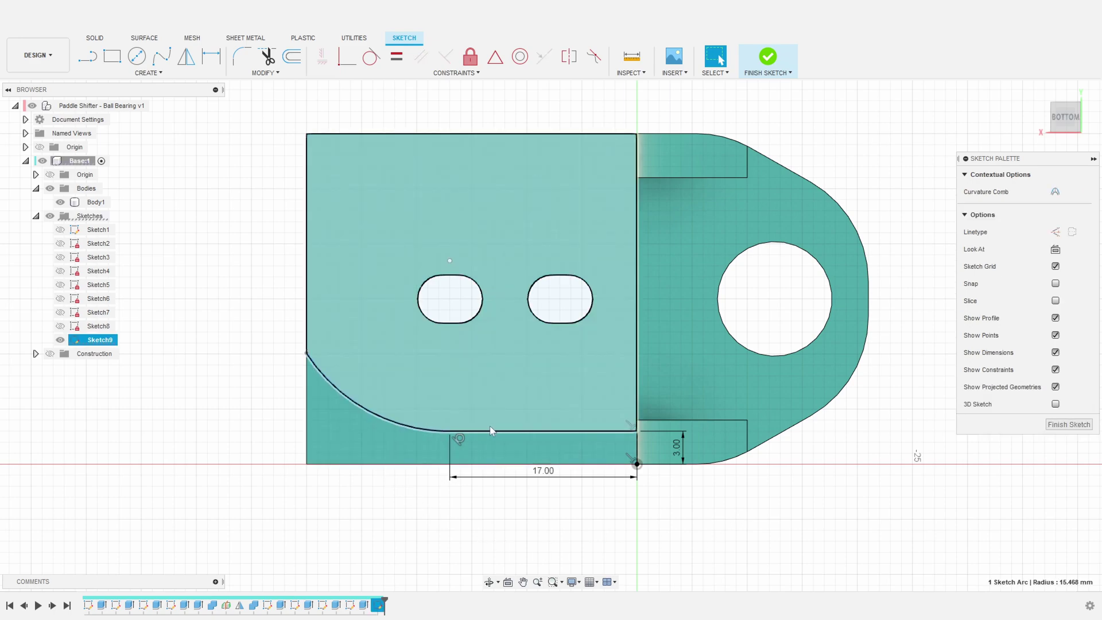
shift+click(503, 431)
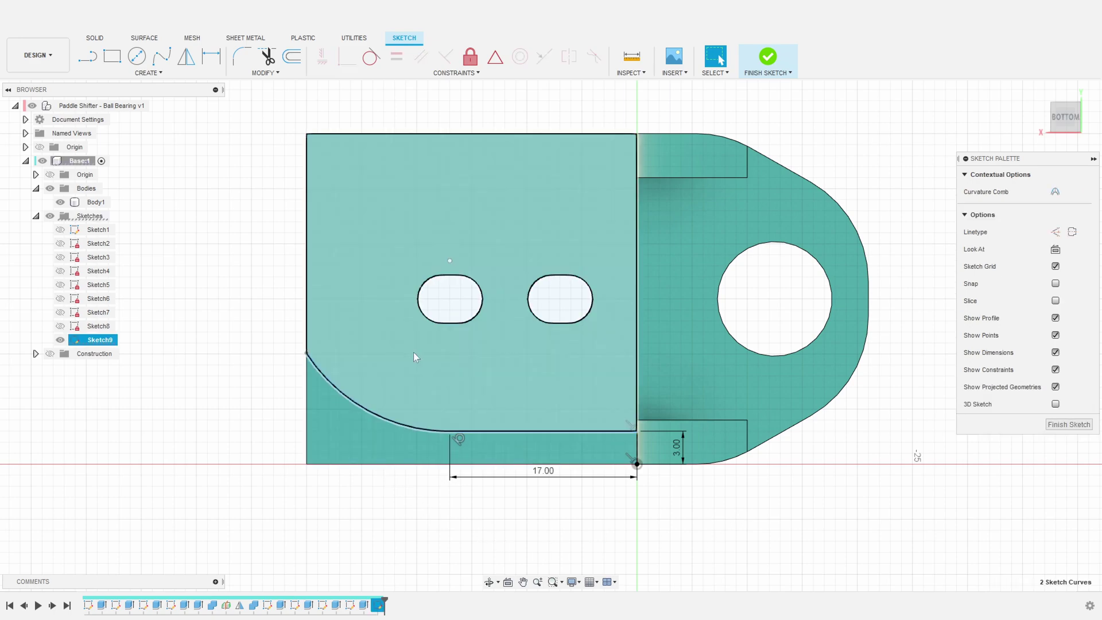
click(291, 56)
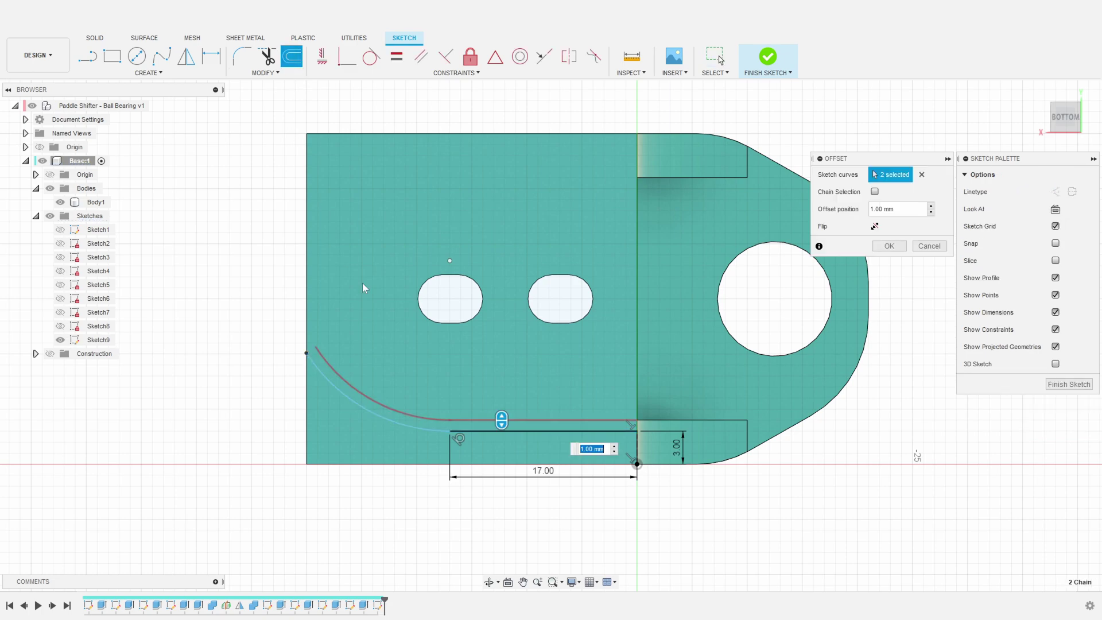
text(3.5)
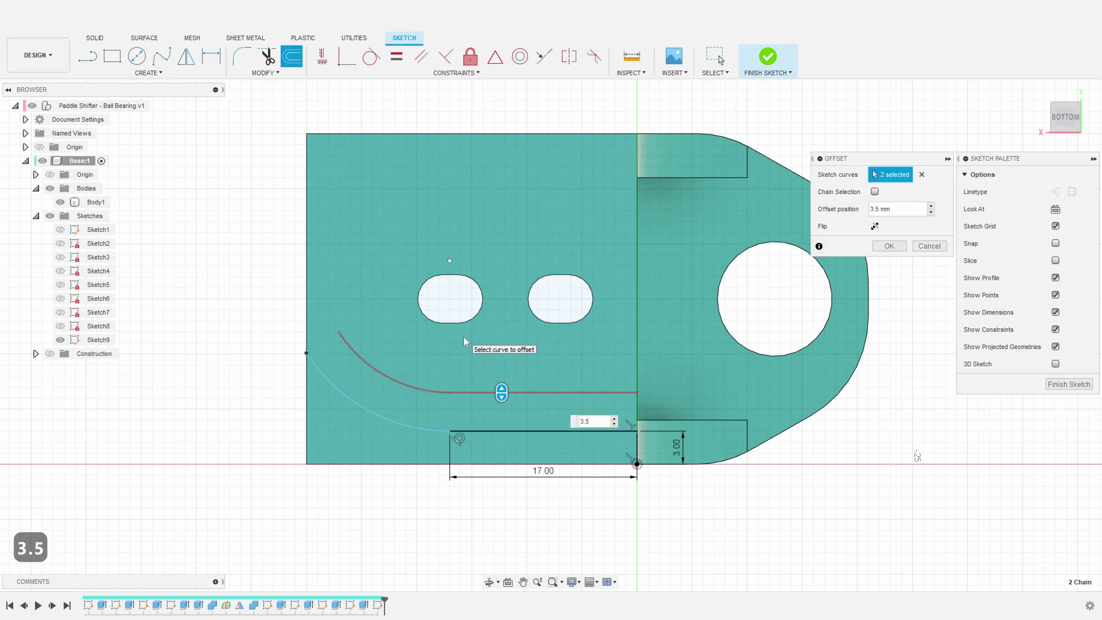
key(Return)
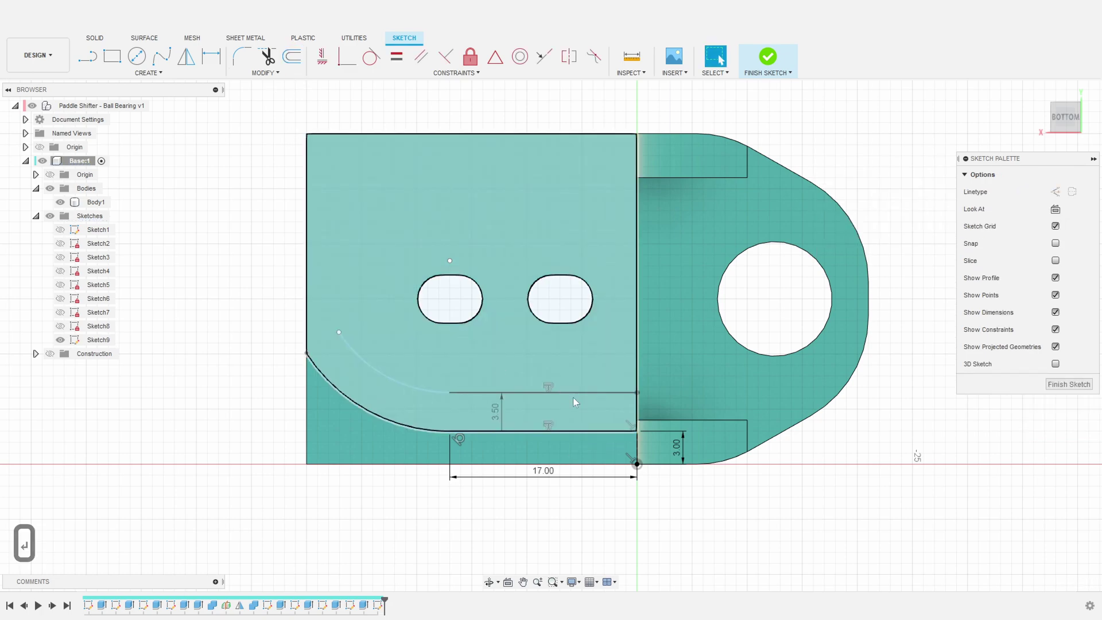
Draw a construction centreline through both slots, between the midpoints of the underside's two end edges
key(l)
key(x)
click(302, 313)
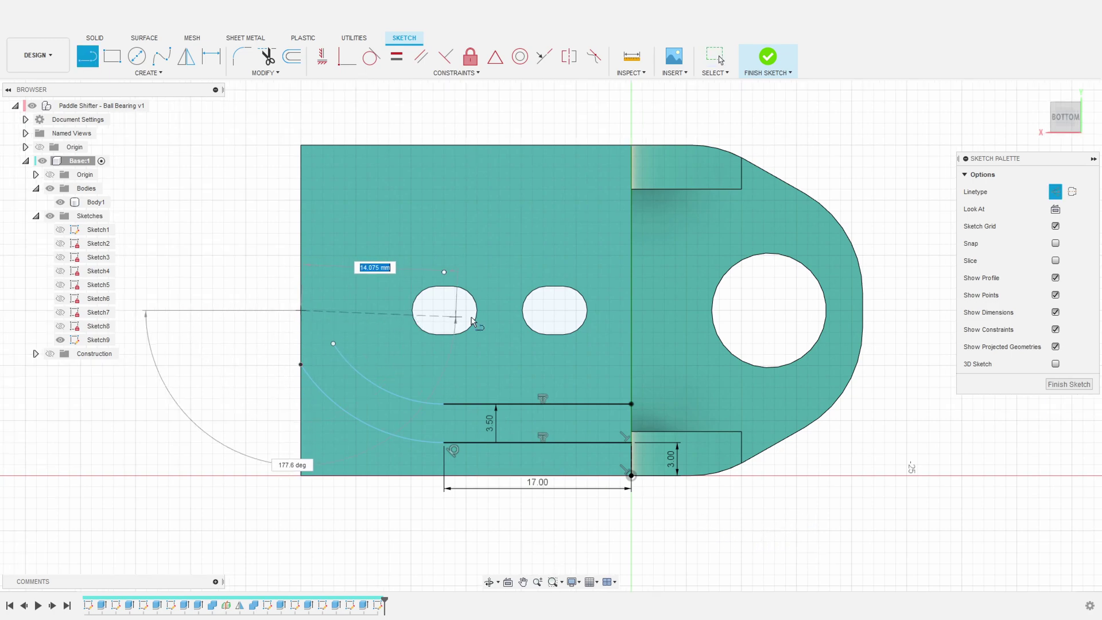
double_click(632, 311)
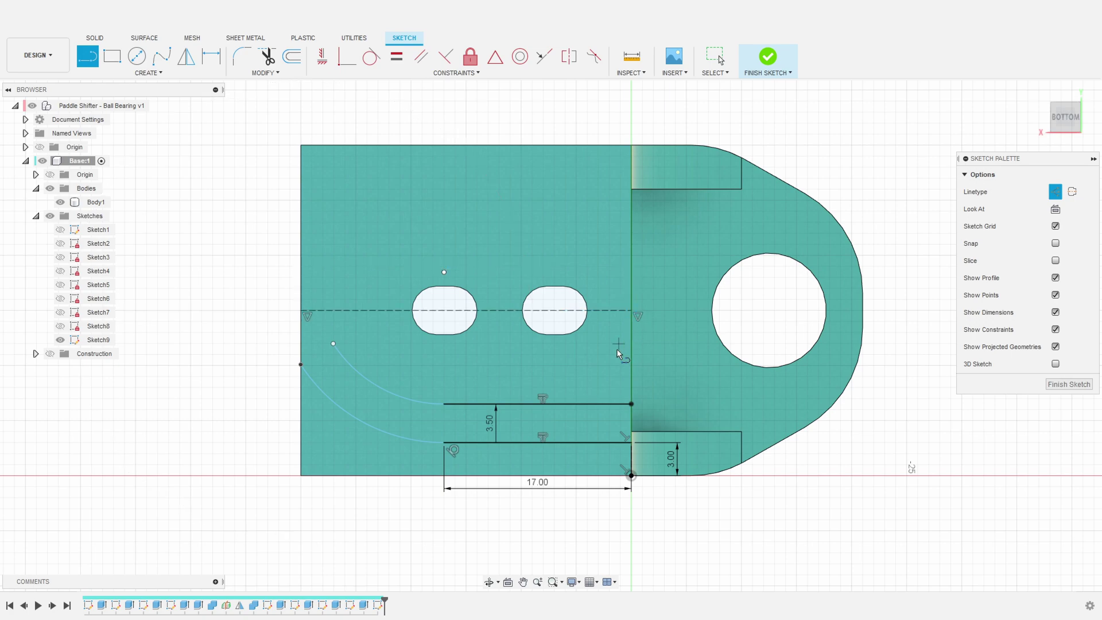
key(Escape)
key(Escape)
Draw an arc connecting the centreline near the base's end edge to the free end of the offset arc
scroll(87, 432, up, 1)
click(148, 73)
mouse_move(133, 125)
click(190, 123)
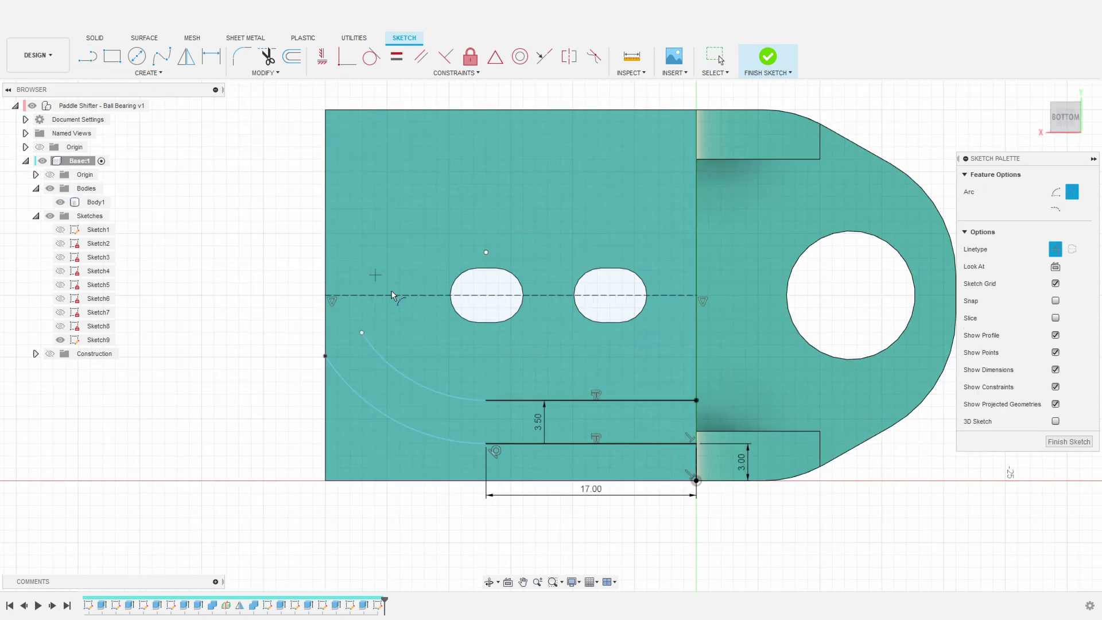
click(355, 295)
scroll(362, 318, up, 4)
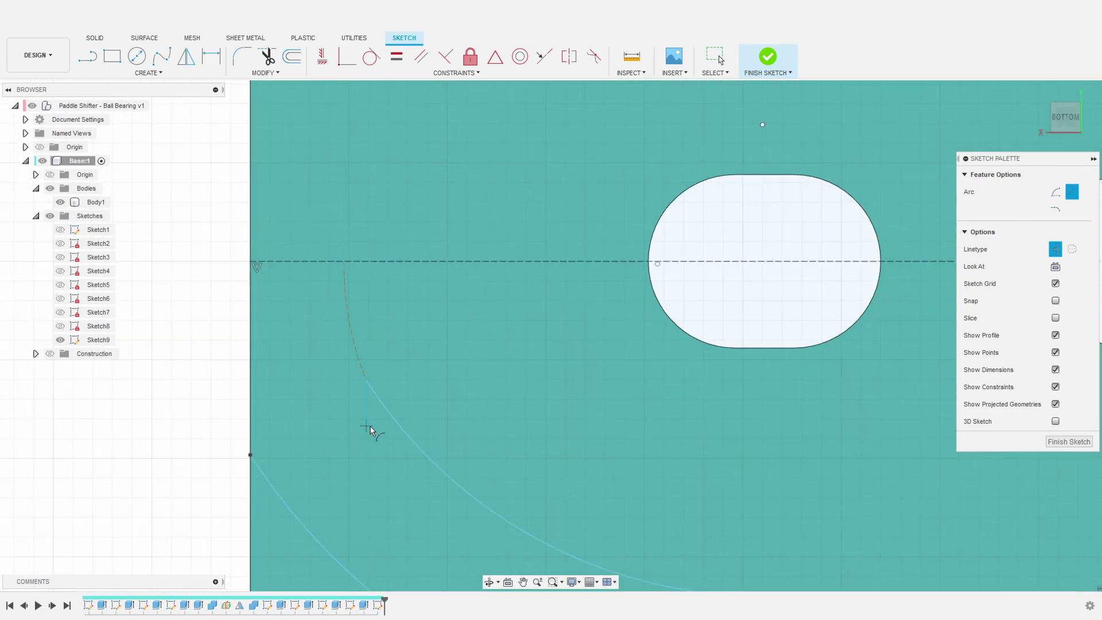
Change the connecting arc to normal geometry and make it tangent to the offset arc
key(Escape)
scroll(372, 434, down, 3)
click(364, 390)
key(Escape)
click(371, 56)
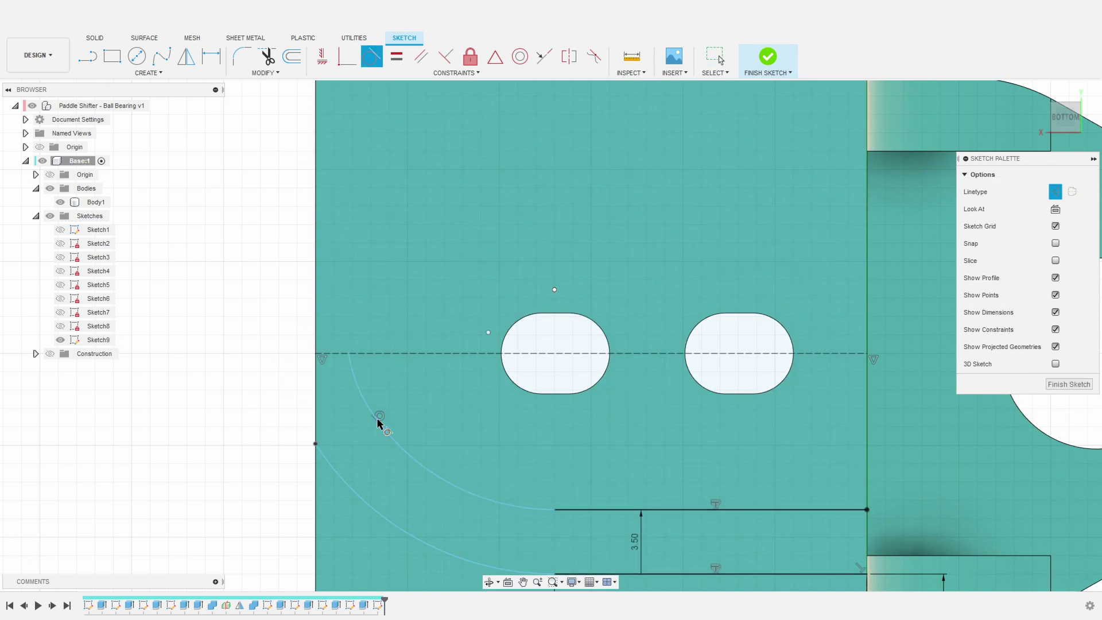
key(Escape)
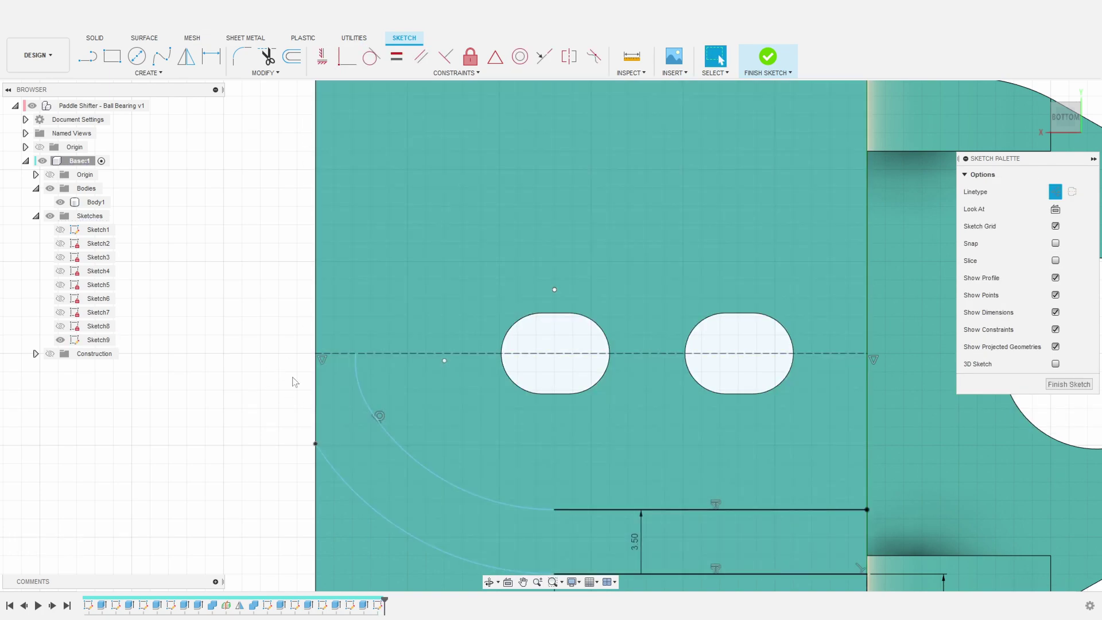
Draw a vertical construction line from the connecting arc's end on the centreline and make the arc tangent to it
key(l)
click(354, 354)
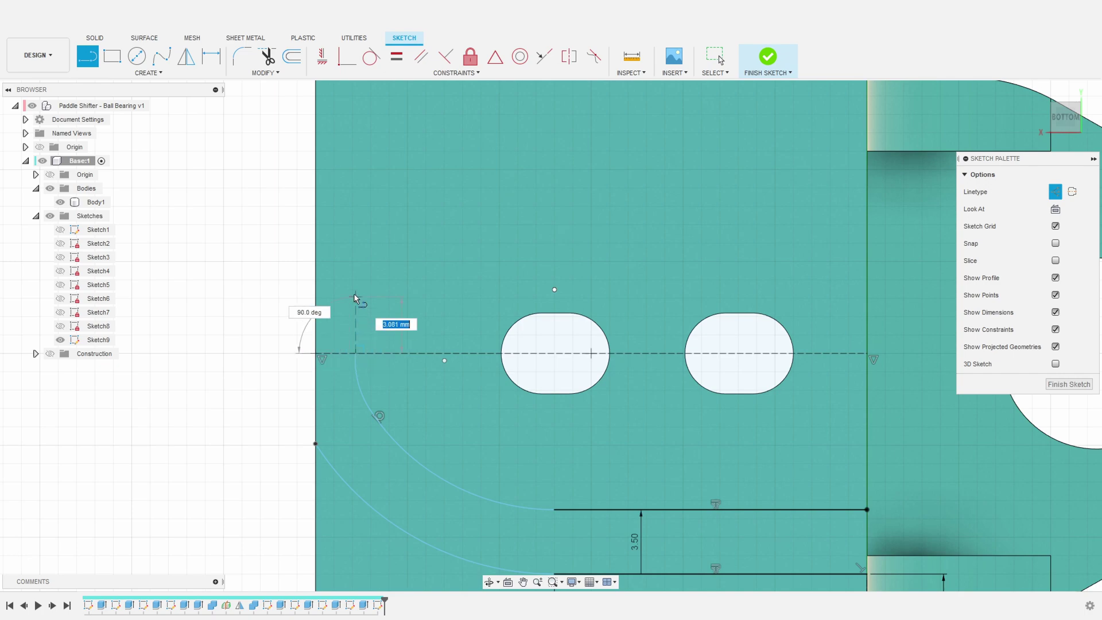
click(356, 283)
key(Escape)
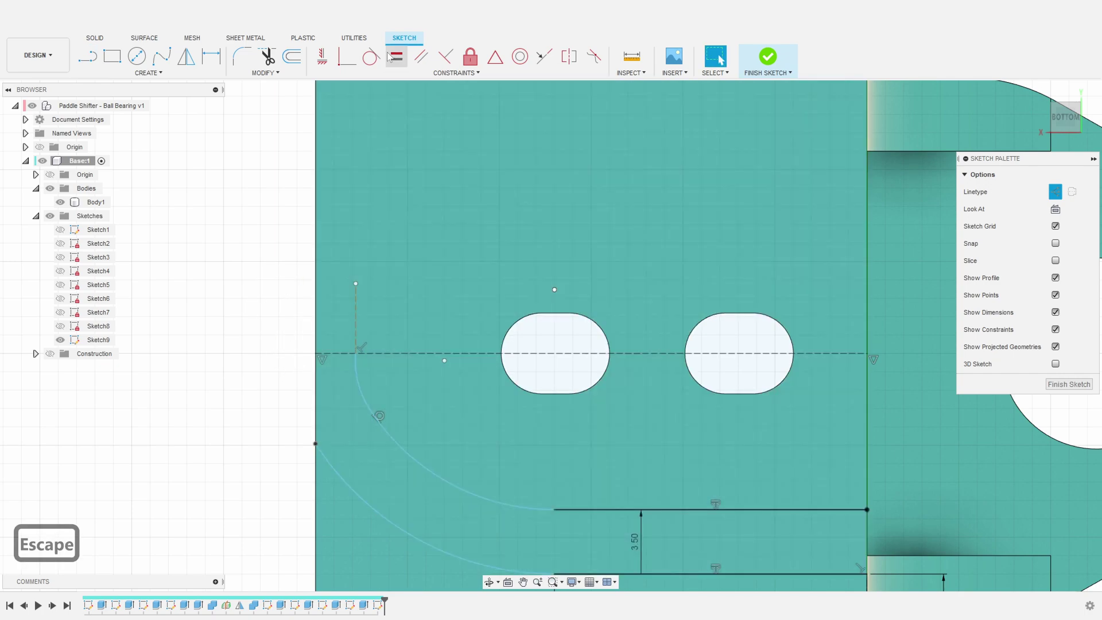
click(371, 56)
click(356, 361)
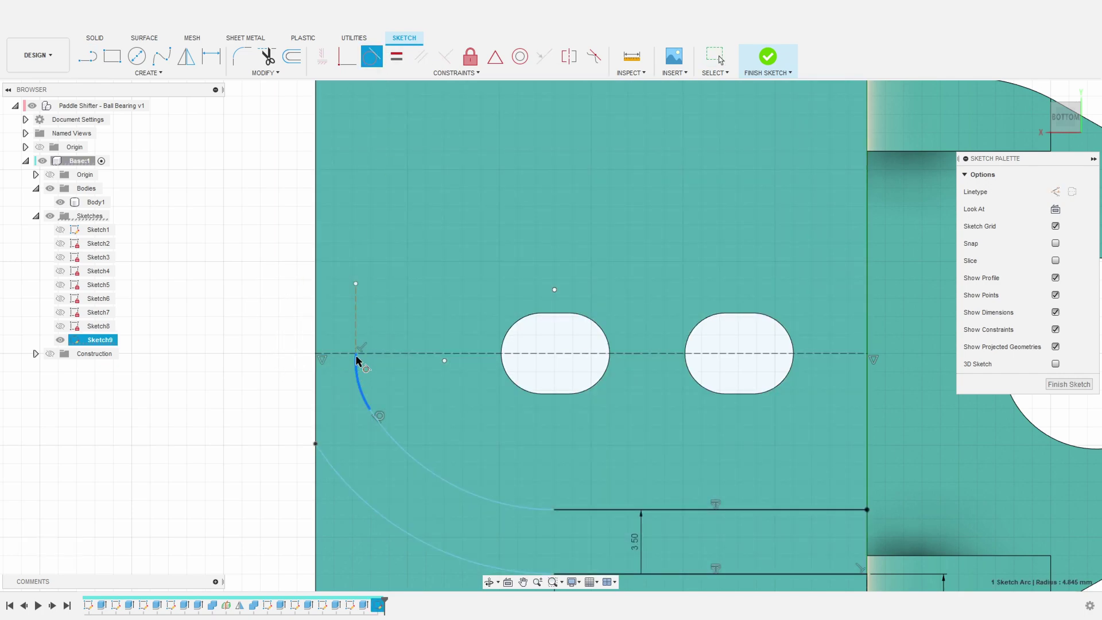
click(355, 325)
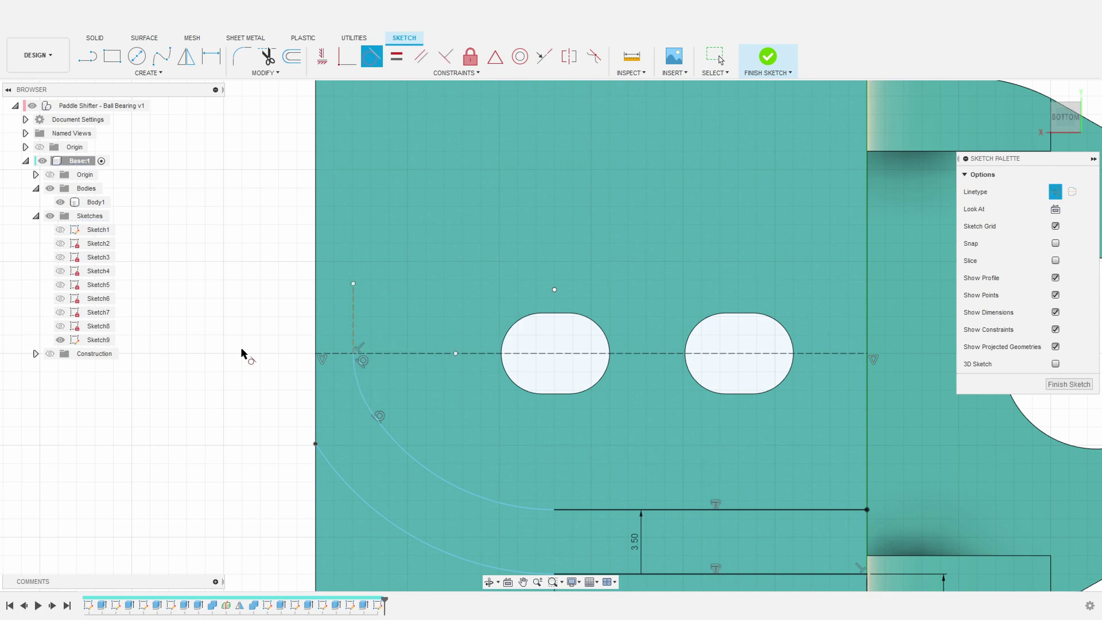
Mirror the inner and outer arcs and lines of the profile about the construction centreline
scroll(187, 204, down, 3)
click(186, 56)
click(297, 320)
click(313, 349)
click(333, 412)
click(442, 433)
click(447, 396)
click(606, 298)
key(Return)
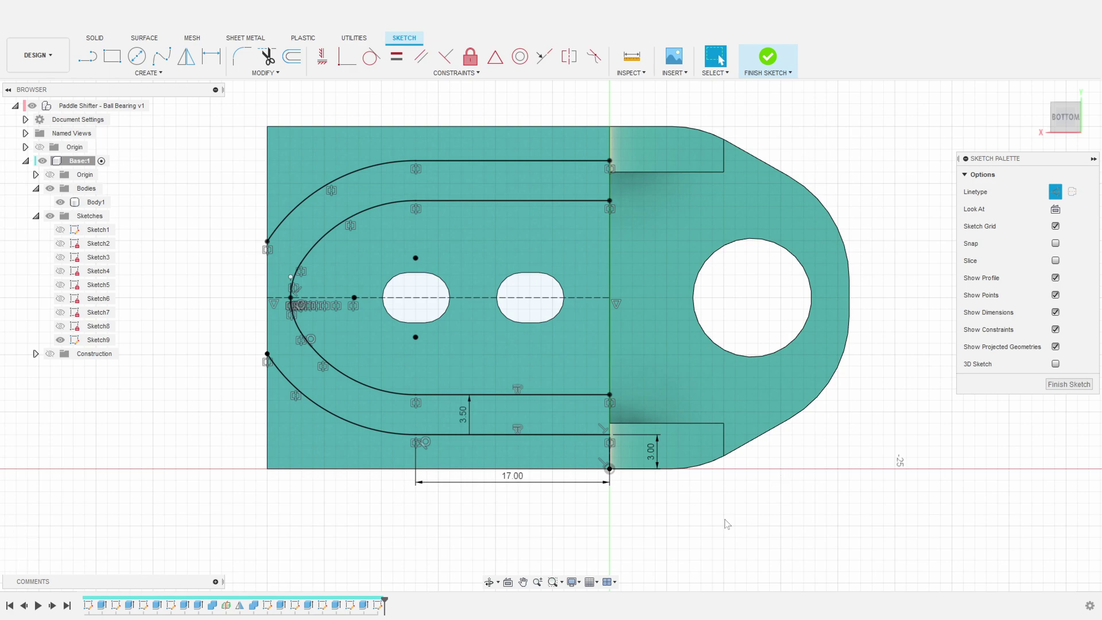
Finish the sketch and extrude the U-shaped profile -2 mm to cut a groove into the base's underside
scroll(726, 519, down, 1)
mouse_move(738, 525)
shift+middle_down()
mouse_move(711, 529)
mouse_move(724, 539)
shift+middle_up()
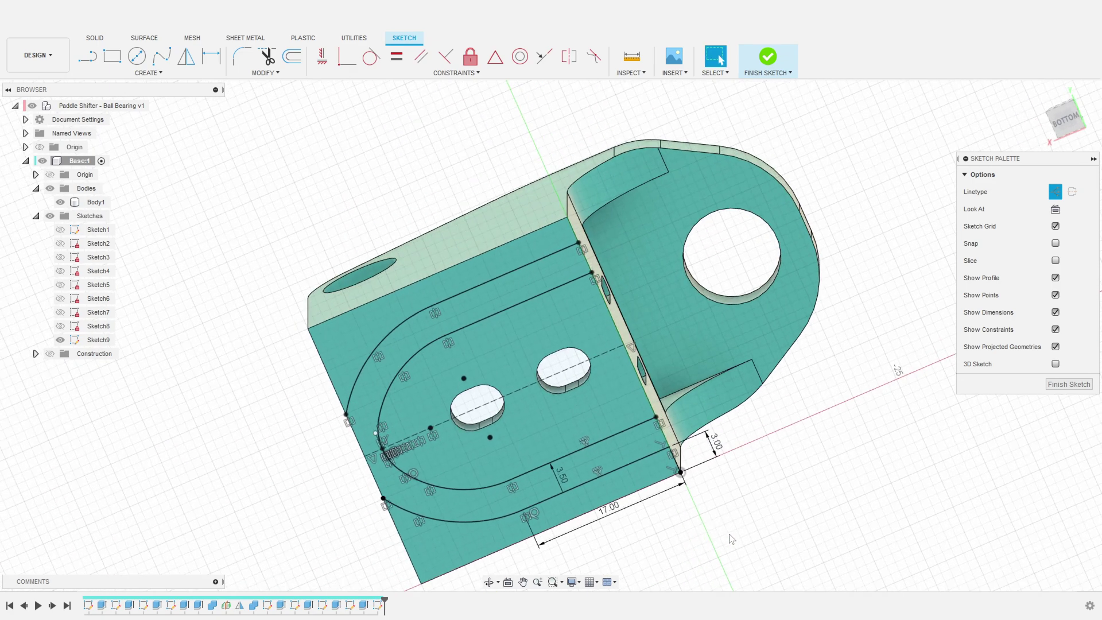
click(768, 56)
click(473, 335)
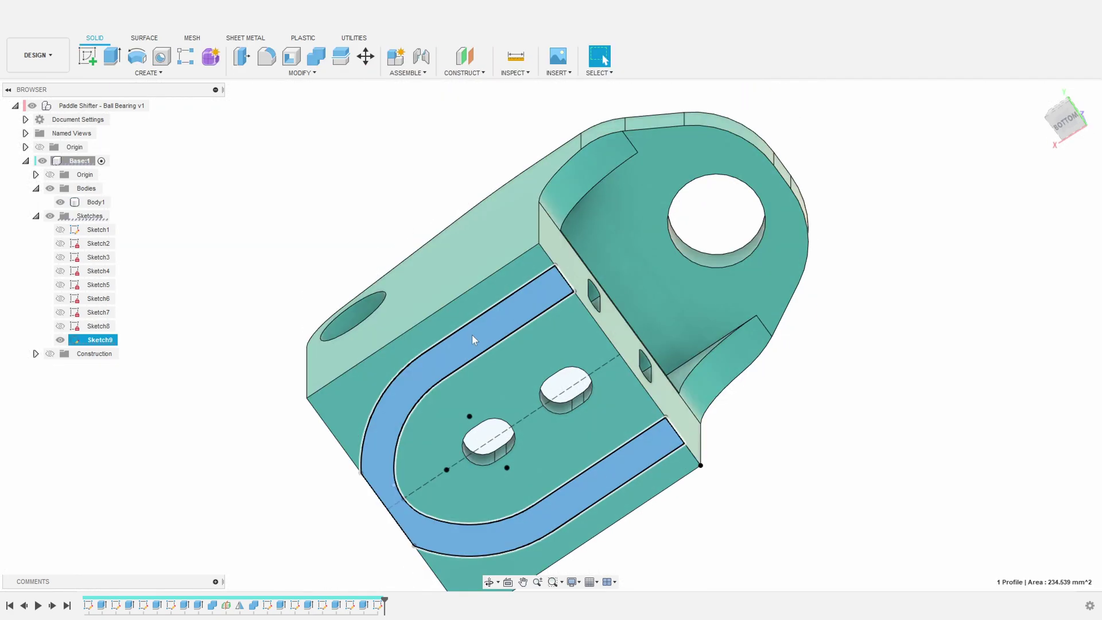
text(e)
text(2)
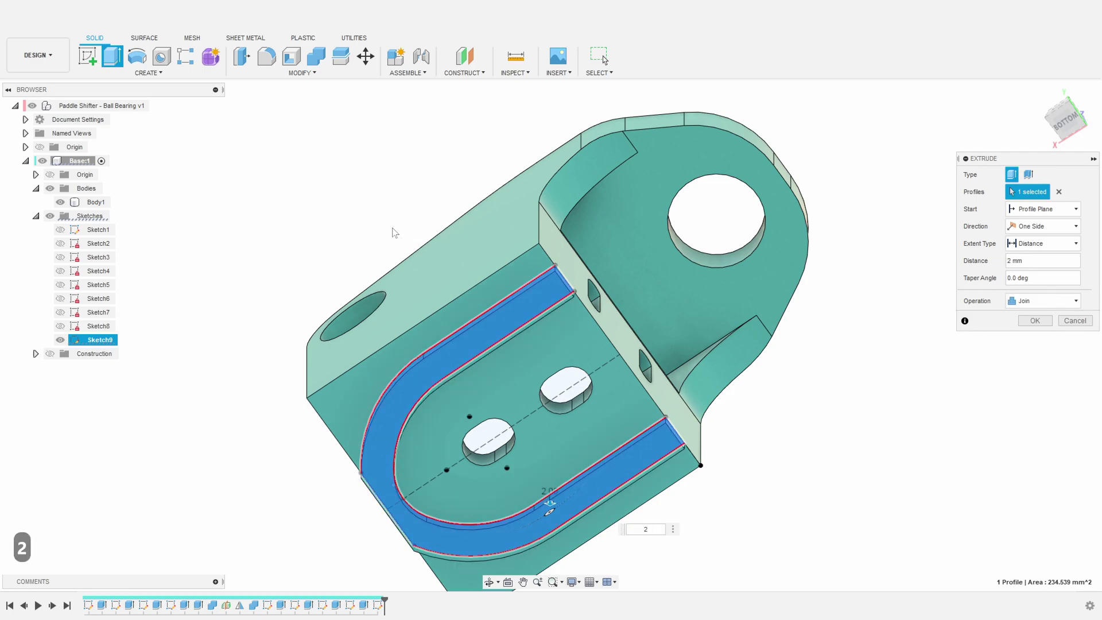
key(Left)
text(-)
shift+middle_drag(517, 402, 608, 418)
key(Return)
shift+middle_drag(829, 373, 861, 419)
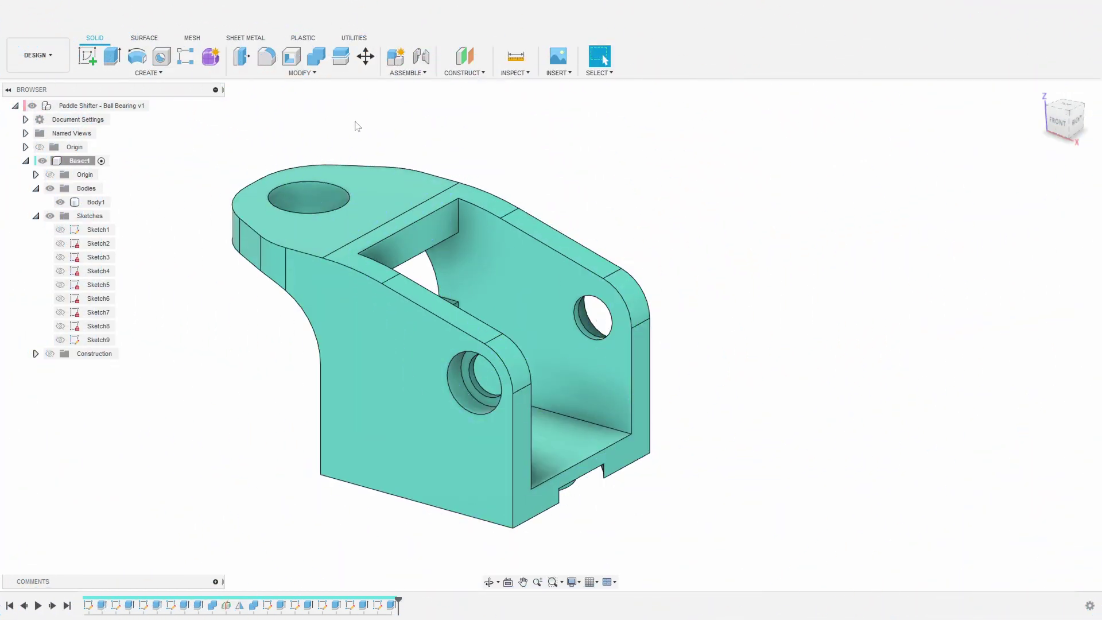
Fillet the tangent chain of outer edges around the base's top and side arms with a 1 mm radius
key(f)
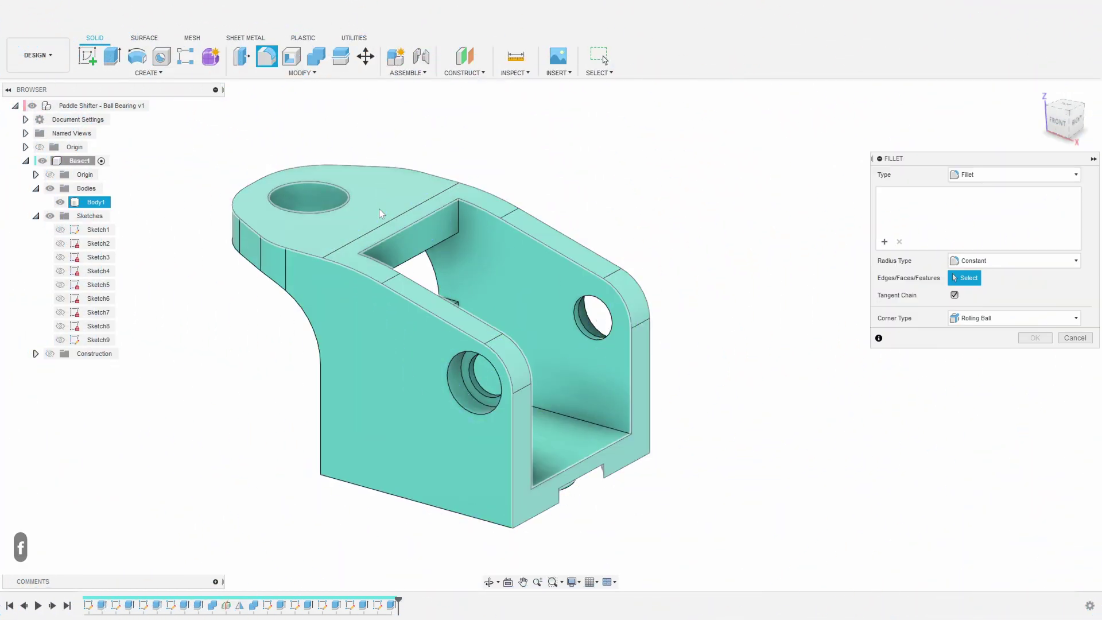
click(372, 280)
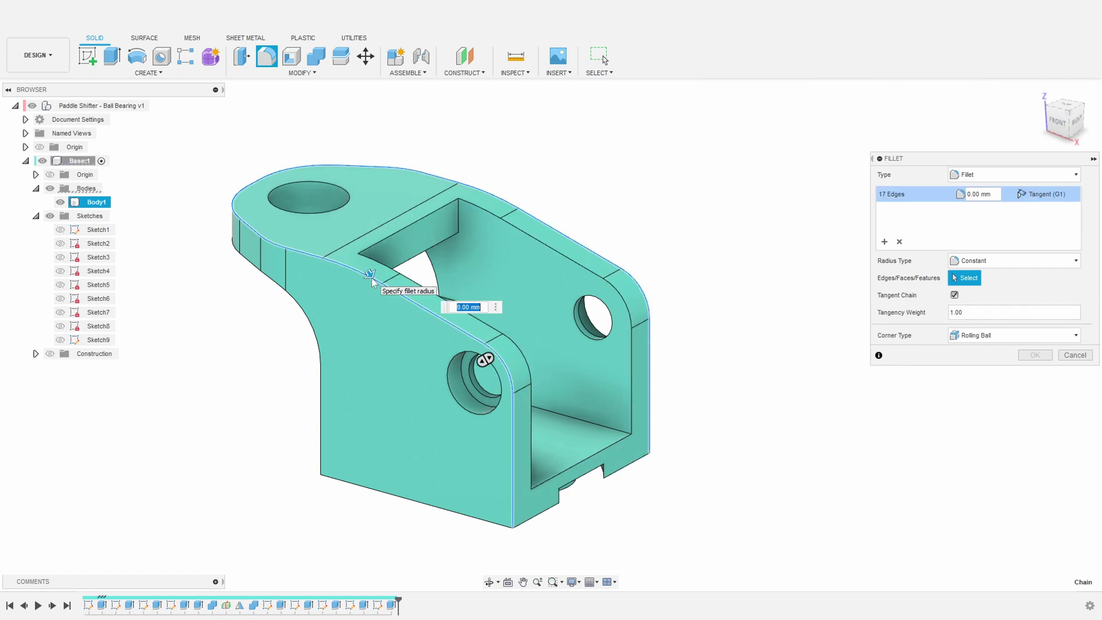
text(1)
key(Return)
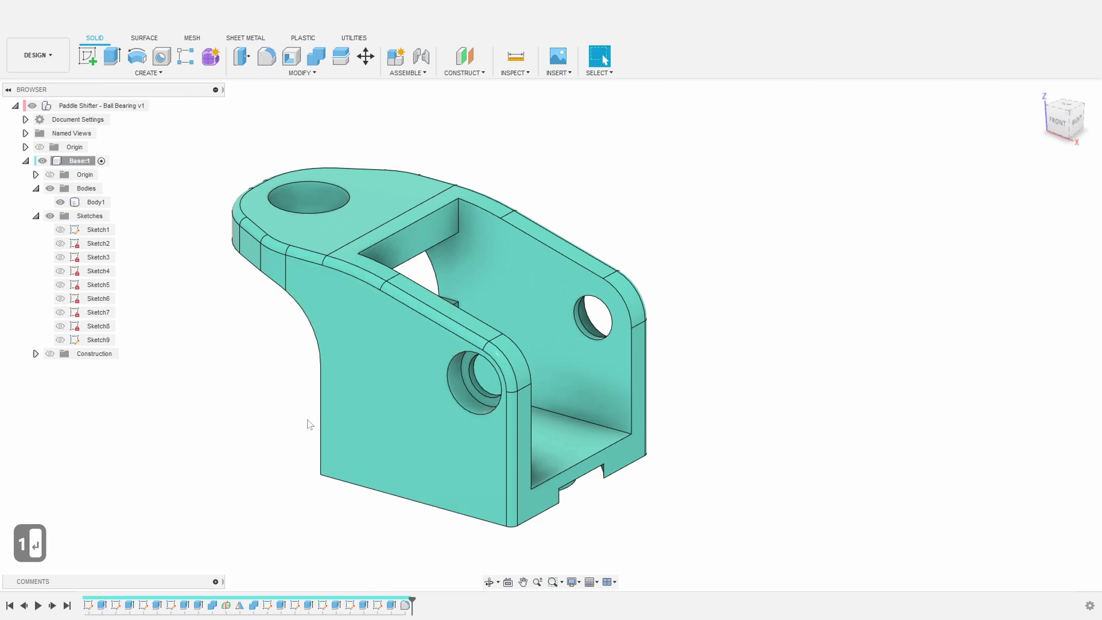
Fillet the edges of the groove on the base's underside with a 0.6 mm radius
shift+middle_drag(312, 419, 396, 328)
scroll(359, 440, up, 3)
shift+middle_drag(389, 446, 380, 489)
click(280, 440)
key(f)
click(353, 359)
click(617, 448)
click(284, 406)
click(331, 406)
click(309, 393)
click(559, 404)
click(581, 389)
click(606, 403)
shift+middle_drag(533, 504, 472, 440)
click(469, 447)
click(525, 459)
click(601, 450)
shift+middle_drag(601, 450, 321, 409)
text(0.6)
key(Return)
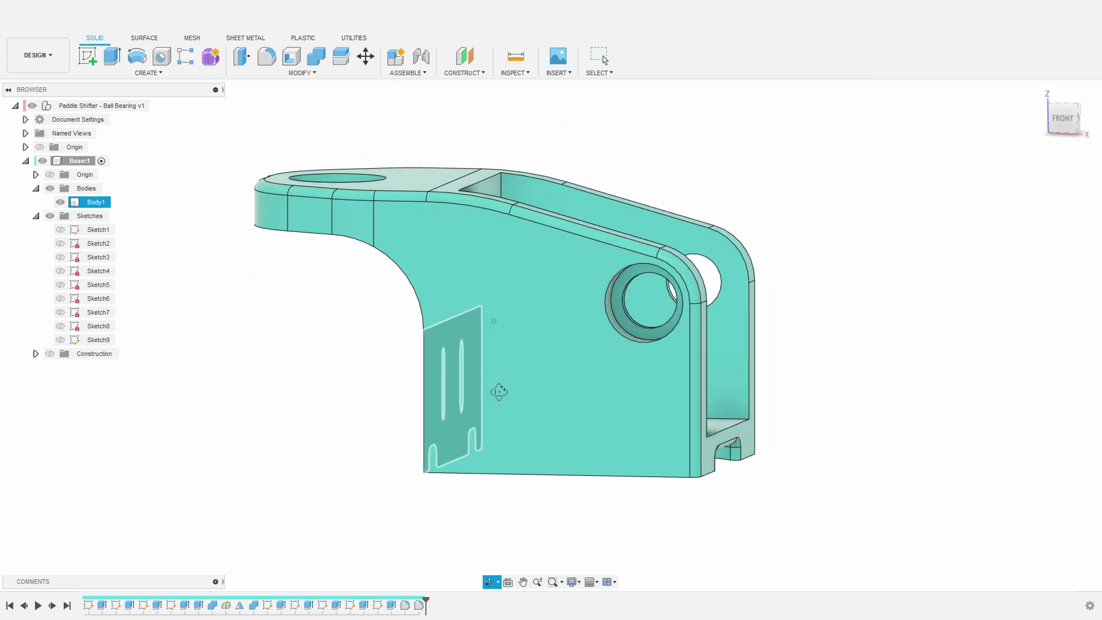
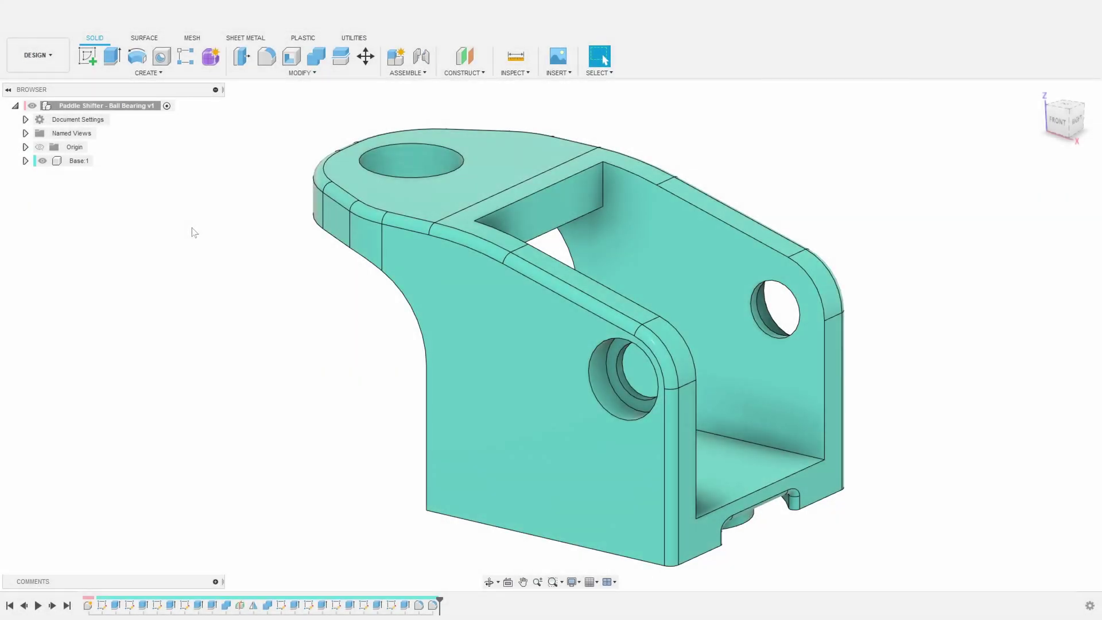
Create a new internal component named Lever
text(snew)
key(Return)
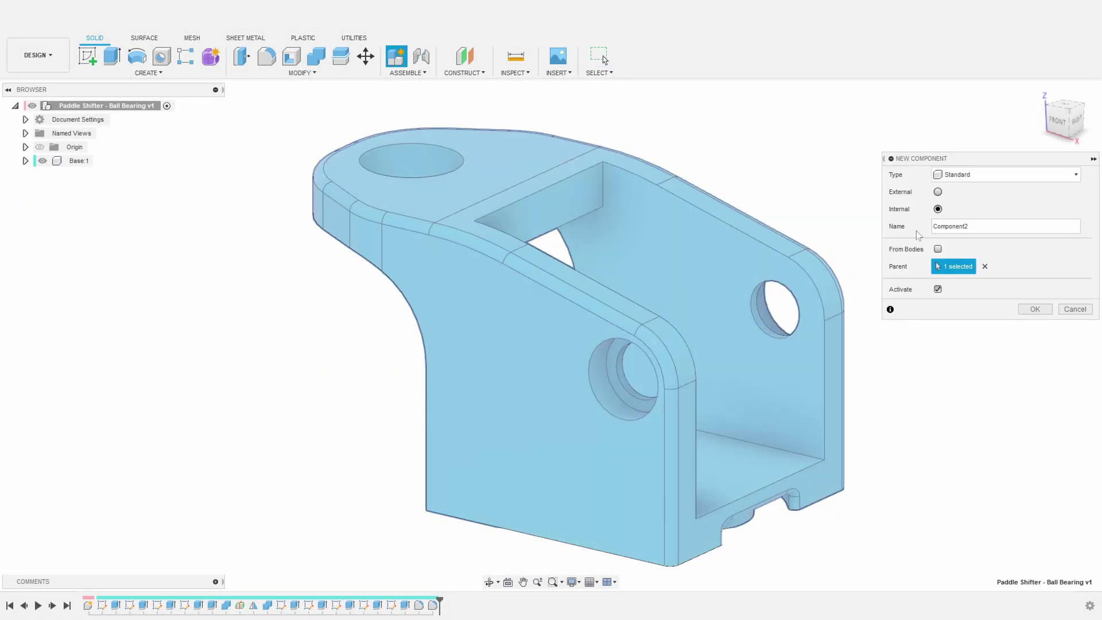
key(BackSpace)
key(BackSpace)
key(BackSpace)
key(BackSpace)
key(BackSpace)
key(BackSpace)
key(BackSpace)
key(BackSpace)
key(BackSpace)
key(BackSpace)
key(BackSpace)
key(BackSpace)
key(BackSpace)
text(Lever)
key(Return)
Start a sketch on the front plane and draw a horizontal construction line from the origin, extending away from the base
middle_drag(917, 405, 864, 328)
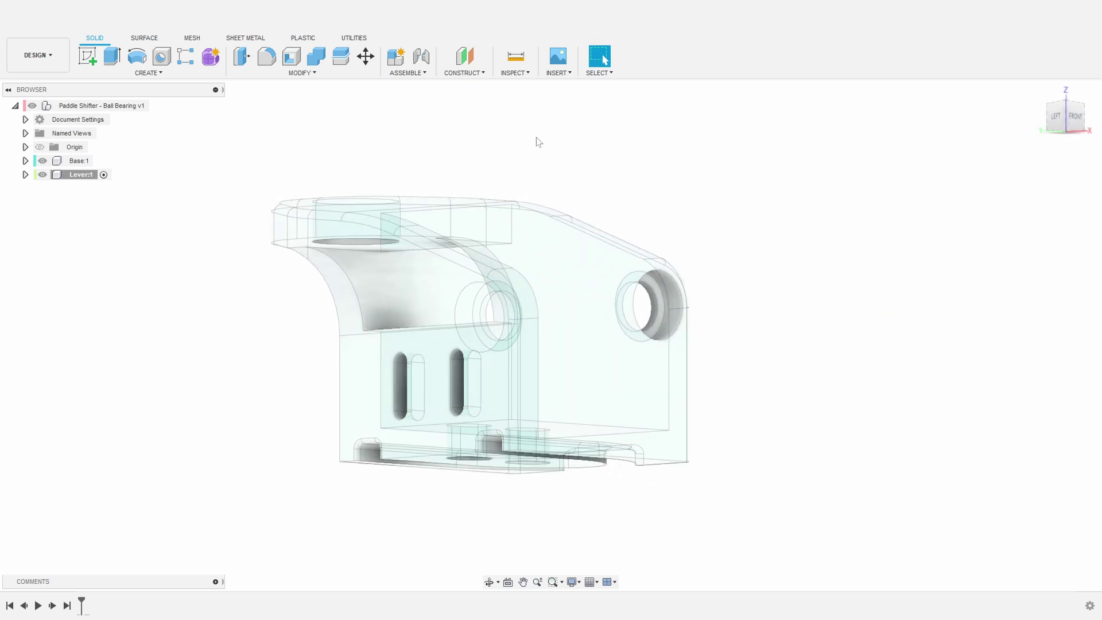
click(82, 59)
click(539, 419)
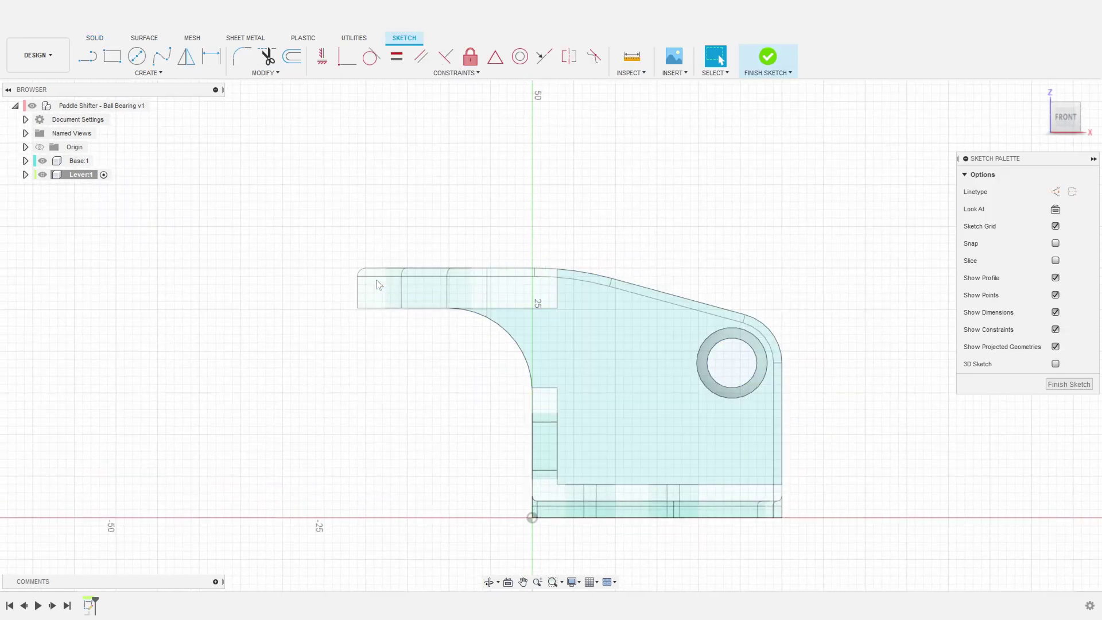
scroll(602, 330, up, 2)
key(l)
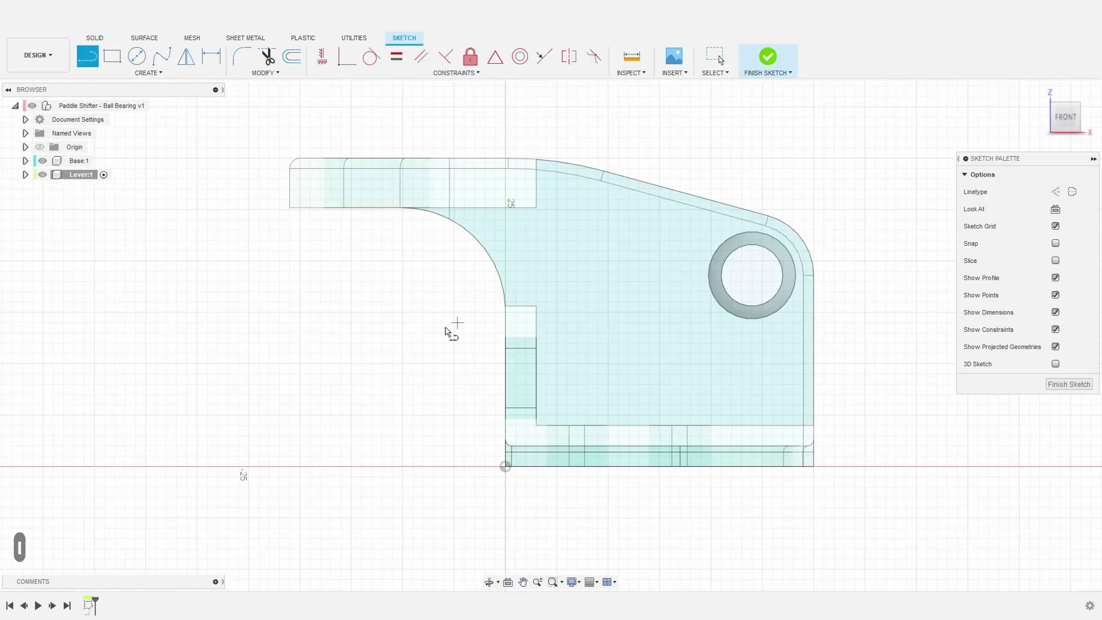
key(x)
click(505, 466)
click(167, 466)
key(Escape)
Draw a vertical construction line about 27 mm up from the line's outer end and constrain its top to the upper plate's lower edge
middle_drag(314, 379, 468, 348)
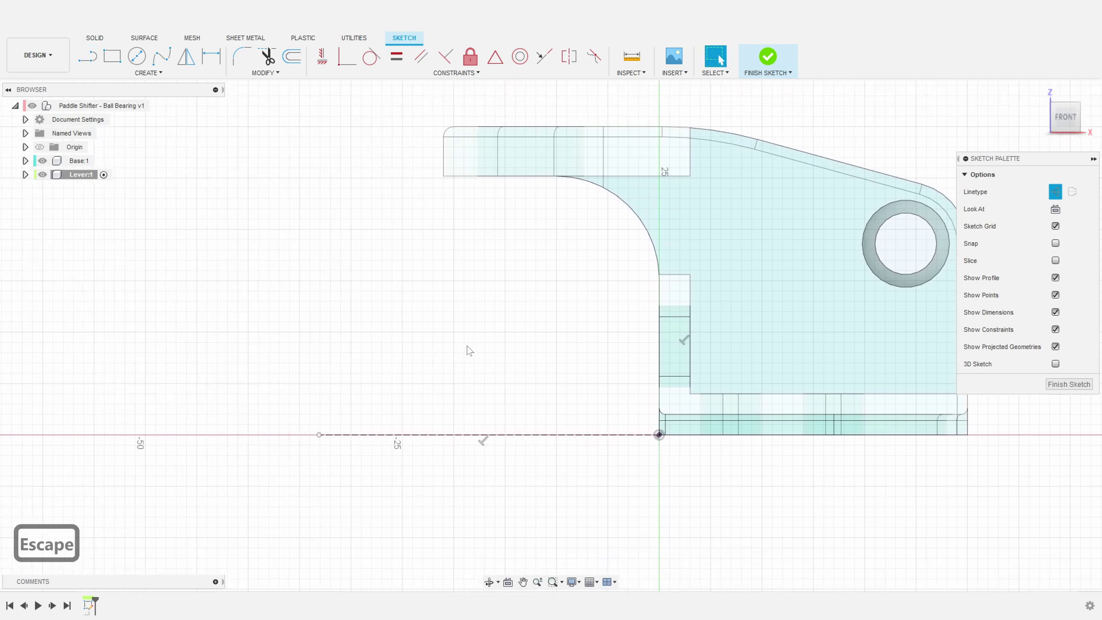
key(l)
click(320, 435)
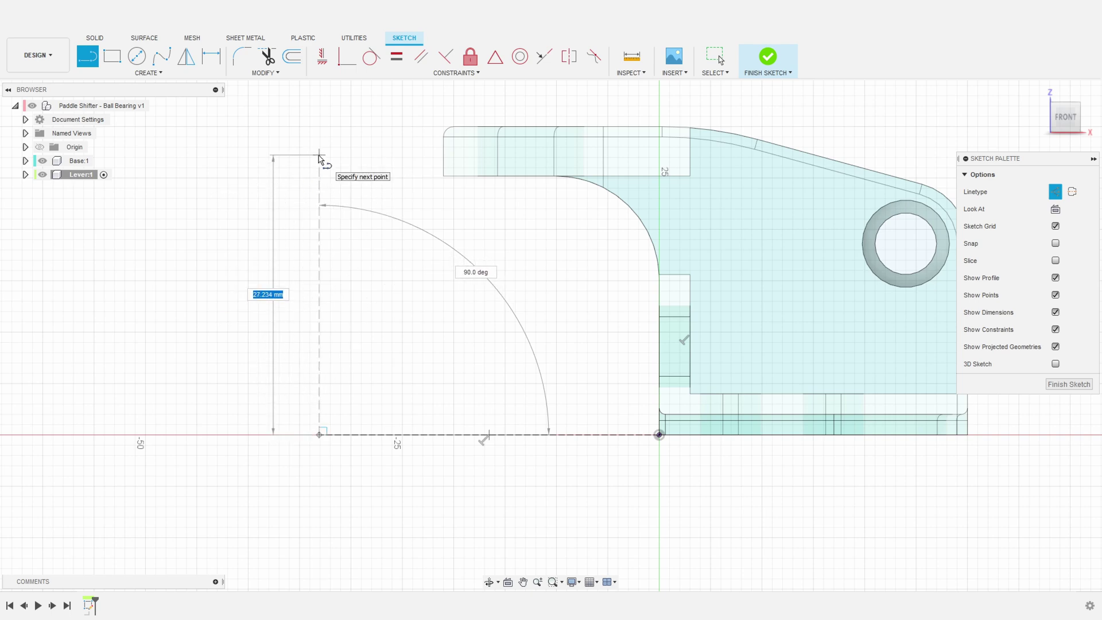
key(Escape)
scroll(425, 308, up, 3)
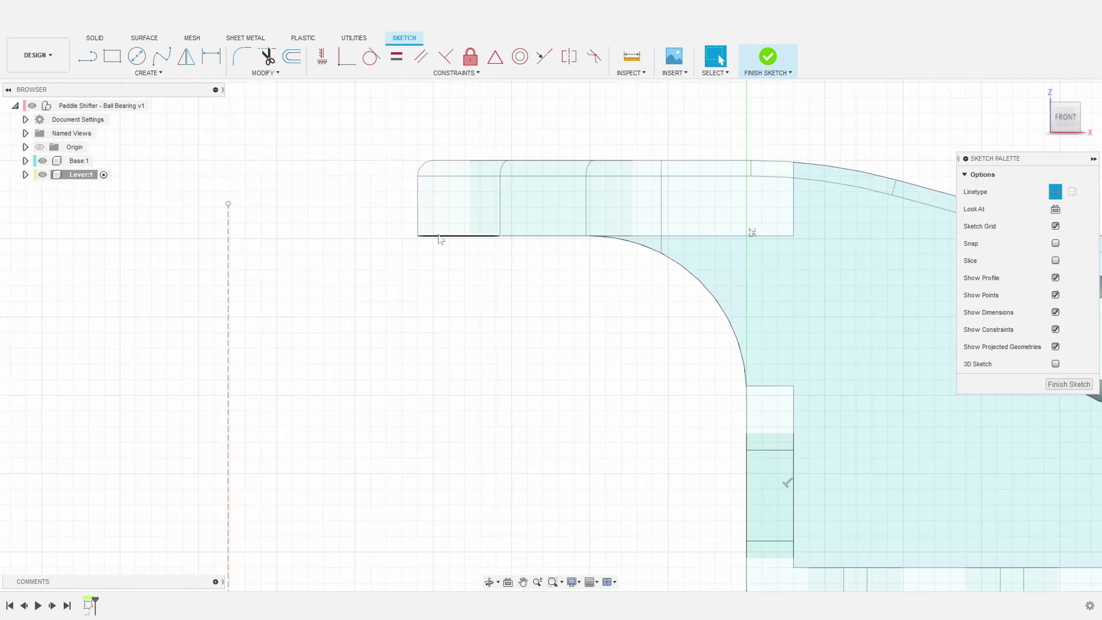
click(440, 235)
key(x)
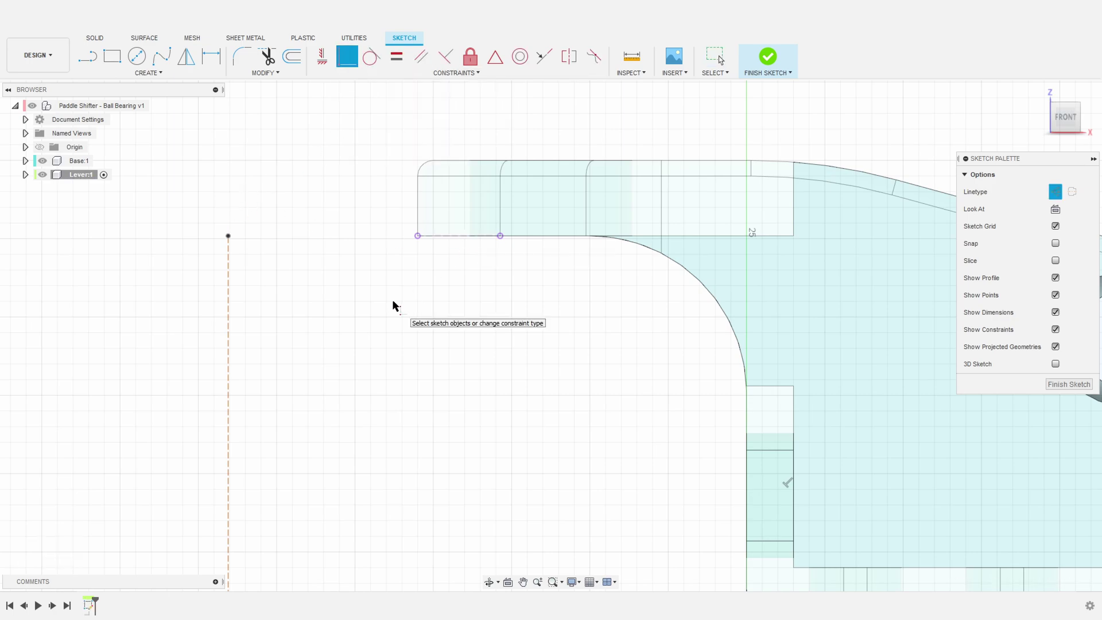
Draw a horizontal line from the vertical construction line's upper end along the plate's lower edge and into the base
scroll(409, 380, down, 3)
key(l)
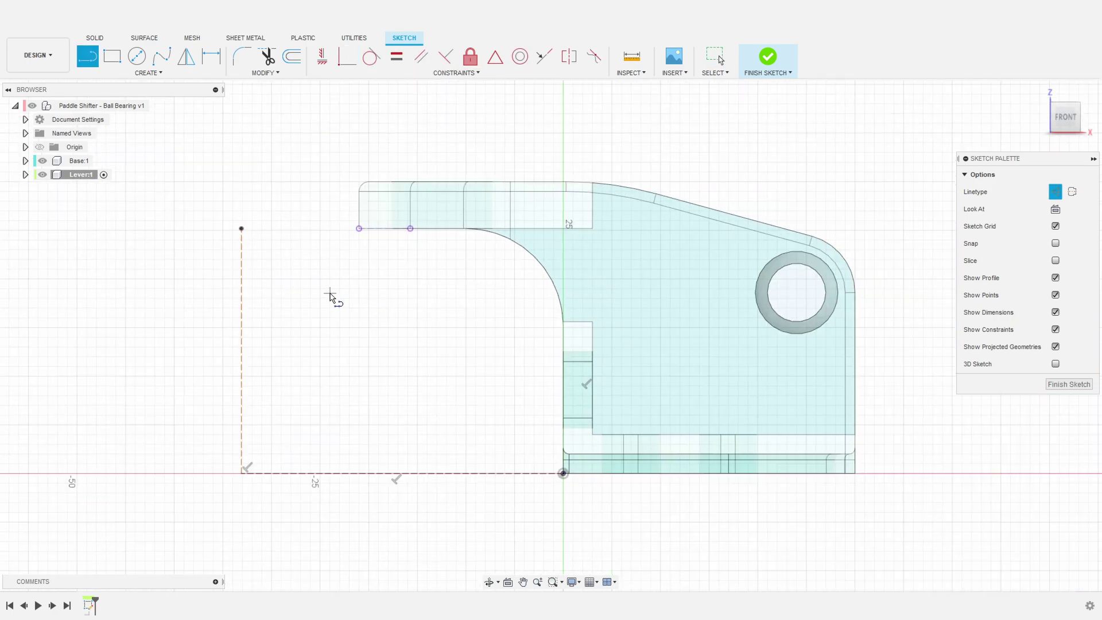
click(242, 229)
click(653, 229)
key(Escape)
Draw a line about 7 mm down from the horizontal line's outer end and a second horizontal line from its lower end into the base
key(l)
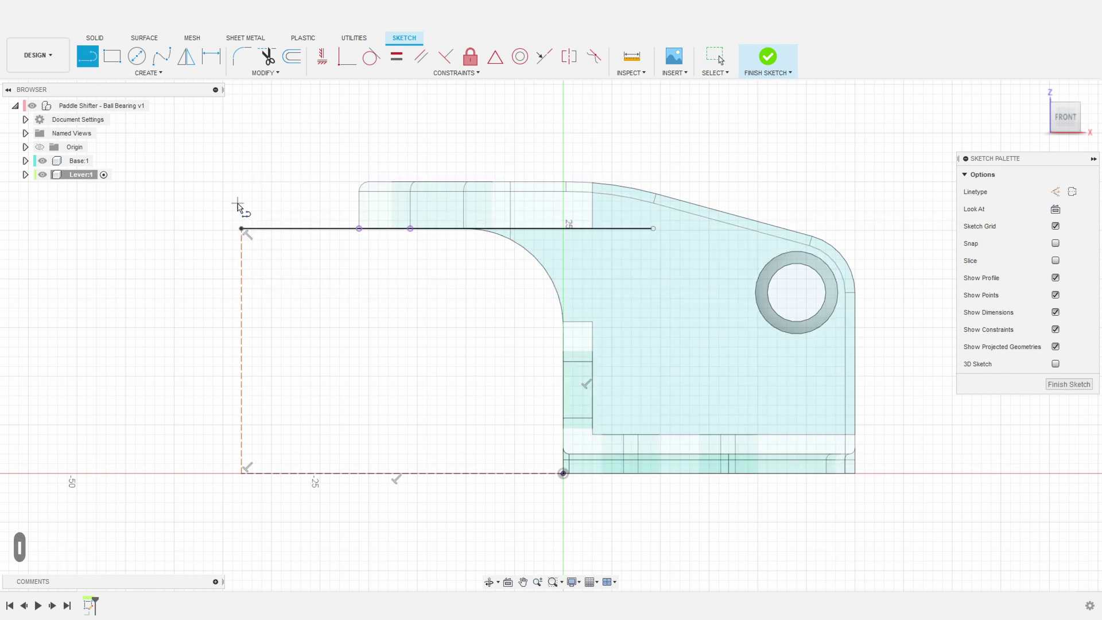
click(241, 229)
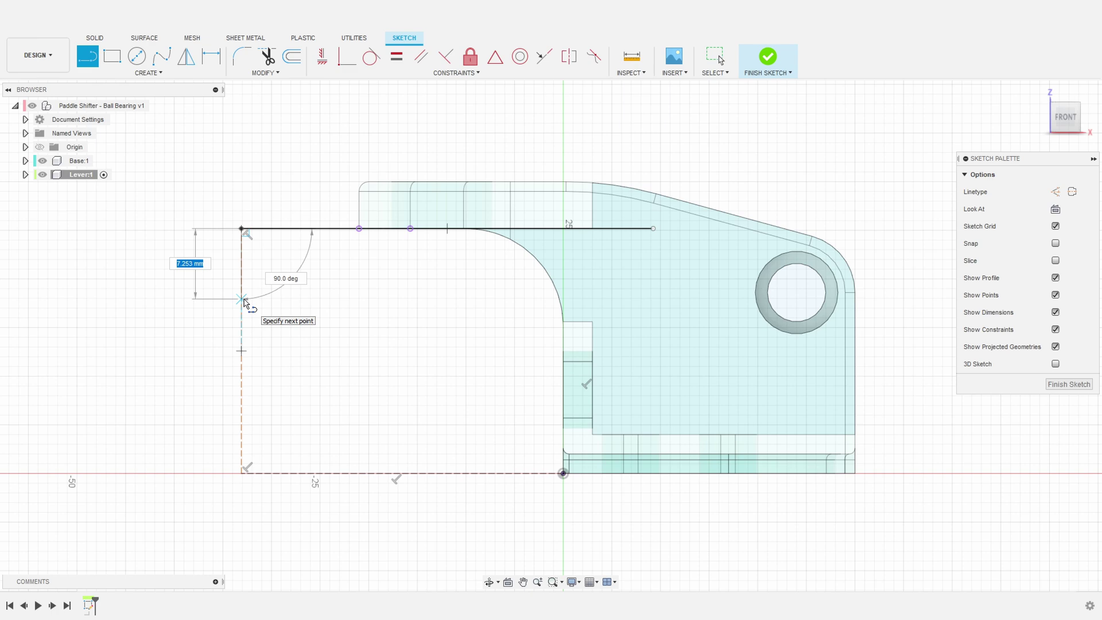
click(241, 299)
key(Escape)
key(l)
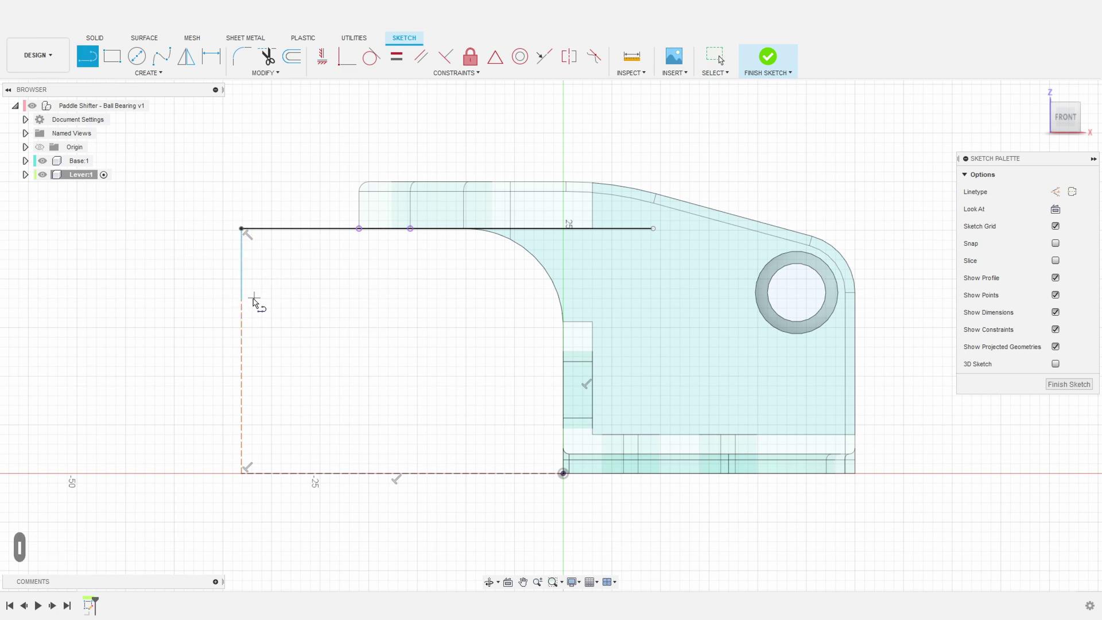
click(241, 299)
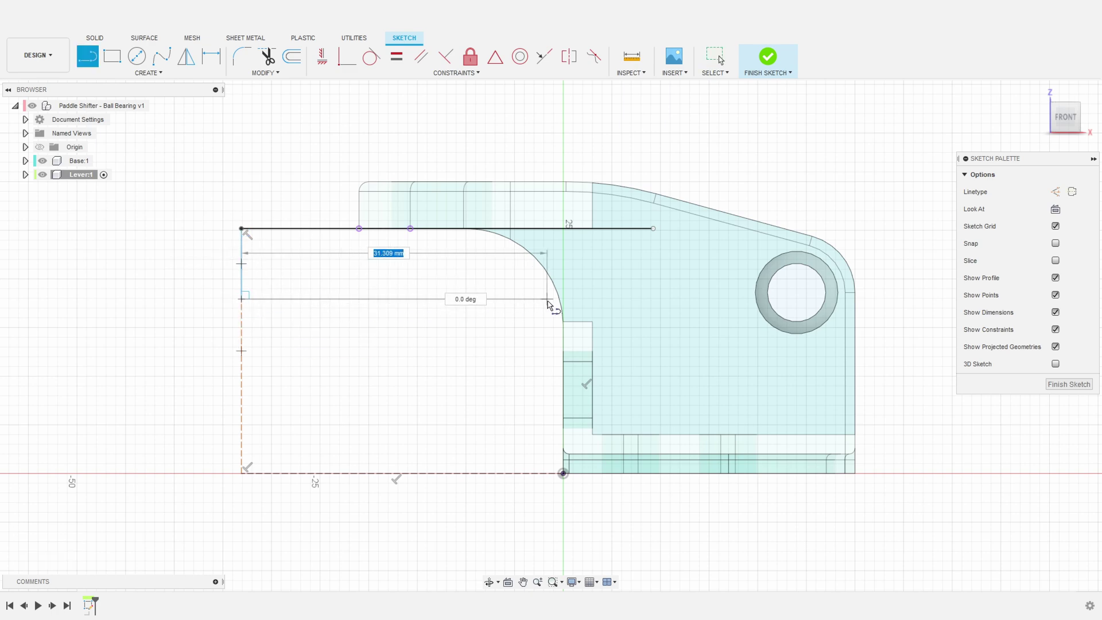
click(634, 299)
key(Escape)
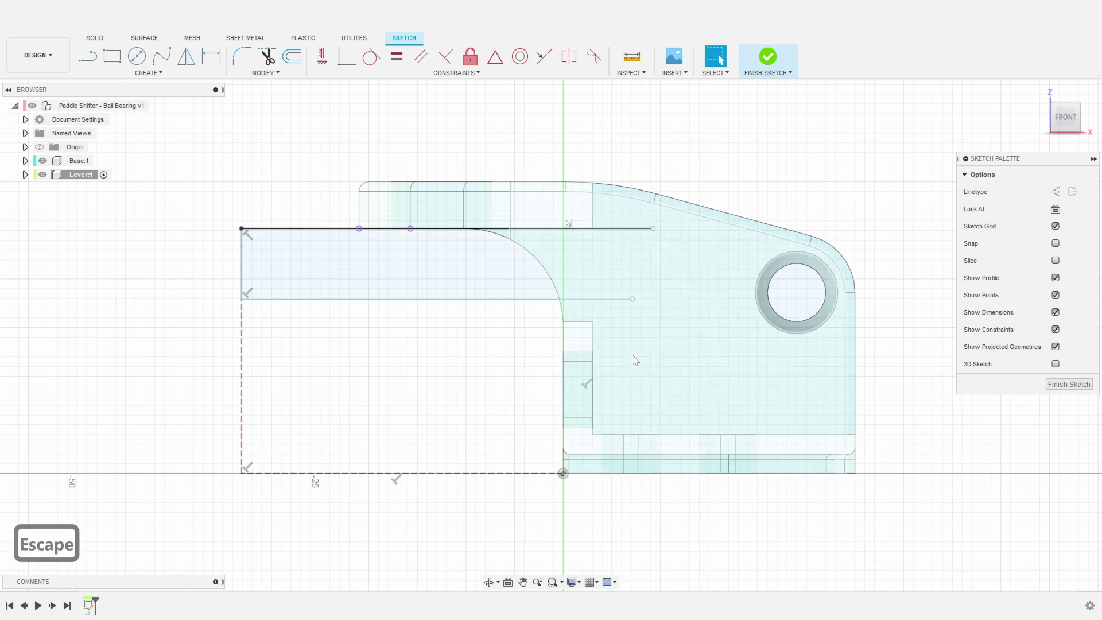
Draw a 12 mm diameter circle centred on the bearing hole
middle_drag(670, 363, 595, 357)
click(738, 267)
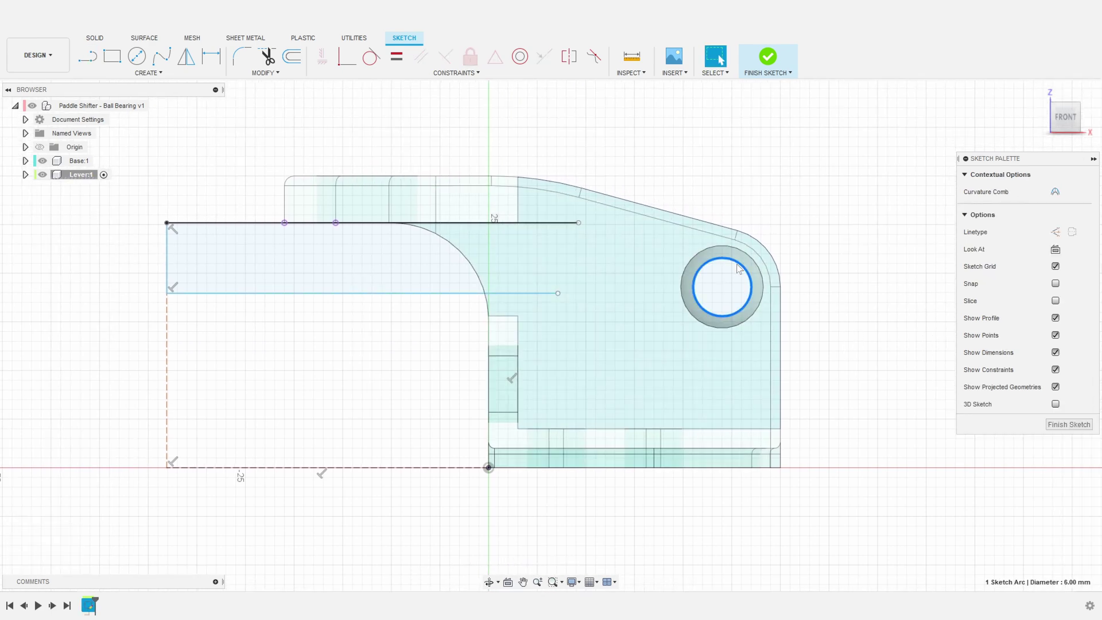
key(p)
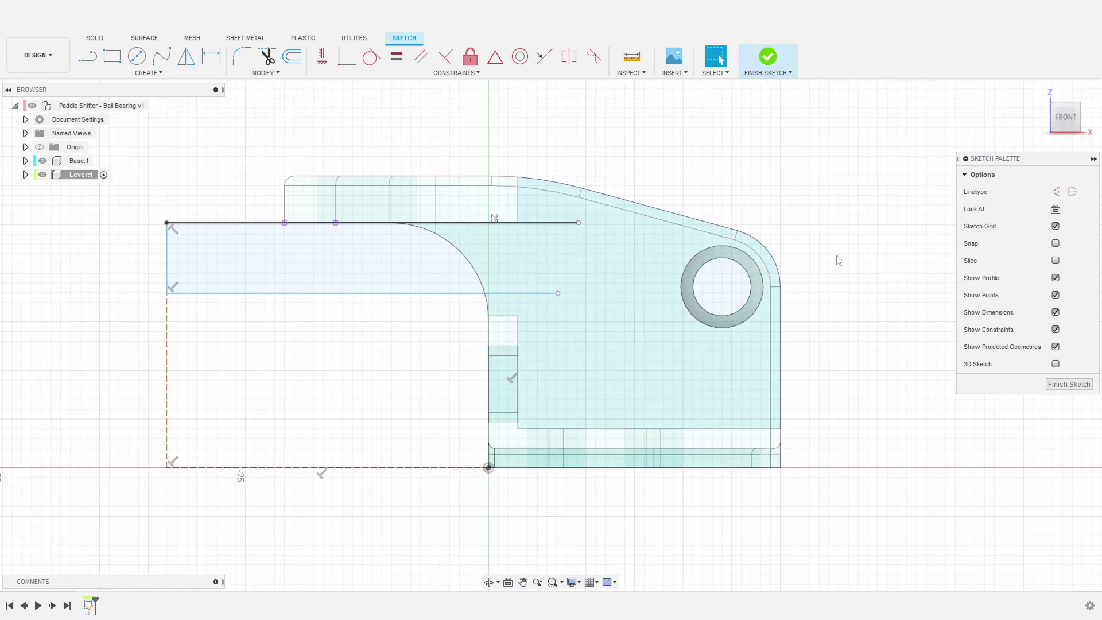
middle_drag(839, 260, 818, 255)
key(c)
click(700, 291)
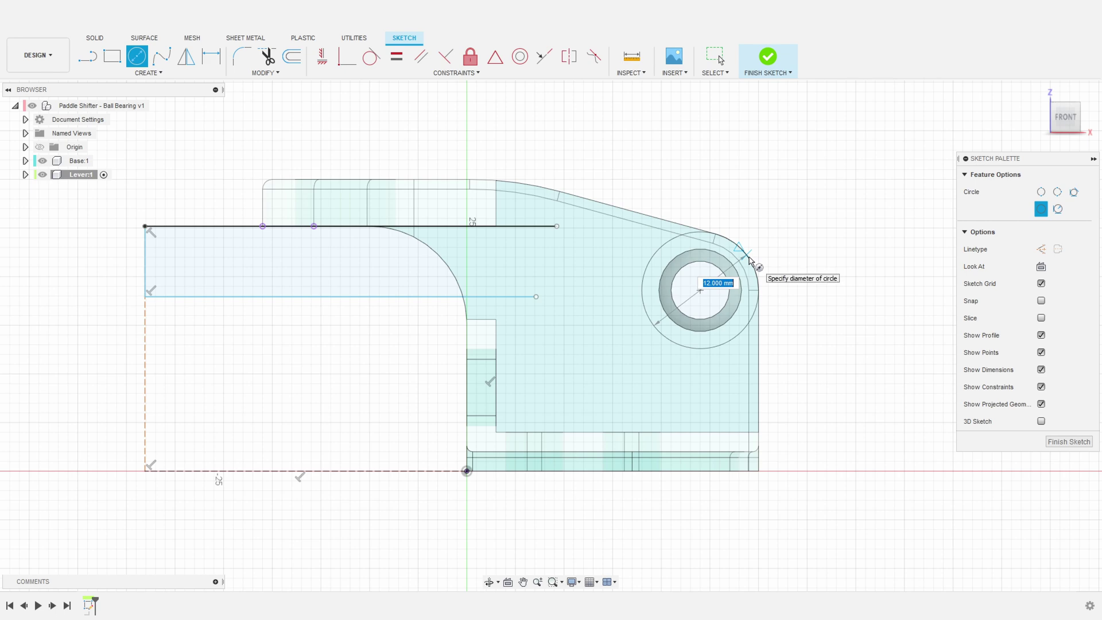
text(12)
key(Return)
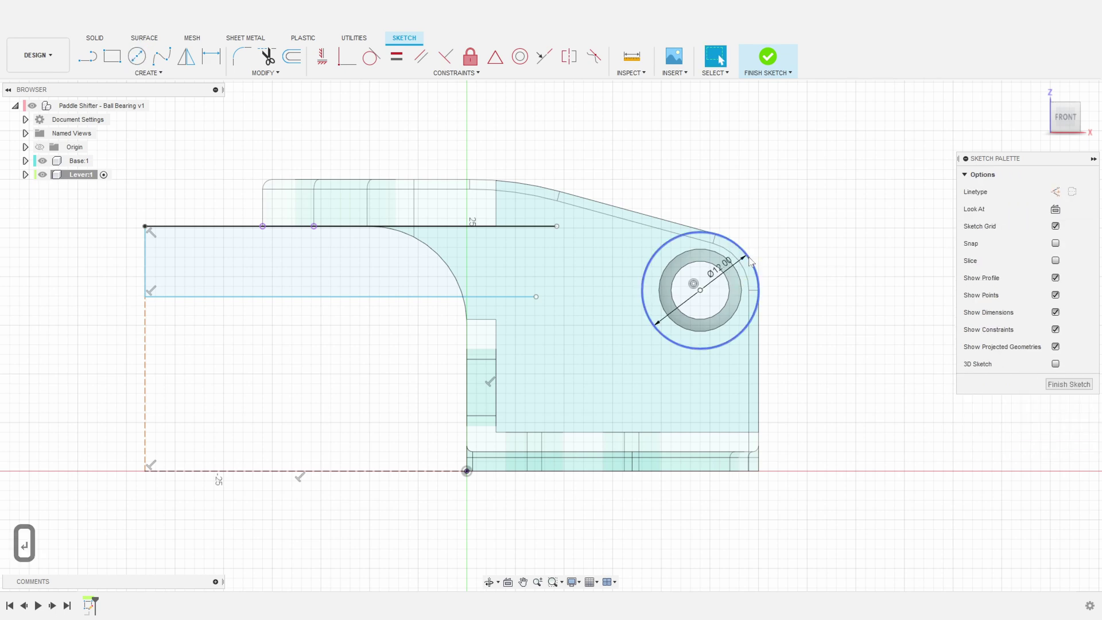
Dimension the horizontal construction line from the origin to 35 mm
scroll(806, 319, down, 2)
key(d)
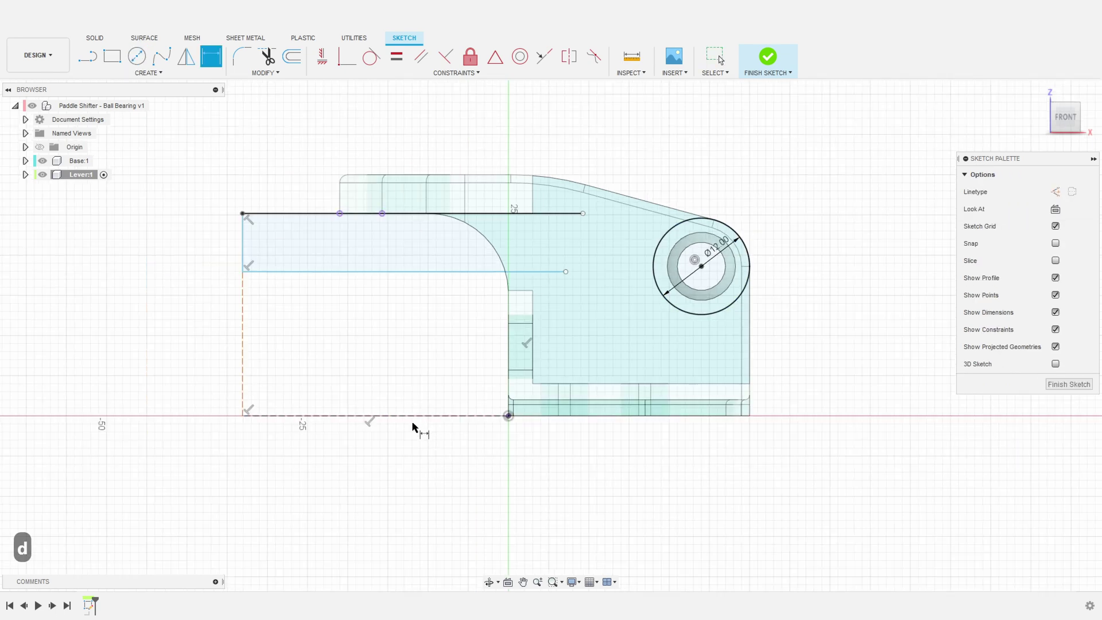
click(405, 415)
click(408, 457)
text(35)
key(Return)
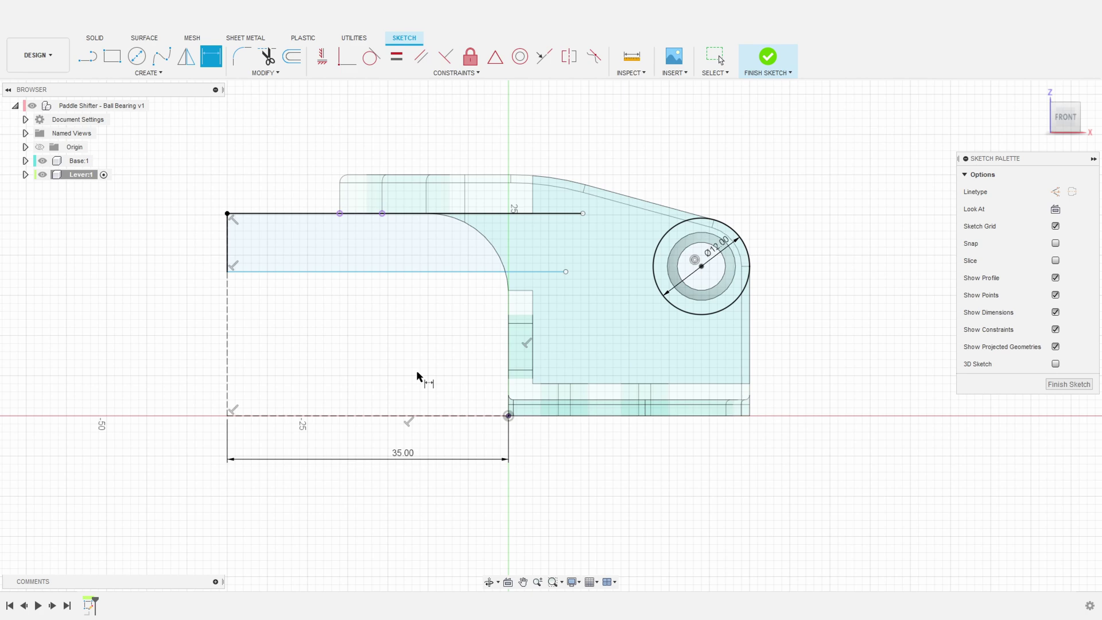
key(Escape)
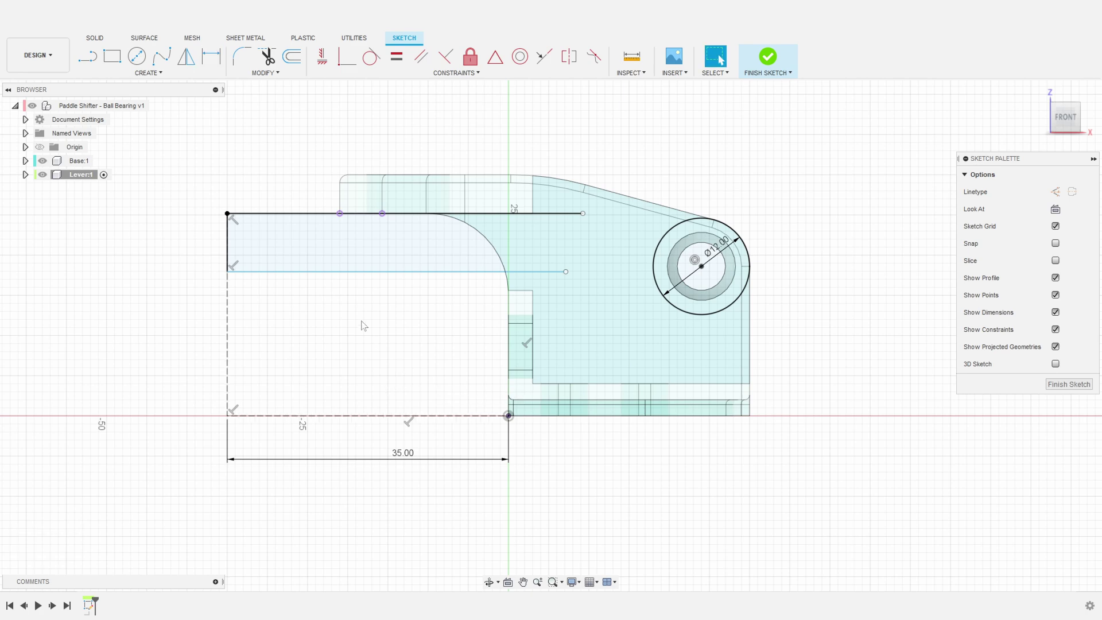
Dimension the lever profile's upper horizontal line to 30 mm
click(296, 214)
key(Escape)
key(Escape)
key(d)
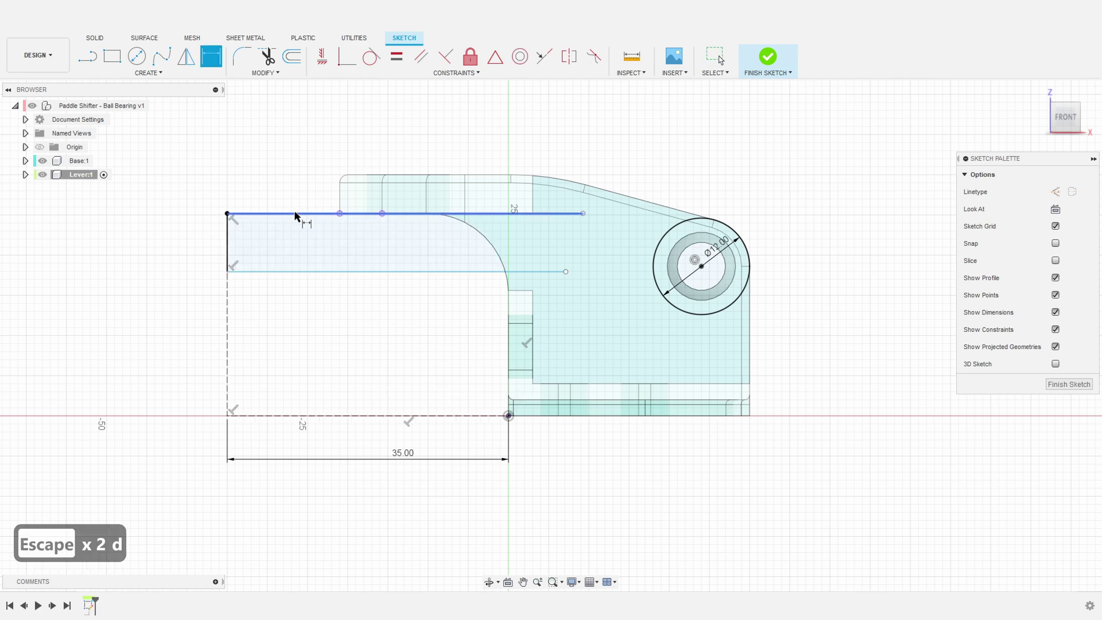
click(295, 214)
click(298, 141)
text(30)
key(Return)
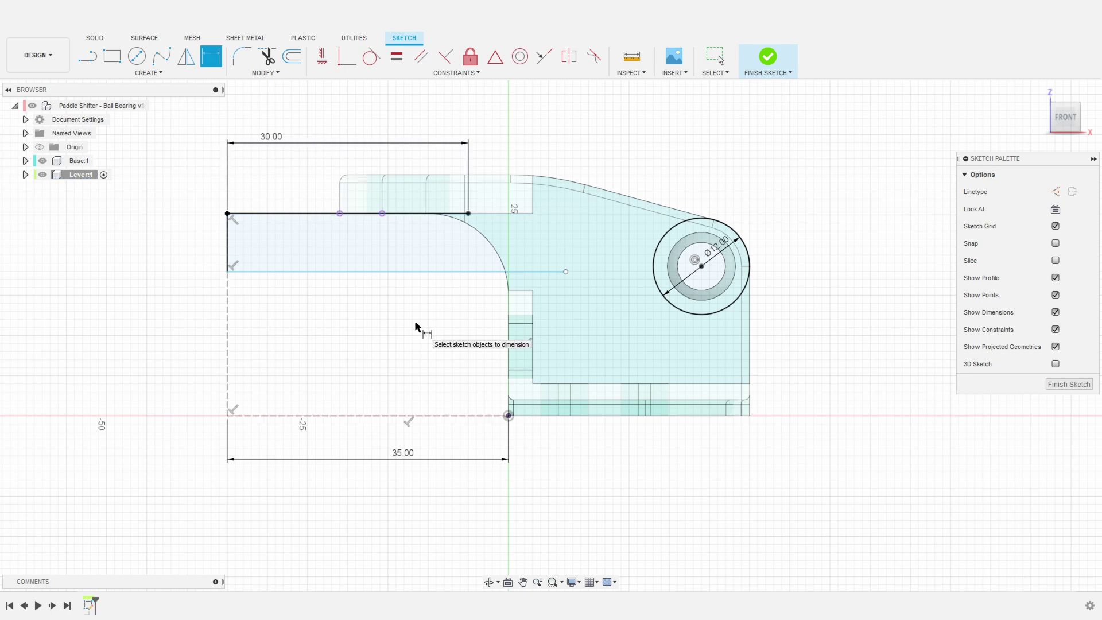
key(Escape)
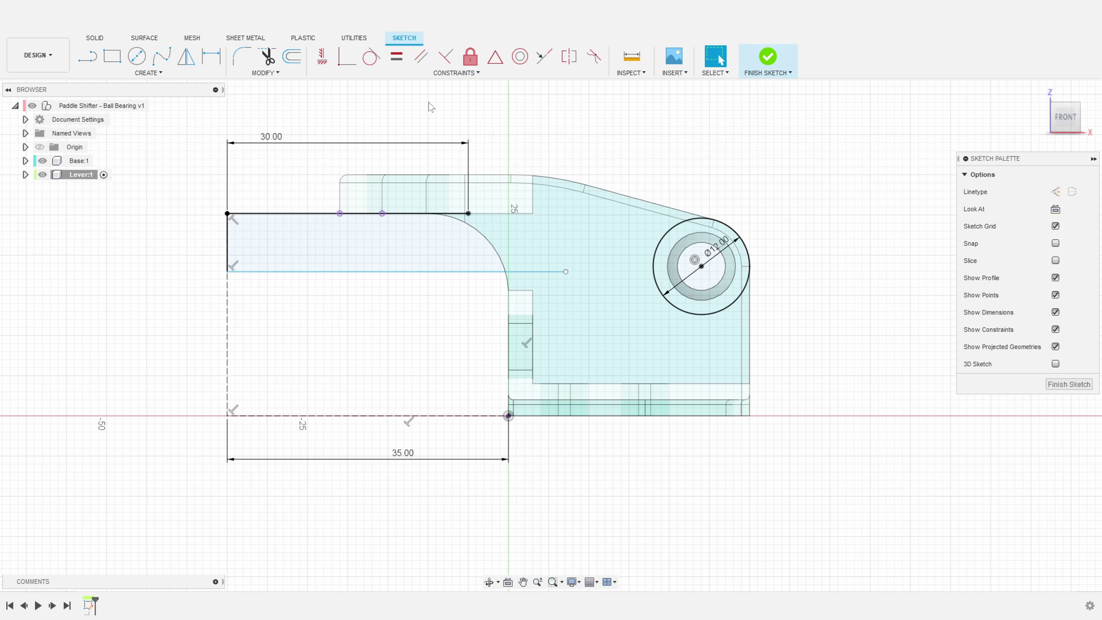
Make the lever profile's lower horizontal line equal in length to the upper one
click(396, 56)
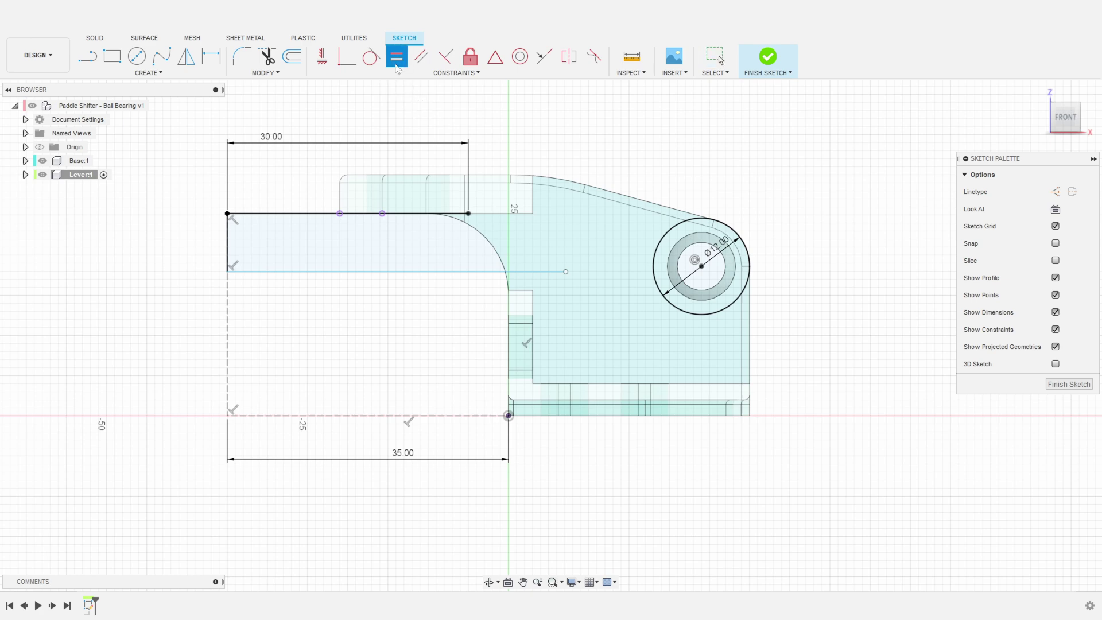
click(305, 270)
click(304, 212)
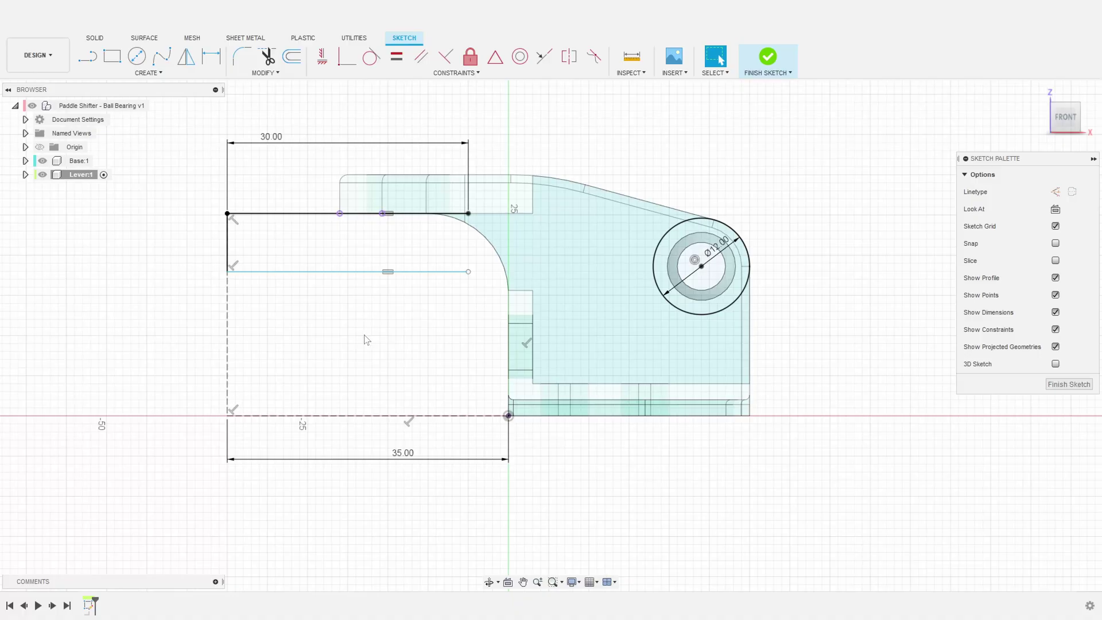
Draw a vertical construction line joining the inner ends of the profile's upper and lower horizontal lines
key(l)
key(x)
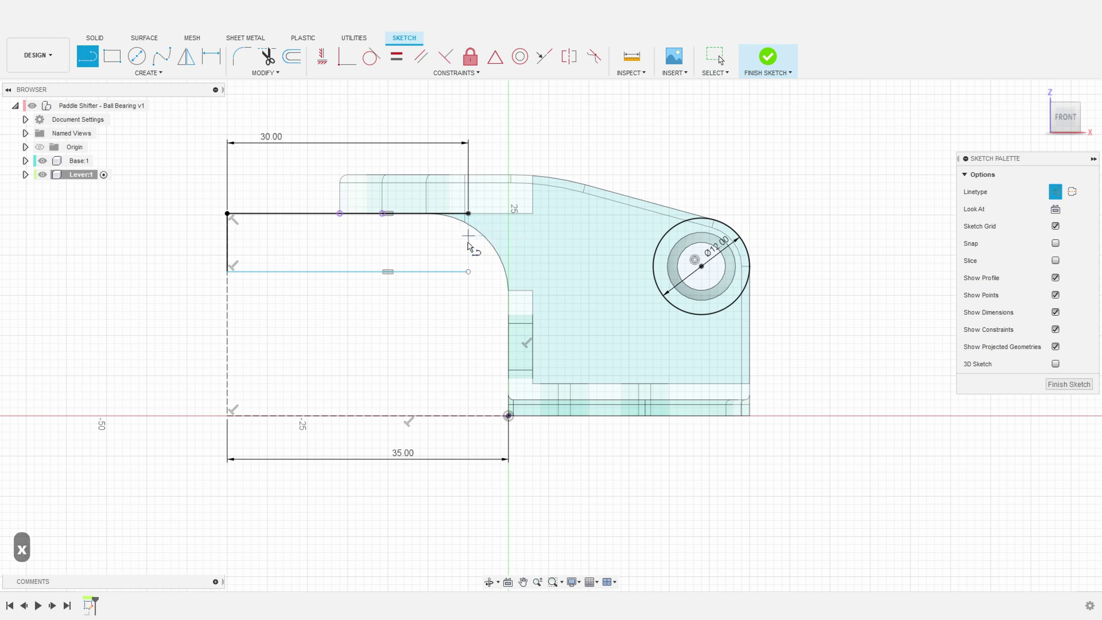
click(468, 213)
click(468, 272)
key(Escape)
Draw a construction line from the midpoint of the vertical closing line to the centre of the 12 mm circle
scroll(523, 235, up, 3)
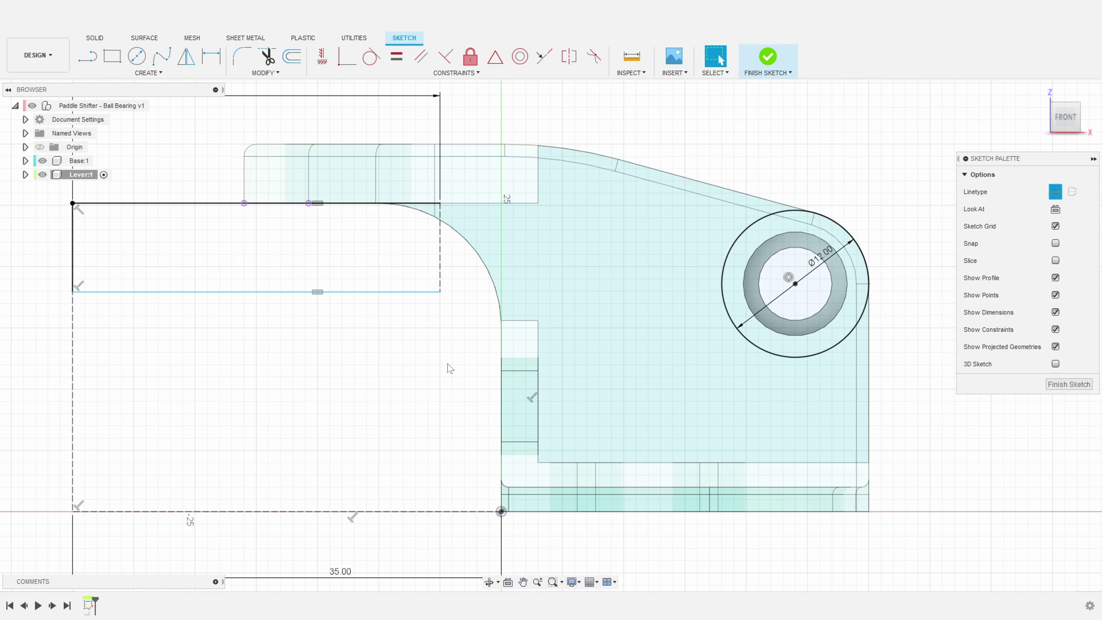
key(l)
click(440, 247)
click(795, 283)
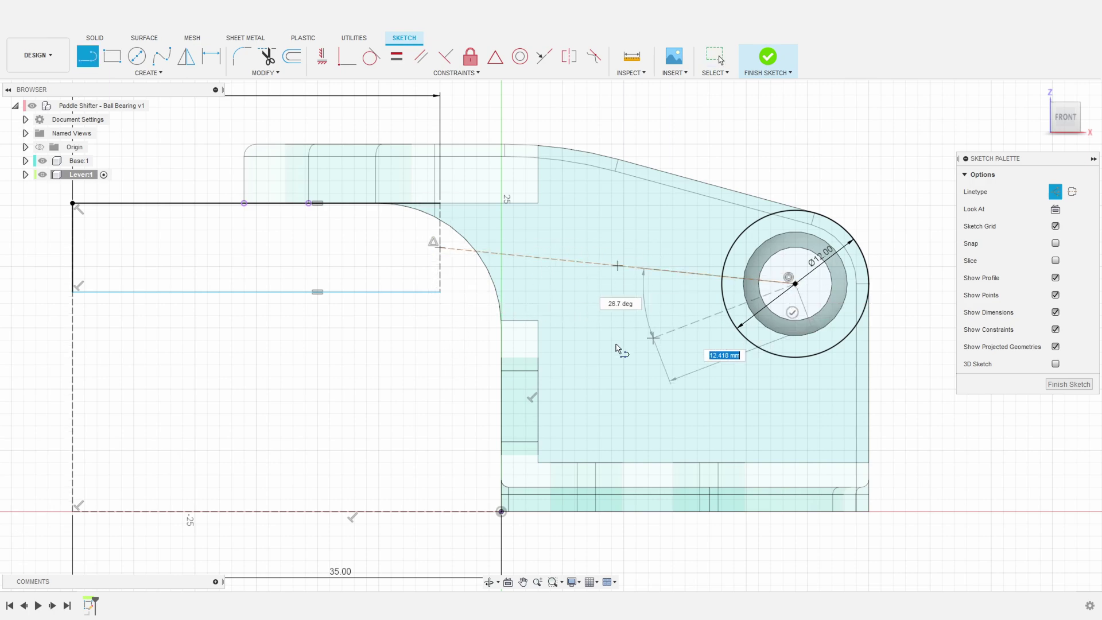
key(Escape)
key(Escape)
scroll(403, 357, down, 2)
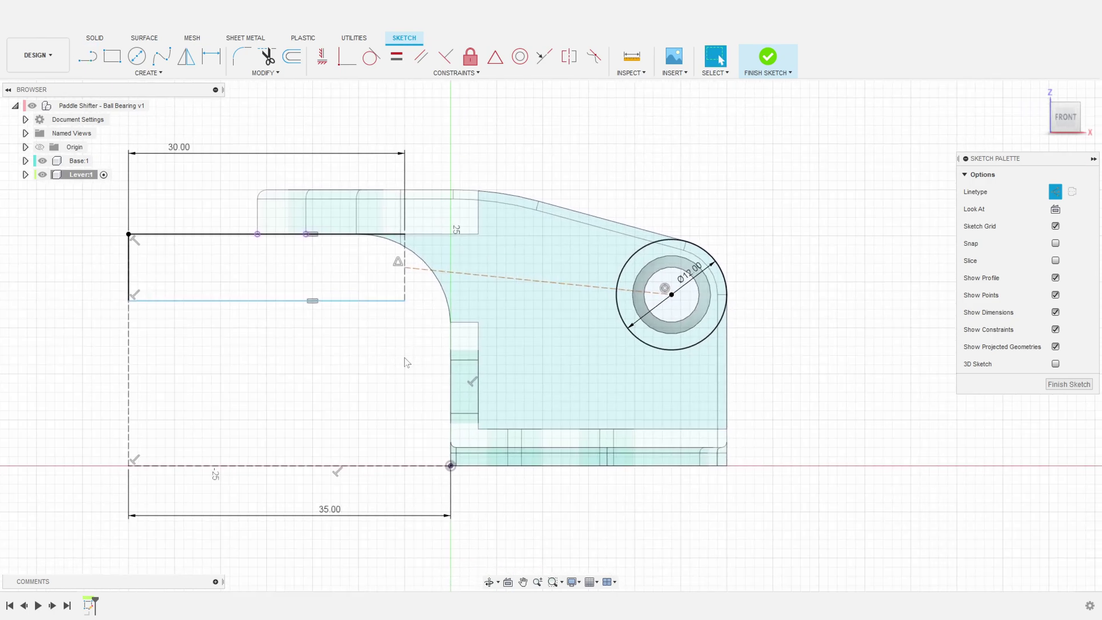
Draw two solid lines from the inner ends of the upper and lower horizontal lines to the 12 mm circle
key(l)
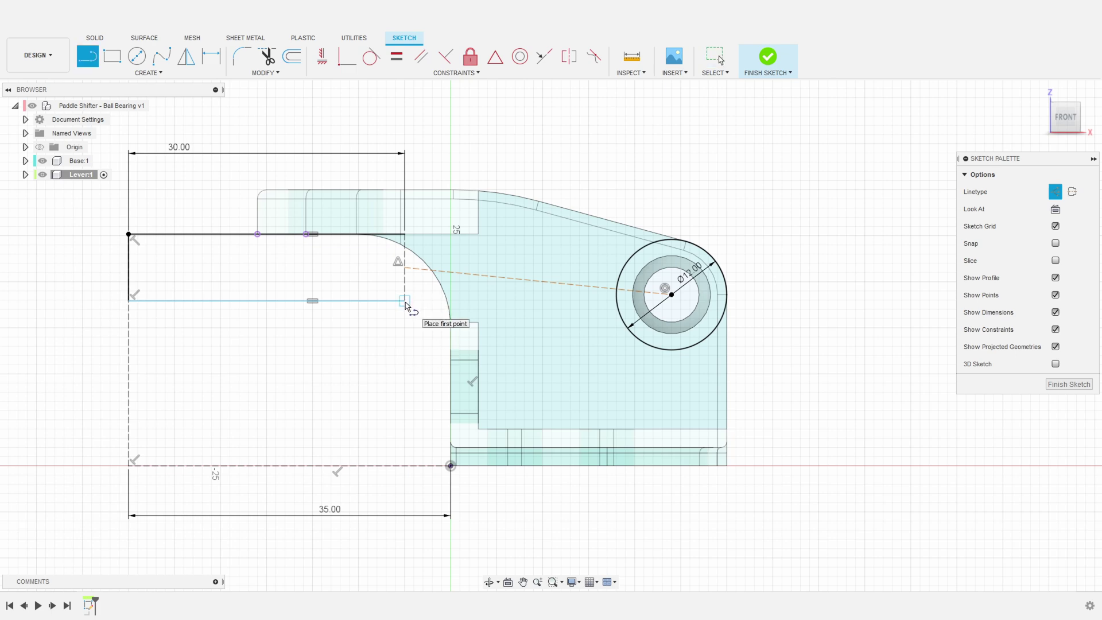
key(x)
click(407, 305)
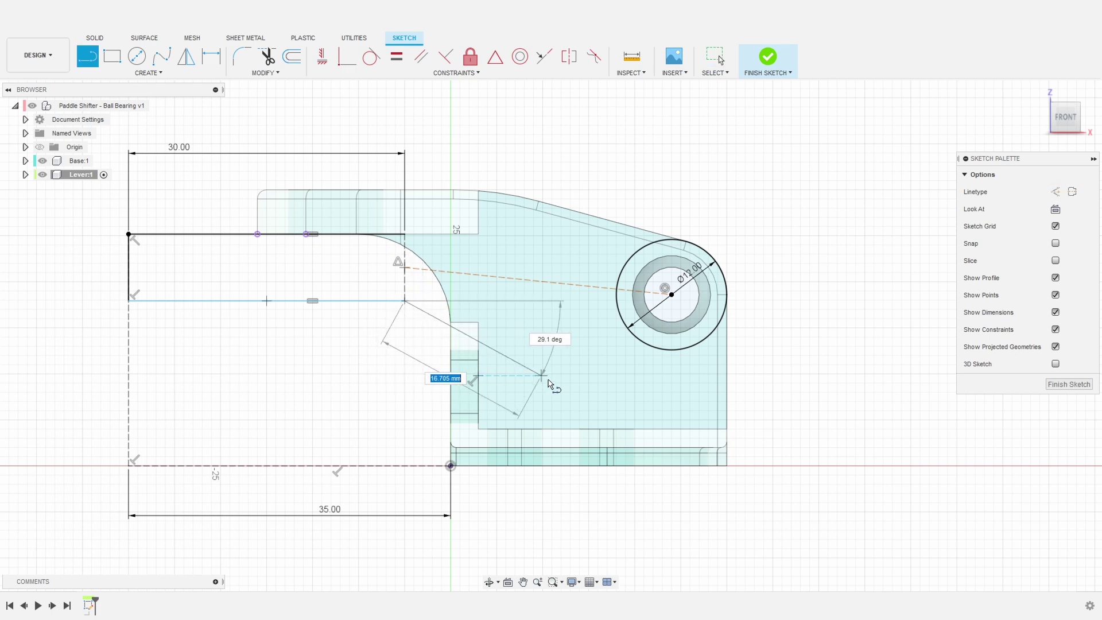
click(648, 346)
key(Escape)
key(Escape)
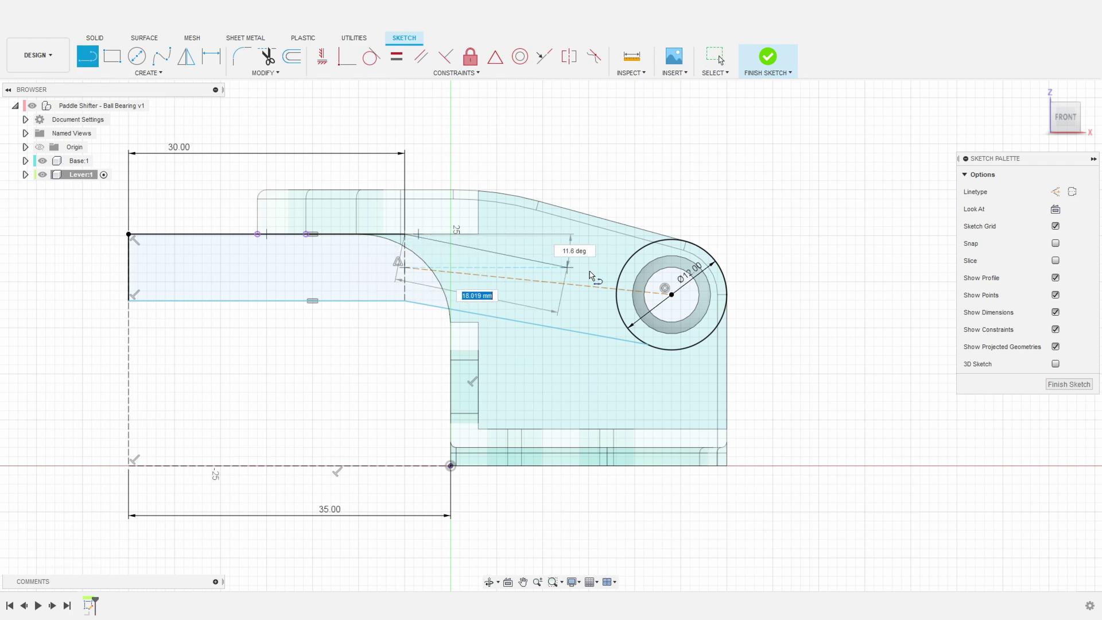
click(631, 255)
key(Escape)
key(Escape)
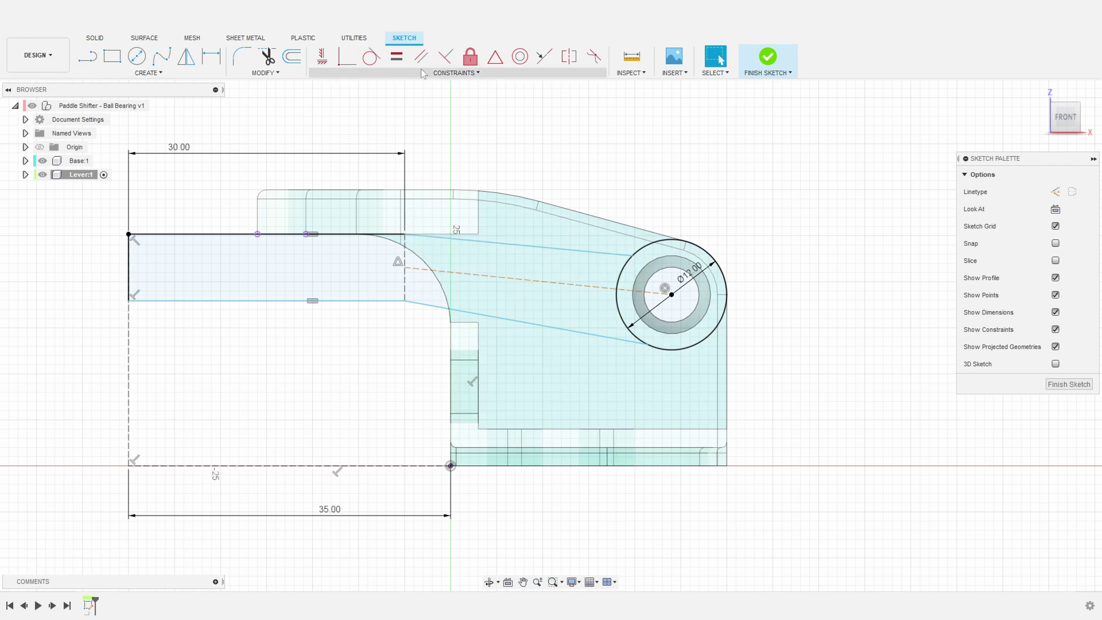
Constrain both sloped lever lines parallel to the dashed centreline running to the pivot circle
click(491, 242)
click(512, 279)
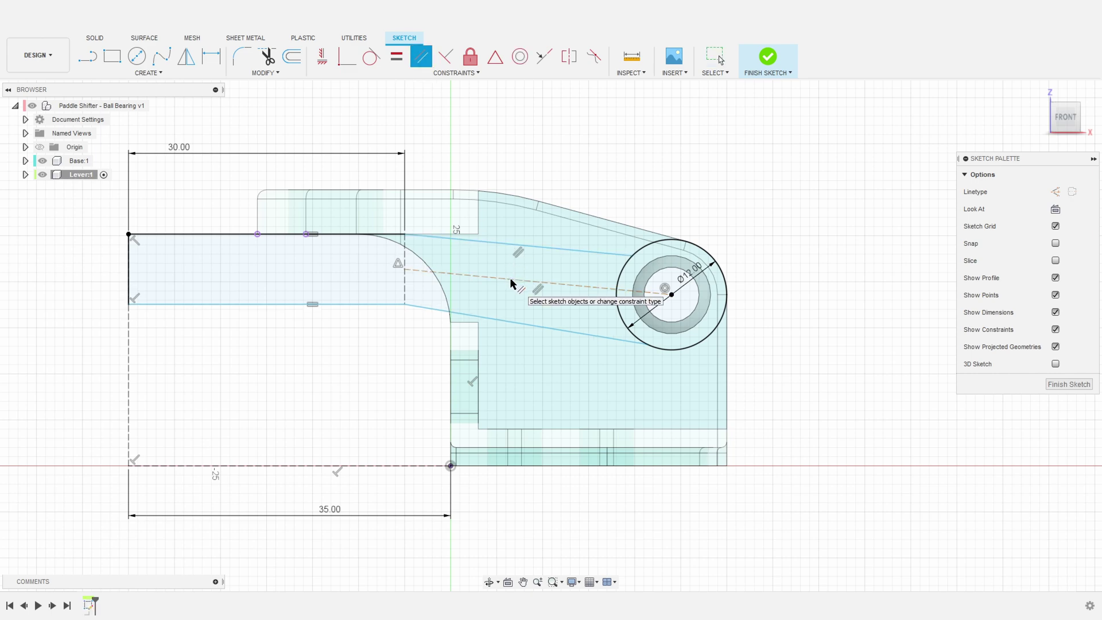
click(512, 281)
click(515, 318)
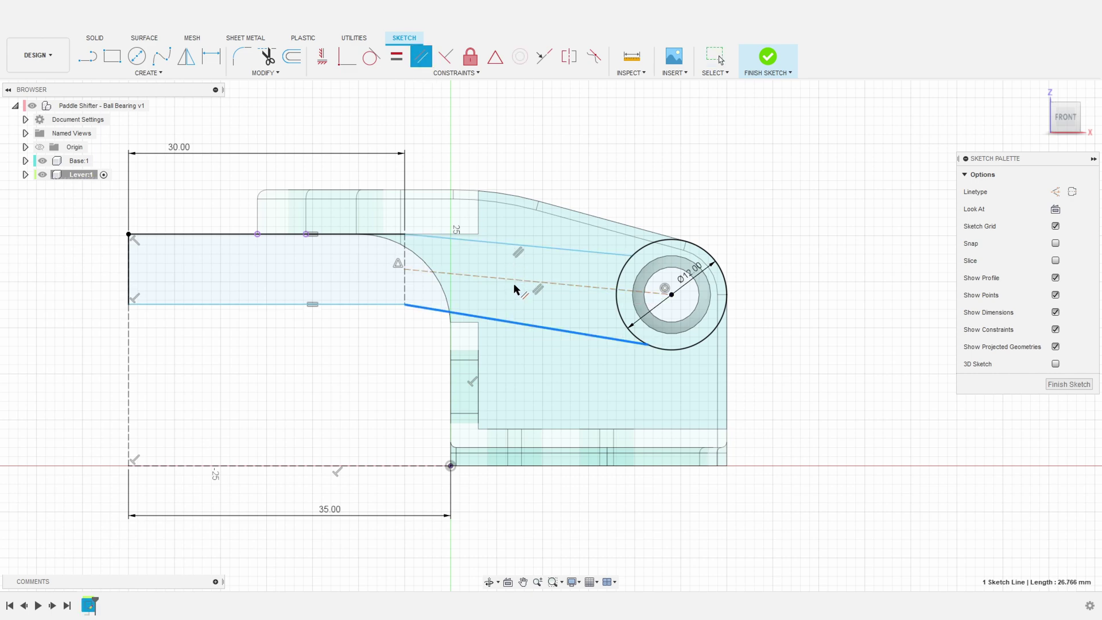
key(Escape)
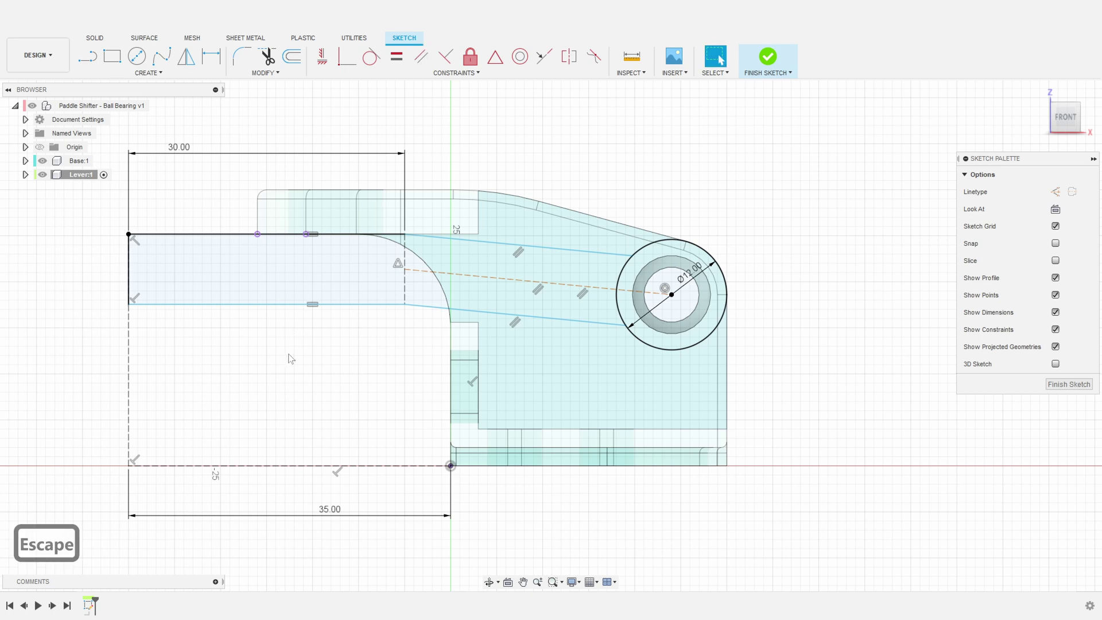
Dimension the short vertical line at the paddle end of the lever profile to 6 mm
middle_drag(290, 351, 474, 344)
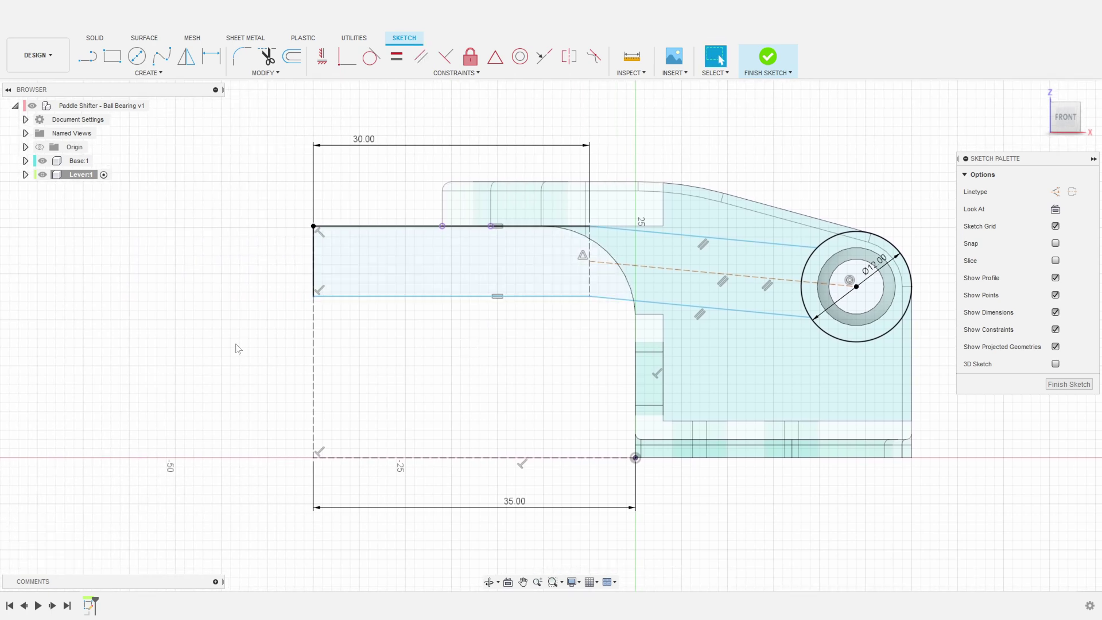
key(d)
click(315, 272)
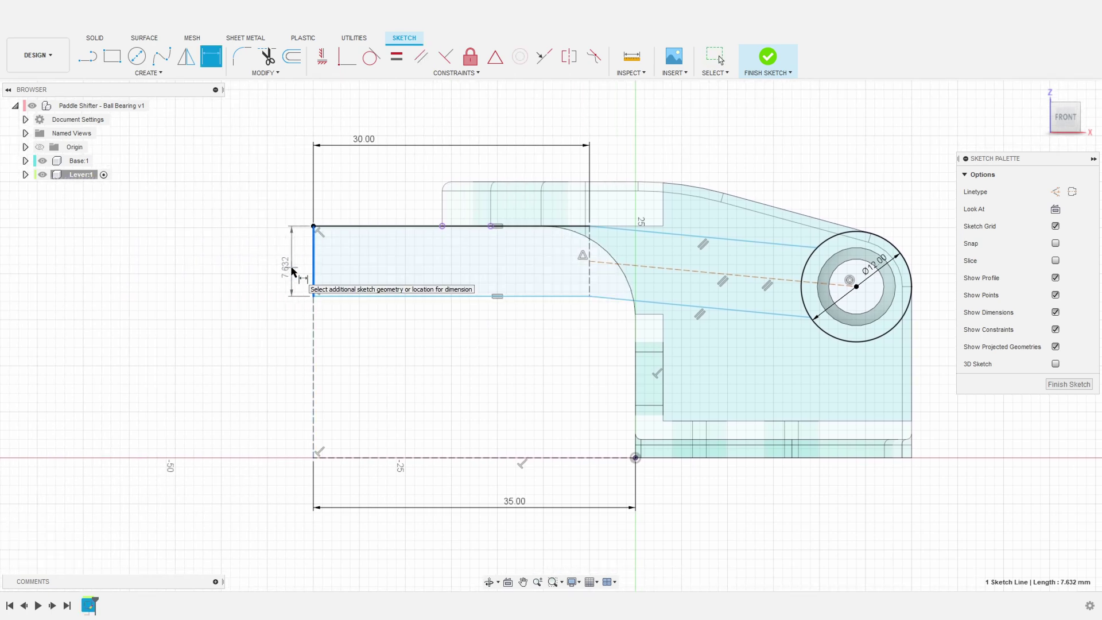
click(265, 272)
text(6)
key(Return)
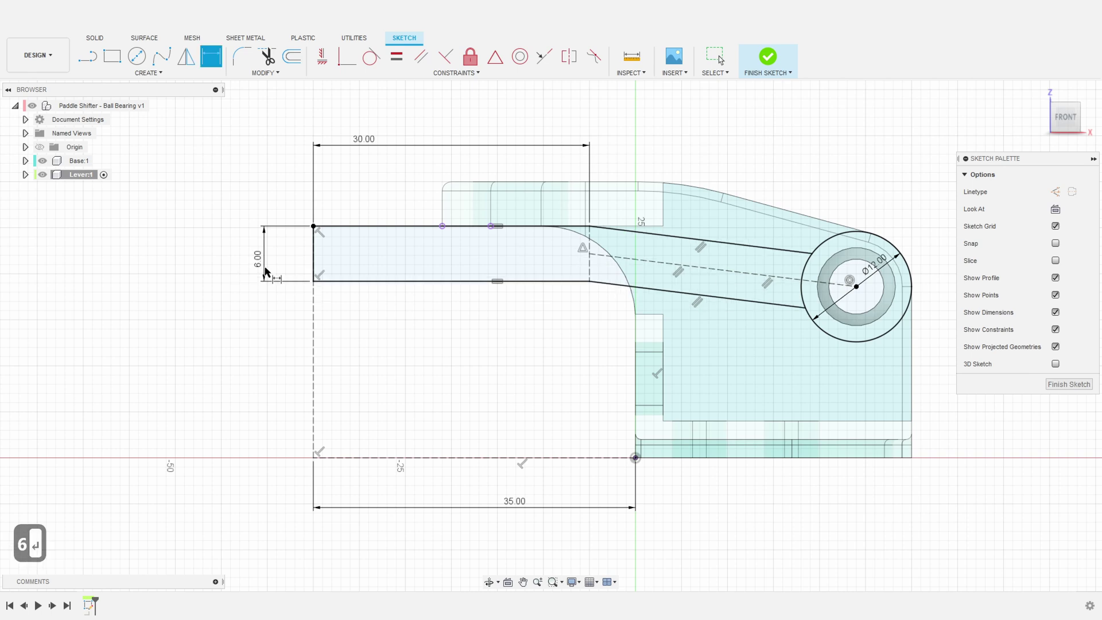
Fillet the upper and lower bends between the horizontal and sloped lever lines with a 56 mm radius
middle_drag(541, 367, 413, 378)
scroll(413, 379, down, 3)
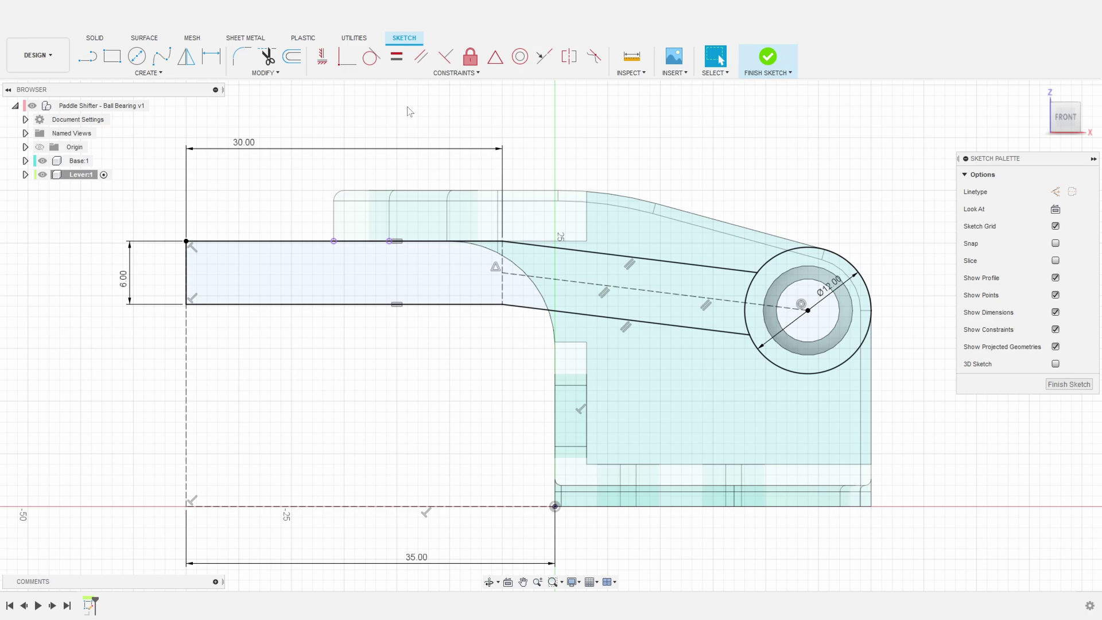
click(484, 242)
key(Return)
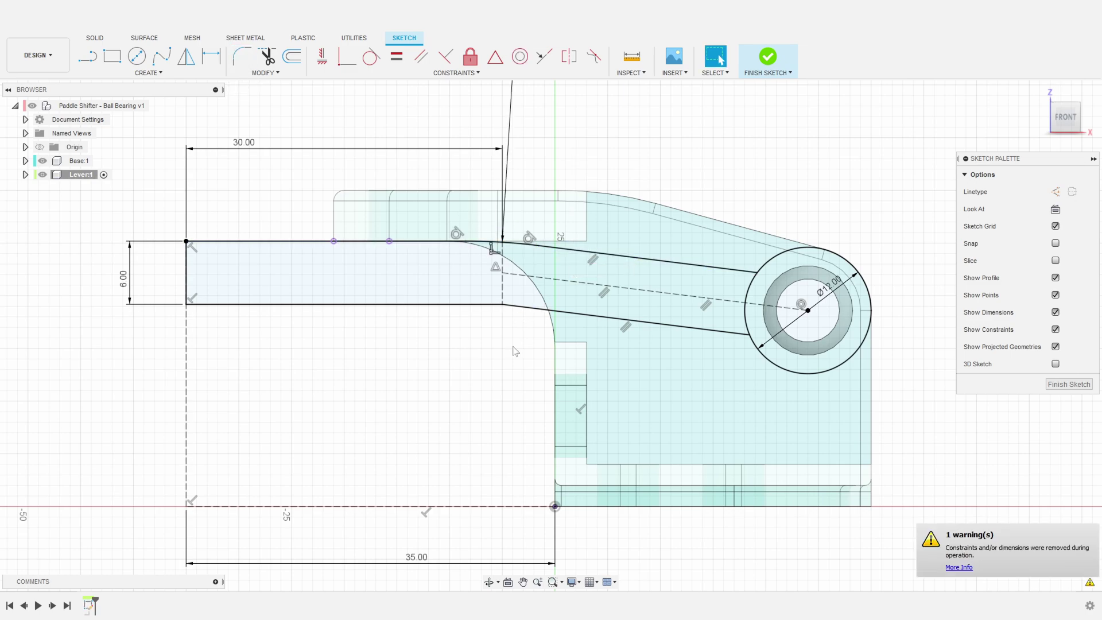
key(f)
click(502, 304)
scroll(513, 305, up, 6)
drag(485, 292, 485, 296)
text(56)
key(Return)
scroll(480, 396, down, 5)
middle_drag(476, 418, 438, 394)
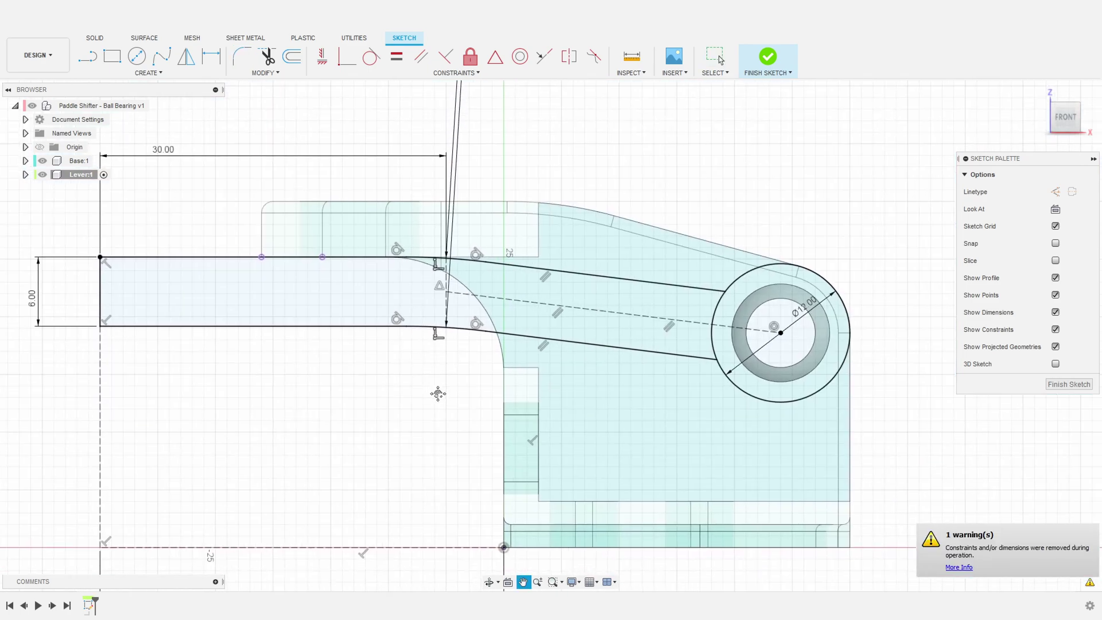
Trim away the arc of the 12 mm circle that lies between the two sloped lever lines
scroll(438, 394, down, 3)
middle_drag(608, 416, 515, 413)
click(638, 382)
click(707, 287)
scroll(708, 287, up, 2)
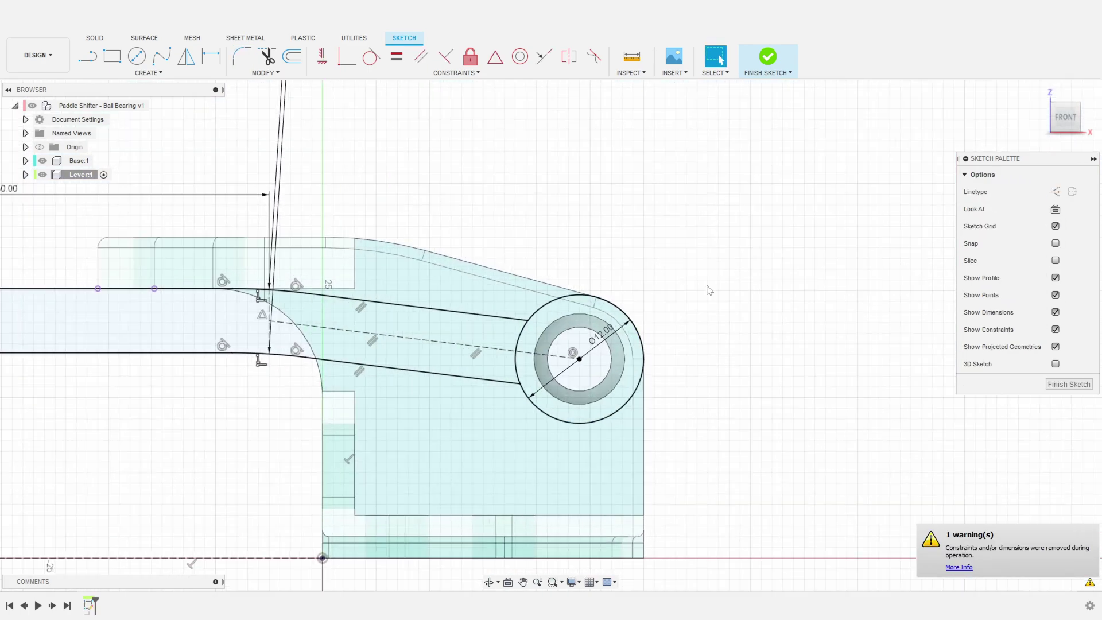
scroll(709, 290, up, 2)
middle_drag(730, 298, 803, 275)
key(t)
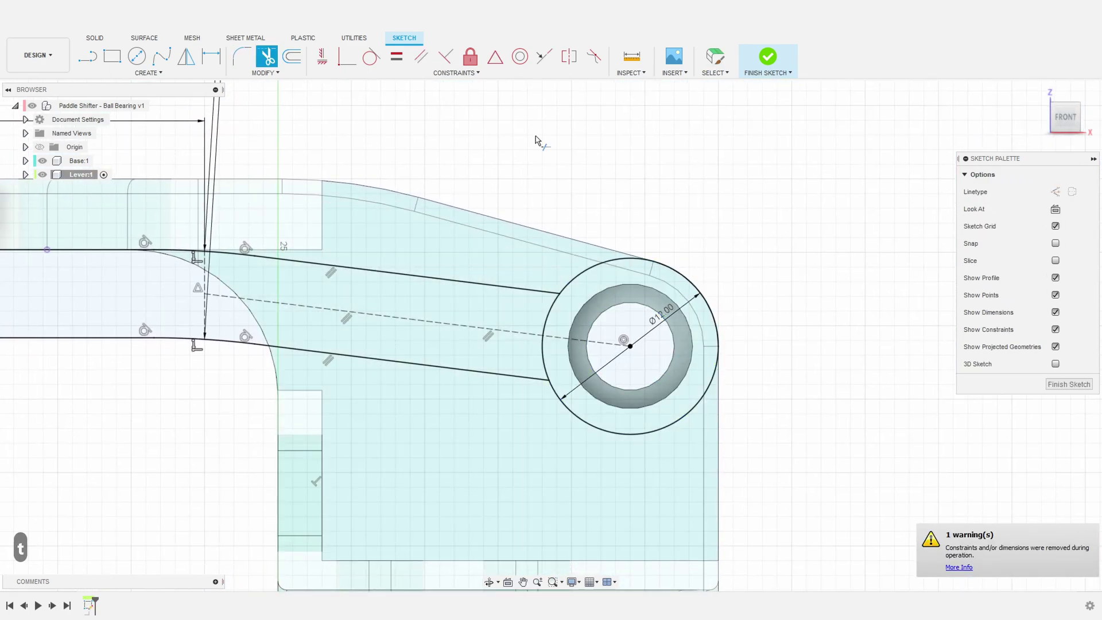
click(544, 359)
key(Escape)
key(Escape)
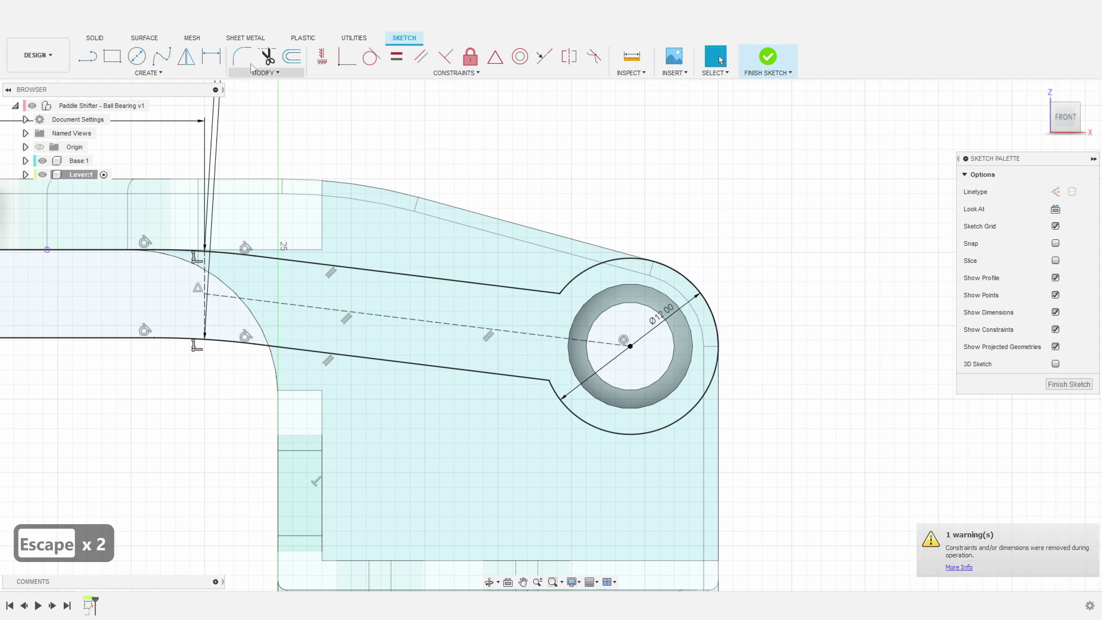
Fillet both junctions between the sloped lever lines and the pivot circle with a 9 mm radius
click(242, 56)
click(537, 288)
click(565, 283)
click(537, 377)
click(555, 396)
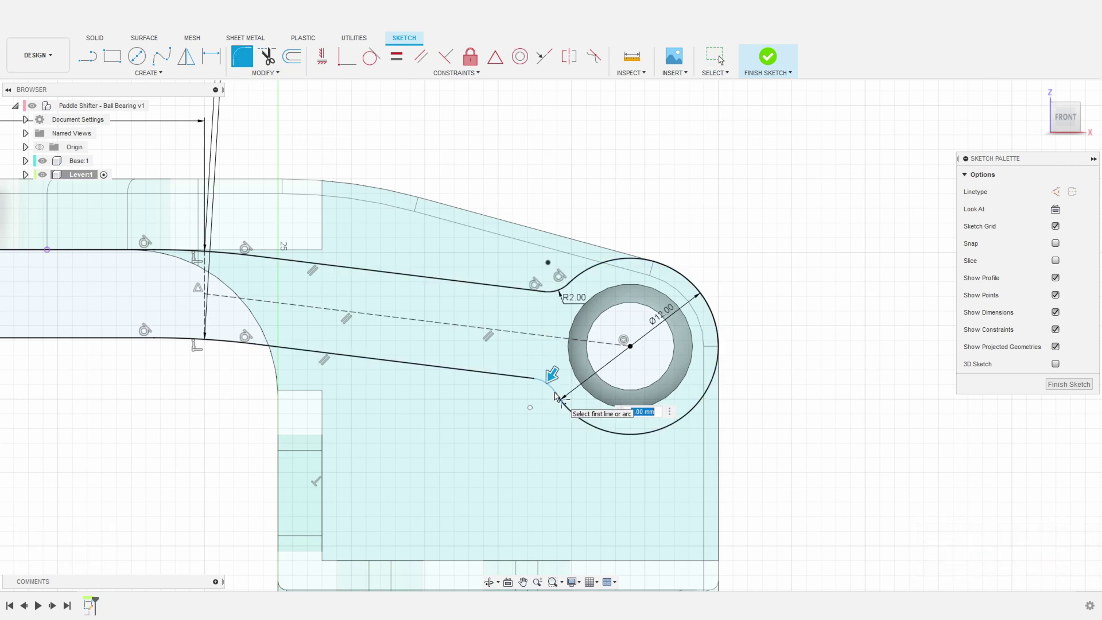
text(9)
scroll(574, 343, down, 4)
middle_drag(402, 386, 472, 376)
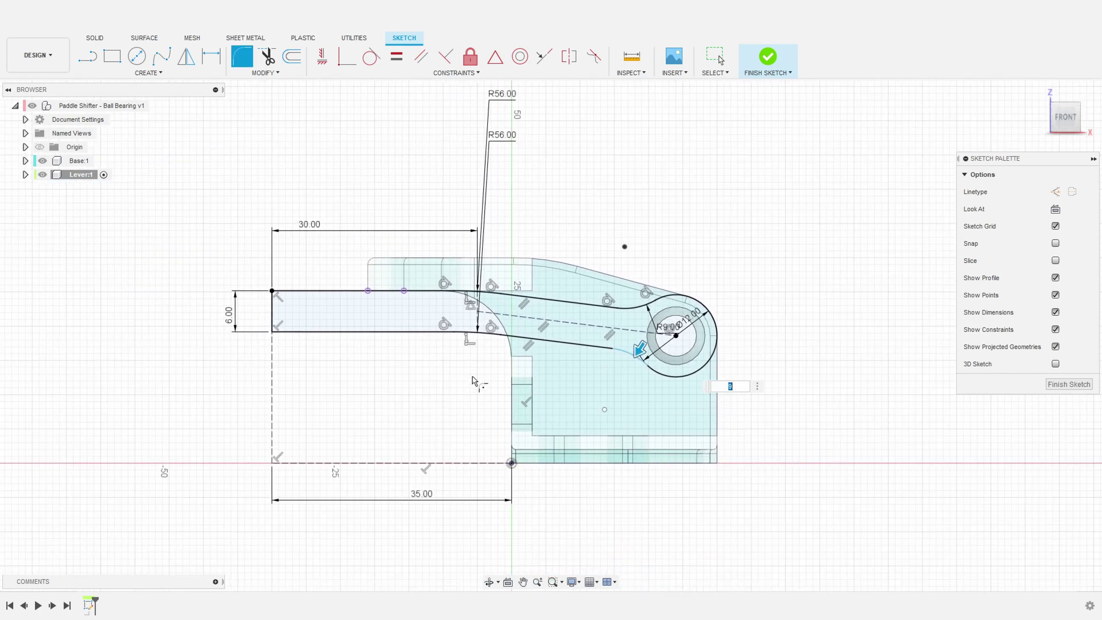
key(Return)
Reposition the two 56 mm radius dimension labels closer to the lever profile and apart from each other
drag(502, 94, 414, 193)
drag(491, 146, 508, 212)
scroll(746, 322, up, 2)
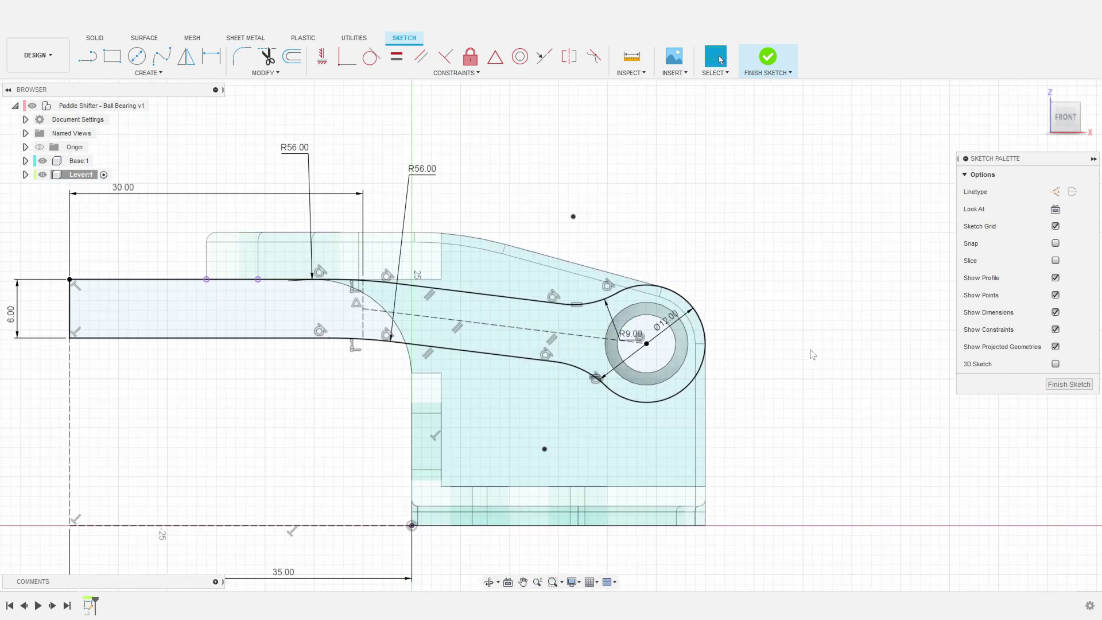
Draw a 4.2 mm diameter circle centred on the lever's pivot point
key(c)
click(646, 344)
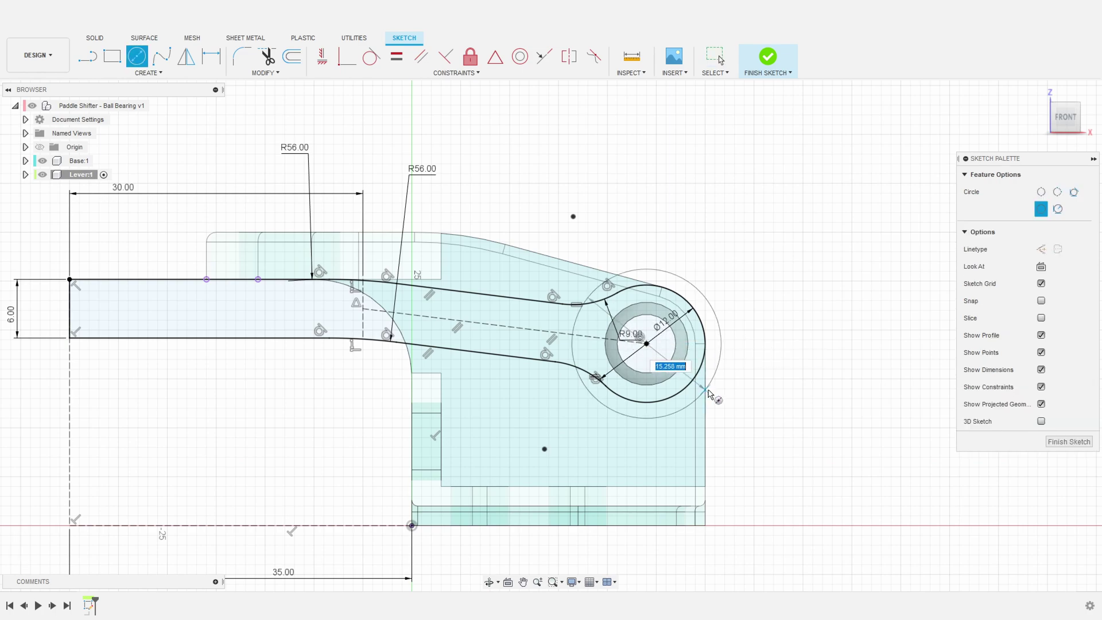
text(4.2)
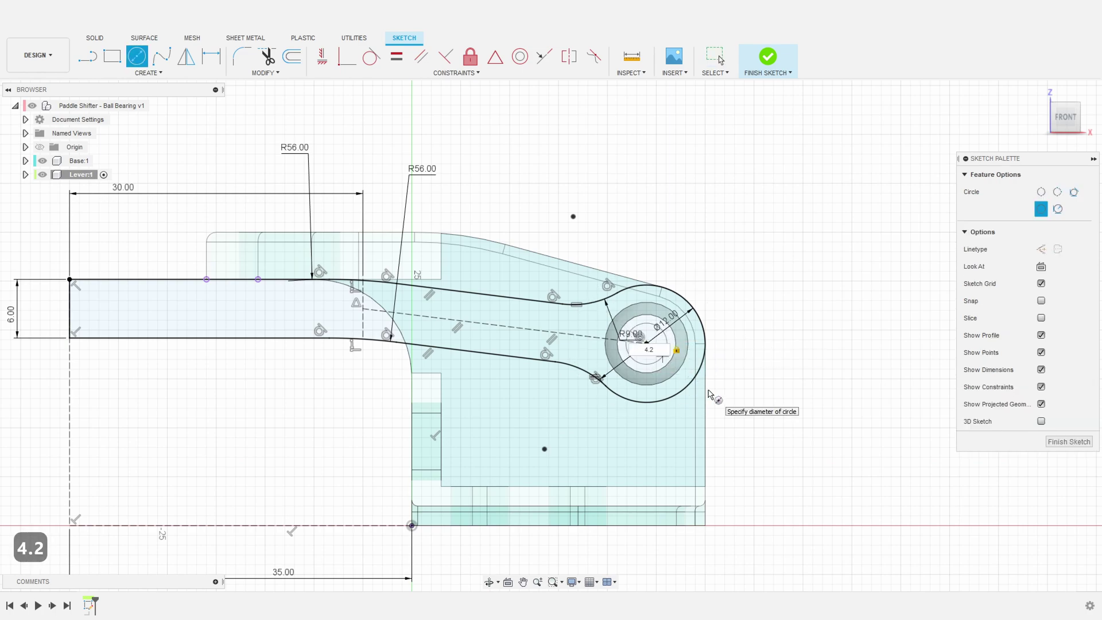
key(Return)
Extrude the lever's three profile regions 21 mm as a new body, leaving the 4.2 mm pivot hole open; hide the Base while selecting them
scroll(877, 368, down, 2)
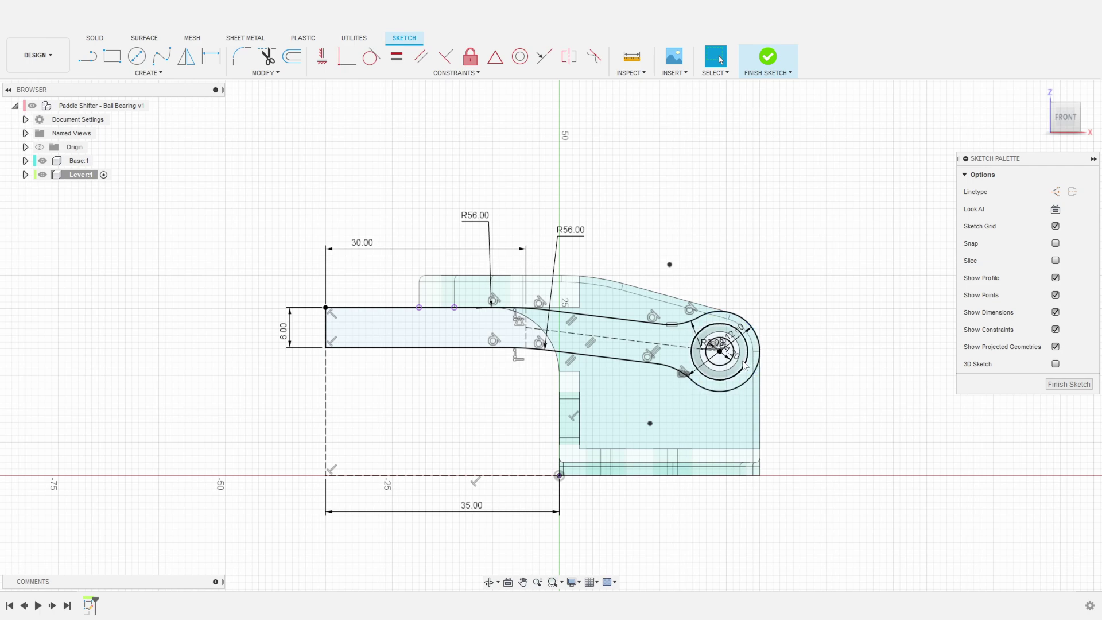
click(43, 161)
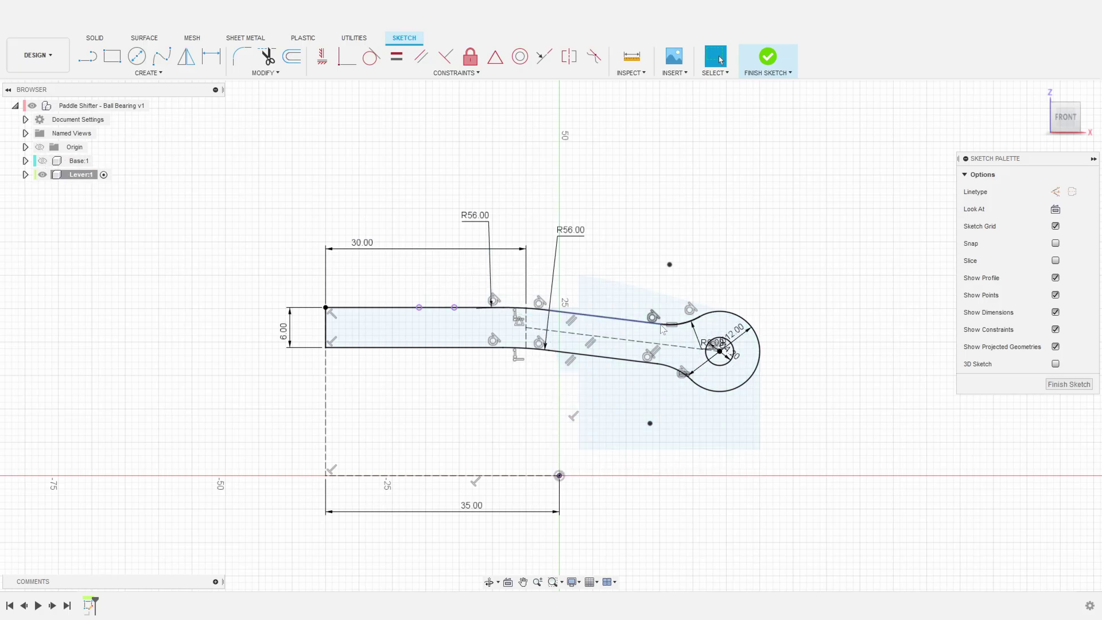
click(694, 339)
scroll(703, 332, up, 4)
ctrl+click(722, 333)
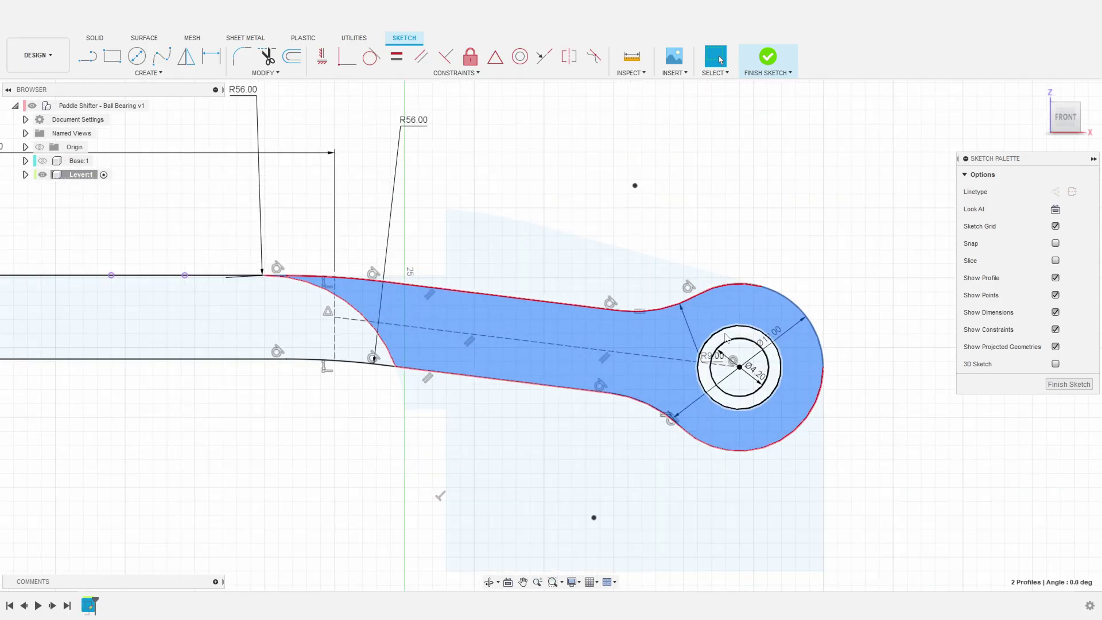
ctrl+click(272, 305)
scroll(307, 402, down, 3)
scroll(85, 362, down, 3)
mouse_move(517, 373)
shift+middle_down()
mouse_move(180, 442)
mouse_move(480, 399)
mouse_move(470, 398)
shift+middle_up()
click(768, 56)
shift+middle_drag(631, 241, 657, 238)
click(42, 160)
shift+middle_drag(608, 211, 668, 238)
text(e)
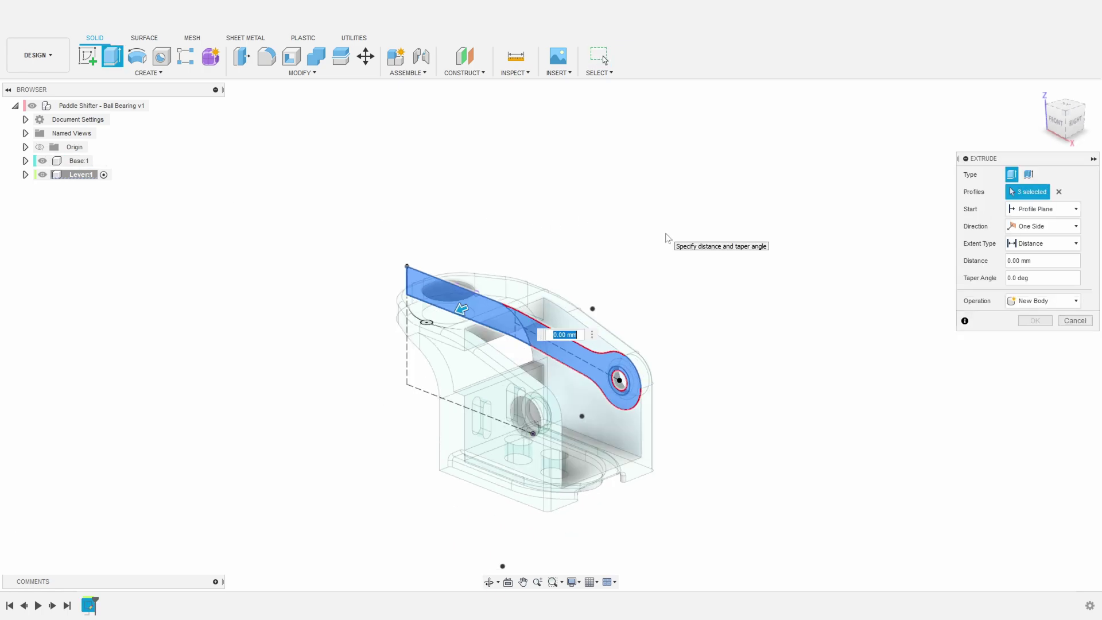
text(21)
shift+middle_drag(678, 232, 744, 343)
shift+middle_drag(637, 455, 654, 402)
click(1034, 321)
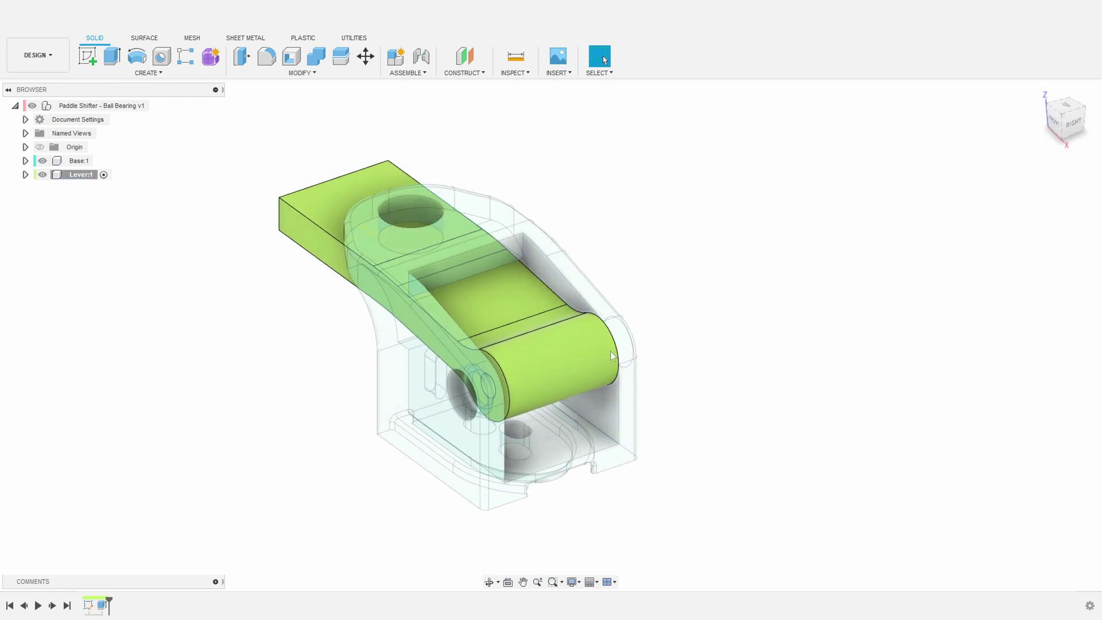
Activate the top-level Paddle Shifter - Ball Bearing component
click(166, 106)
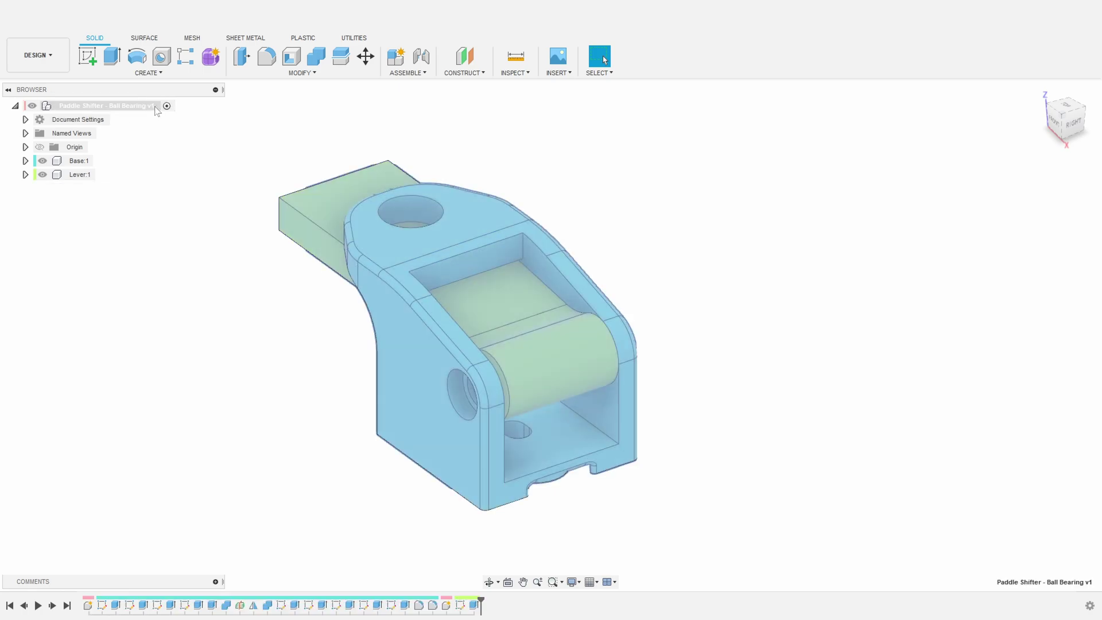
shift+middle_drag(270, 344, 306, 357)
scroll(284, 354, up, 5)
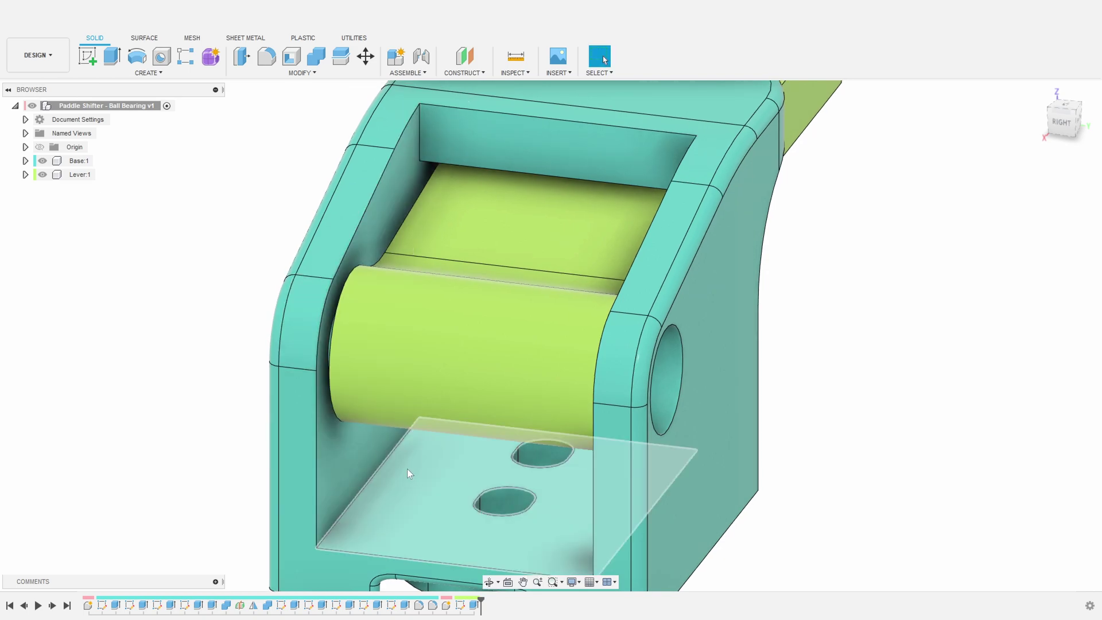
Measure the gap between the base's inner side wall and the lever's adjacent side face
key(i)
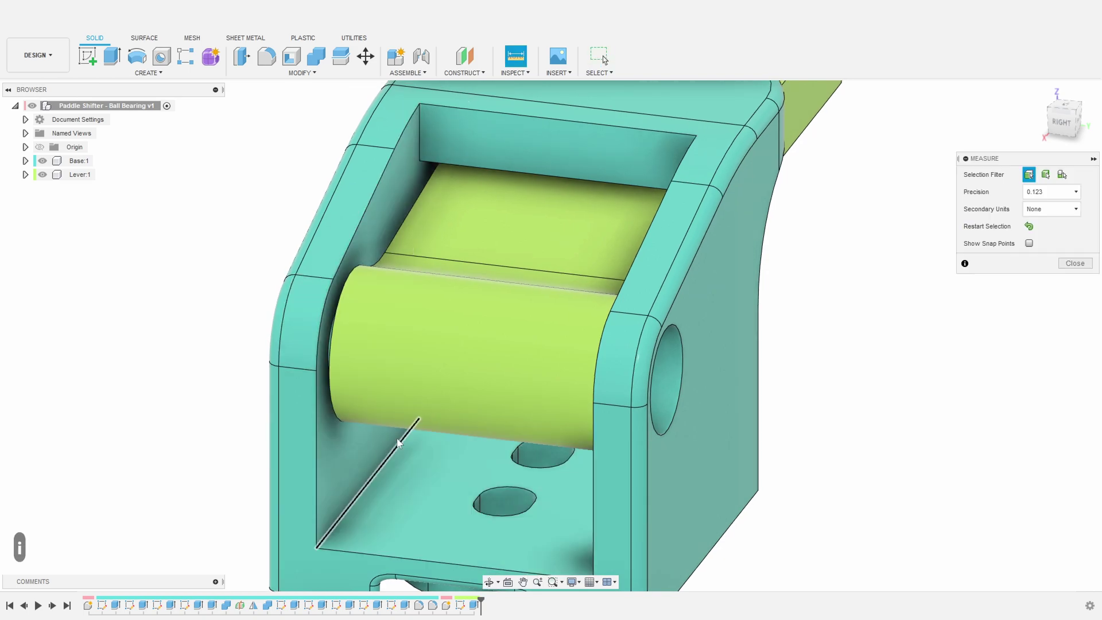
click(367, 244)
shift+middle_drag(367, 244, 325, 356)
click(325, 356)
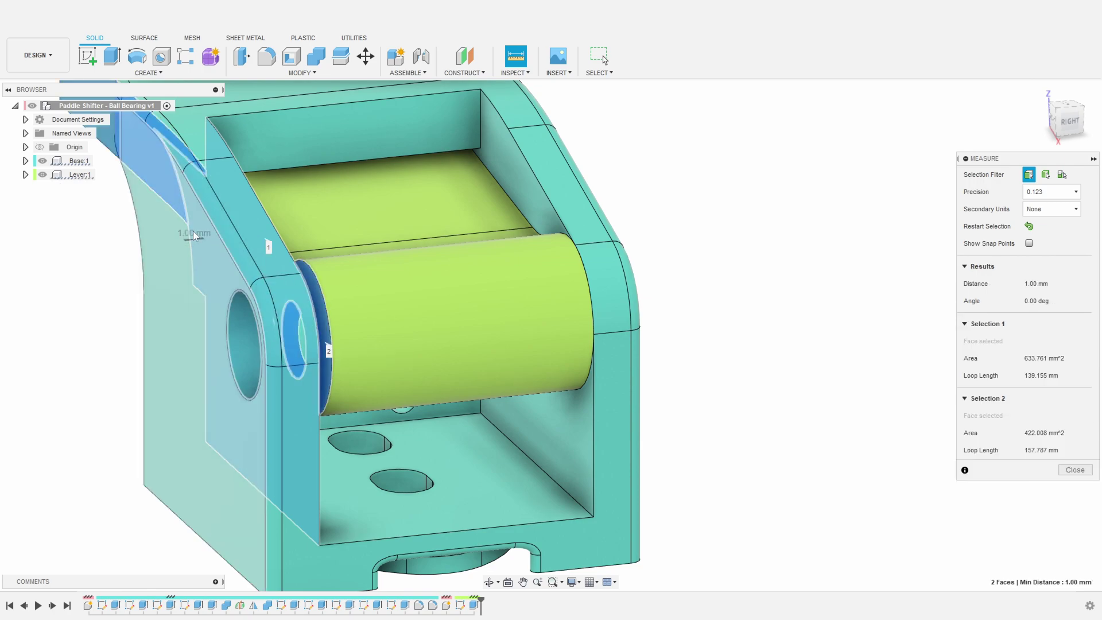
scroll(322, 360, down, 3)
click(719, 338)
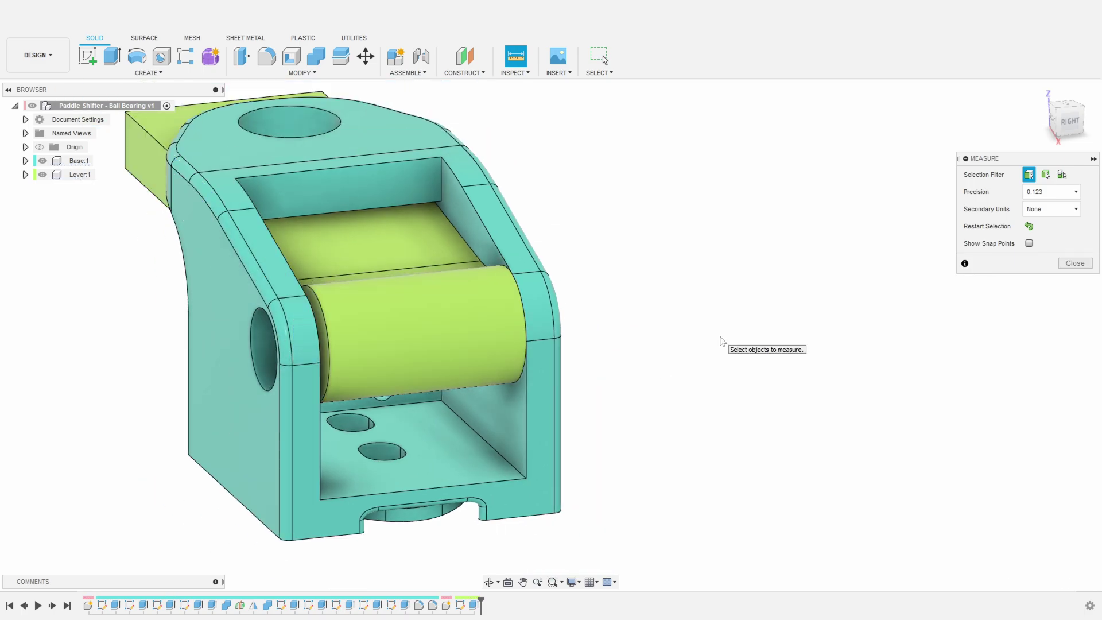
Move the Lever component -0.5 mm along the Y axis to centre it between the base's side walls
key(m)
click(1042, 174)
click(1033, 176)
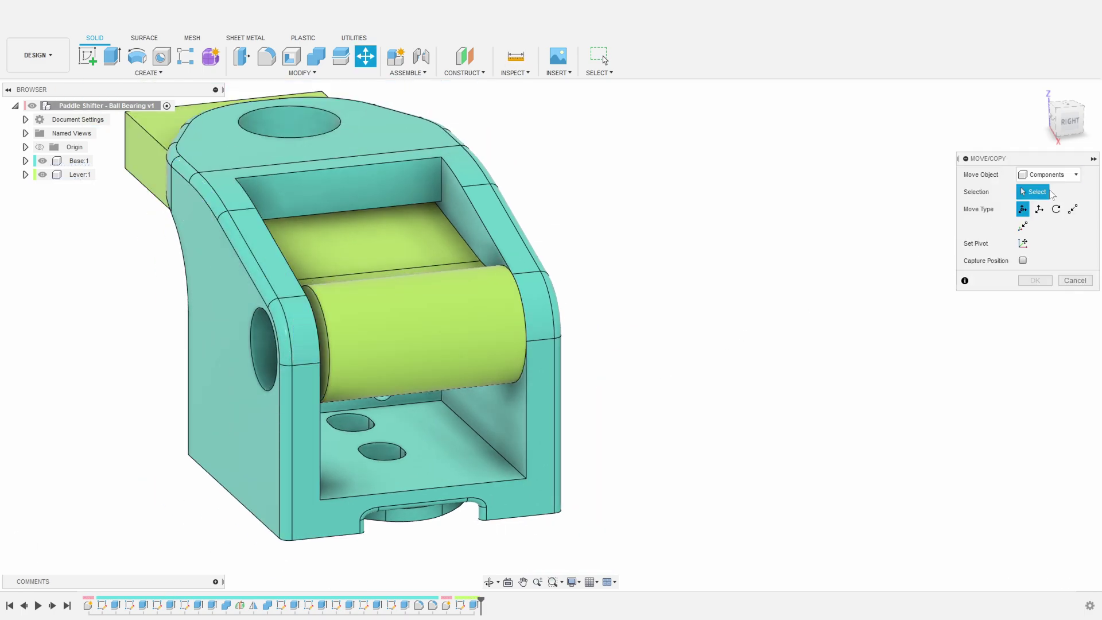
click(79, 174)
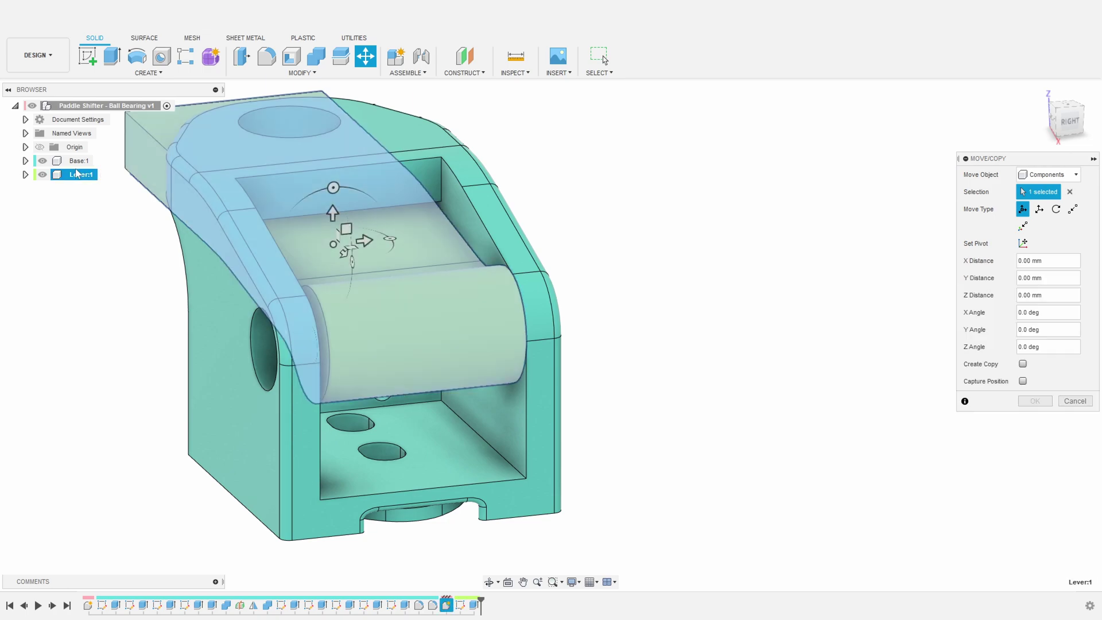
drag(359, 237, 251, 232)
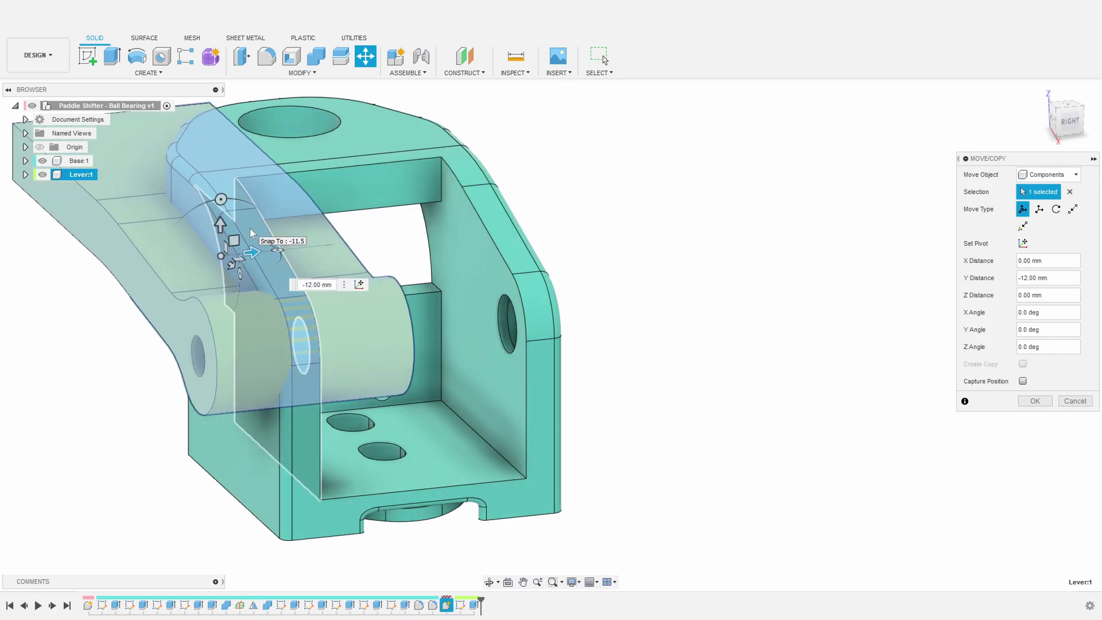
key(BackSpace)
key(BackSpace)
key(BackSpace)
key(BackSpace)
key(BackSpace)
key(BackSpace)
key(BackSpace)
key(BackSpace)
key(BackSpace)
key(BackSpace)
key(BackSpace)
key(BackSpace)
key(BackSpace)
text(-0.5)
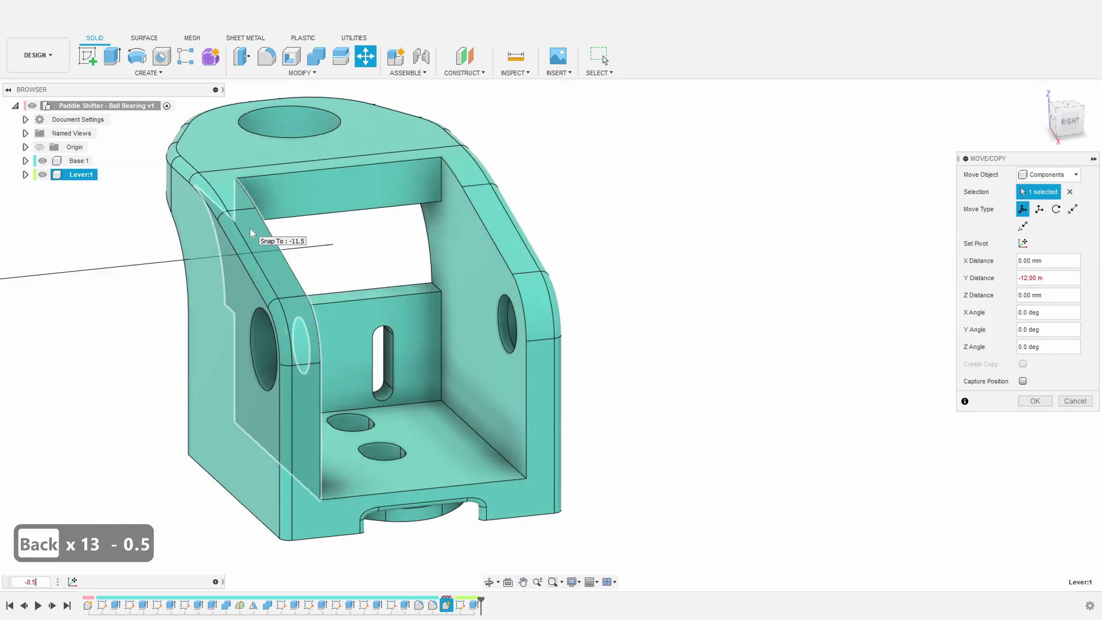
key(Return)
Start a sketch on the top face of the lever's paddle end, capturing the component's moved position
mouse_move(391, 287)
shift+middle_down()
mouse_move(651, 316)
mouse_move(652, 339)
mouse_move(672, 346)
mouse_move(775, 314)
mouse_move(777, 258)
mouse_move(708, 349)
mouse_move(743, 360)
mouse_move(684, 357)
mouse_move(216, 135)
shift+middle_up()
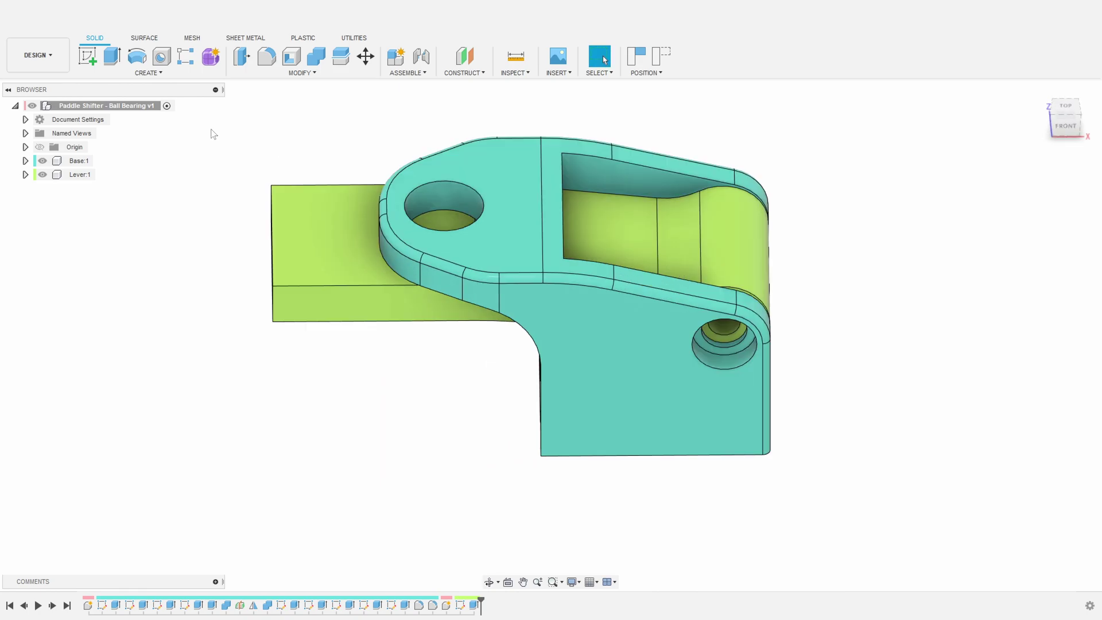
click(83, 57)
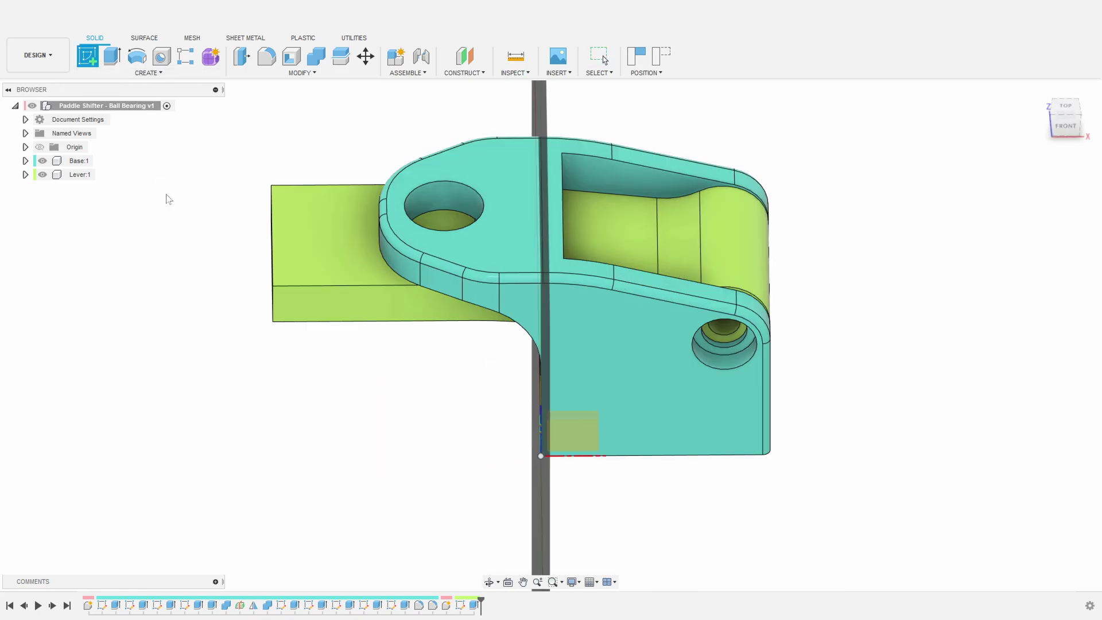
click(349, 251)
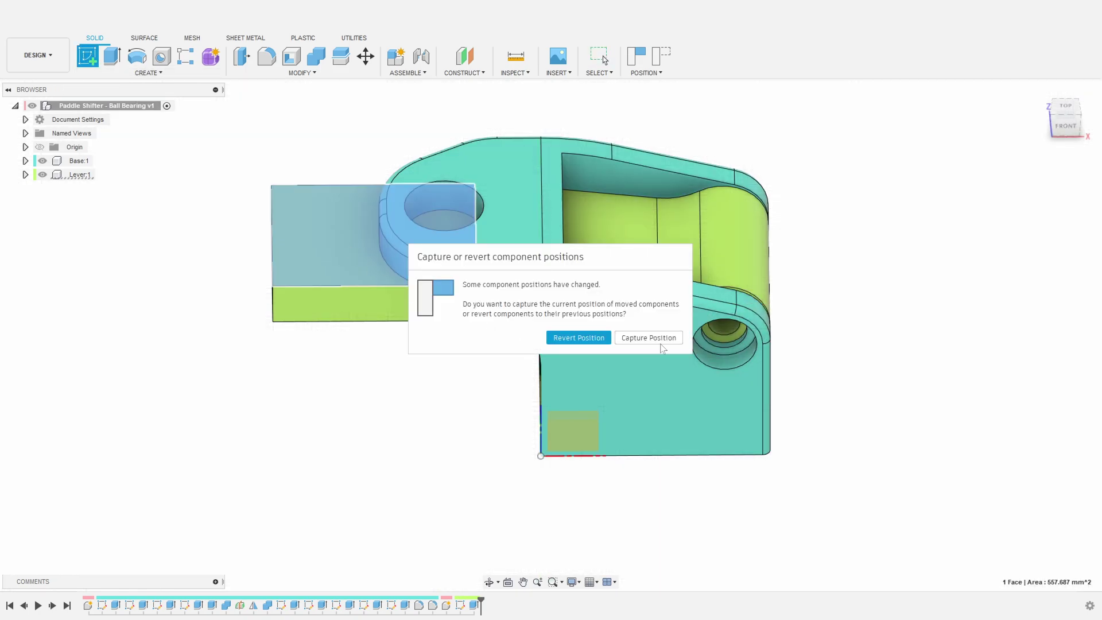
click(658, 336)
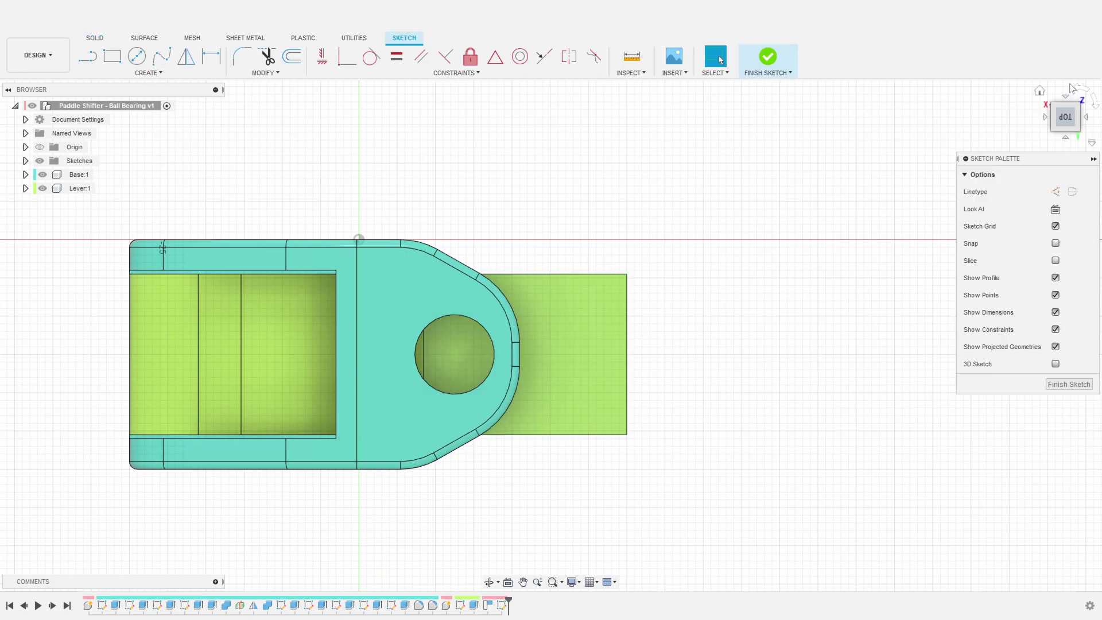
click(1090, 104)
click(1089, 104)
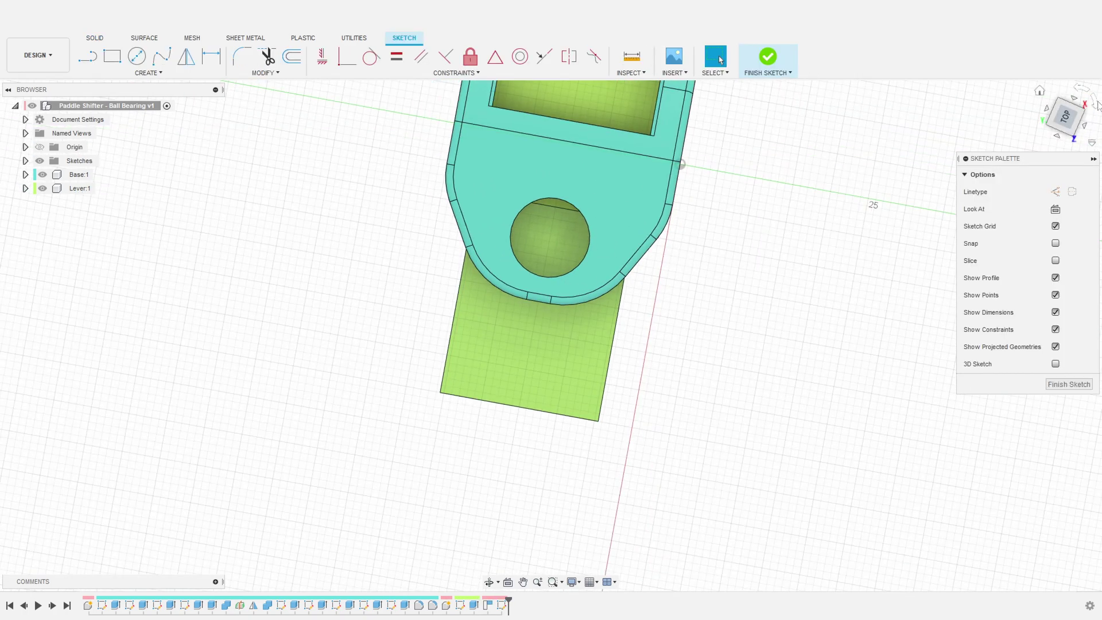
Project the edge of the base's large round top hole into the sketch
shift+middle_drag(643, 503, 637, 486)
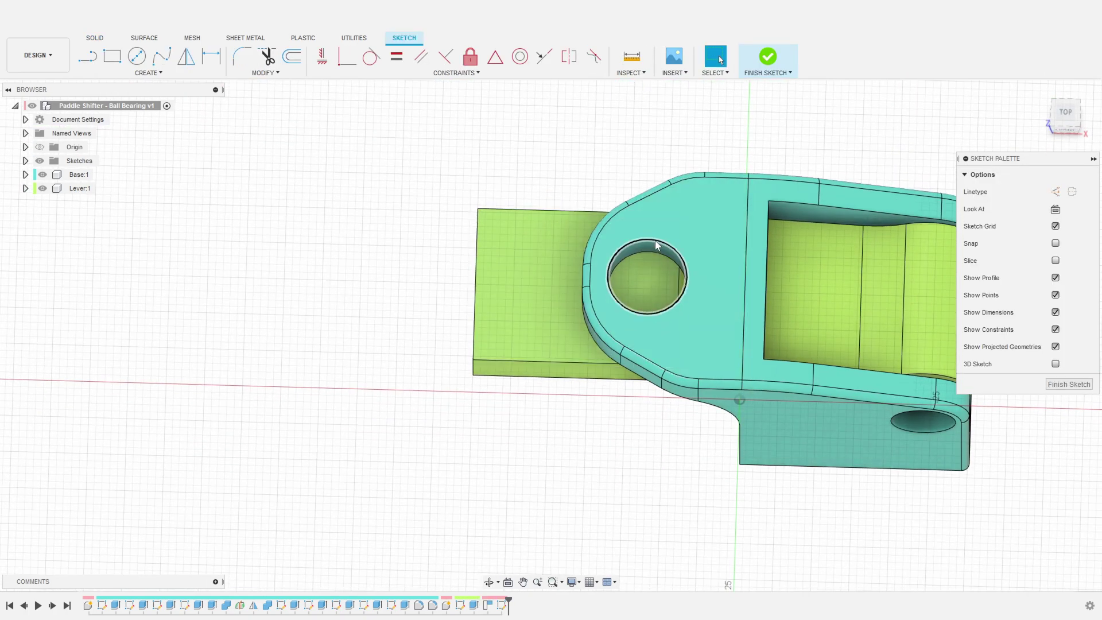
key(p)
key(Return)
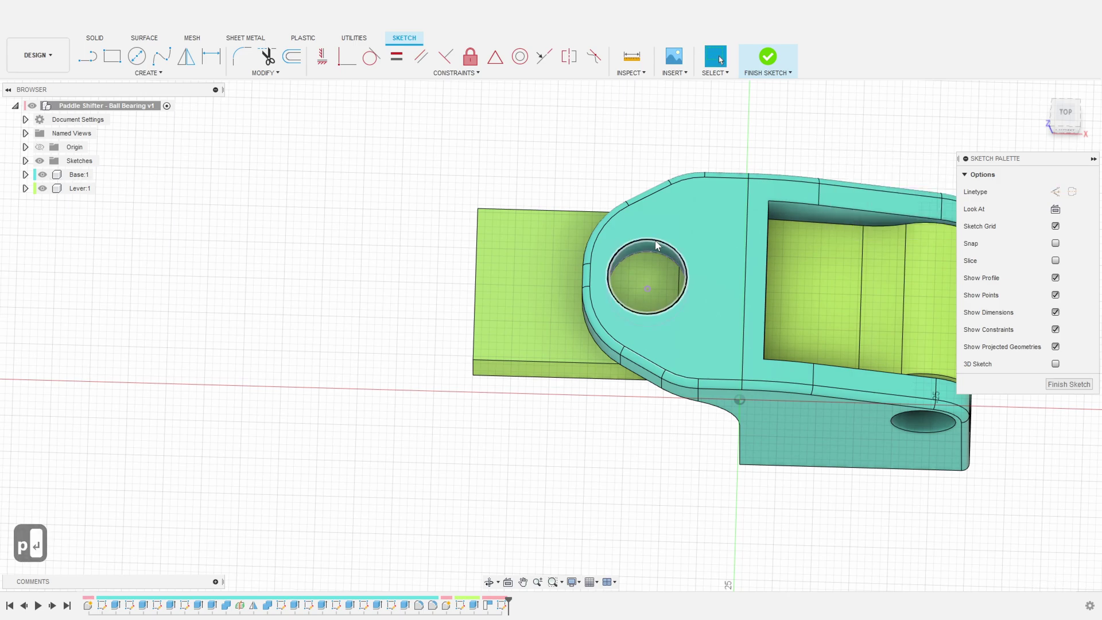
Cut both projected hole profiles through the lever, to its underside with a 1 mm offset and -1 mm on side two; show the Base again
shift+middle_drag(636, 474, 647, 469)
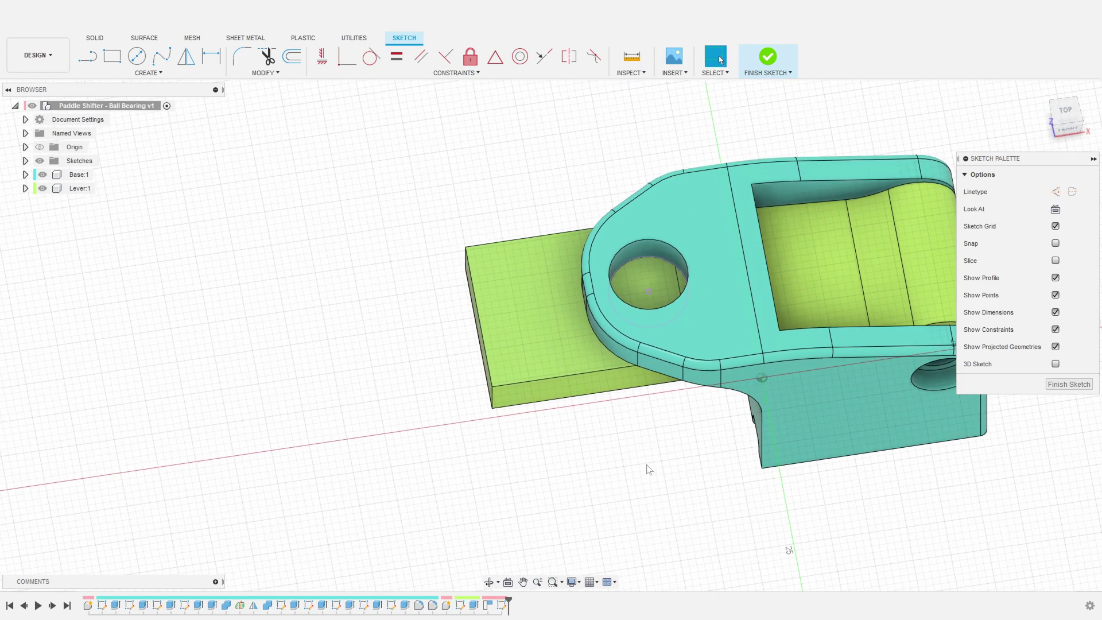
click(648, 273)
scroll(648, 274, up, 3)
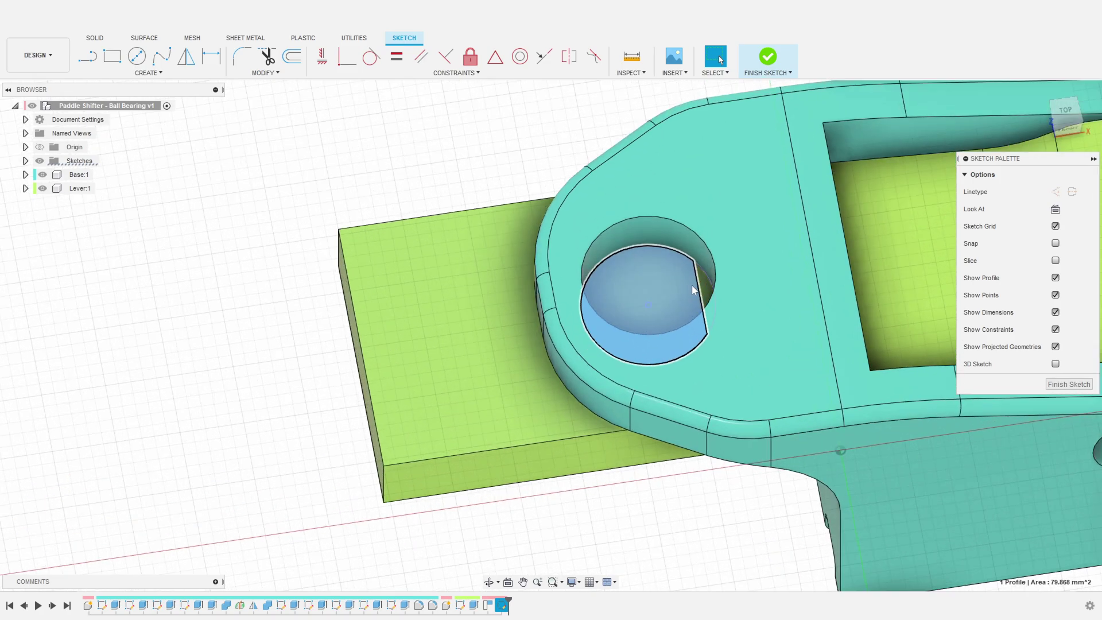
scroll(652, 401, down, 3)
shift+middle_drag(648, 425, 638, 382)
key(e)
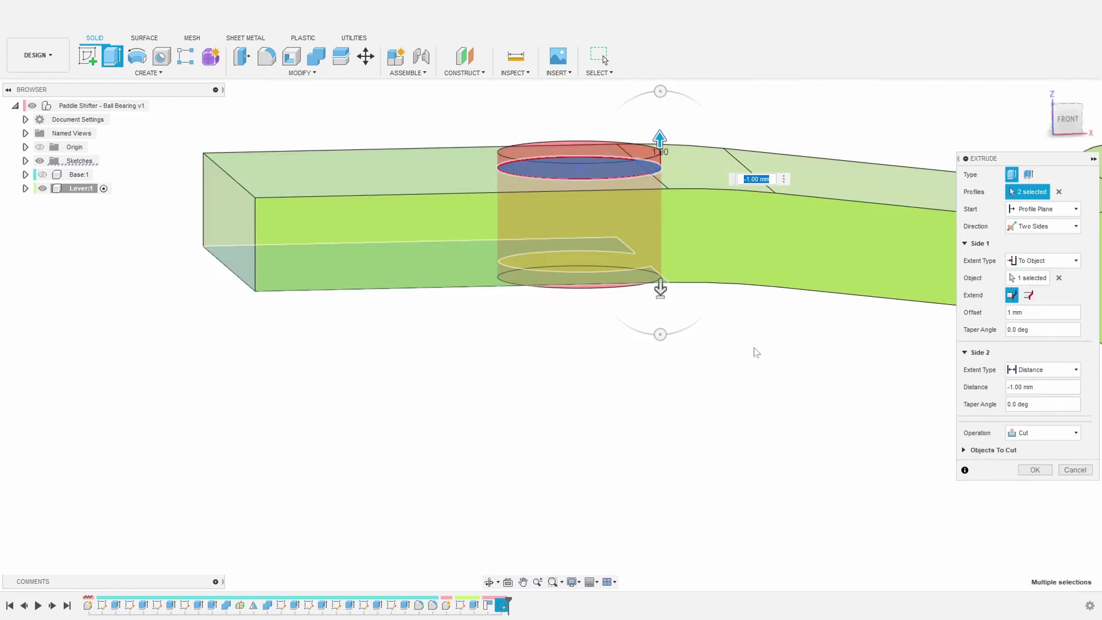
shift+middle_drag(756, 352, 755, 315)
key(Return)
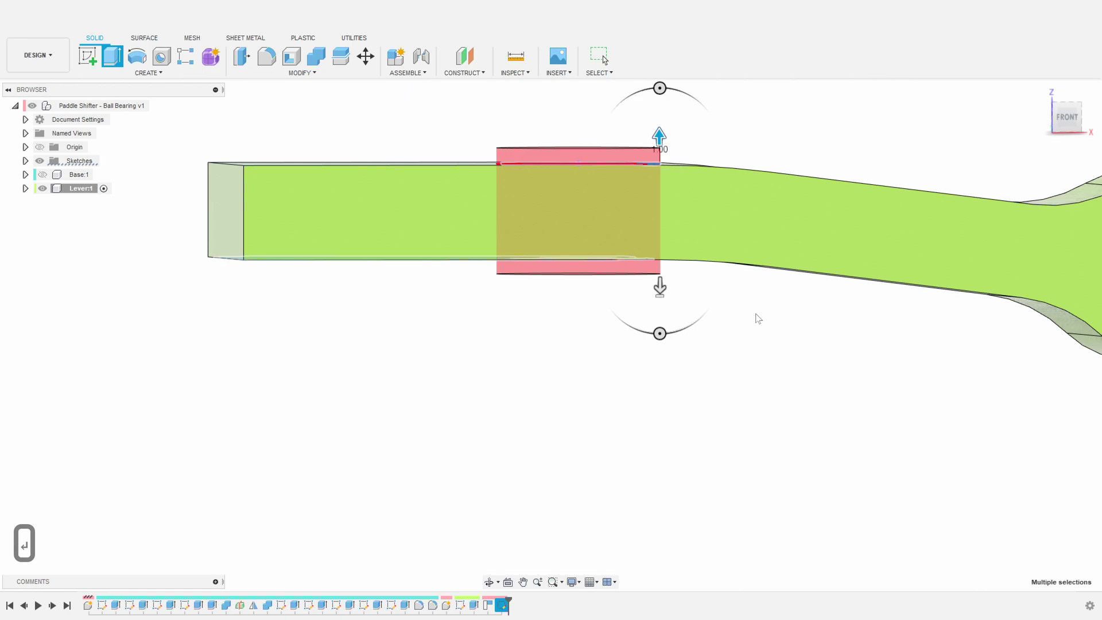
shift+middle_drag(804, 374, 246, 325)
click(43, 175)
scroll(489, 420, down, 3)
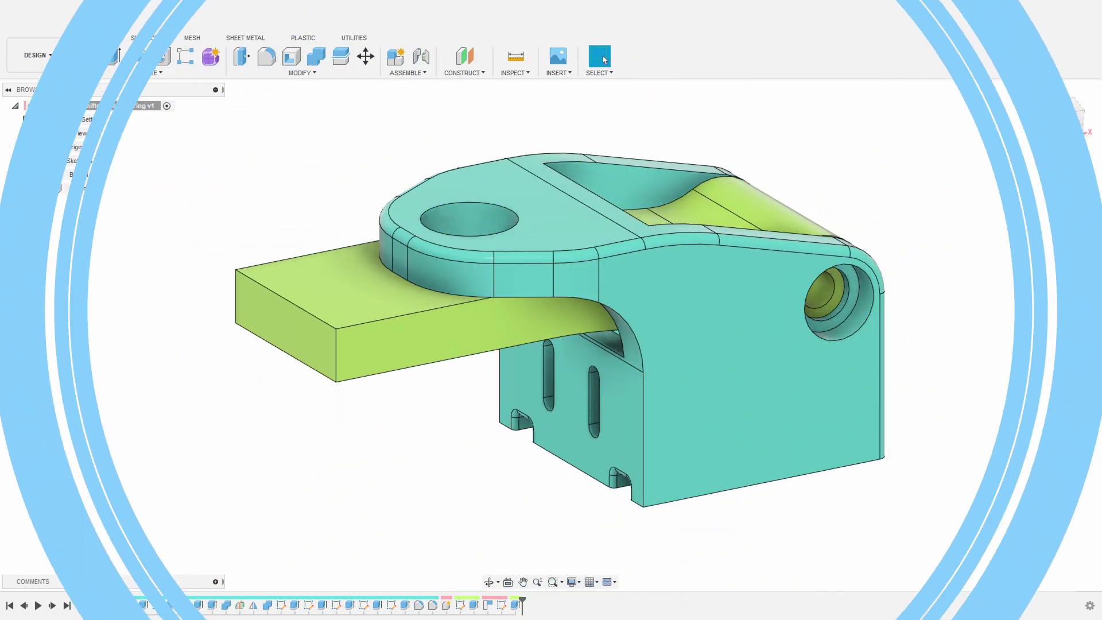
Activate the Lever component and start a sketch on the top face of its paddle end
click(102, 189)
shift+middle_drag(442, 445, 418, 426)
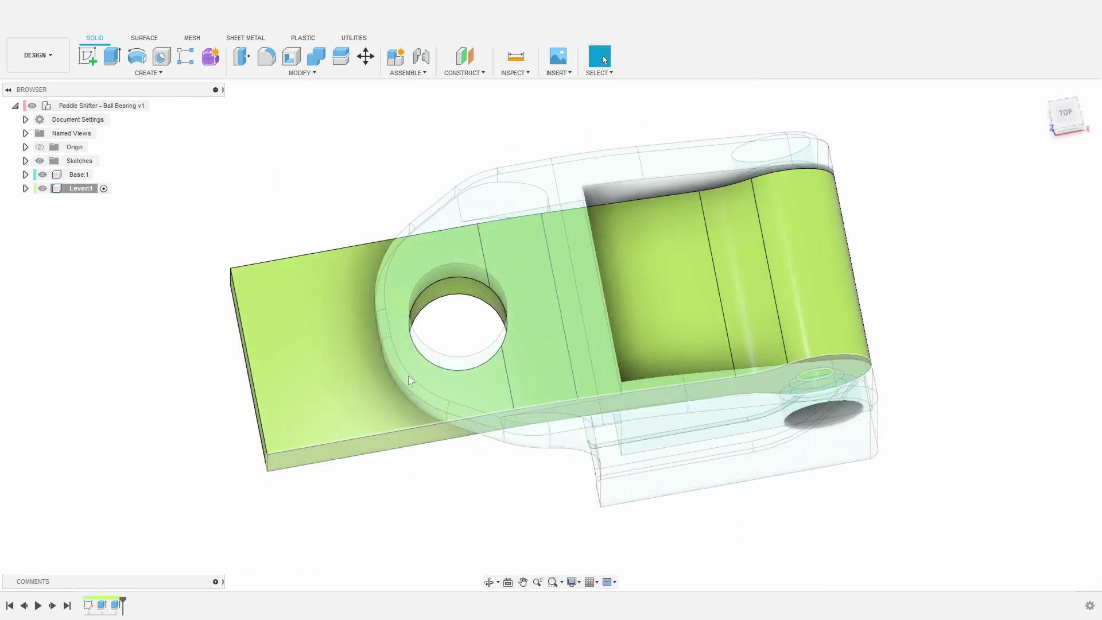
click(83, 58)
click(319, 350)
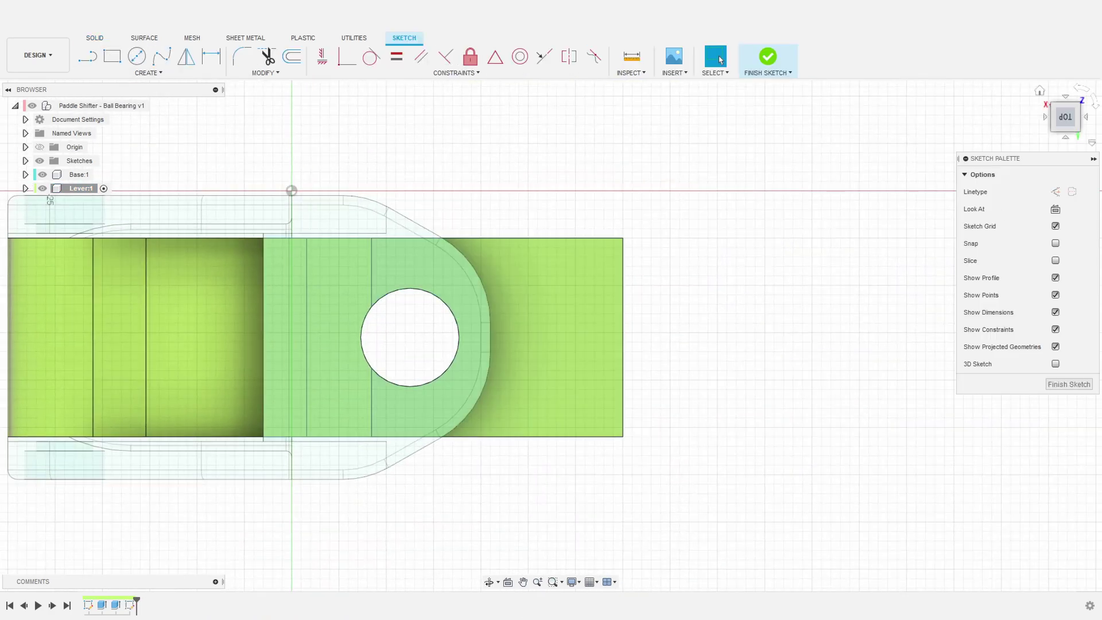
click(1096, 106)
click(1095, 106)
middle_drag(612, 207, 409, 178)
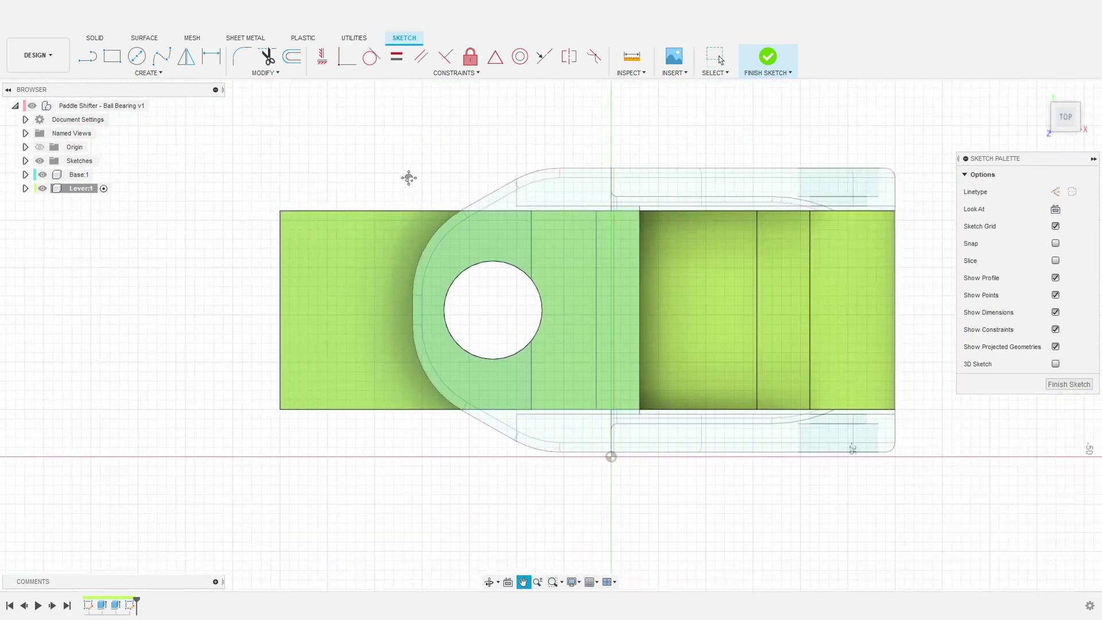
Draw a construction centreline from the midpoint of the paddle's end edge to the large round hole's centre
key(l)
key(x)
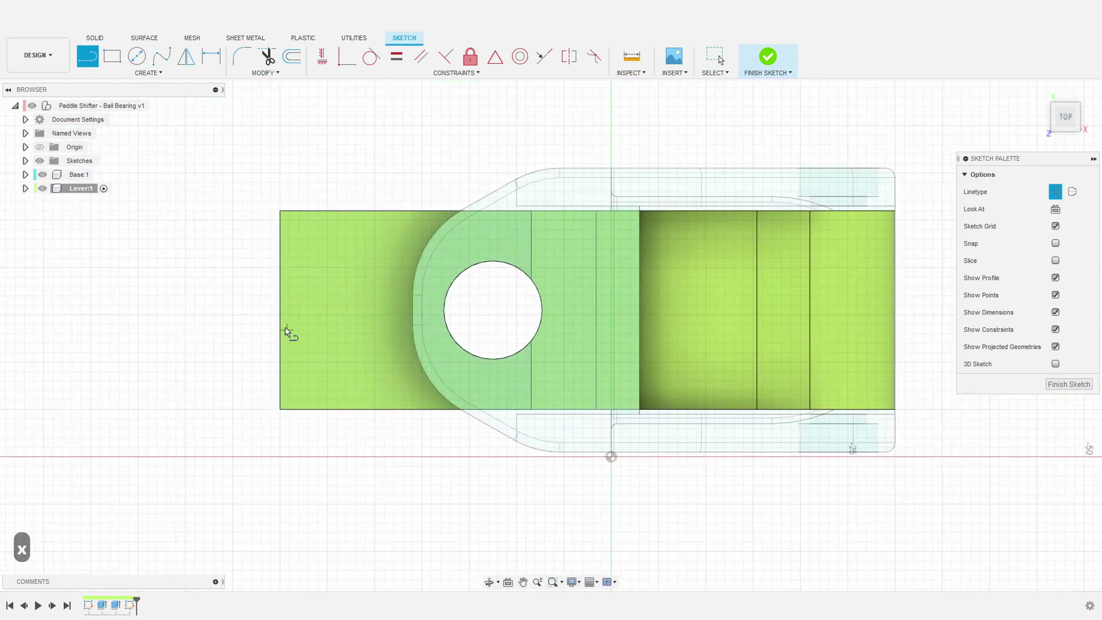
click(280, 310)
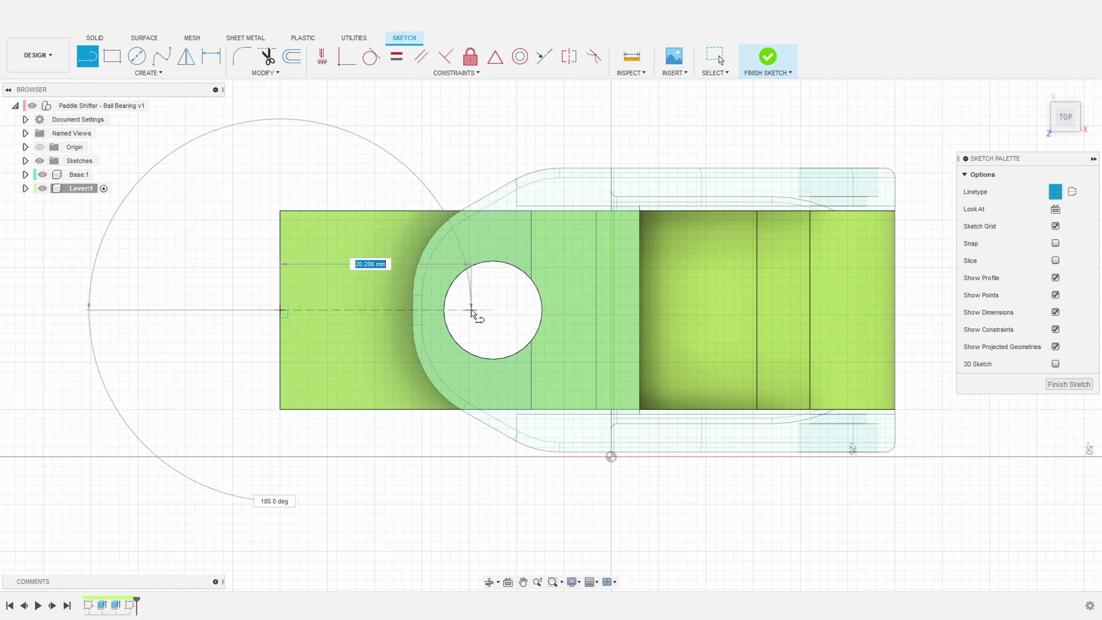
click(492, 310)
key(Escape)
key(Escape)
Draw a perpendicular construction line upward from the centreline near the paddle's end and set its length to 5 mm
scroll(311, 312, up, 4)
scroll(373, 338, down, 3)
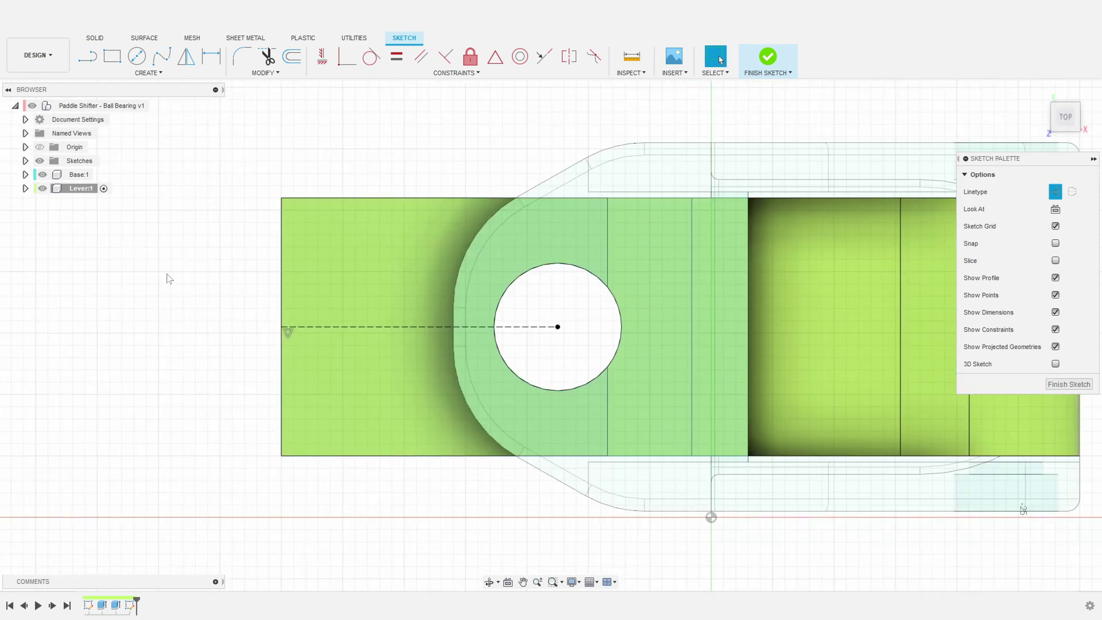
click(355, 328)
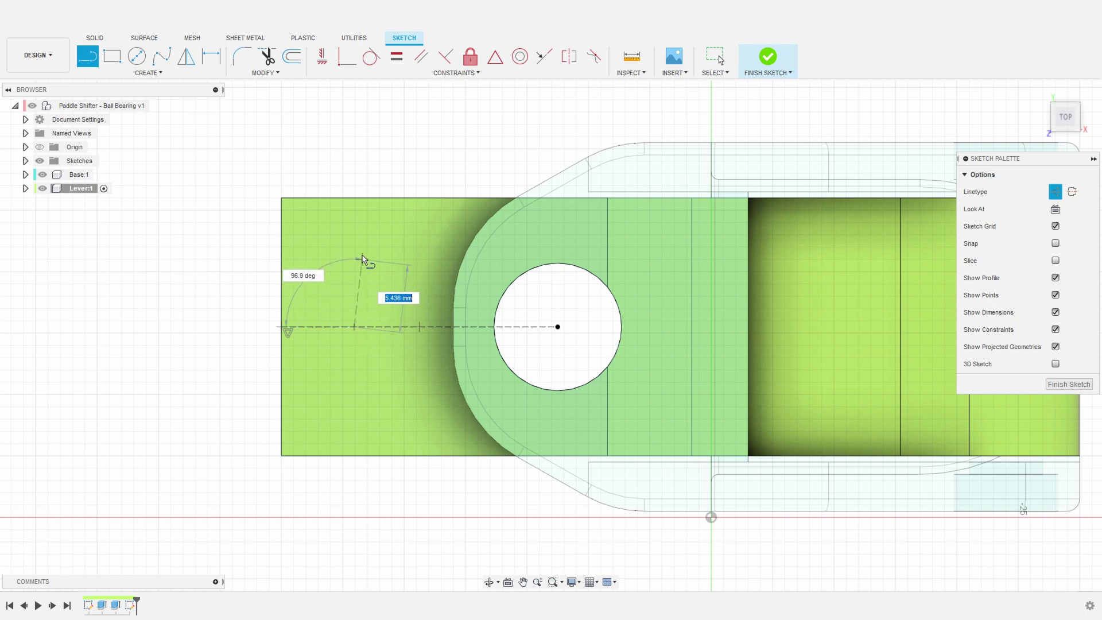
click(354, 245)
key(Escape)
key(Escape)
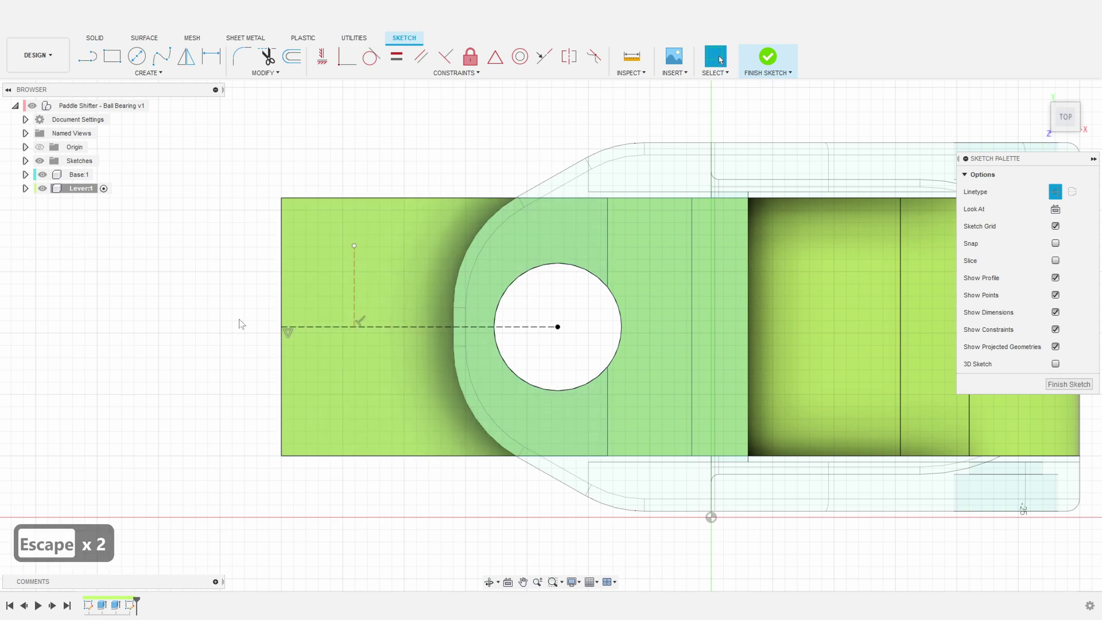
key(d)
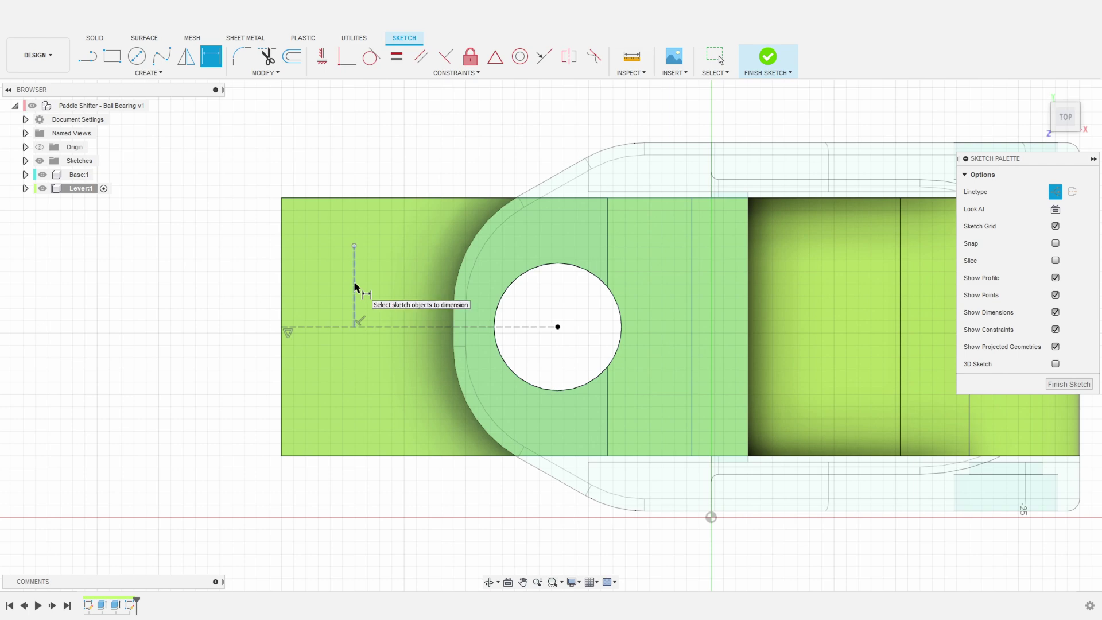
click(354, 287)
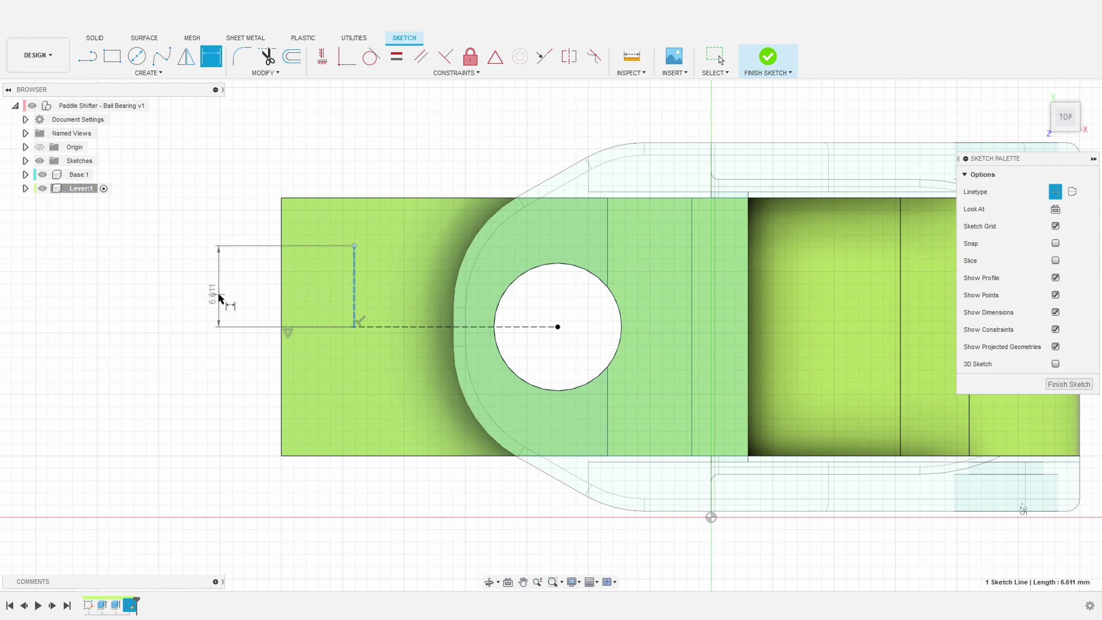
click(219, 297)
text(5)
key(Return)
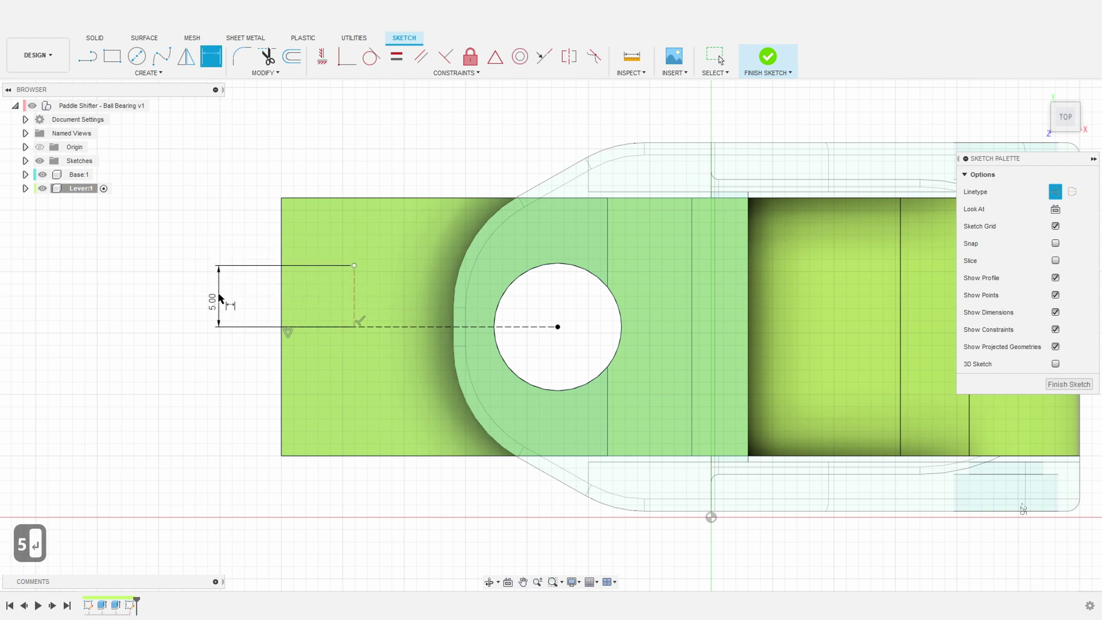
Draw a construction line from the 5 mm line's upper end perpendicular to the paddle's end edge and set its length to 6 mm
key(l)
click(354, 268)
click(281, 268)
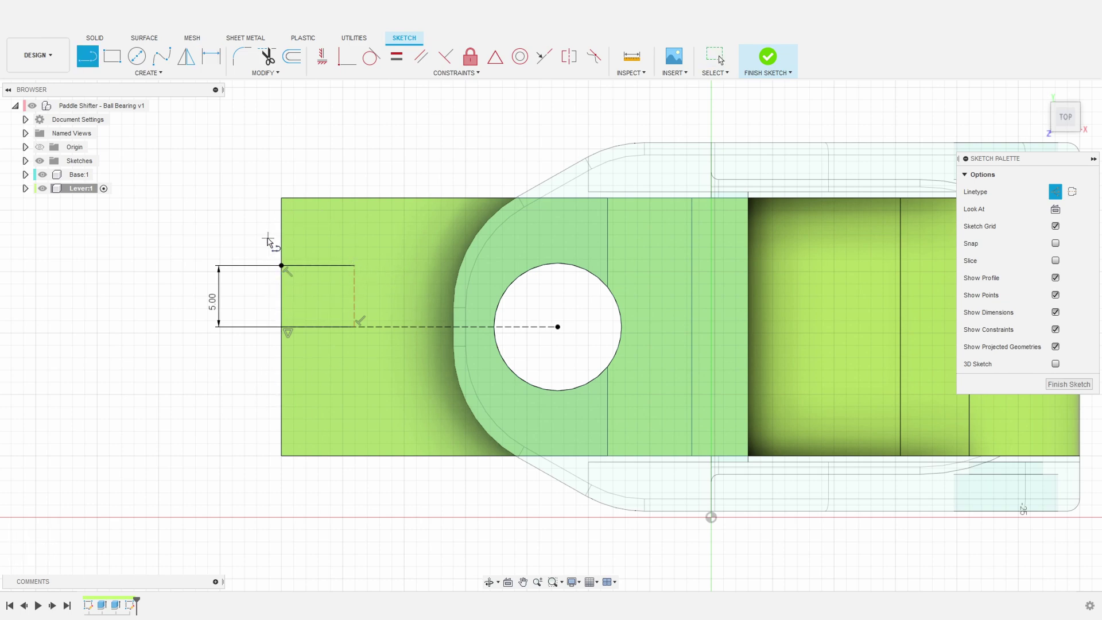
key(Escape)
key(d)
click(317, 267)
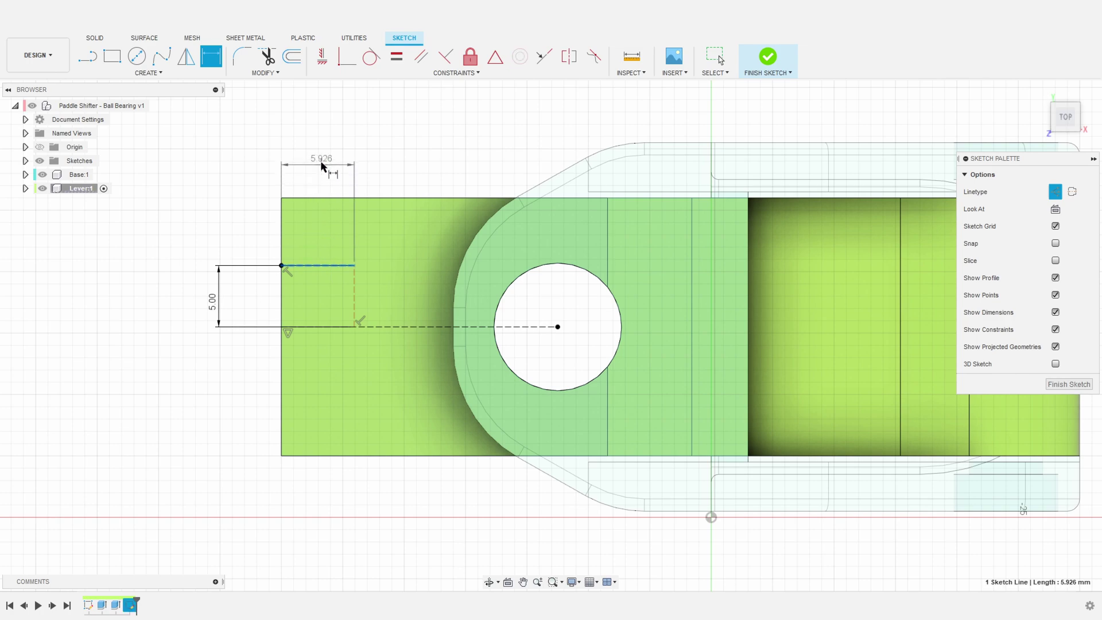
click(323, 162)
text(6)
key(Return)
Draw a 3.2 mm diameter circle centred where the 6 mm and 5 mm construction lines meet
key(c)
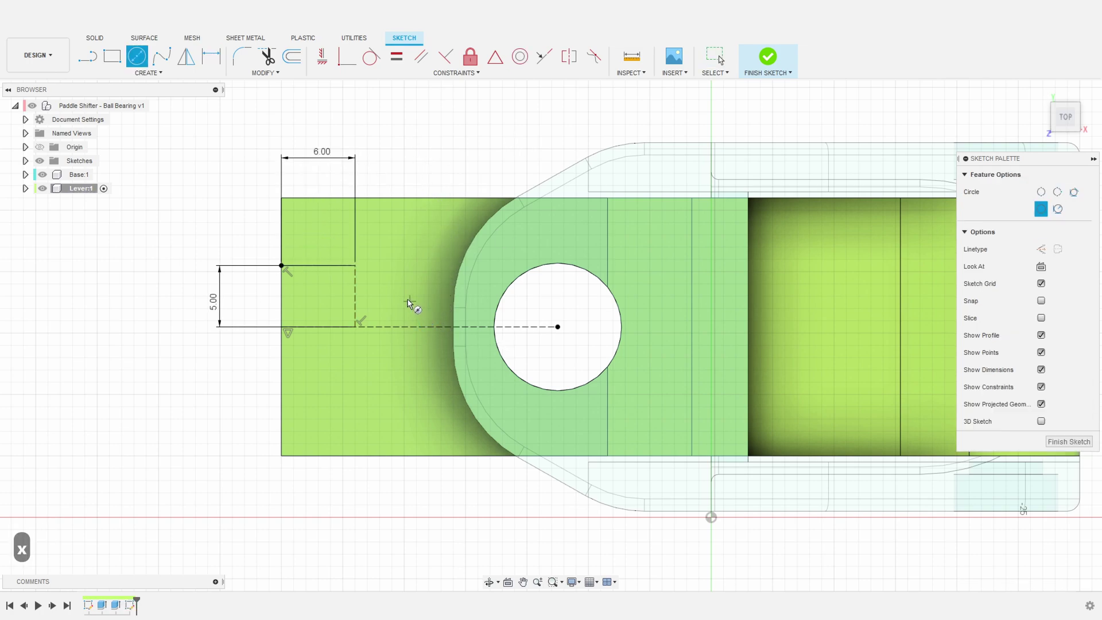
click(355, 271)
text(3)
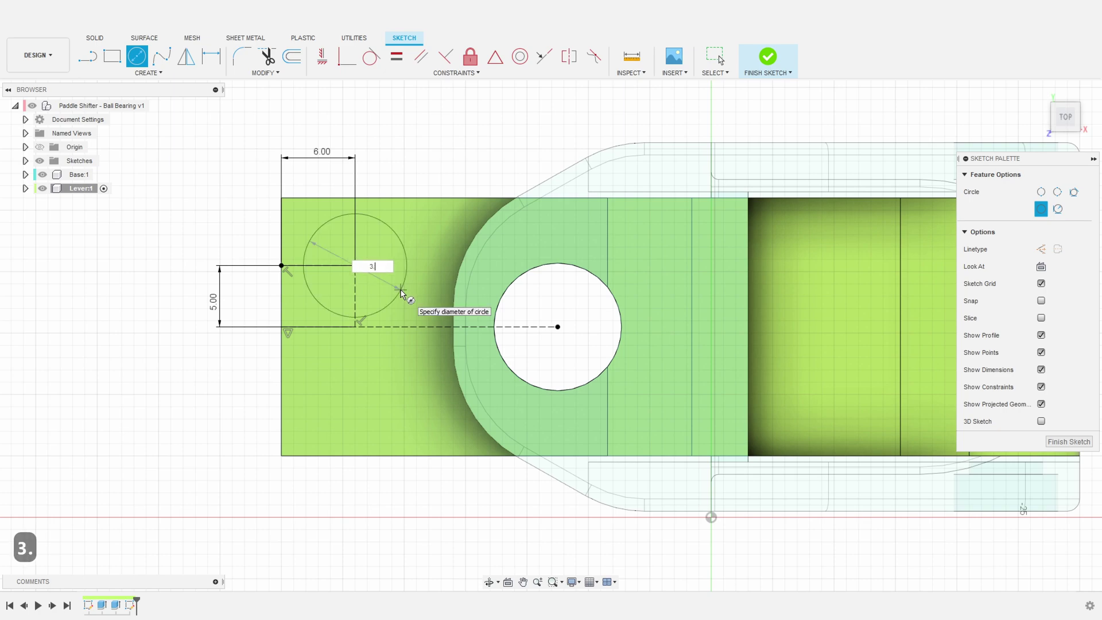
text(.2)
key(Return)
Draw a horizontal construction line from the circle's centre toward the base and place a 3.2 mm diameter circle at its free end
scroll(377, 249, up, 5)
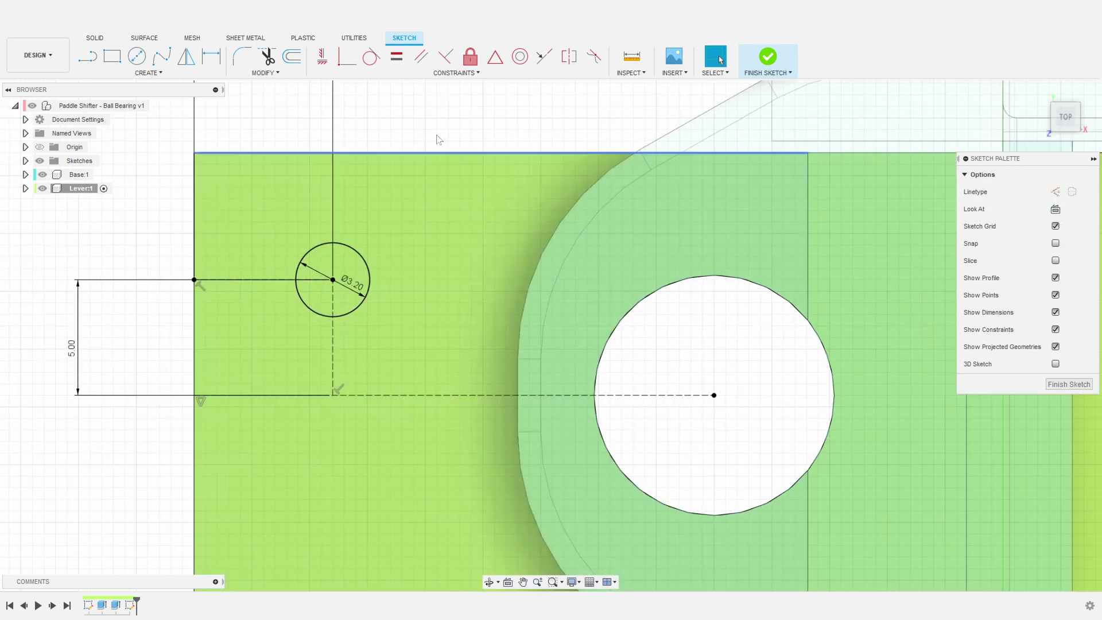
key(l)
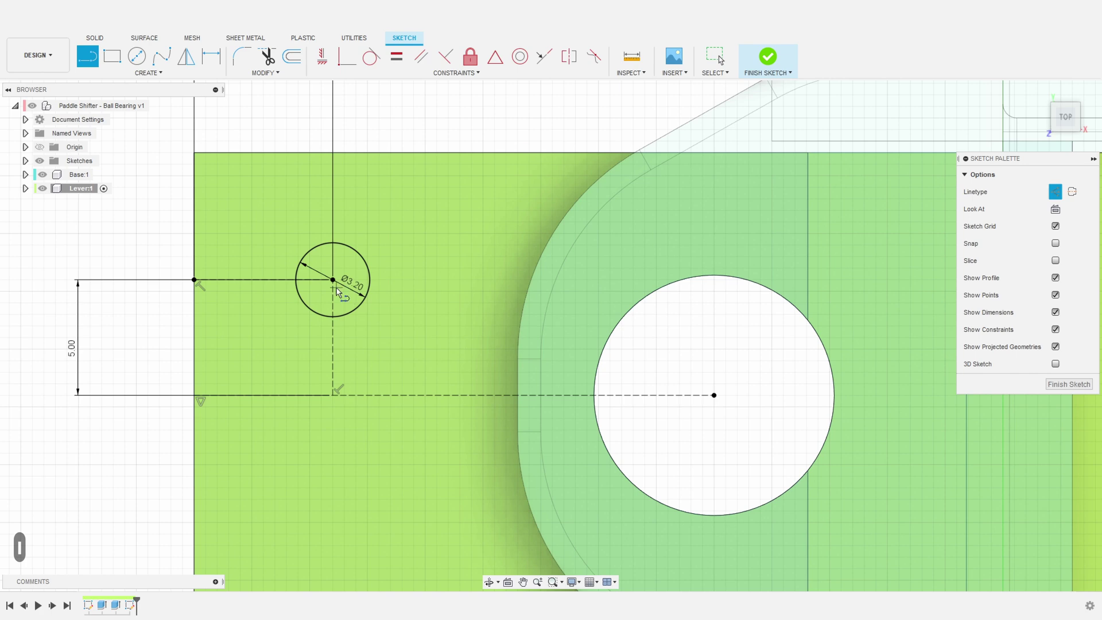
key(Escape)
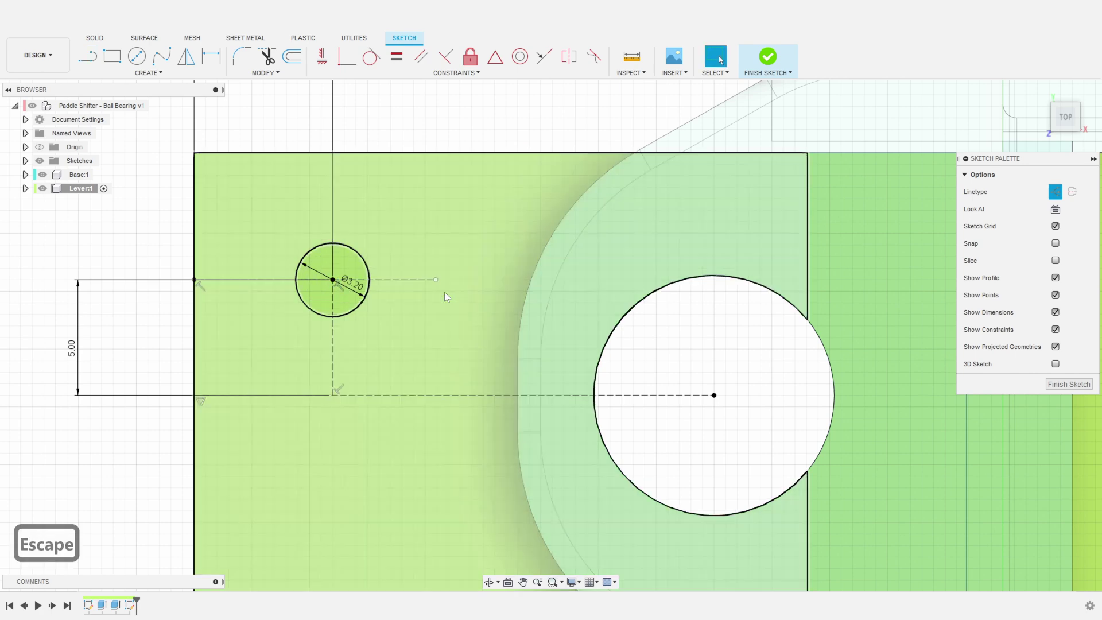
key(Escape)
key(c)
click(434, 283)
text(3.2)
key(Return)
key(Escape)
key(Escape)
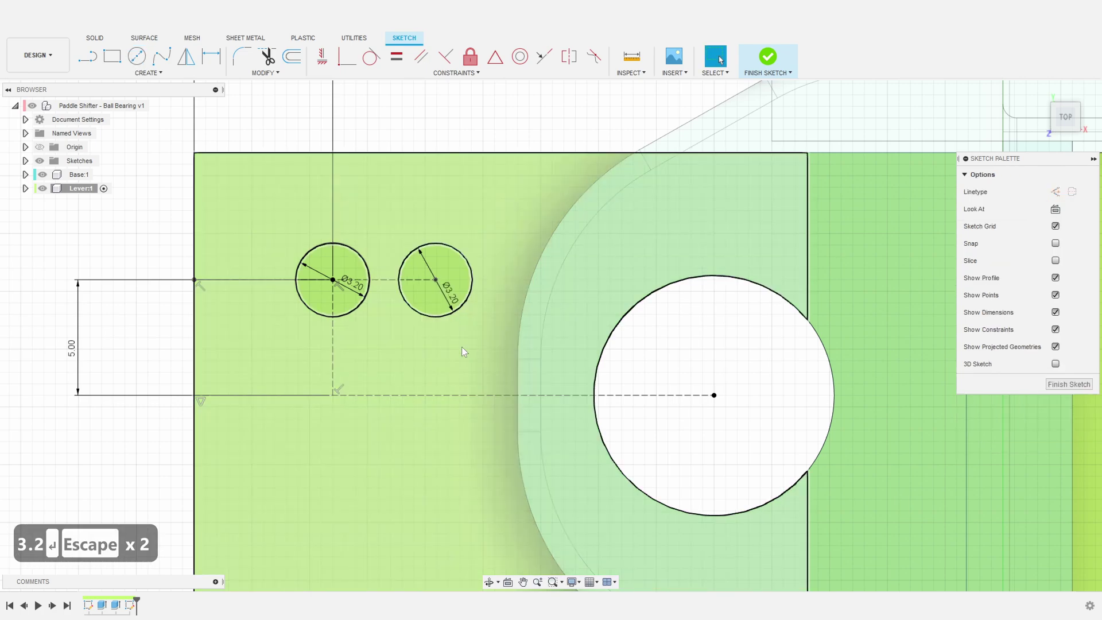
Draw two straight lines joining the two 3.2 mm circles, one across their upper parts and one across their lower parts
key(l)
click(354, 250)
click(415, 249)
click(354, 310)
click(414, 310)
key(Escape)
key(Escape)
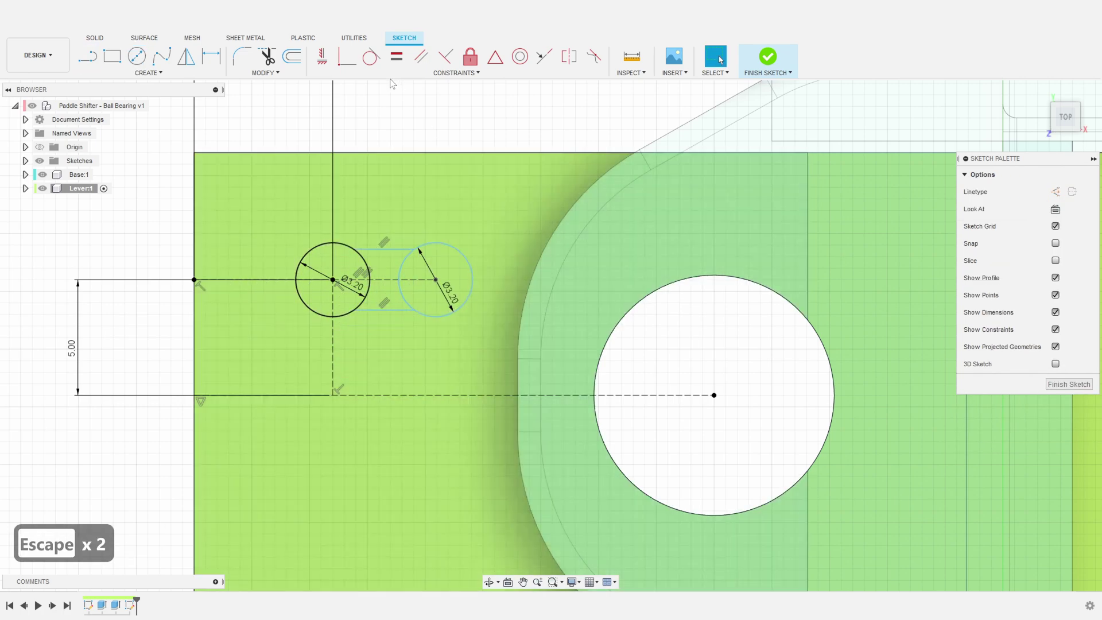
Apply tangent constraints between the circle nearest the lever's end and both connecting lines to form a slot outline
click(371, 56)
click(372, 250)
click(369, 276)
click(381, 310)
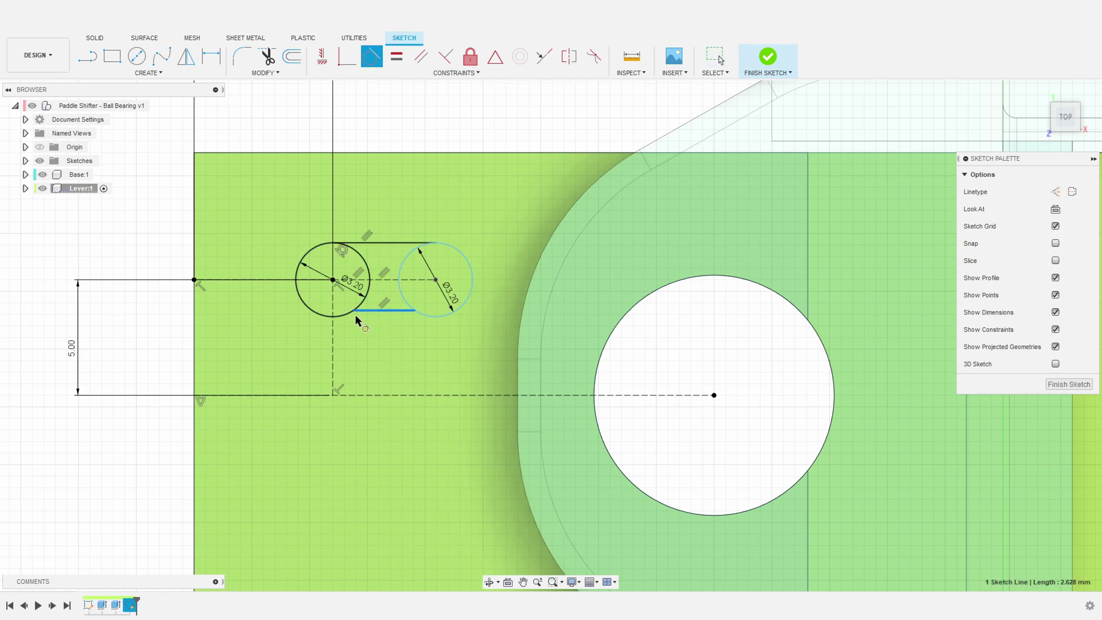
click(353, 311)
key(Escape)
key(Escape)
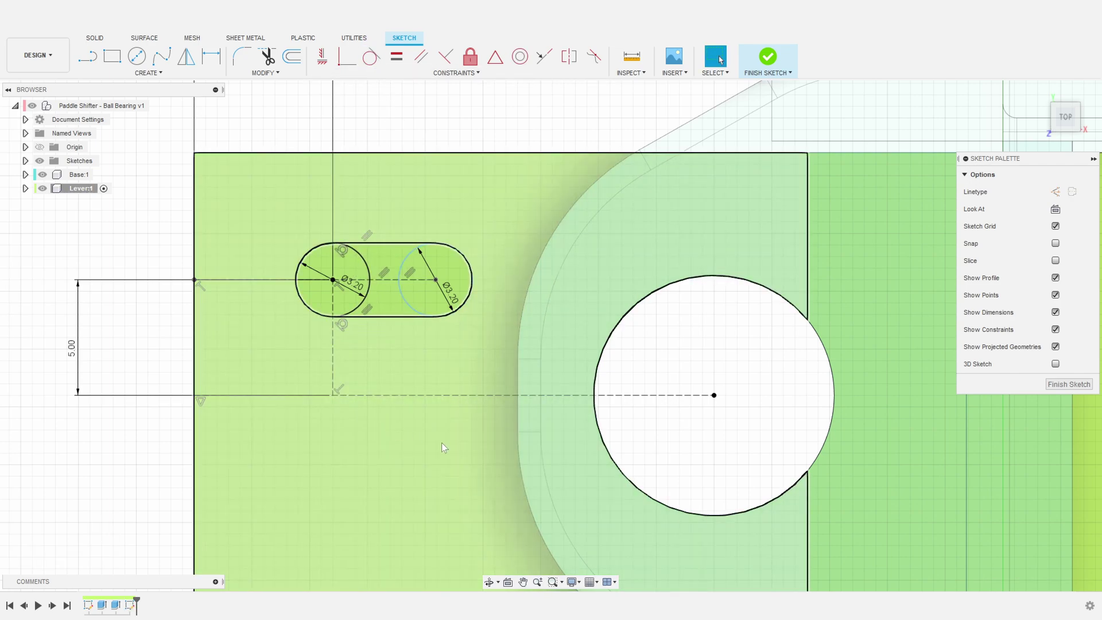
Dimension the distance between the two circle centres of the slot and set it to 2 mm
key(d)
click(435, 280)
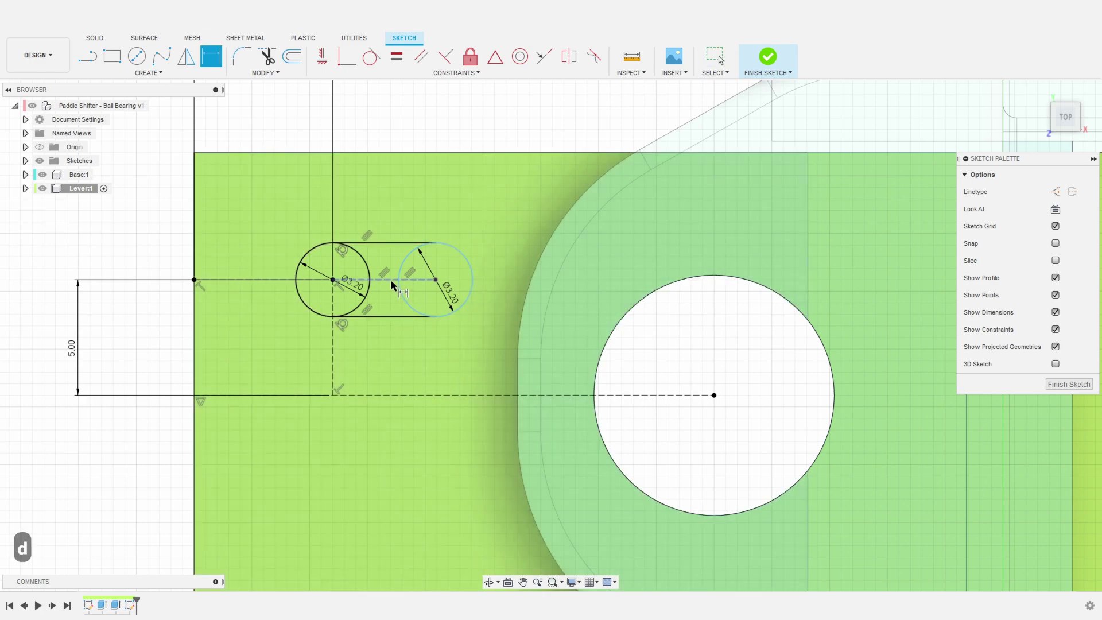
click(333, 280)
click(426, 198)
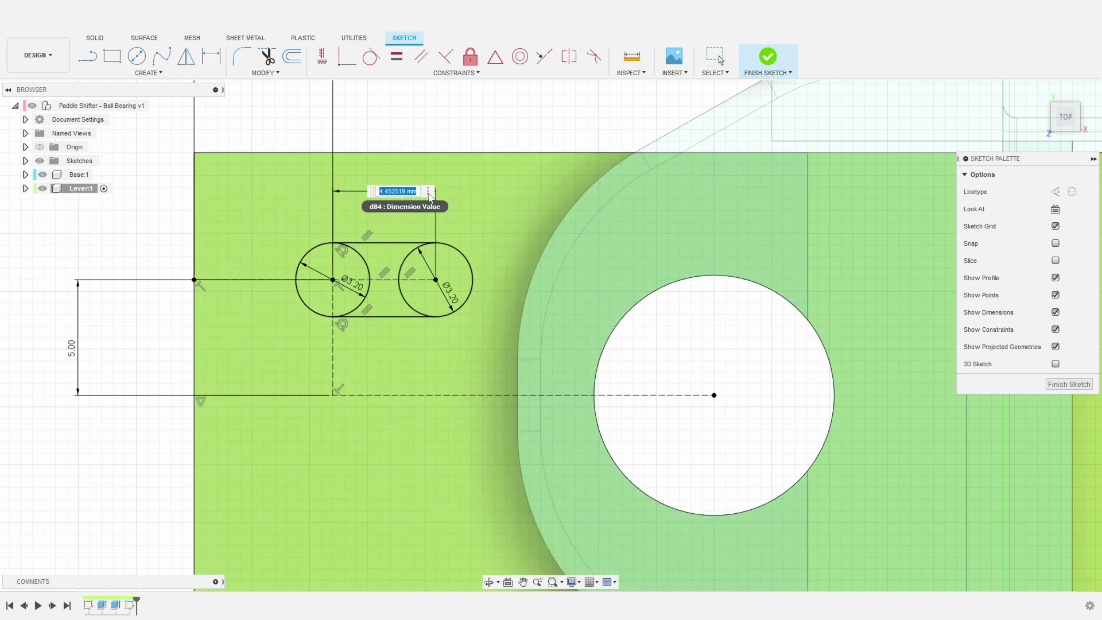
key(Return)
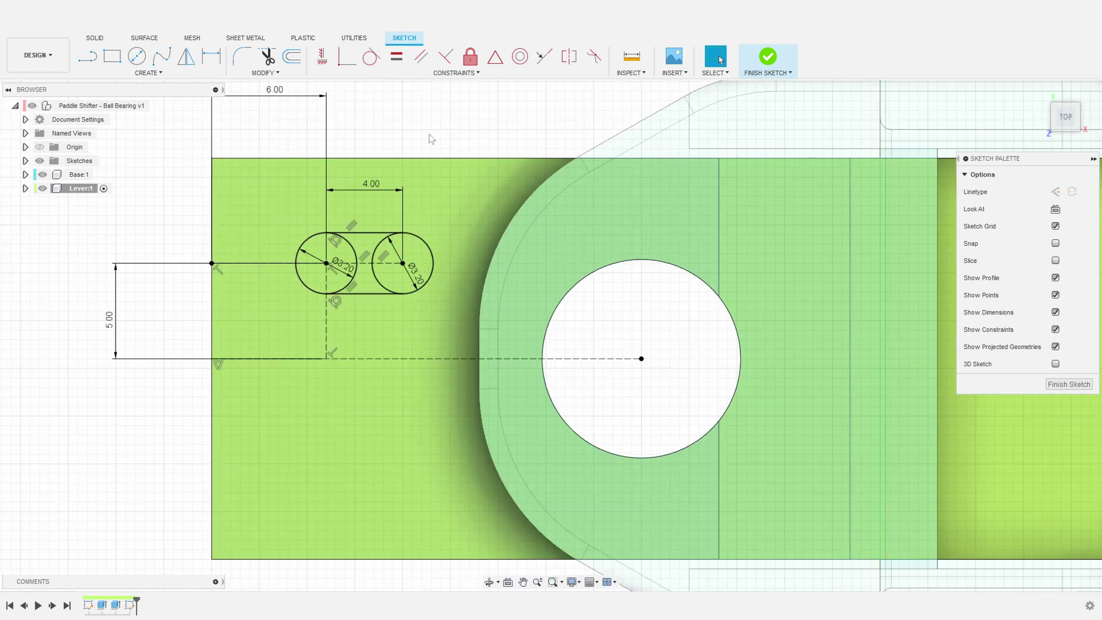
double_click(374, 185)
key(Return)
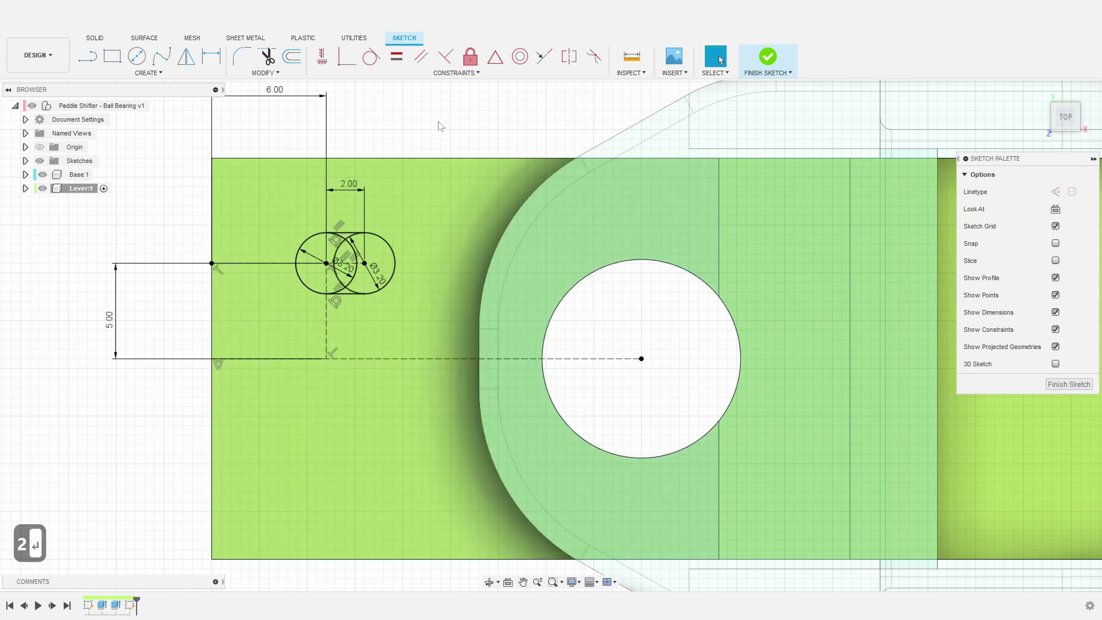
Mirror the slot's circles and lines across the lever's centreline, set the centre spacing to 3 mm and finish the sketch
click(186, 56)
click(313, 256)
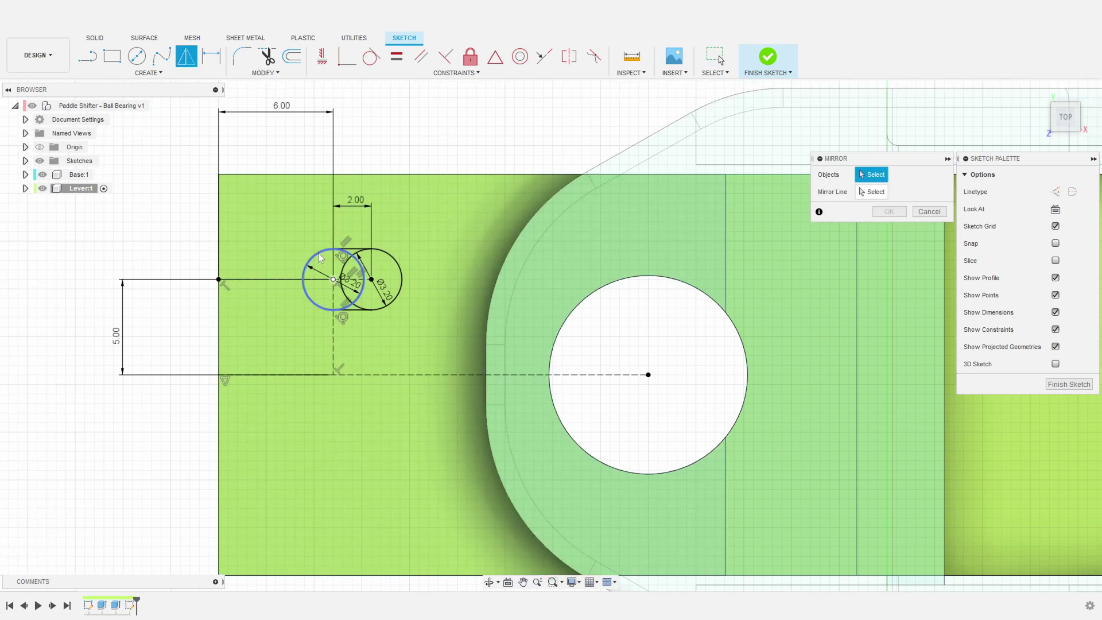
click(363, 253)
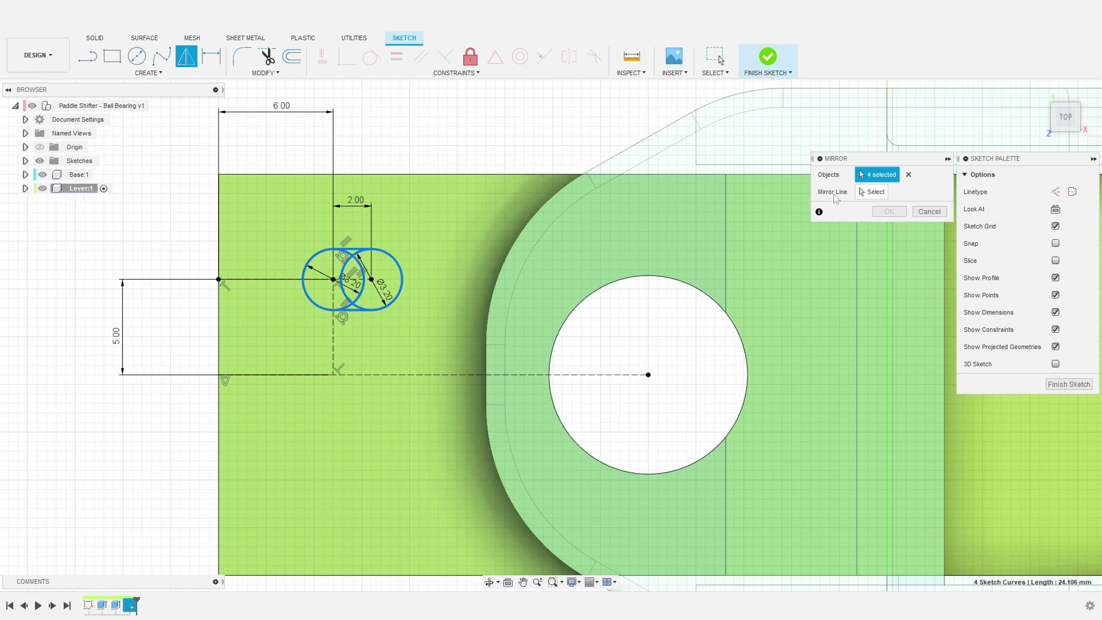
click(443, 376)
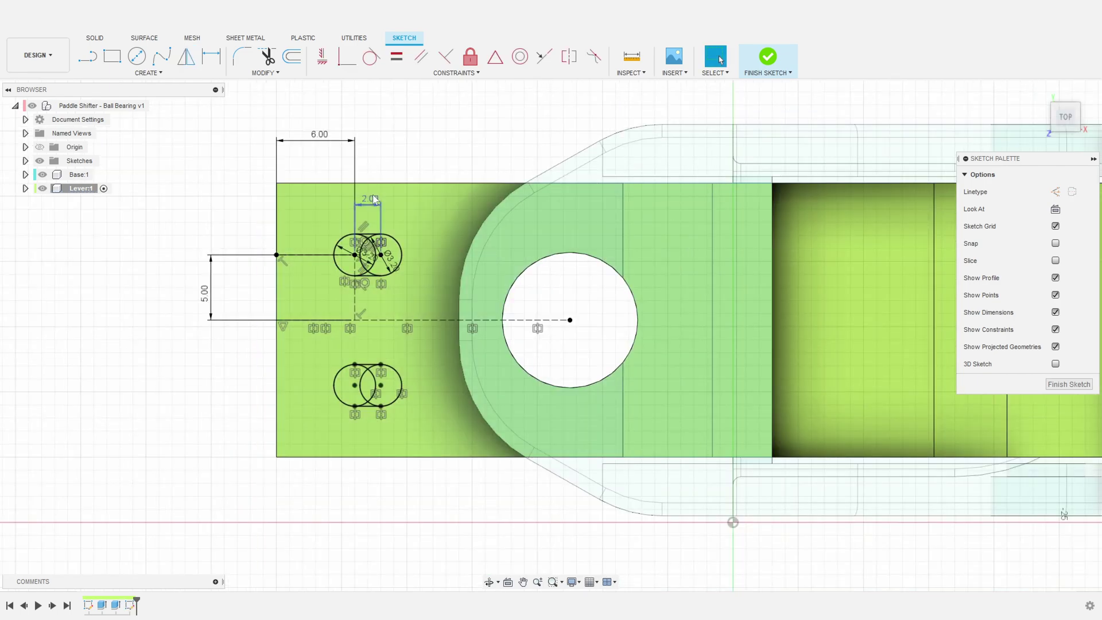
double_click(373, 199)
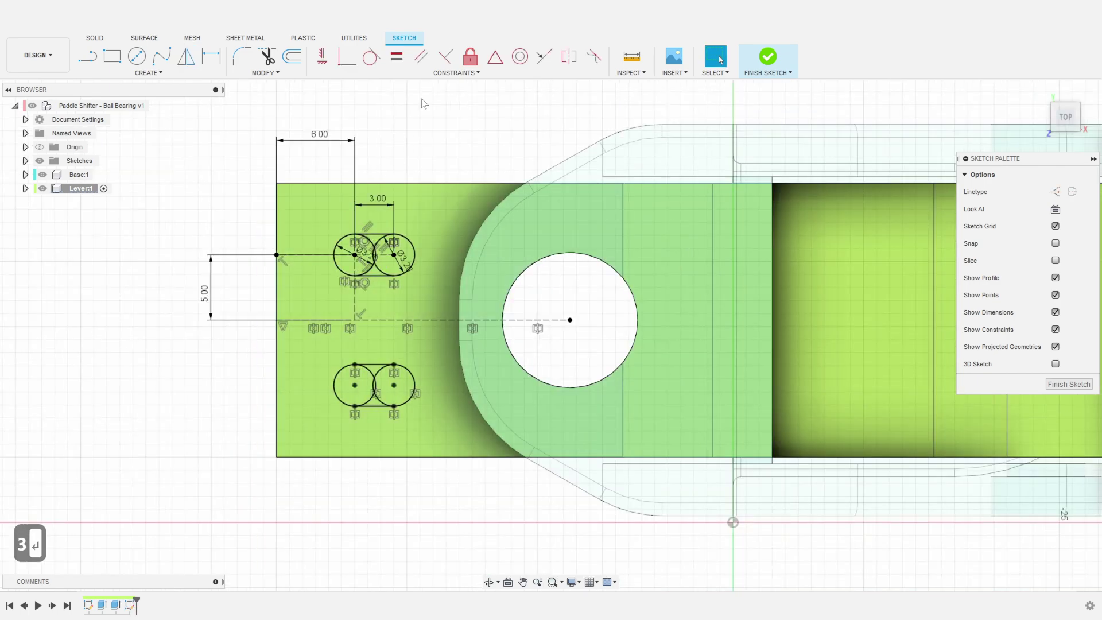
click(768, 56)
Extrude-cut all profiles of both paddle mounting slots through the full thickness of the lever's end
key(e)
click(330, 265)
click(350, 246)
click(351, 277)
click(368, 262)
scroll(359, 260, up, 5)
click(334, 270)
scroll(343, 296, down, 5)
click(323, 435)
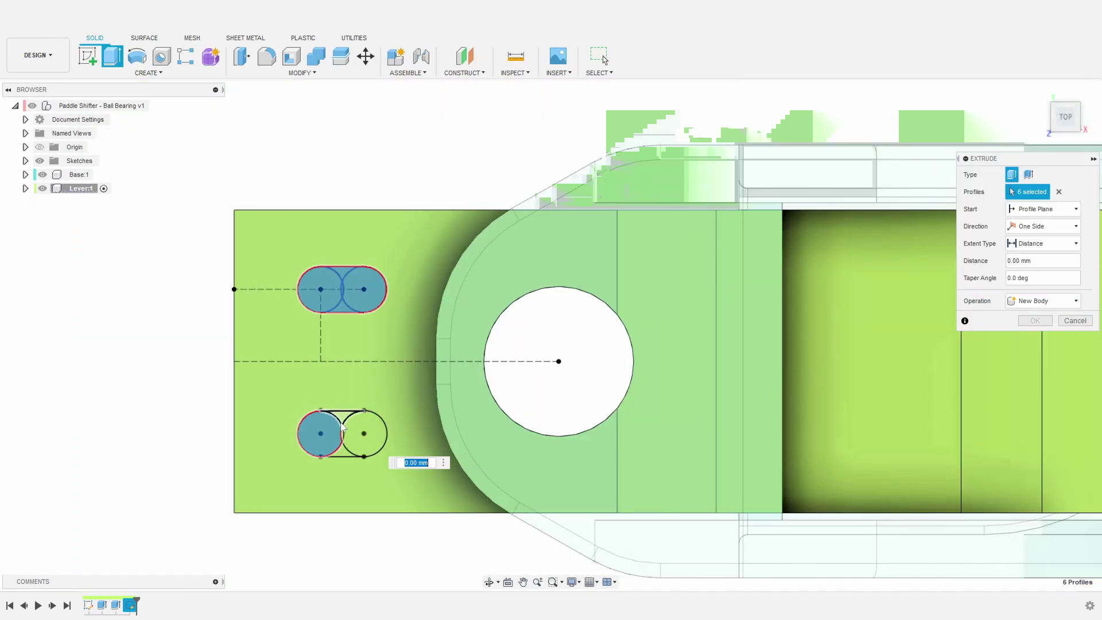
click(360, 435)
scroll(340, 432, up, 5)
click(339, 380)
click(339, 433)
click(343, 480)
click(1056, 243)
click(1038, 272)
mouse_move(510, 453)
shift+middle_down()
mouse_move(519, 363)
mouse_move(499, 440)
mouse_move(531, 453)
shift+middle_up()
click(516, 338)
key(Return)
scroll(509, 386, down, 4)
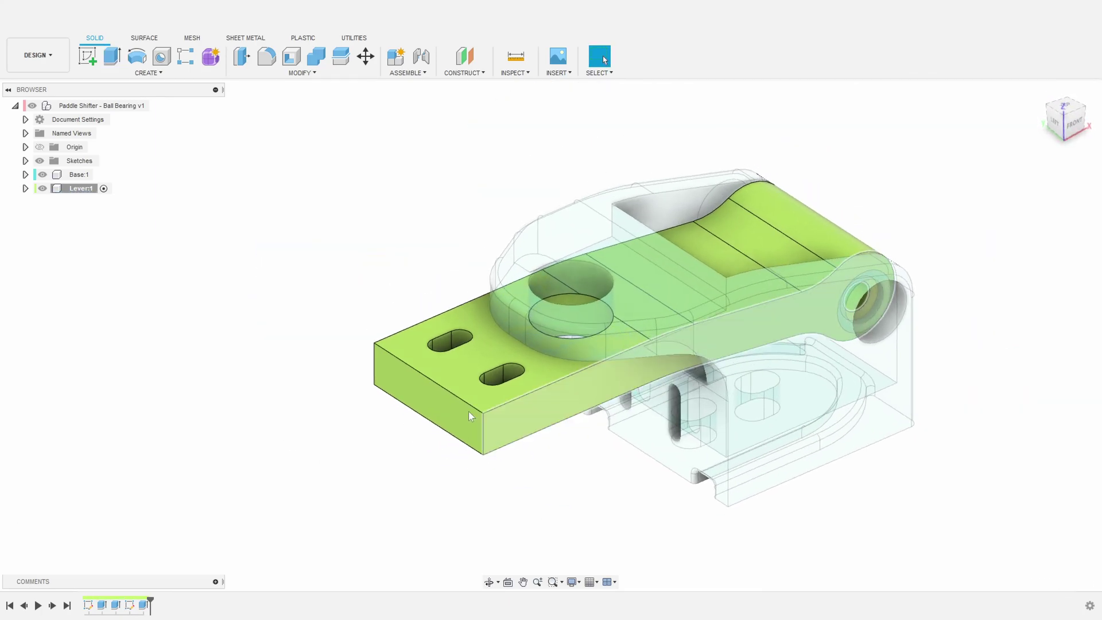
Activate the top-level assembly and examine the slotted lever inside the base from several sides
click(156, 106)
scroll(323, 270, down, 3)
shift+middle_drag(429, 453, 436, 350)
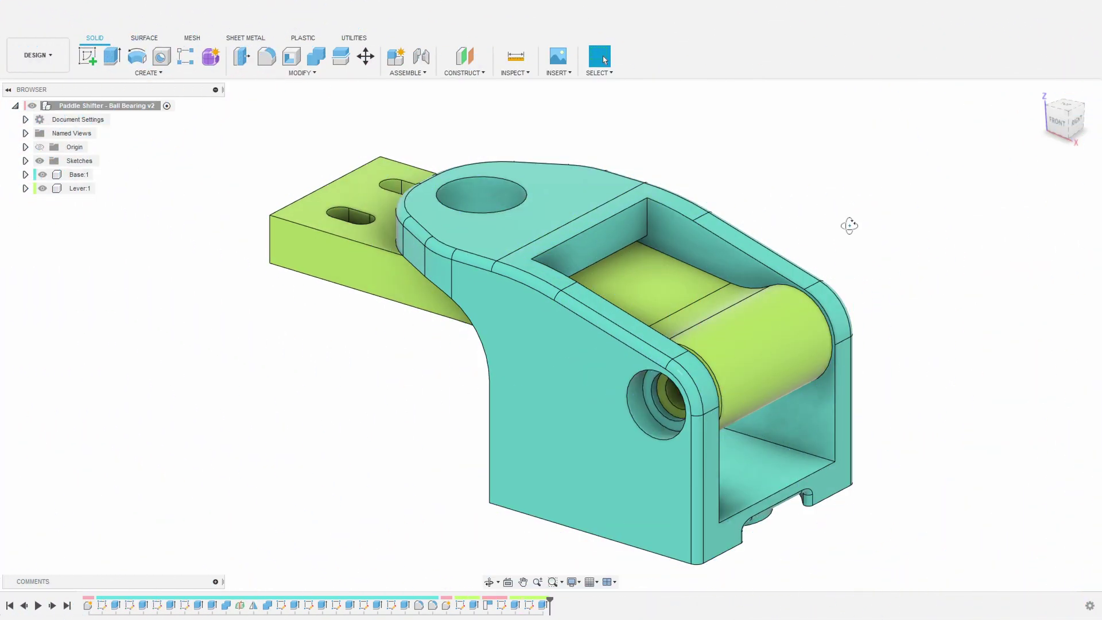
scroll(852, 241, up, 3)
shift+middle_drag(856, 257, 885, 294)
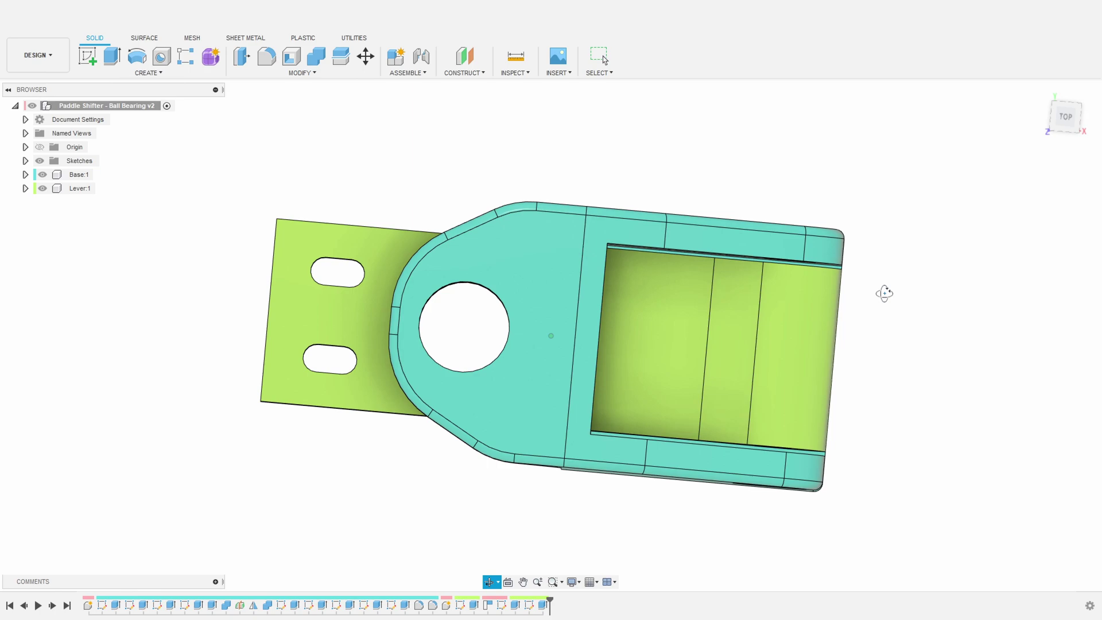
shift+middle_drag(884, 294, 909, 353)
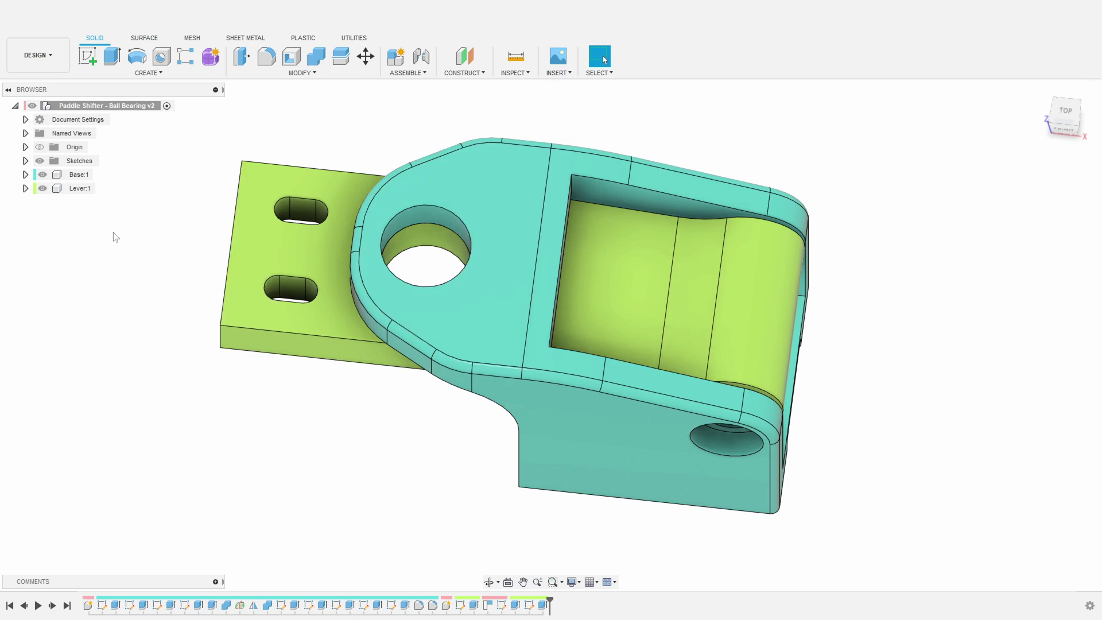
Activate the Lever component and start a new sketch on the underside of the base
click(103, 189)
shift+middle_drag(344, 447, 615, 425)
click(87, 56)
click(651, 416)
scroll(775, 376, up, 3)
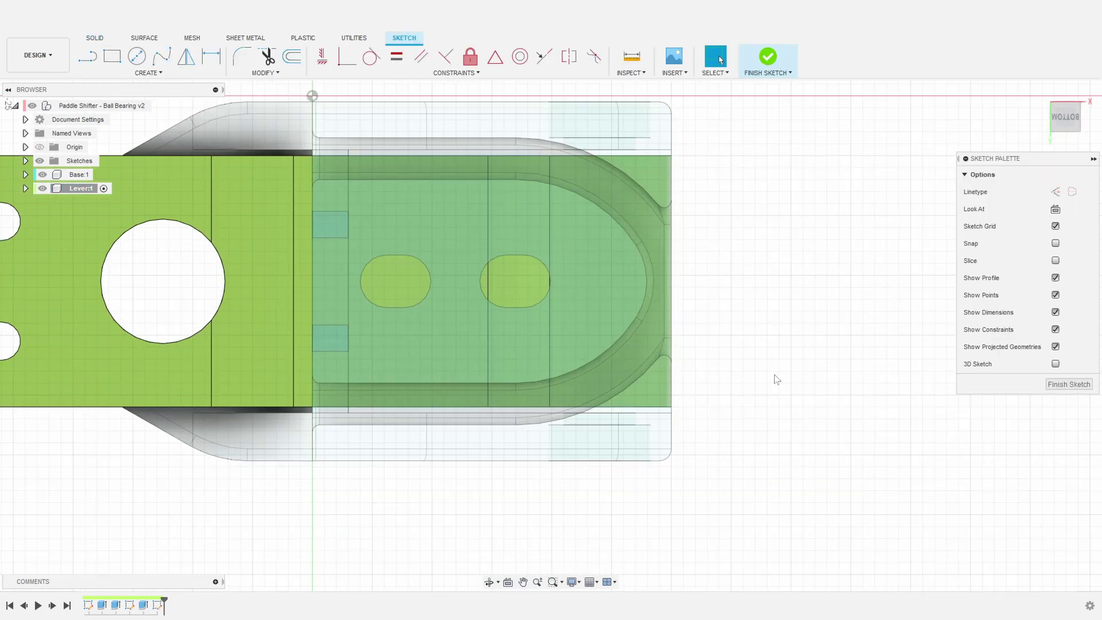
Cut the base's two slot profiles up through the lever to its top face, and restore the base's visibility in the top-level assembly
click(415, 276)
click(498, 272)
key(e)
drag(489, 439, 509, 183)
shift+middle_drag(508, 180, 435, 339)
click(43, 174)
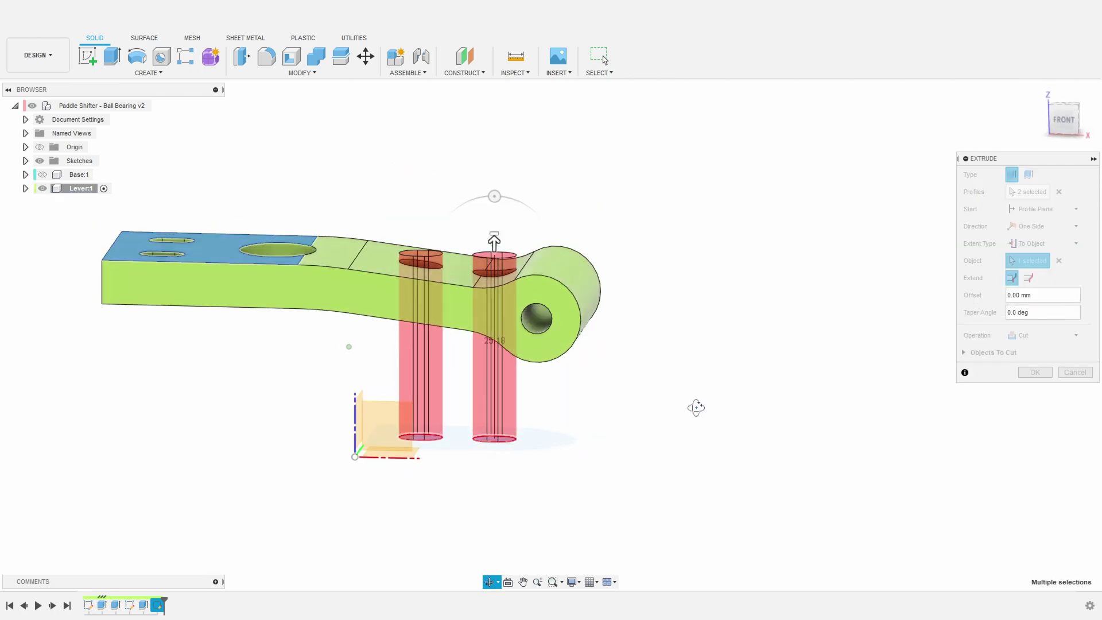
shift+middle_drag(696, 405, 609, 421)
key(Return)
click(157, 105)
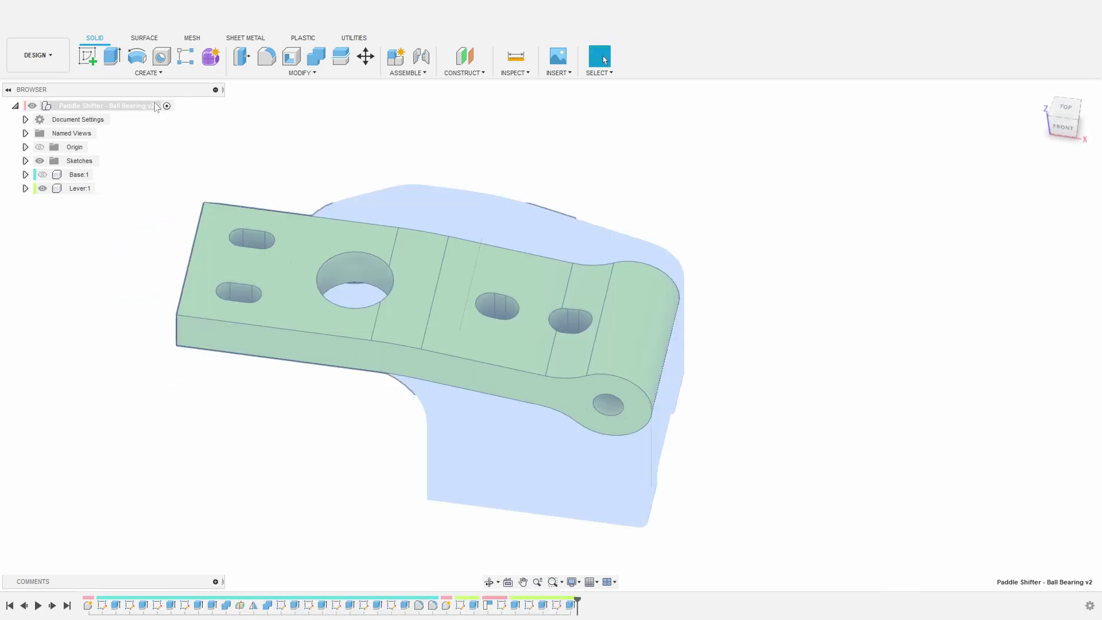
click(43, 175)
Preview a section analysis from the lever's upper face with a -1 mm offset to inspect the lever's fit in the base
shift+middle_drag(941, 381, 689, 287)
click(515, 73)
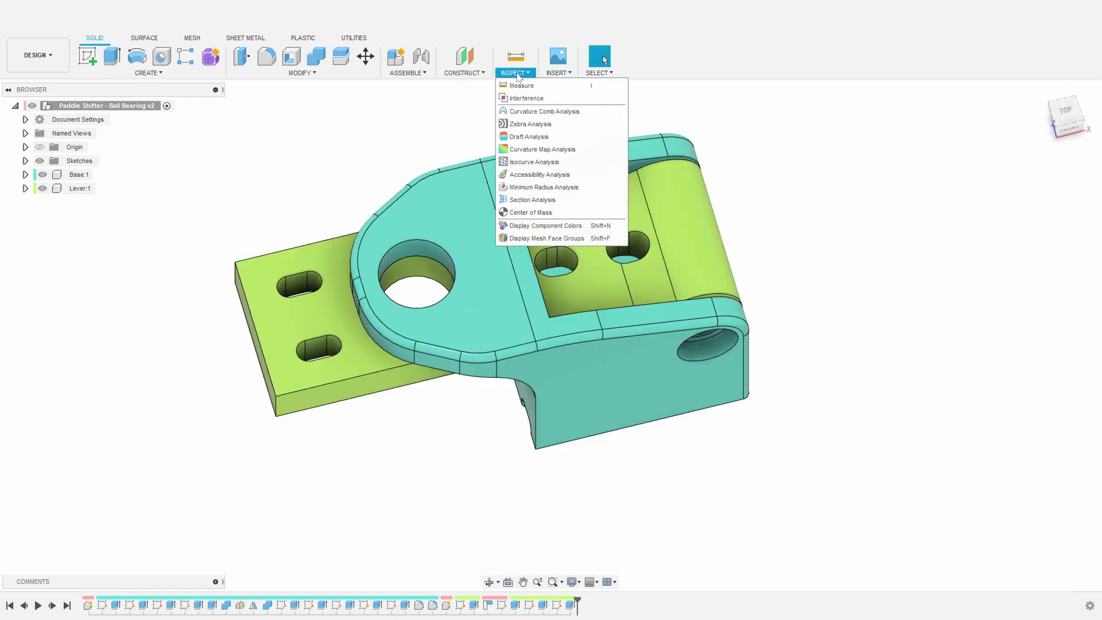
click(552, 200)
click(566, 218)
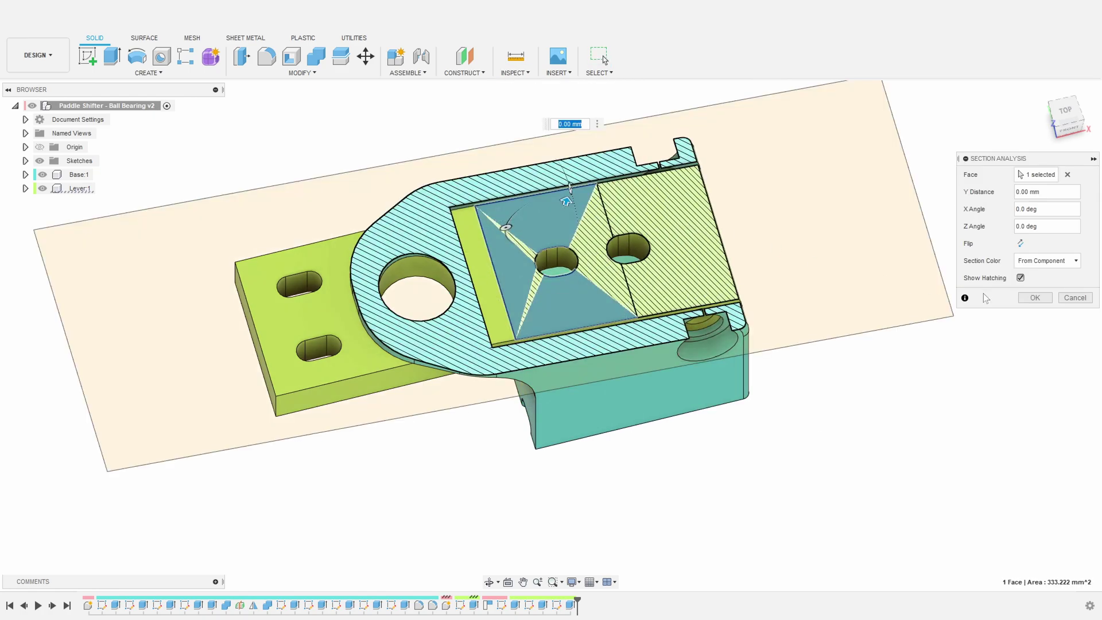
scroll(655, 293, up, 5)
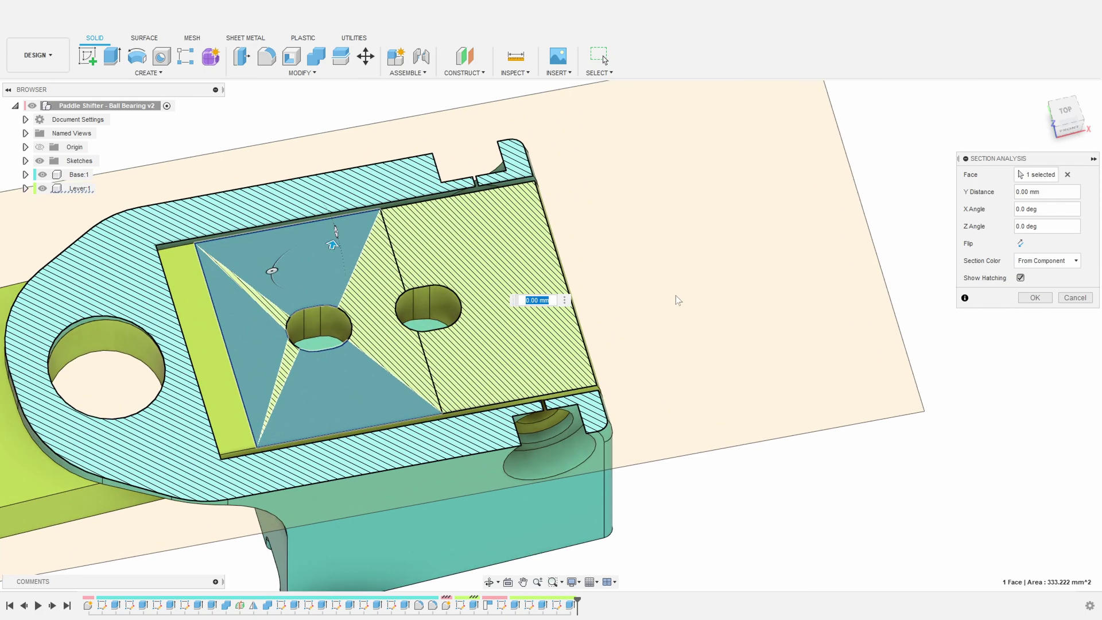
mouse_move(330, 246)
mouse_down()
mouse_move(313, 285)
mouse_move(335, 231)
mouse_move(315, 286)
mouse_move(327, 251)
mouse_up()
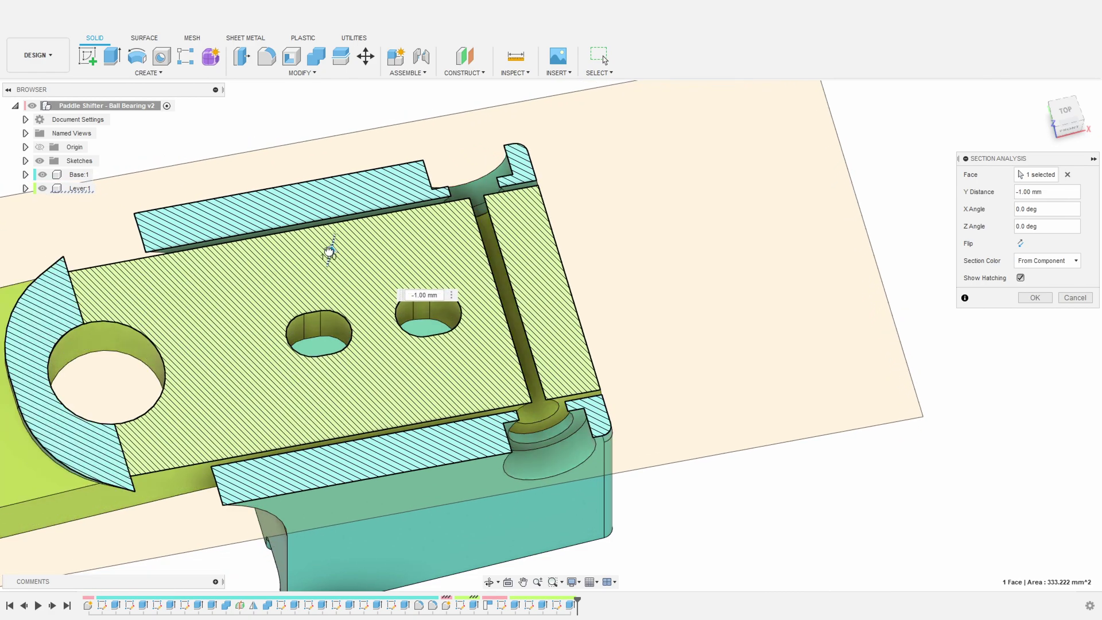
key(Escape)
scroll(428, 296, down, 5)
middle_drag(429, 297, 562, 295)
shift+middle_drag(614, 400, 581, 369)
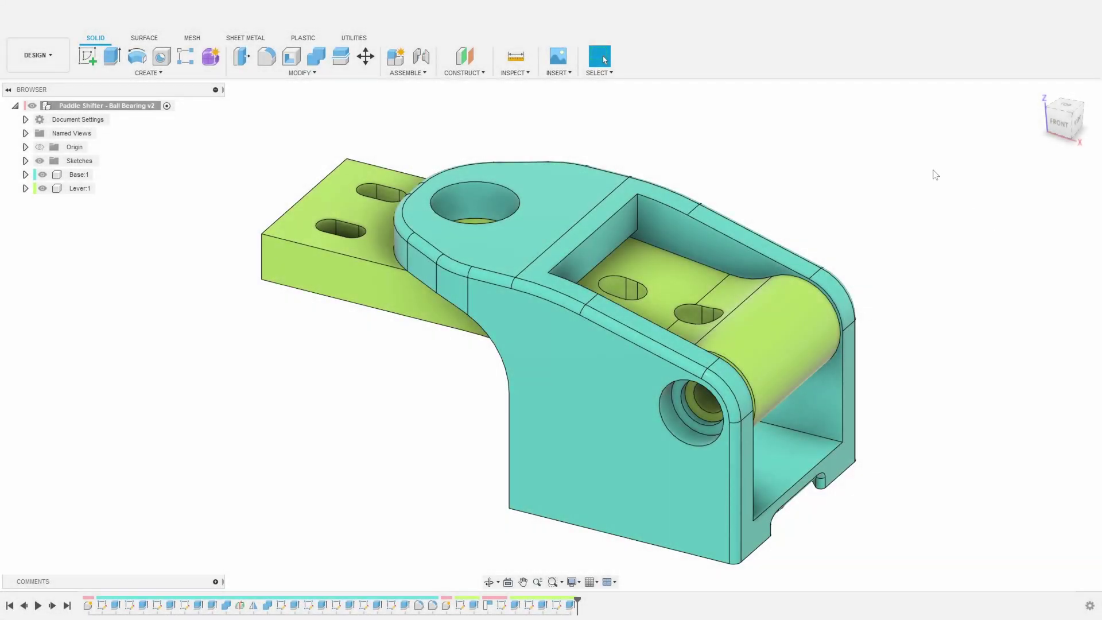
Insert the Ball Bearing - MR84 - 4*8*3 part from the Mecanical parts folder into the current design
click(10, 24)
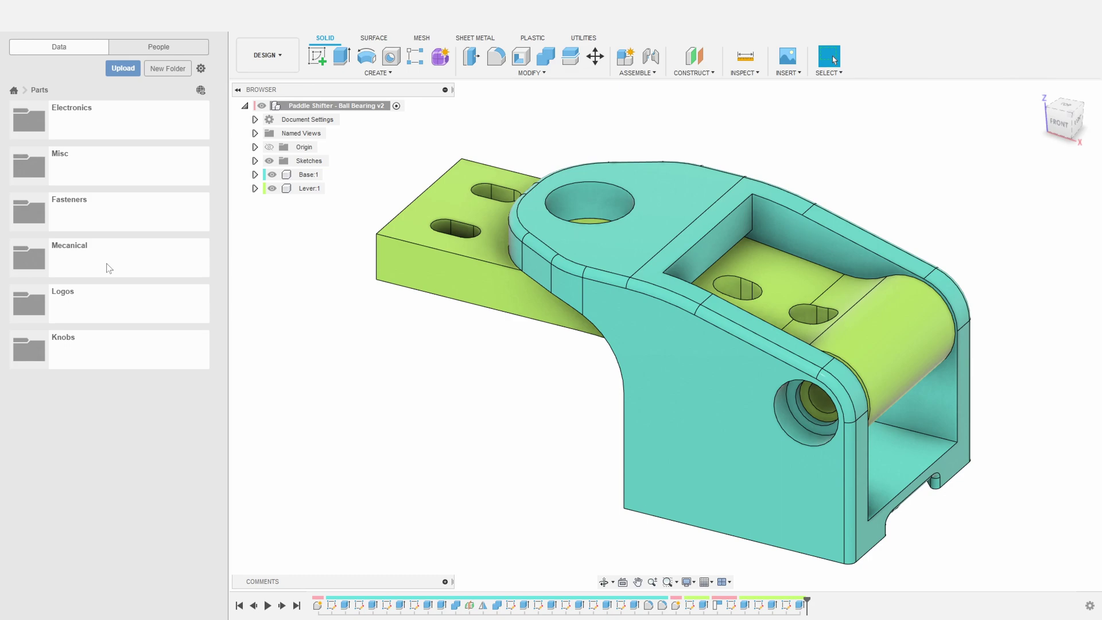
click(120, 271)
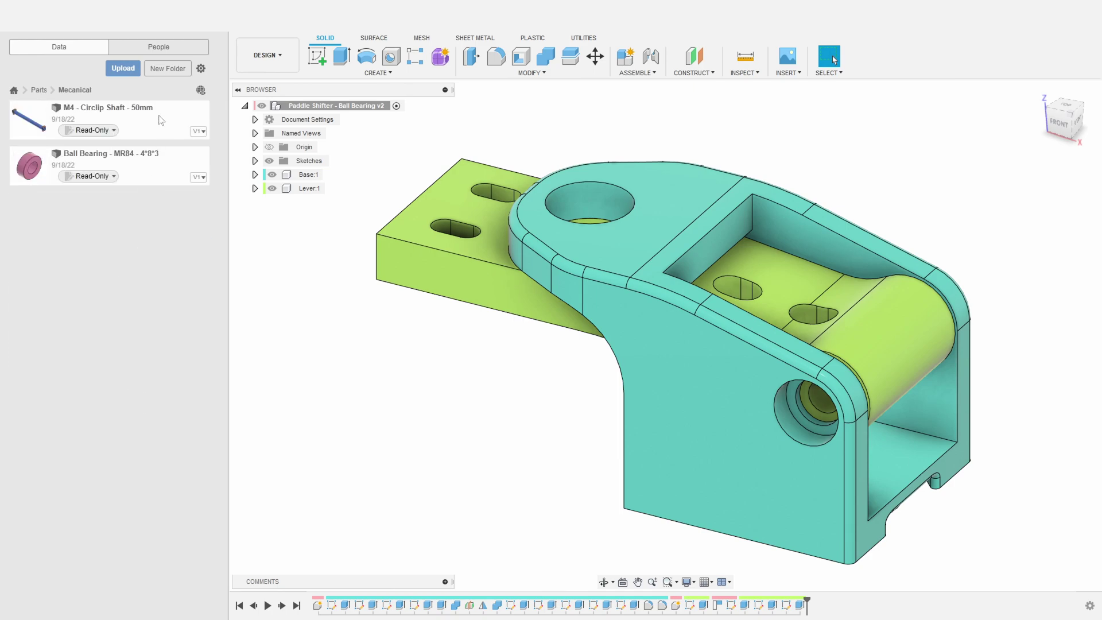
right_click(164, 170)
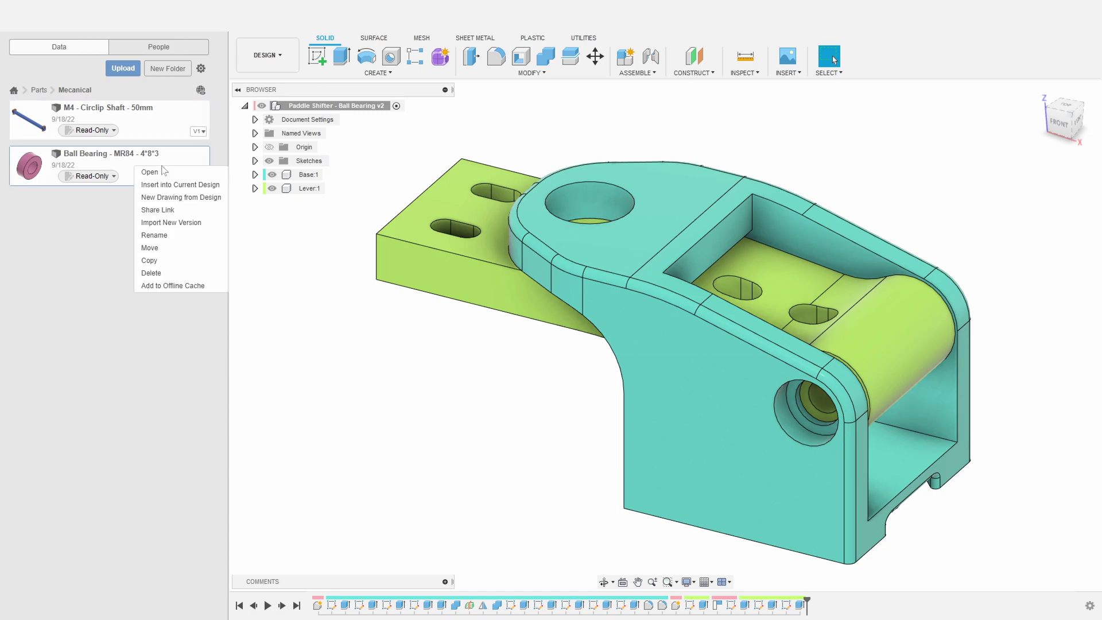
click(178, 185)
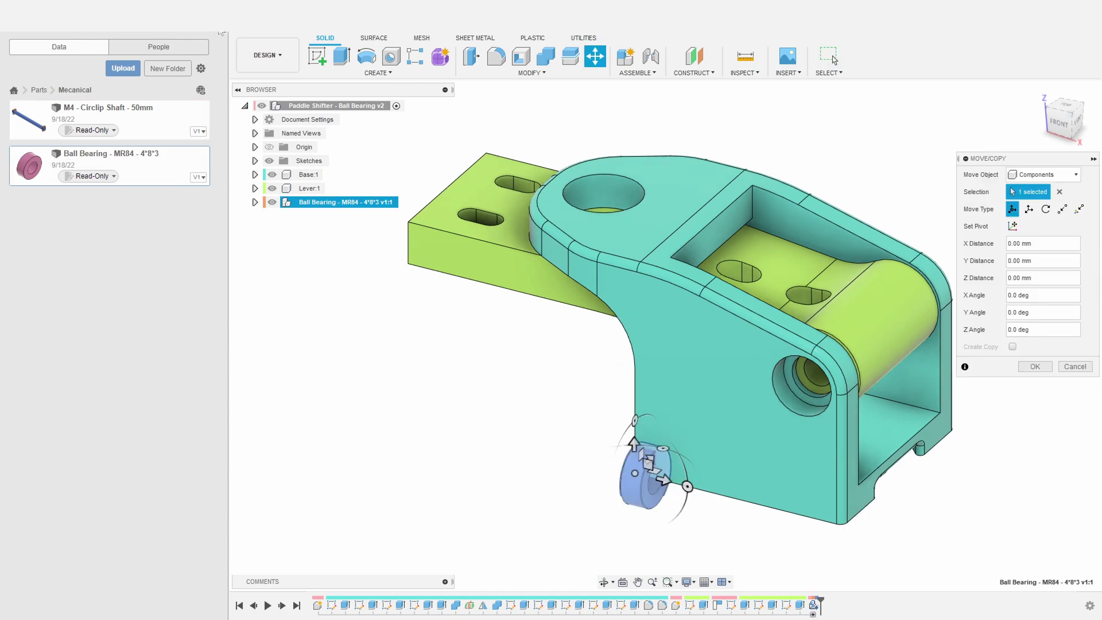
Move the inserted bearing into the round pocket on the front side wall of the base
scroll(379, 338, up, 2)
shift+middle_drag(412, 415, 415, 451)
drag(519, 352, 412, 368)
shift+middle_drag(508, 499, 603, 416)
click(1064, 118)
middle_drag(648, 338, 450, 368)
drag(322, 385, 509, 239)
scroll(519, 242, up, 6)
drag(532, 285, 539, 288)
shift+middle_drag(571, 348, 505, 405)
key(Return)
Copy the MR84 bearing and move the copy into the bearing pocket on the opposite side wall of the base
scroll(540, 386, down, 6)
scroll(540, 386, down, 4)
middle_drag(209, 421, 335, 374)
click(124, 202)
key(ctrl+c)
key(ctrl+v)
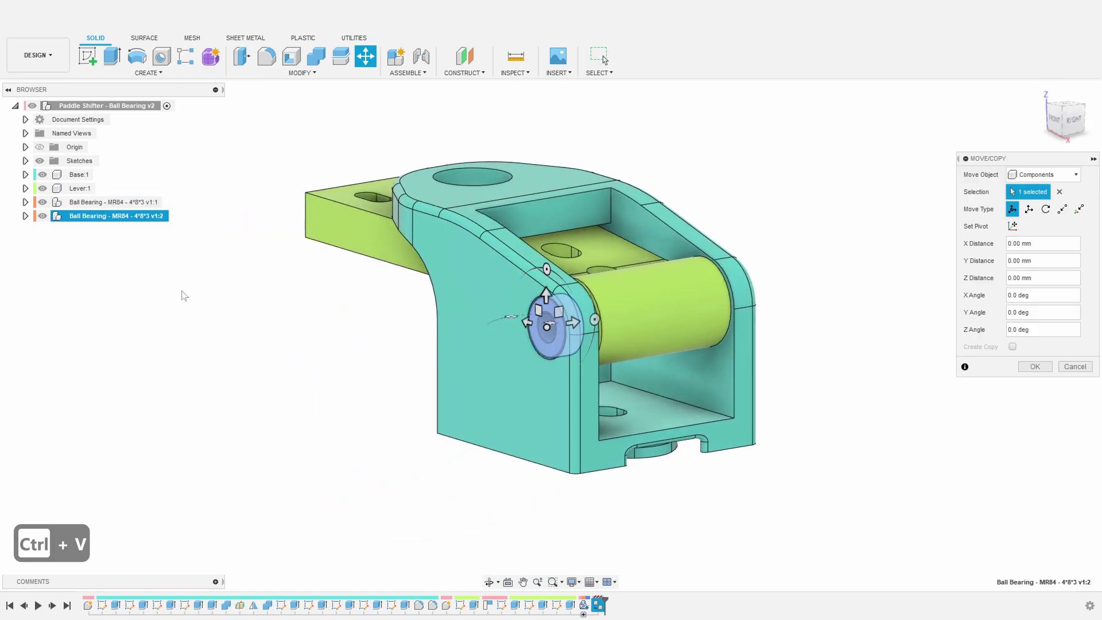
drag(576, 322, 712, 300)
shift+middle_drag(712, 321, 630, 375)
drag(521, 378, 548, 385)
shift+middle_drag(500, 397, 534, 398)
key(Return)
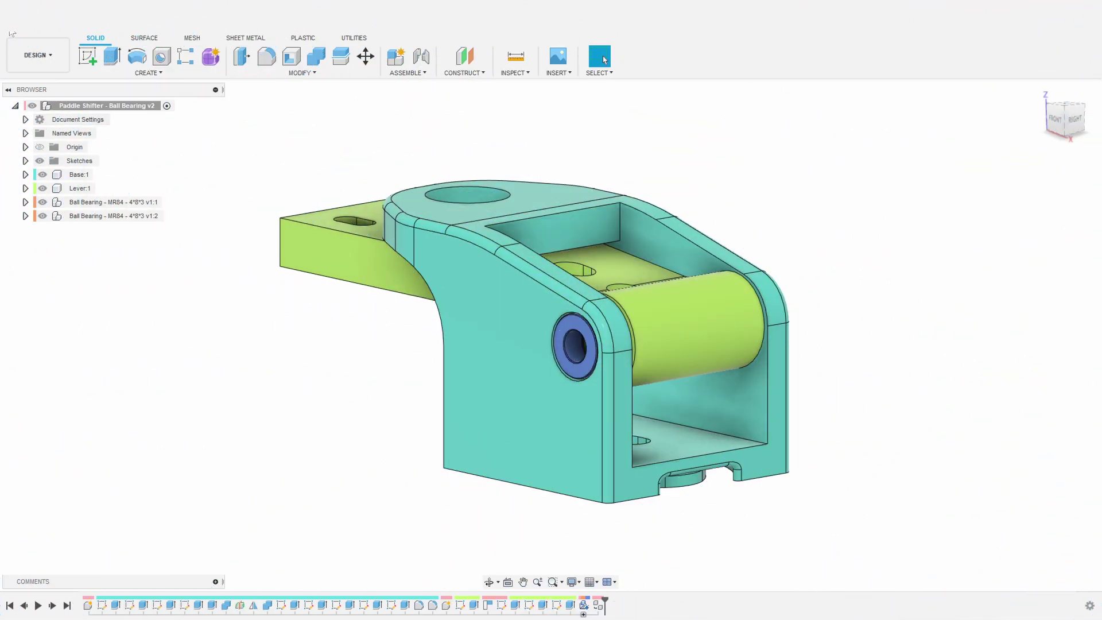
Insert the M4 - Circlip Shaft - 50mm part from the Mecanical parts folder into the current design
click(12, 34)
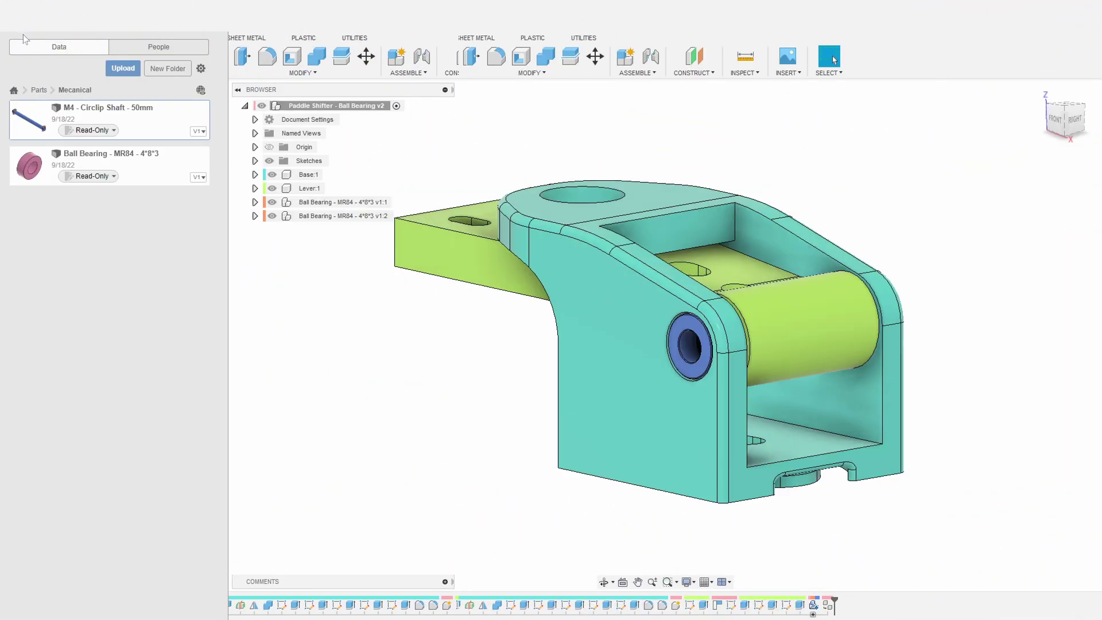
right_click(147, 123)
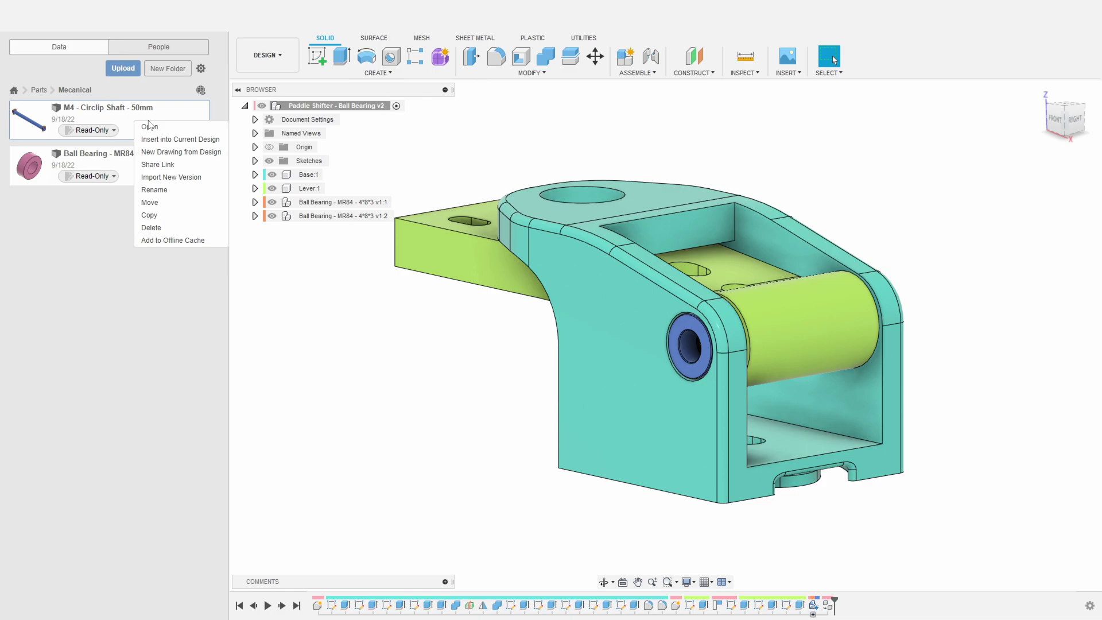
click(188, 144)
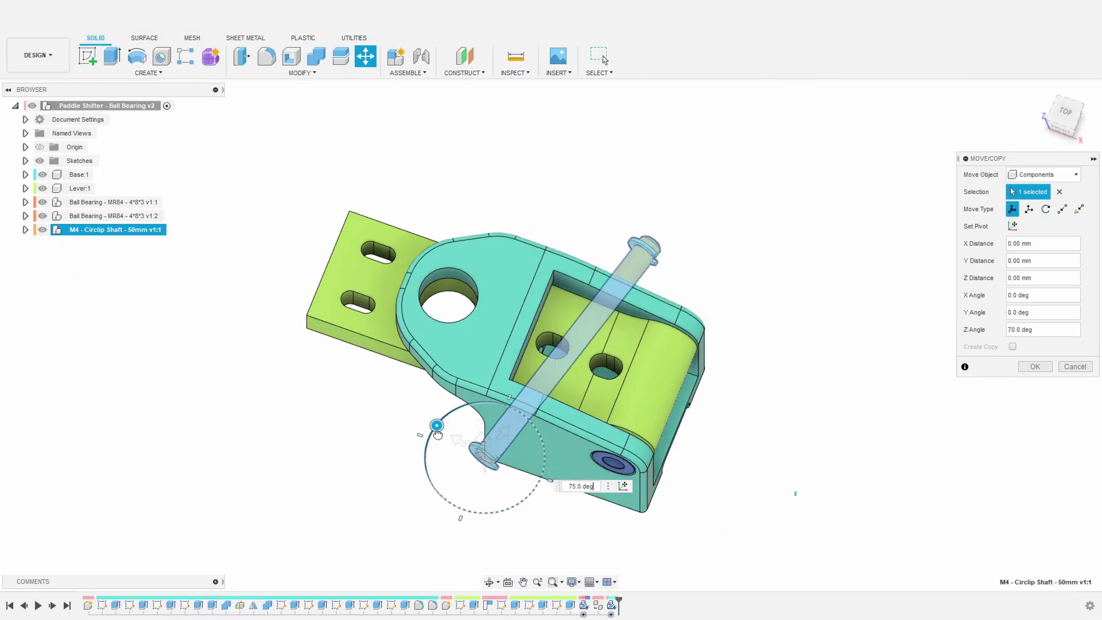
Rotate the circlip shaft 90 degrees about Z and move it sideways and upward to centre it in the bearing bore
drag(436, 436, 462, 448)
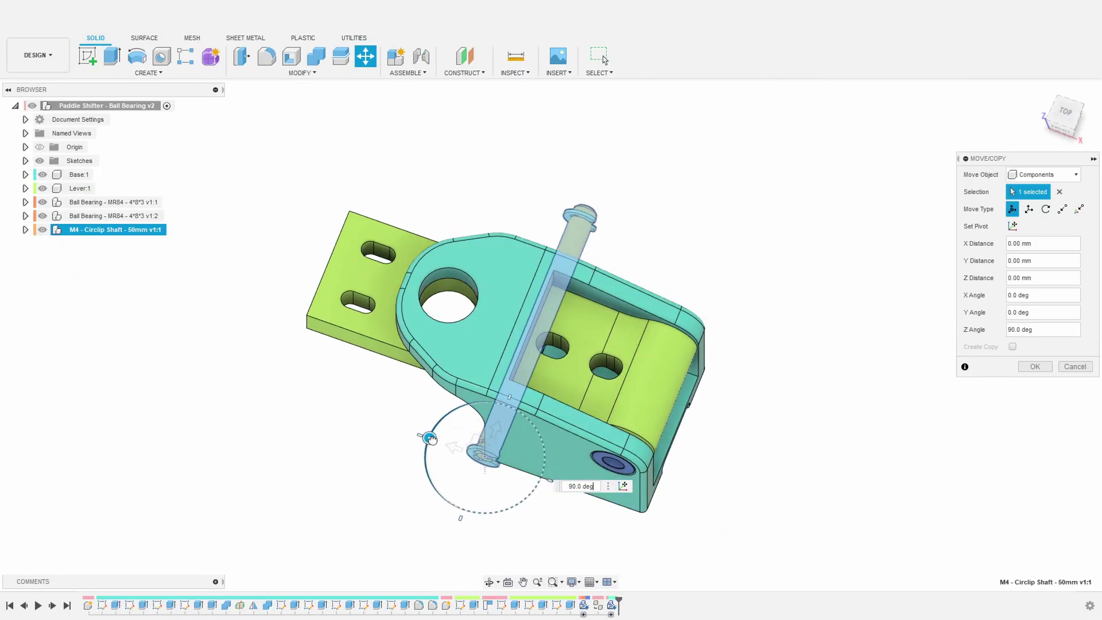
click(1066, 116)
drag(1066, 116, 1069, 122)
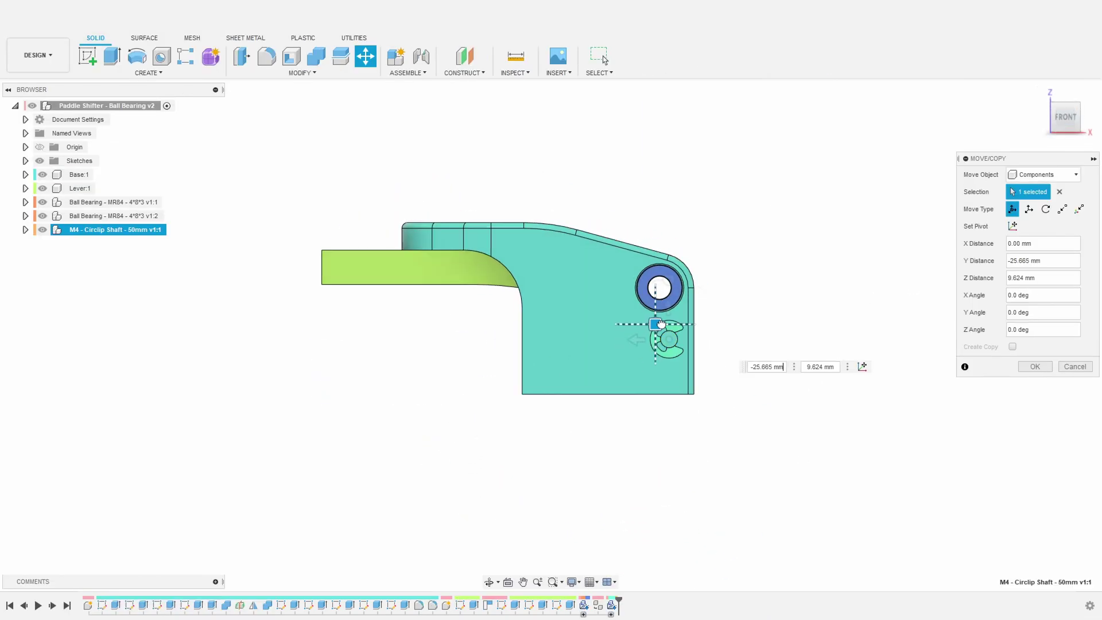
scroll(540, 296, up, 10)
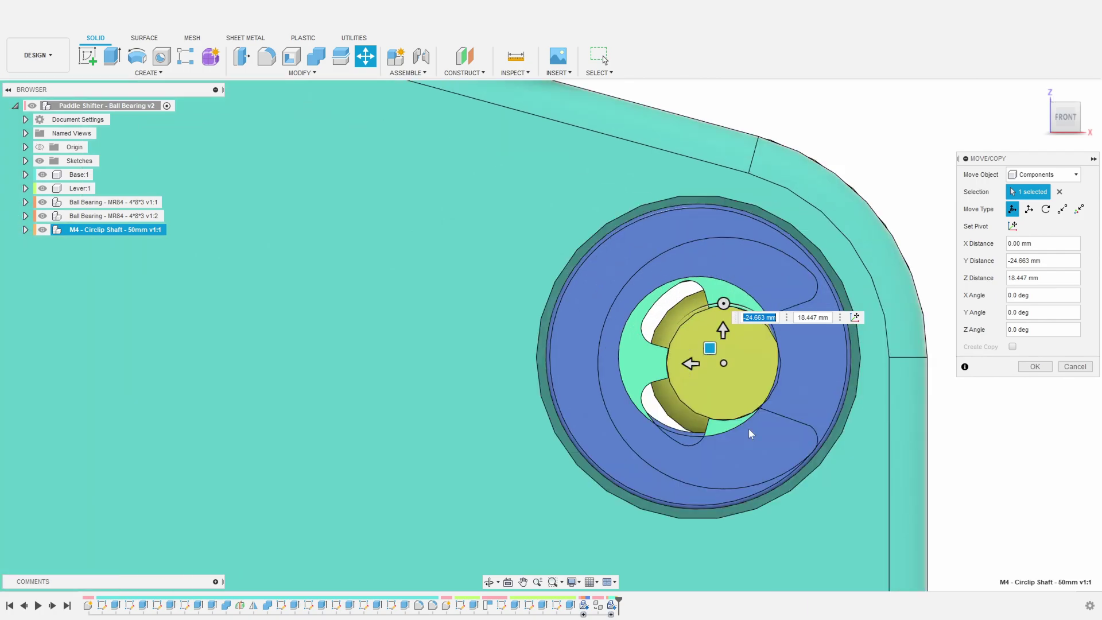
drag(540, 297, 501, 284)
scroll(508, 296, down, 5)
Slide the circlip shaft along its axis through both bearings, with a final X adjustment of -2.5 mm
shift+middle_drag(571, 398, 505, 412)
drag(614, 303, 546, 309)
scroll(579, 310, up, 5)
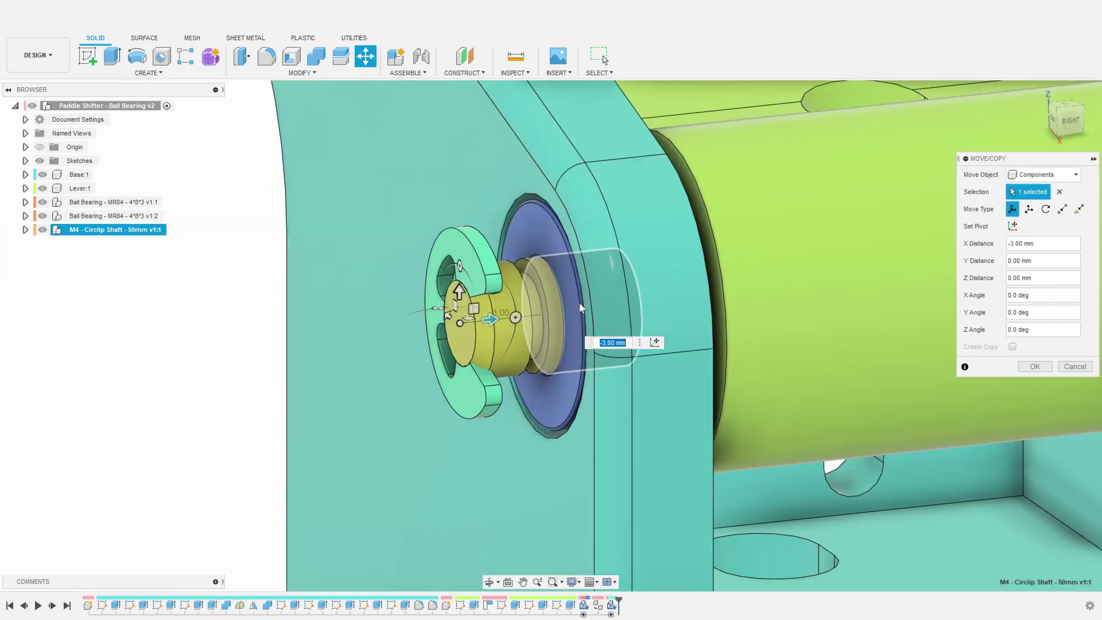
click(1067, 119)
scroll(418, 235, up, 3)
drag(407, 225, 428, 225)
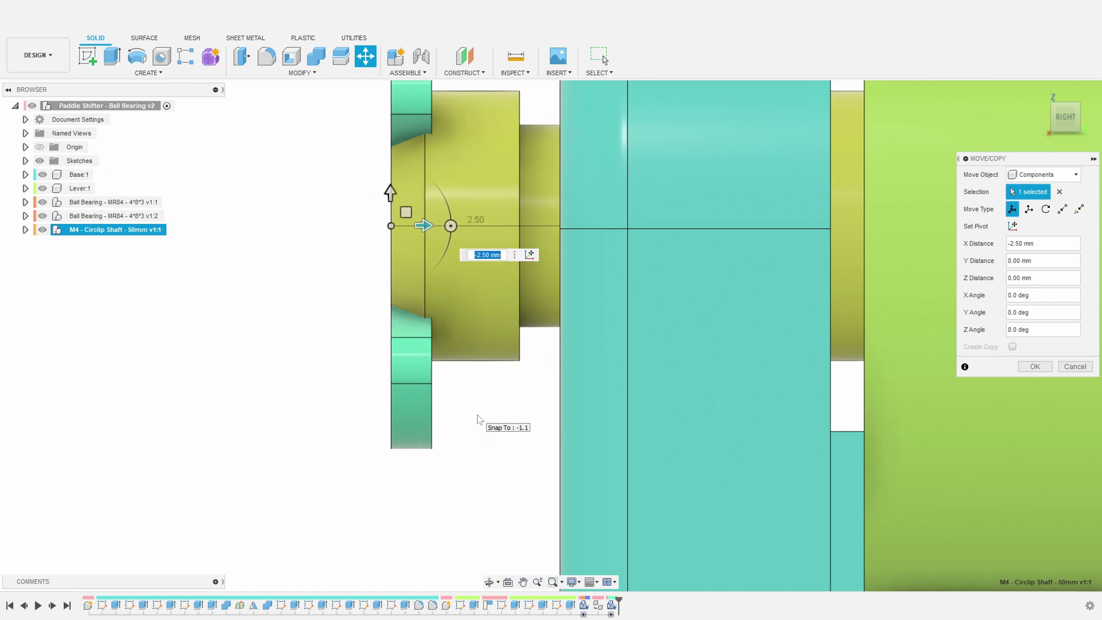
key(Return)
Move the front M4 circlip body along the shaft from the shaft's end into its groove
click(400, 413)
right_click(404, 408)
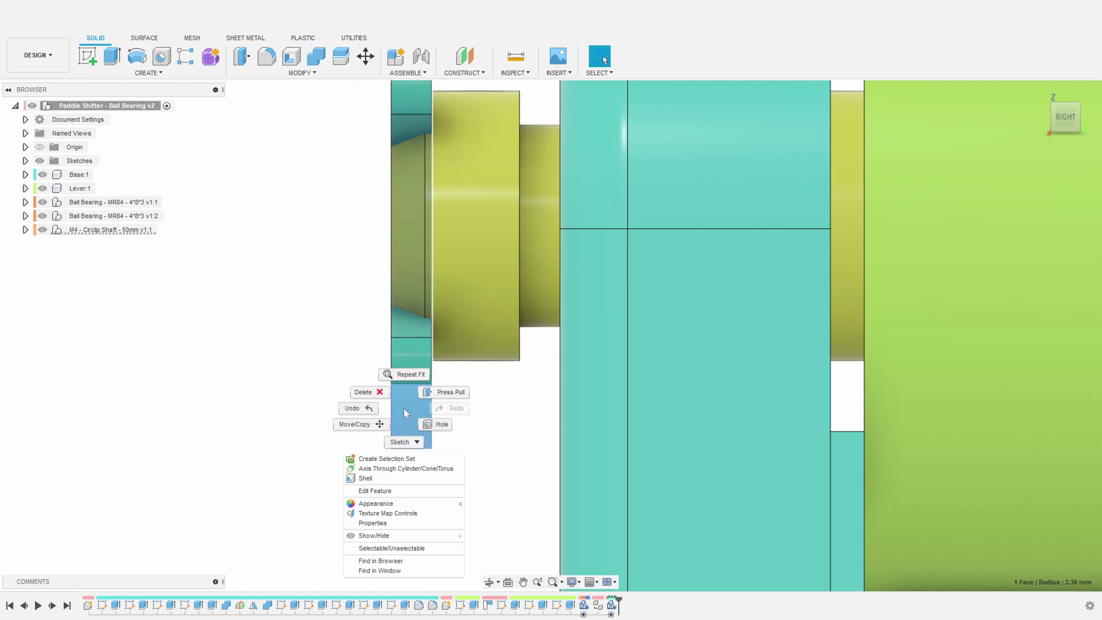
click(380, 563)
click(108, 301)
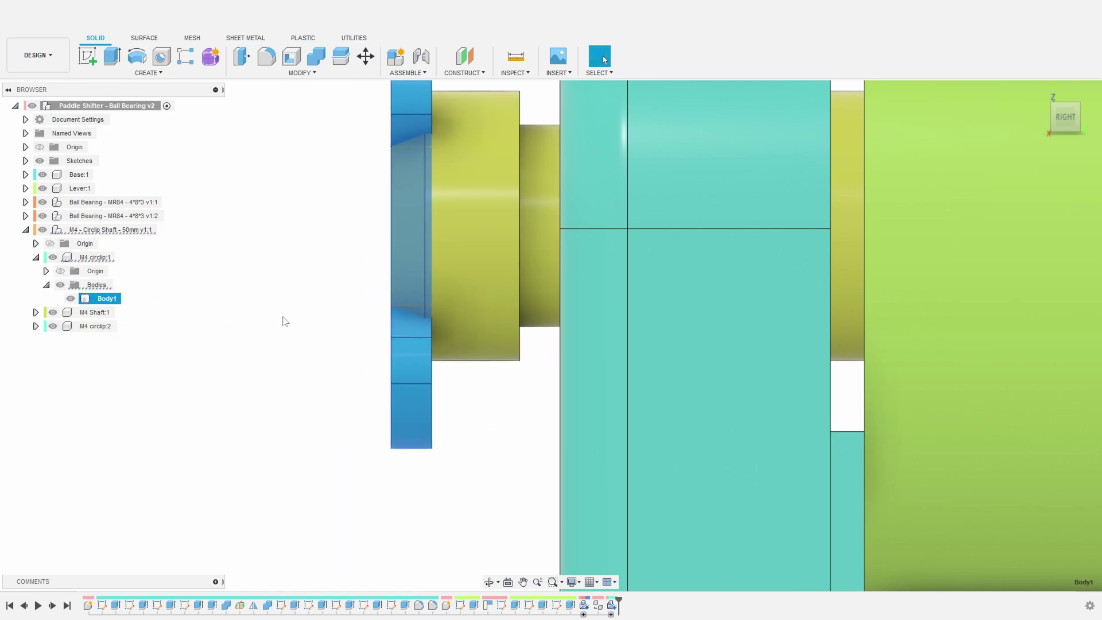
key(m)
drag(422, 446, 554, 447)
scroll(659, 426, down, 5)
key(Return)
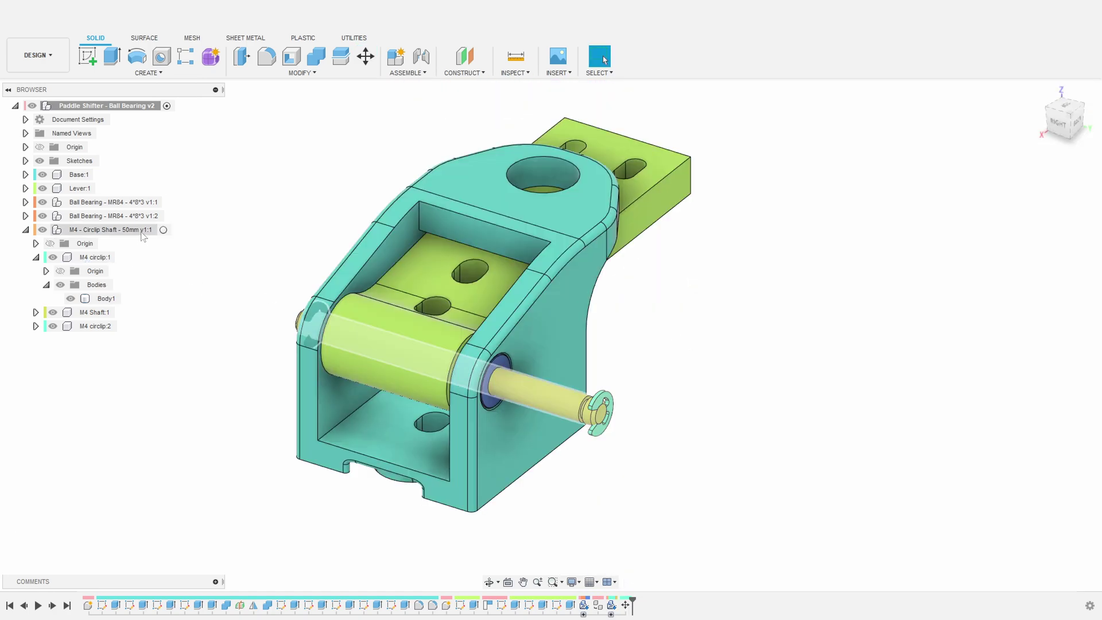
Activate the M4 - Circlip Shaft component and measure the shaft's end-to-end length
click(163, 230)
click(649, 345)
shift+middle_drag(649, 344, 712, 331)
key(i)
click(515, 382)
shift+middle_drag(788, 443, 575, 413)
click(394, 356)
shift+middle_drag(394, 356, 752, 417)
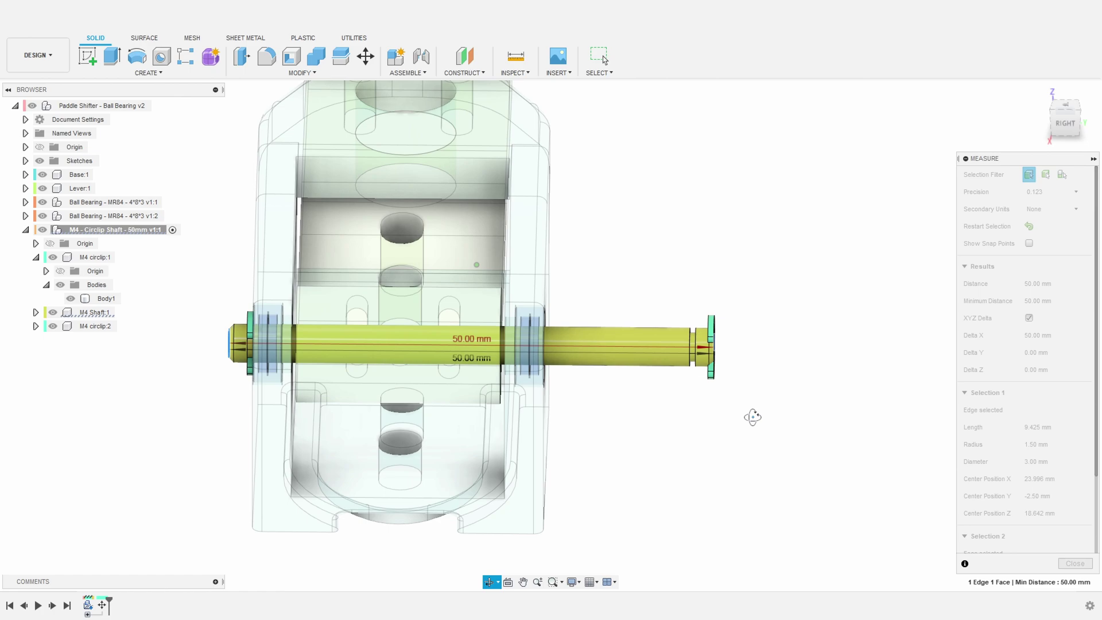
shift+middle_drag(752, 417, 716, 410)
click(717, 270)
Create a construction plane offset -5 mm from the end face of the shaft's protruding end
click(466, 63)
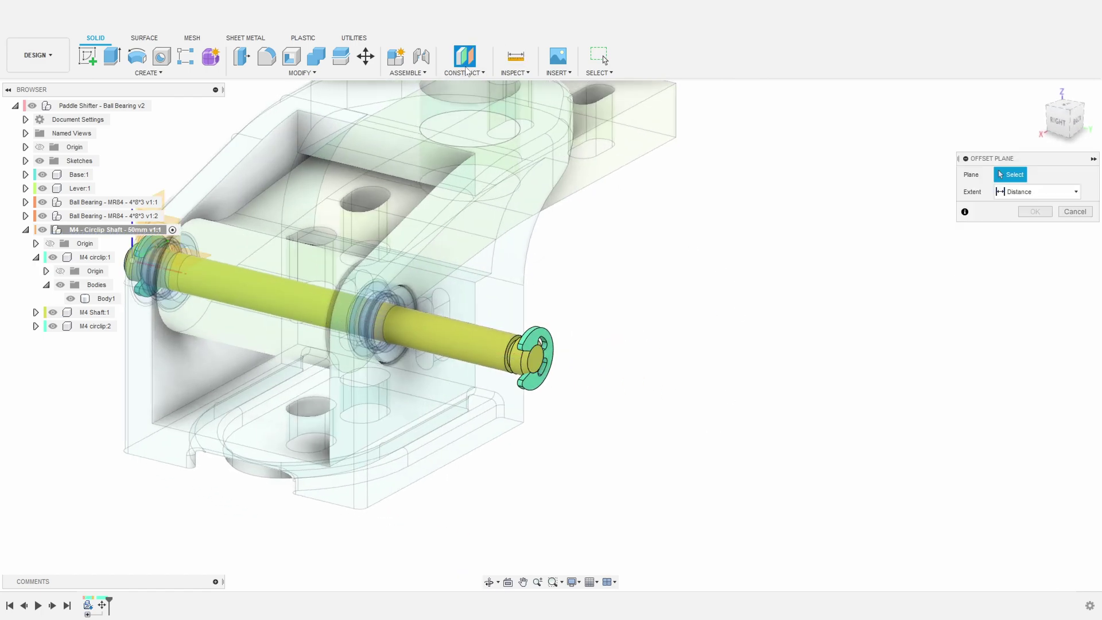
click(466, 71)
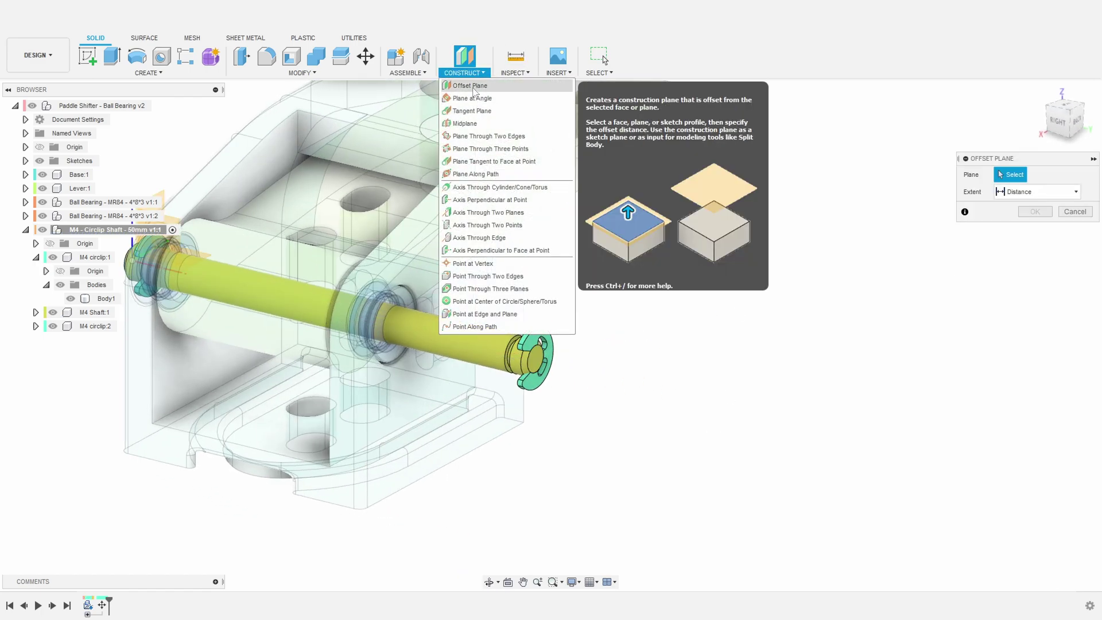
click(473, 86)
click(534, 361)
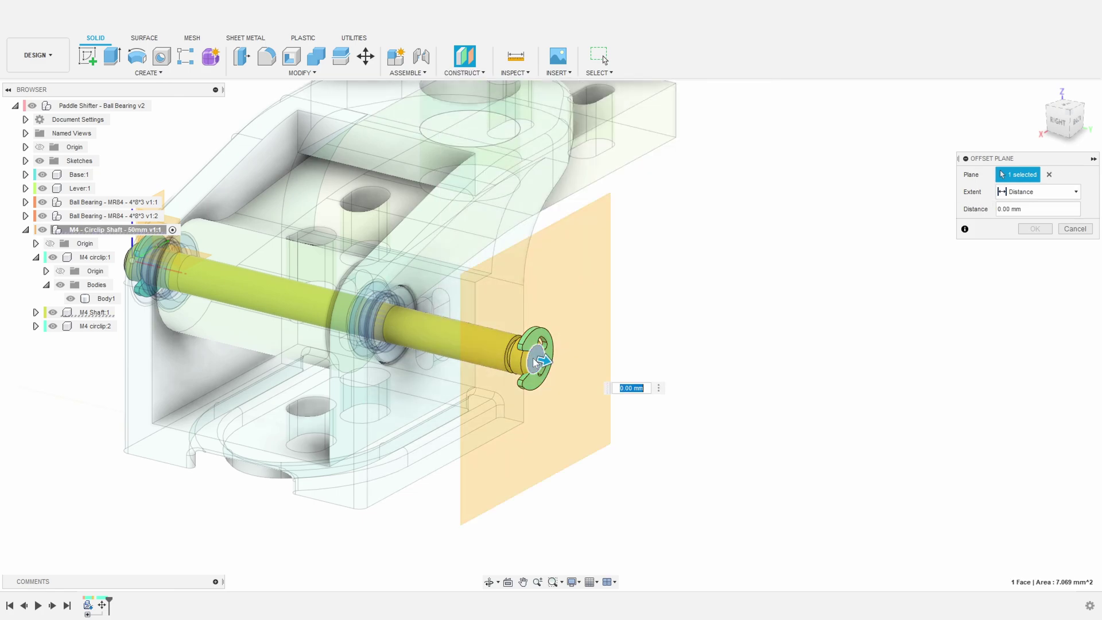
text(-5)
key(Return)
shift+middle_drag(533, 358, 740, 332)
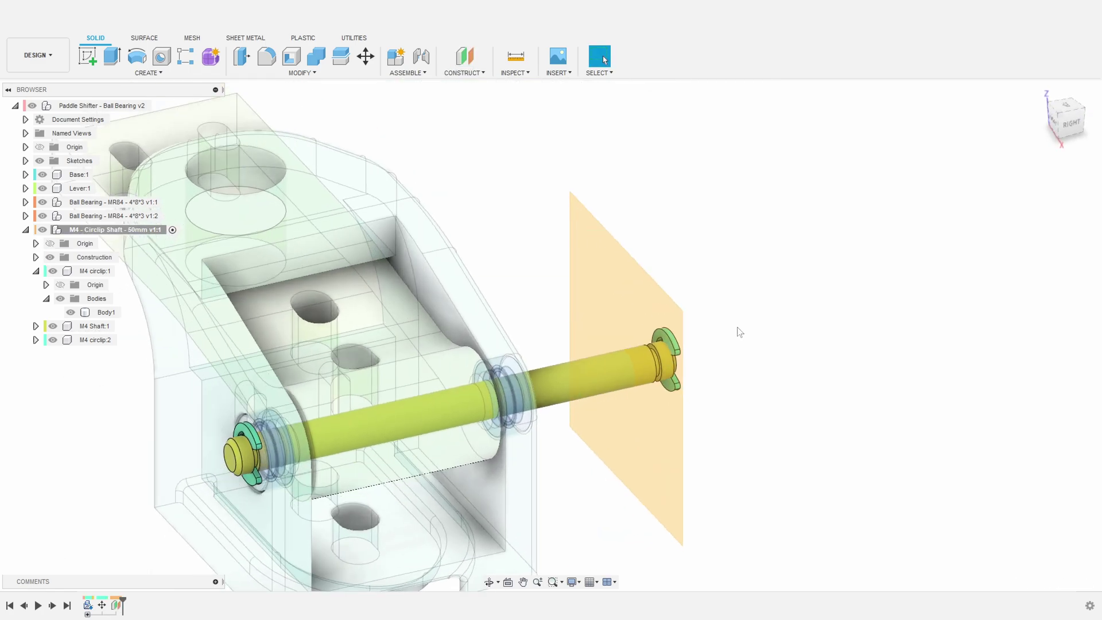
Create a second construction plane offset -15 mm from the first plane
click(464, 71)
click(473, 86)
click(604, 260)
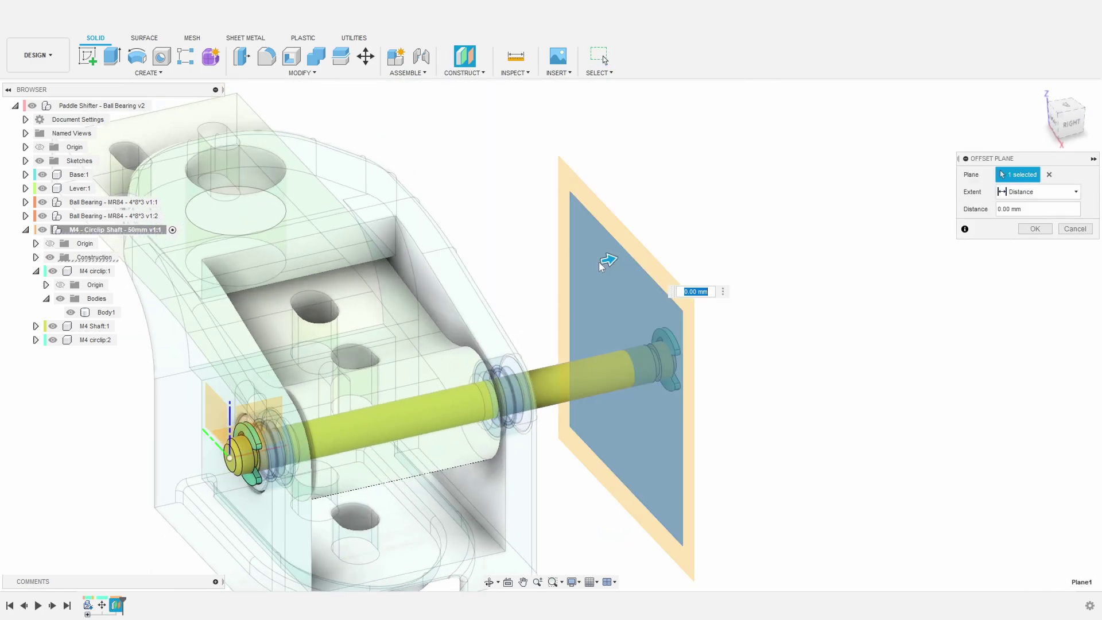
text(-15)
key(Return)
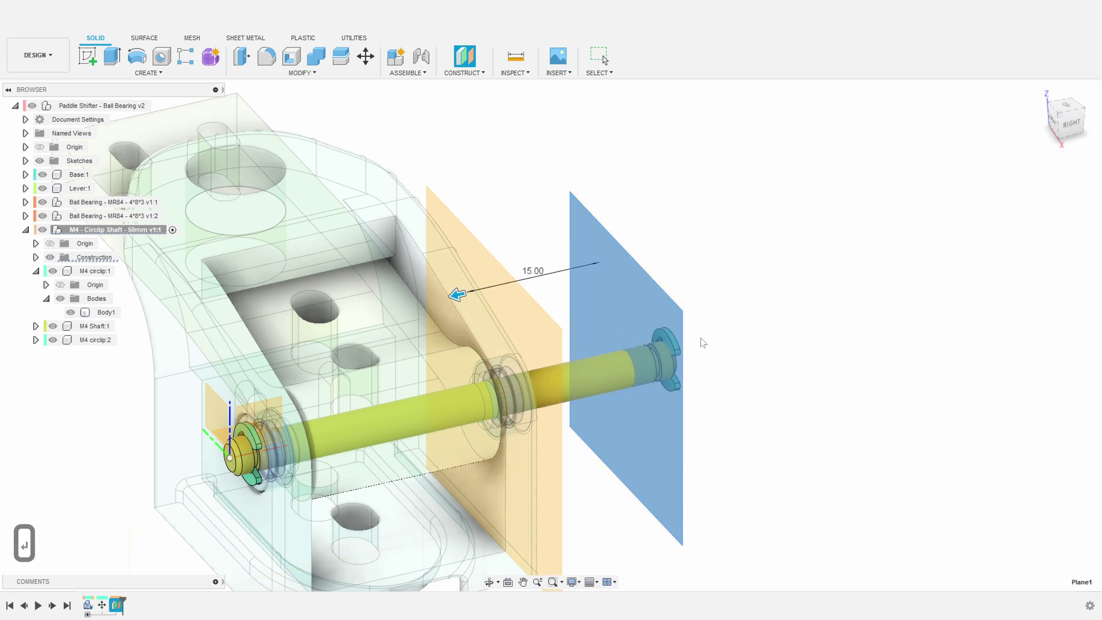
Hide both bearings, the lever and the base so only the circlip shaft and its planes are shown
mouse_move(735, 328)
shift+middle_down()
mouse_move(706, 339)
mouse_move(731, 326)
shift+middle_up()
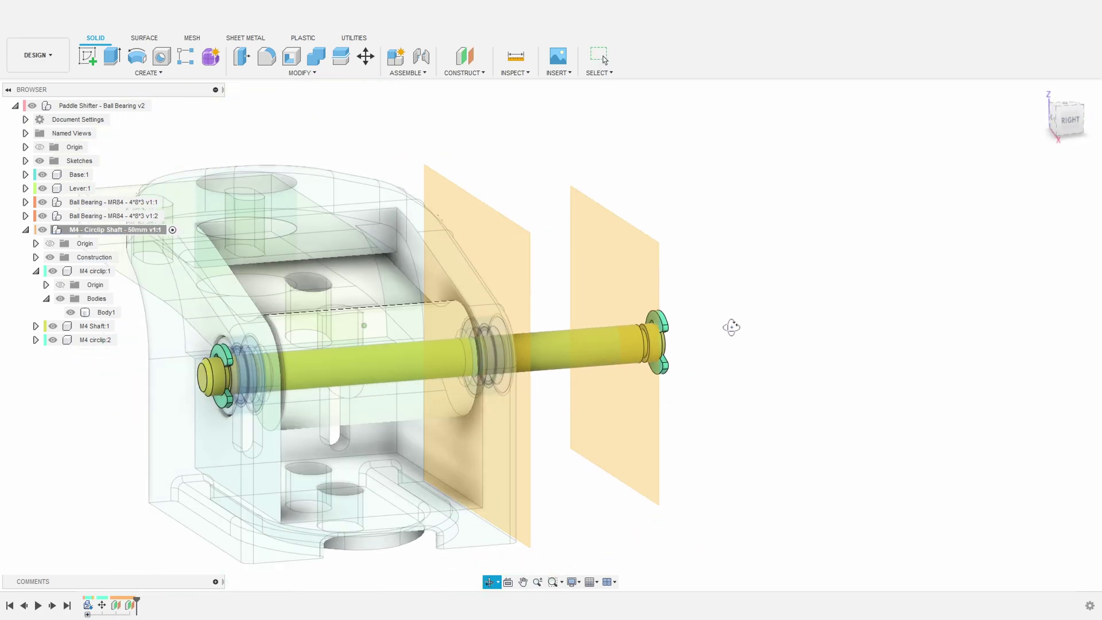
scroll(738, 364, down, 3)
click(42, 216)
click(43, 202)
click(42, 188)
click(42, 174)
shift+middle_drag(443, 274, 388, 147)
Split the M4 shaft body using both offset construction planes as splitting tools
click(302, 73)
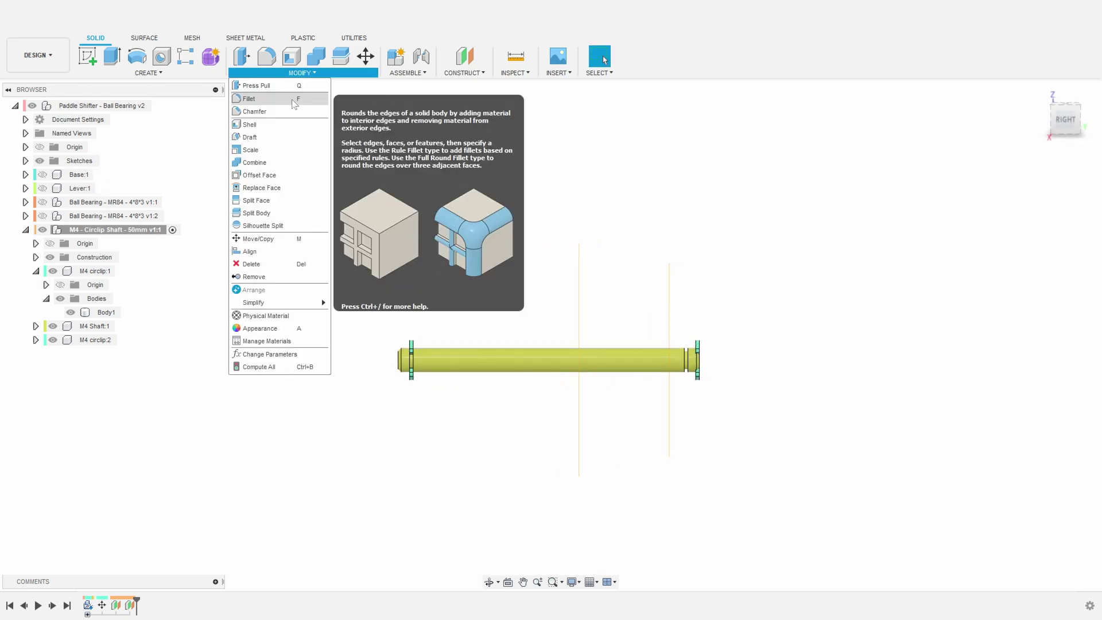
click(256, 198)
click(550, 345)
shift+middle_drag(549, 344, 526, 283)
click(581, 300)
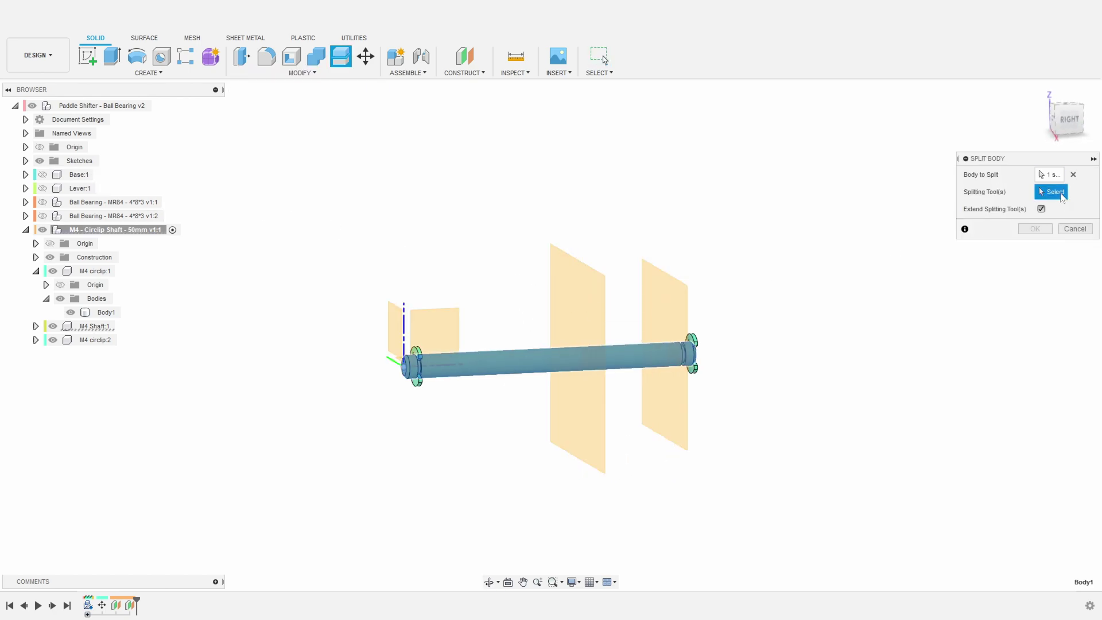
click(1034, 211)
Remove the shaft's middle body between the two construction planes
shift+middle_drag(1031, 216, 615, 367)
right_click(614, 368)
click(590, 525)
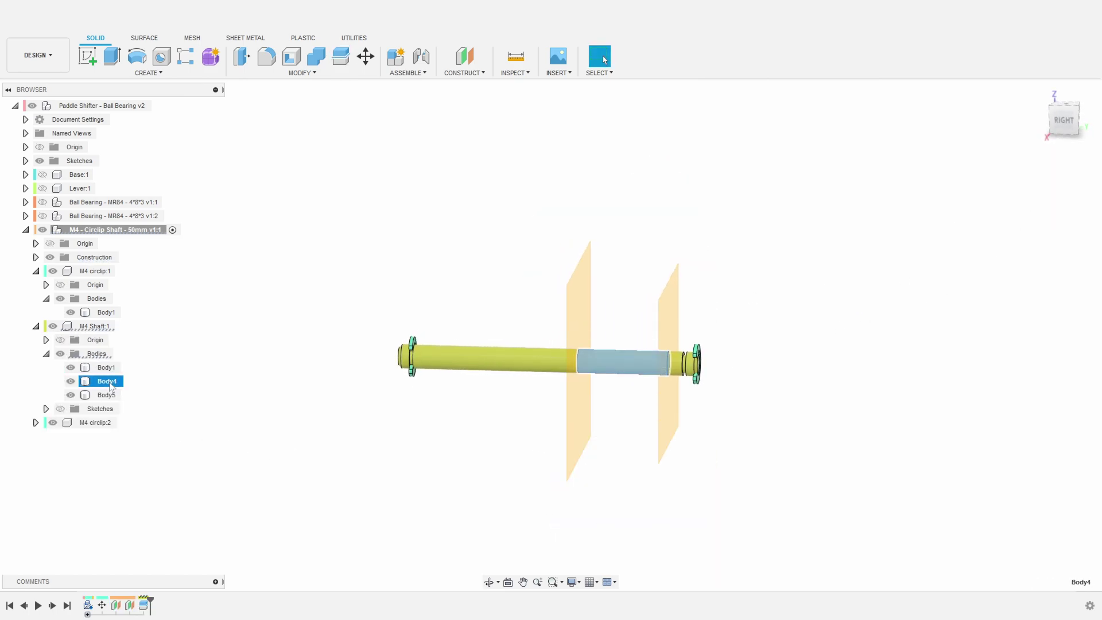
right_click(110, 386)
click(146, 283)
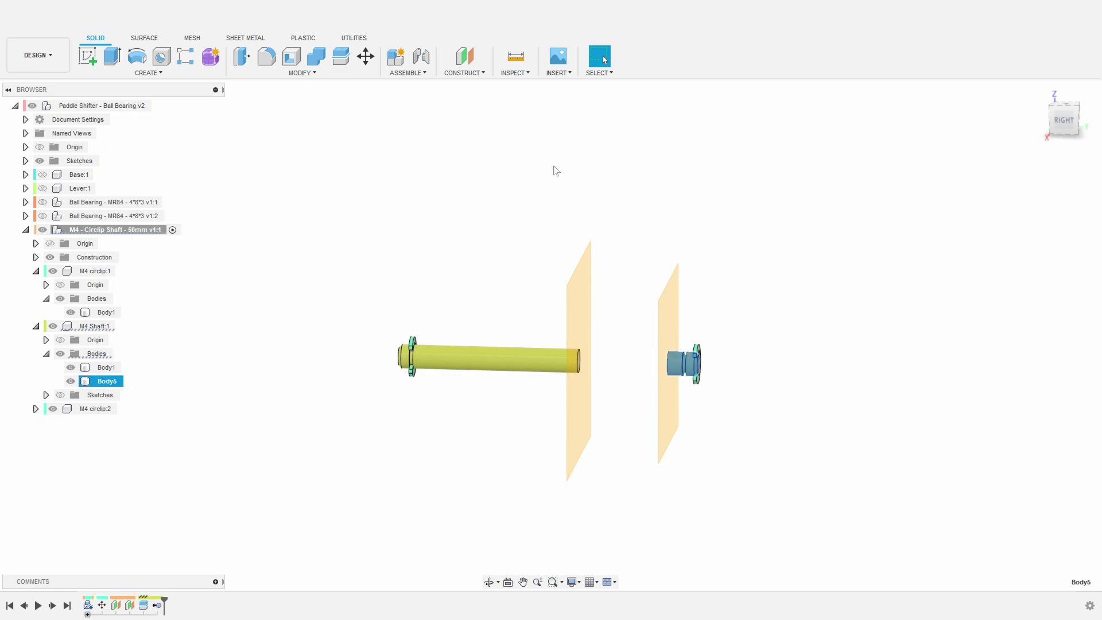
Move the separated grooved end body of the shaft -15 mm in Z against the long shaft body
key(m)
click(1046, 174)
click(1036, 185)
click(683, 366)
drag(704, 363, 618, 374)
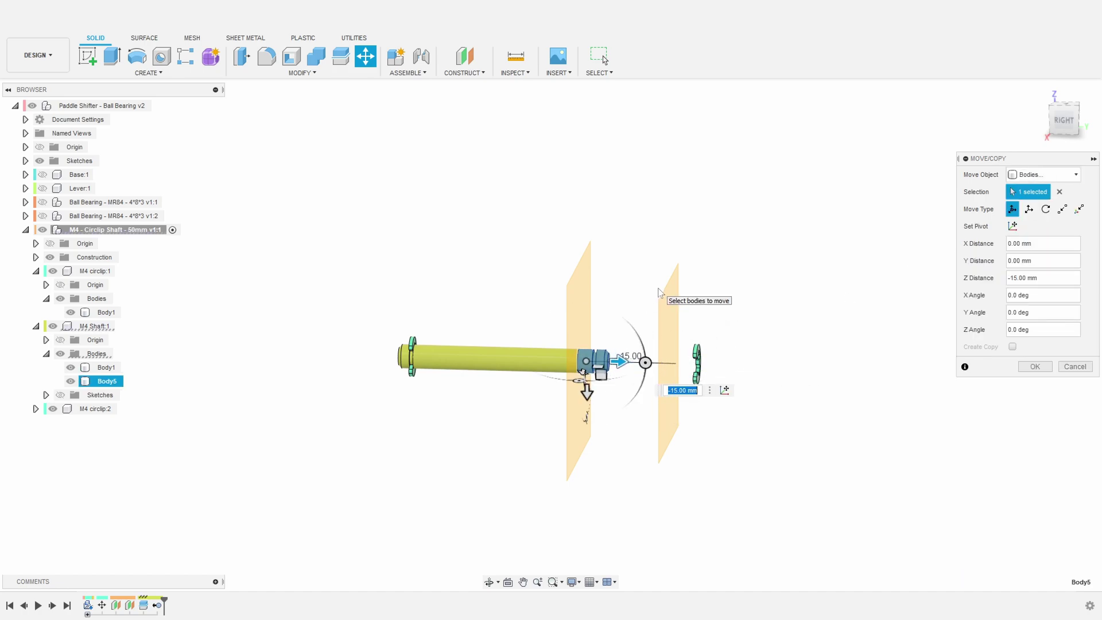
key(Return)
Combine the long shaft body and the grooved end body into one body
click(310, 60)
click(534, 361)
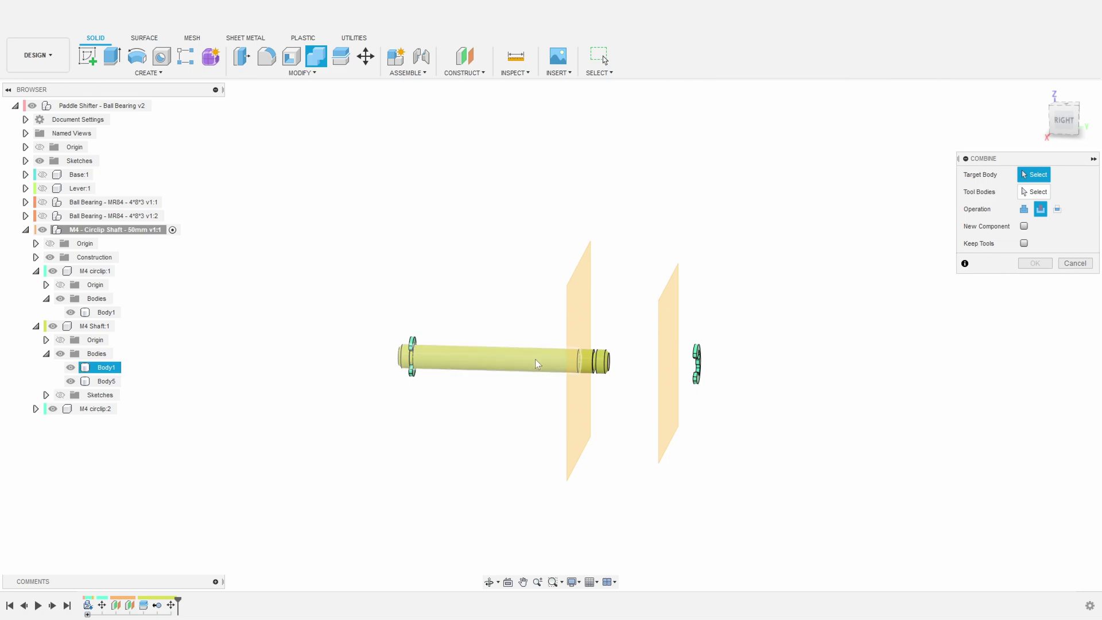
click(593, 365)
click(1035, 263)
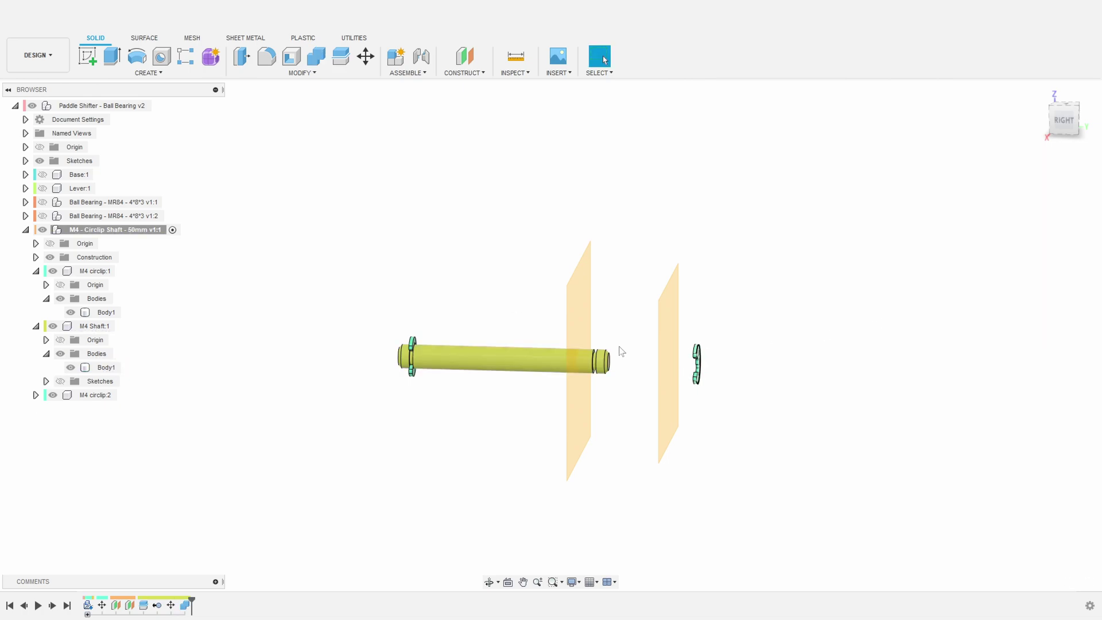
Hide the shaft's construction planes and show the bearings, lever and base again
click(52, 255)
click(1064, 120)
click(43, 216)
click(42, 202)
click(42, 189)
click(43, 174)
scroll(663, 310, up, 2)
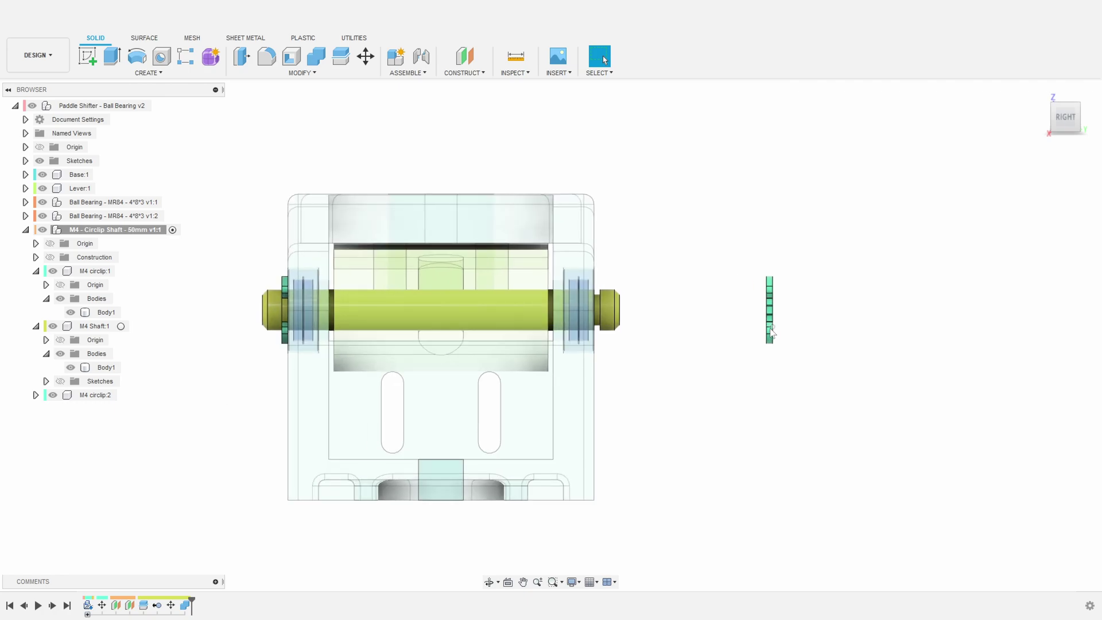
Move the M4 circlip:2 component -16.9 mm in Z into the groove of the shortened shaft, beside the base wall
click(36, 395)
key(m)
click(1043, 174)
click(1033, 187)
click(769, 295)
drag(813, 293, 635, 310)
scroll(606, 327, up, 10)
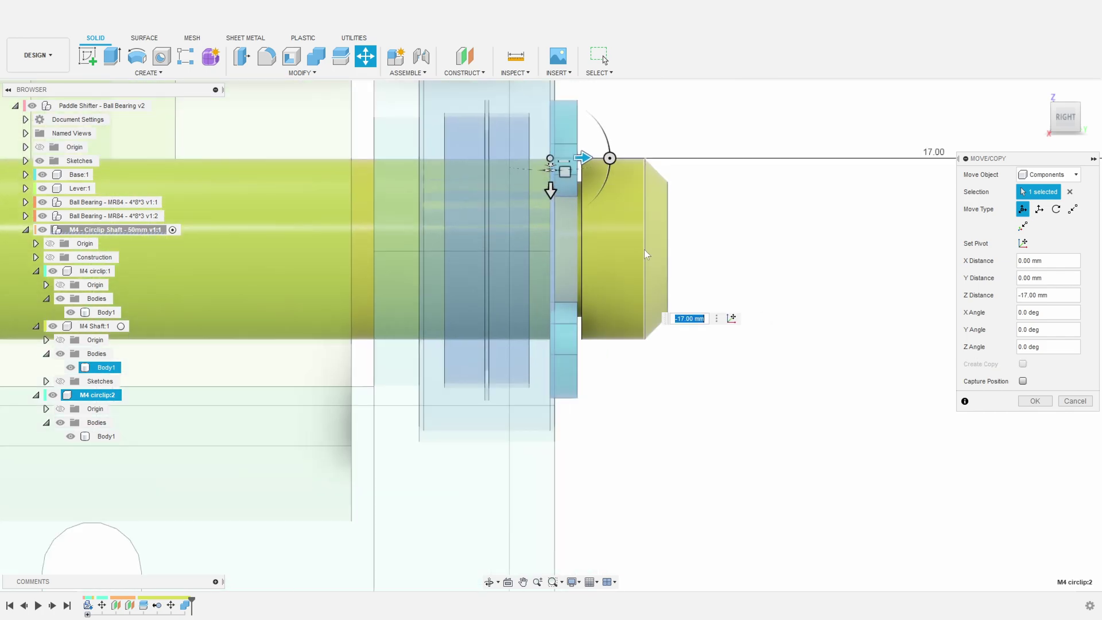
middle_drag(585, 165, 582, 279)
drag(507, 218, 517, 218)
scroll(608, 344, down, 10)
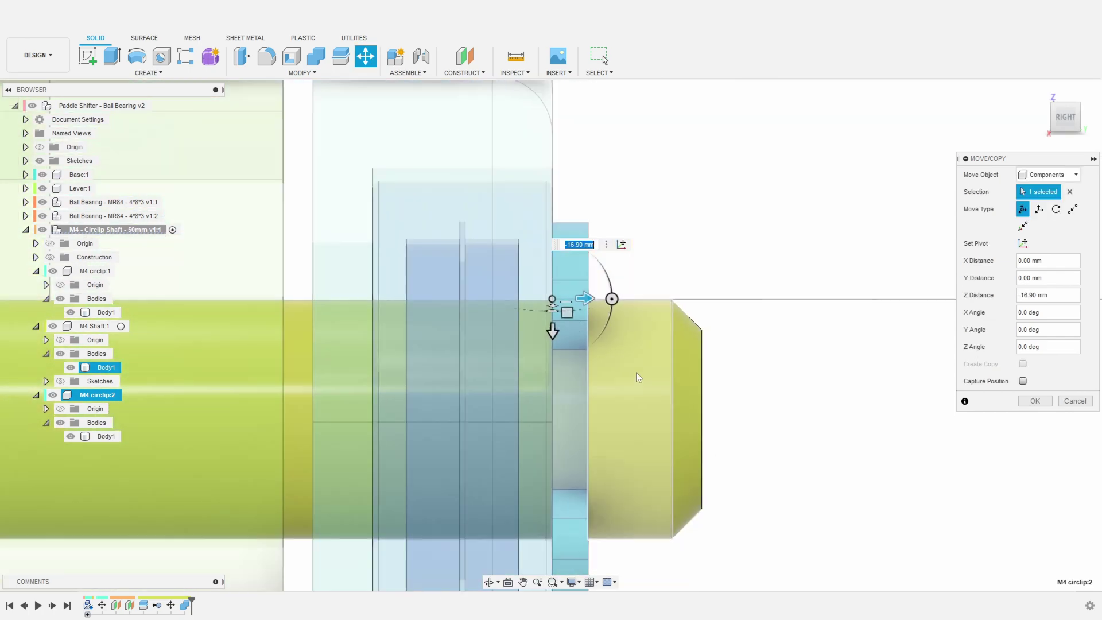
key(Return)
Activate the top-level Paddle Shifter - Ball Bearing assembly
middle_drag(725, 425, 798, 360)
click(167, 105)
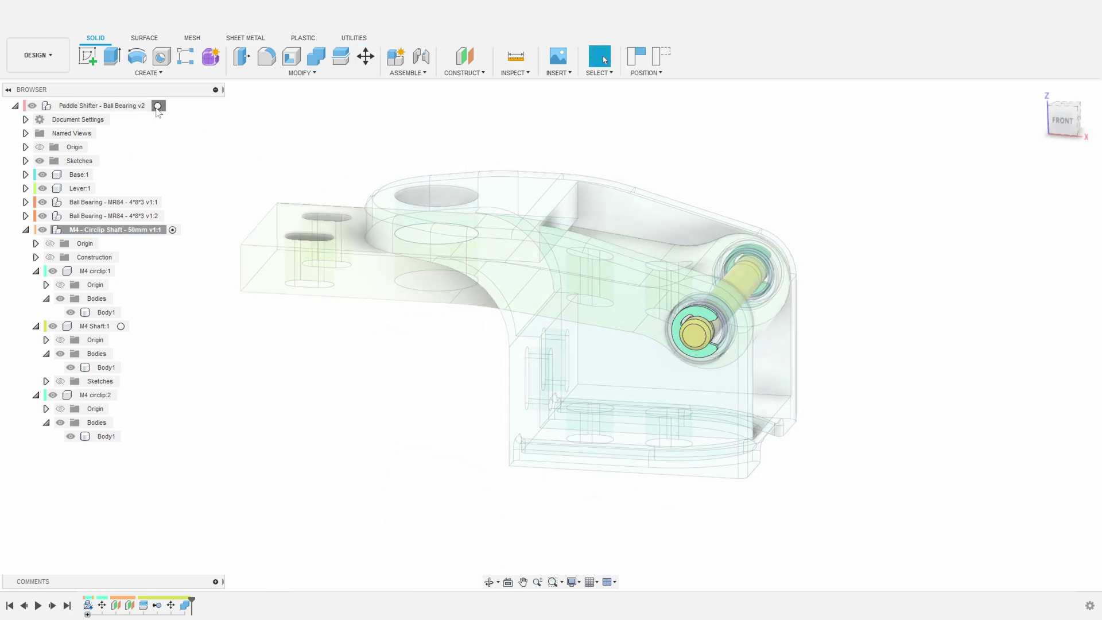
scroll(411, 386, down, 3)
shift+middle_drag(411, 386, 289, 383)
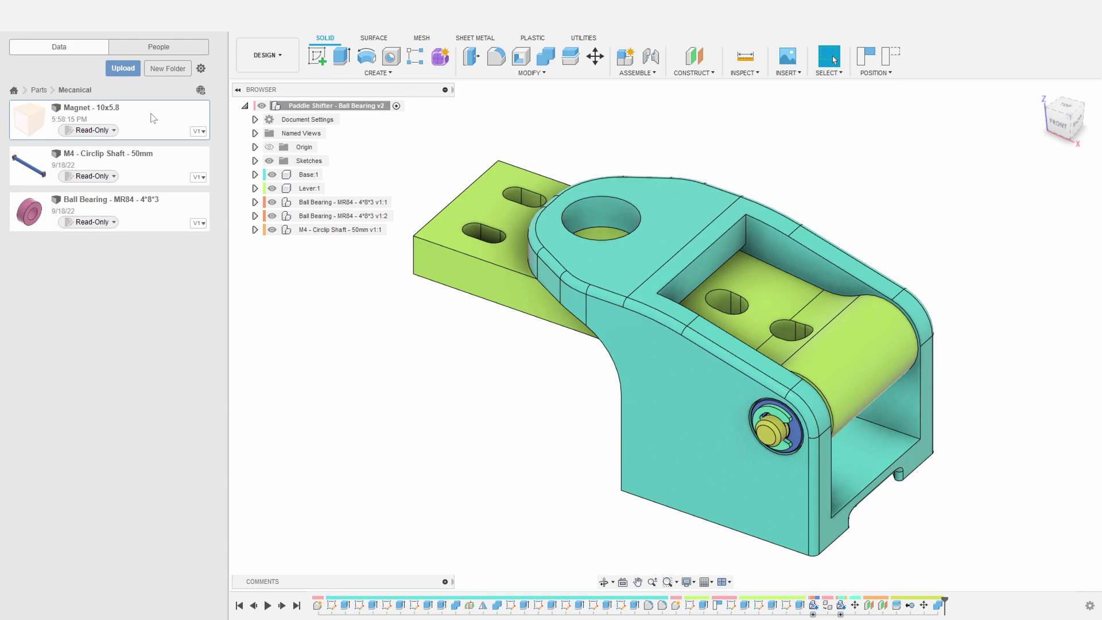
Insert the Magnet - 10x5.8 part into the current design and move it 30 mm in X into the lever's round hole
right_click(154, 118)
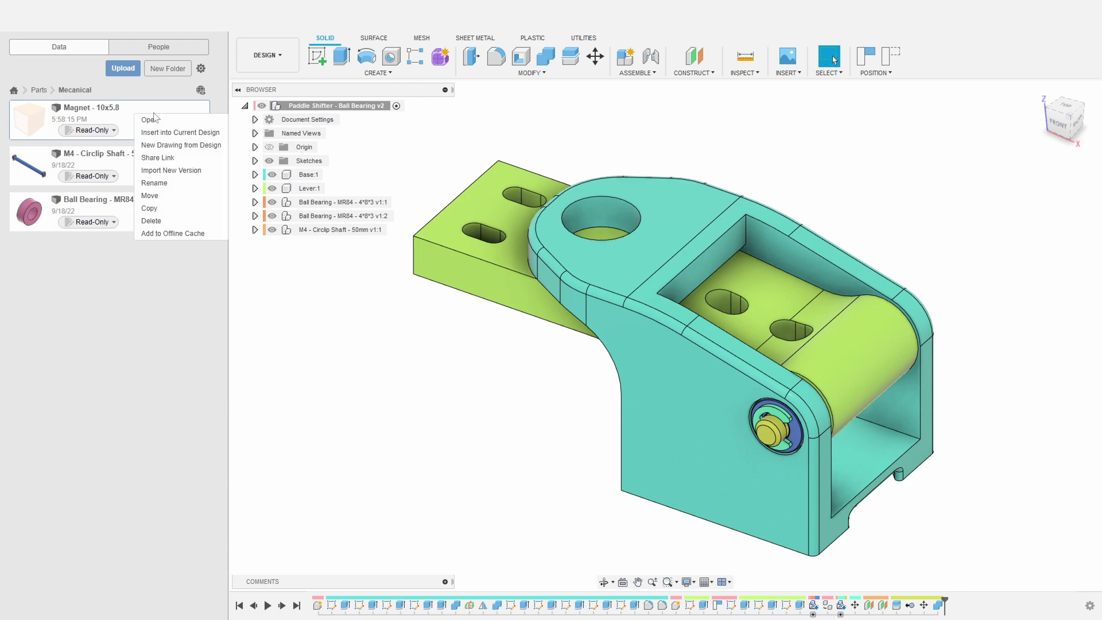
click(180, 133)
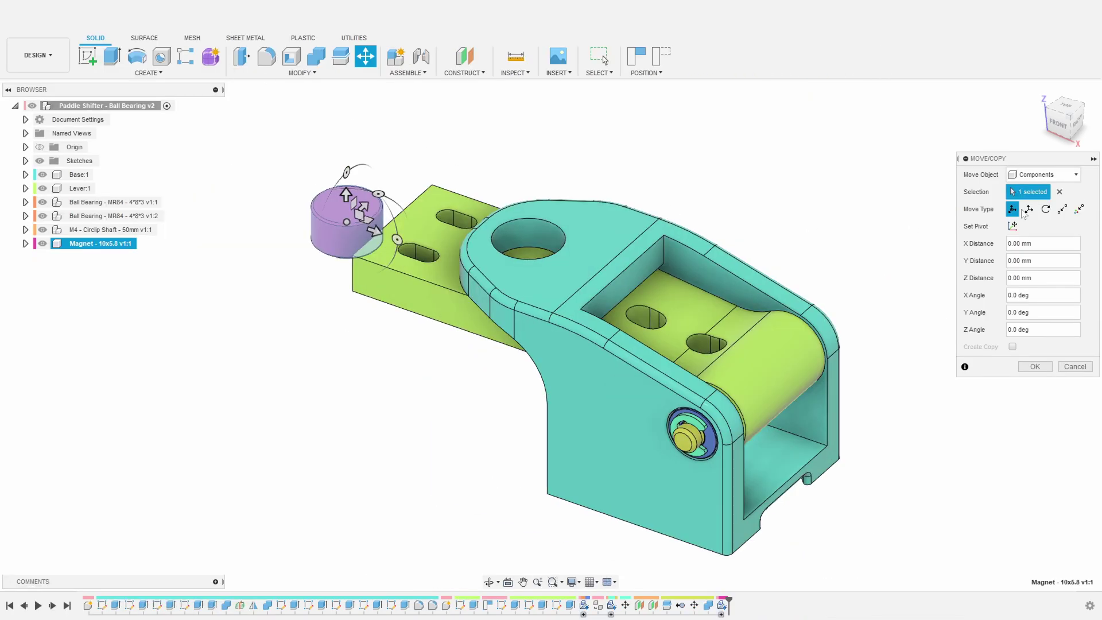
click(1066, 105)
drag(346, 334, 556, 342)
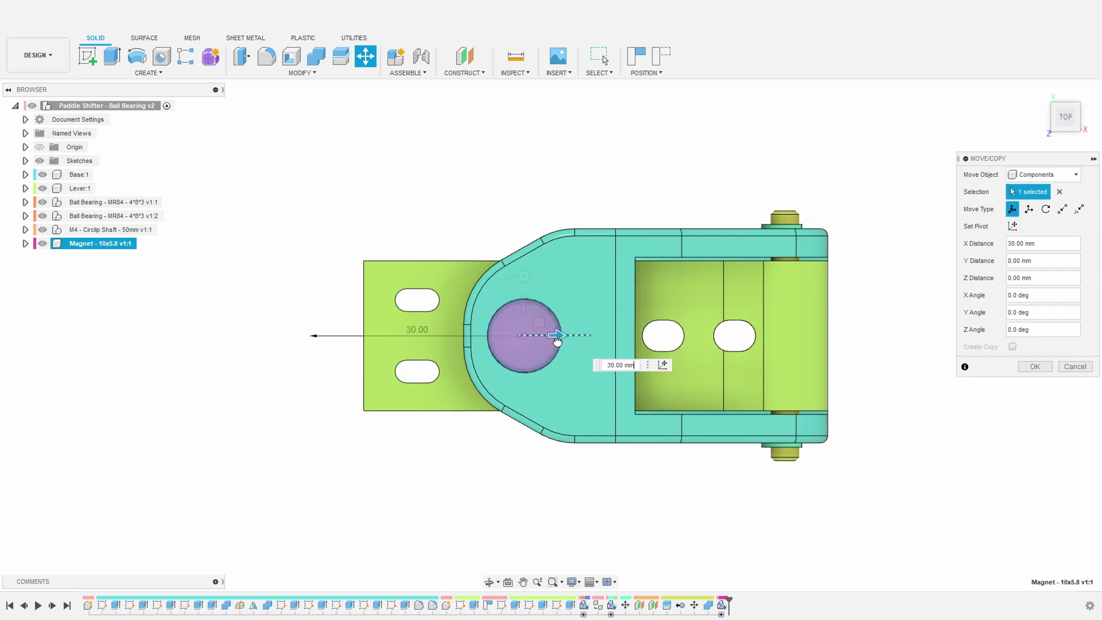
scroll(523, 343, up, 5)
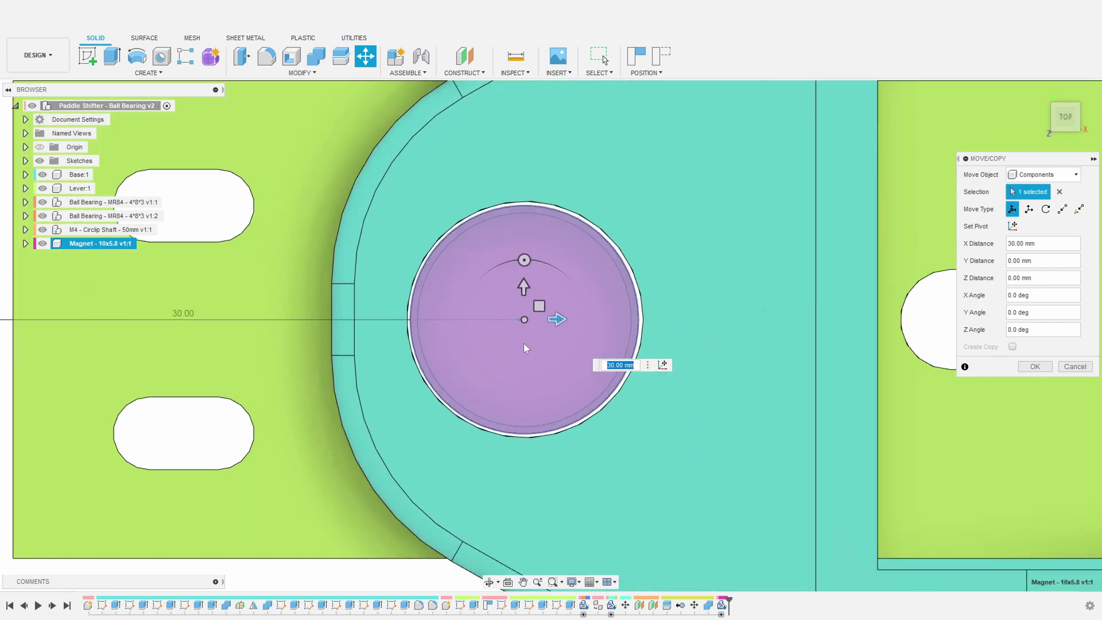
shift+middle_drag(608, 444, 621, 295)
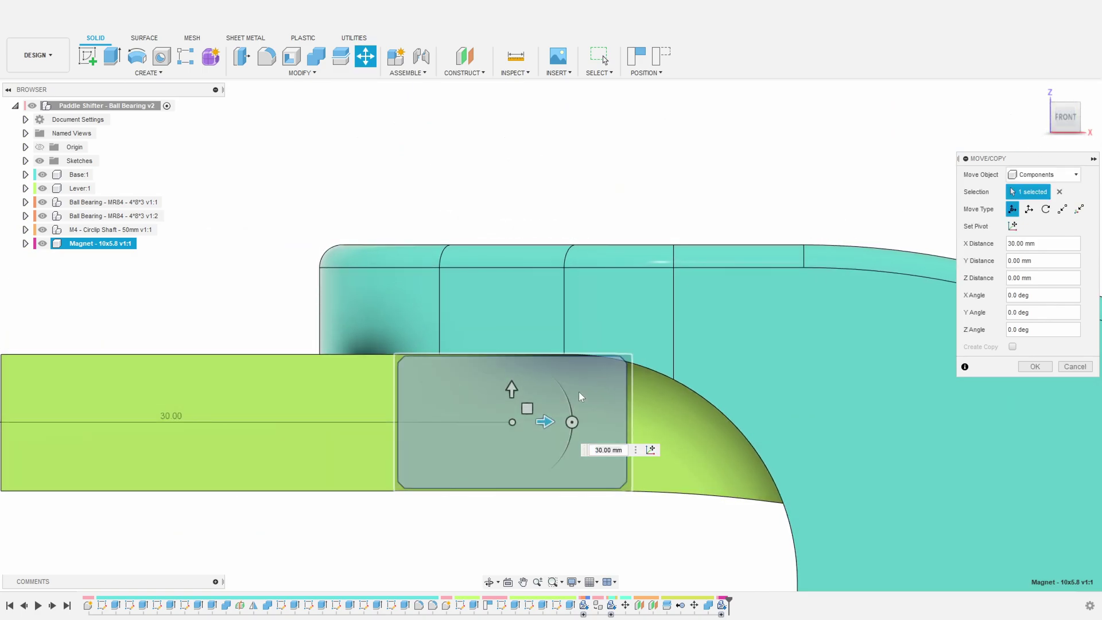
key(Return)
Duplicate the Magnet - 10x5.8 component and move the copy 6 mm in Z into the base's round hole above the lever magnet
shift+middle_drag(519, 418, 433, 360)
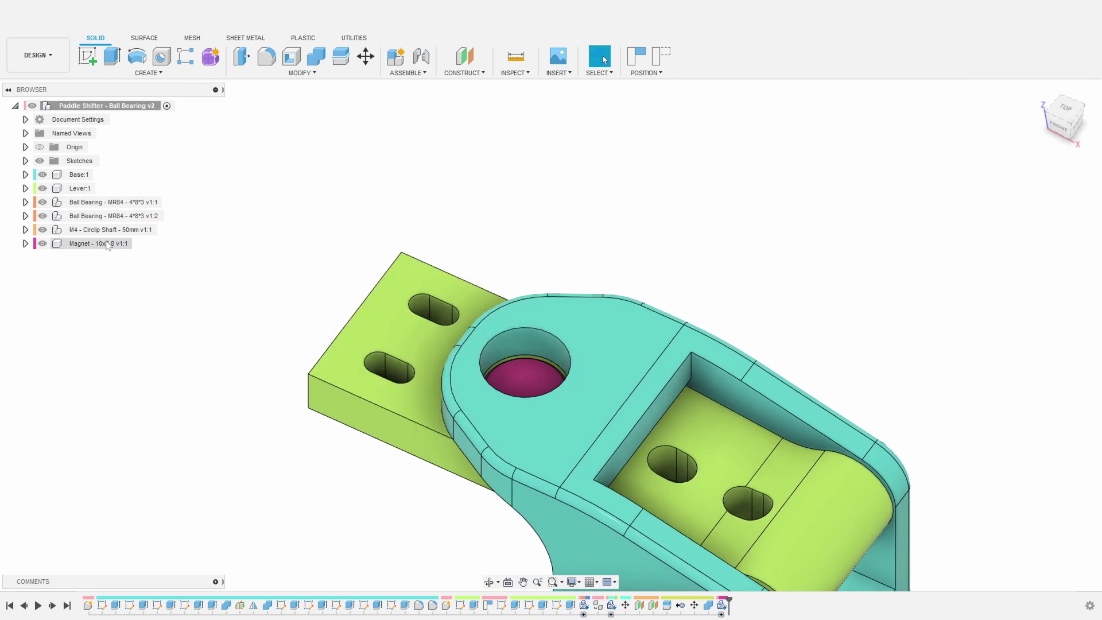
click(111, 244)
key(ctrl+c)
key(ctrl+v)
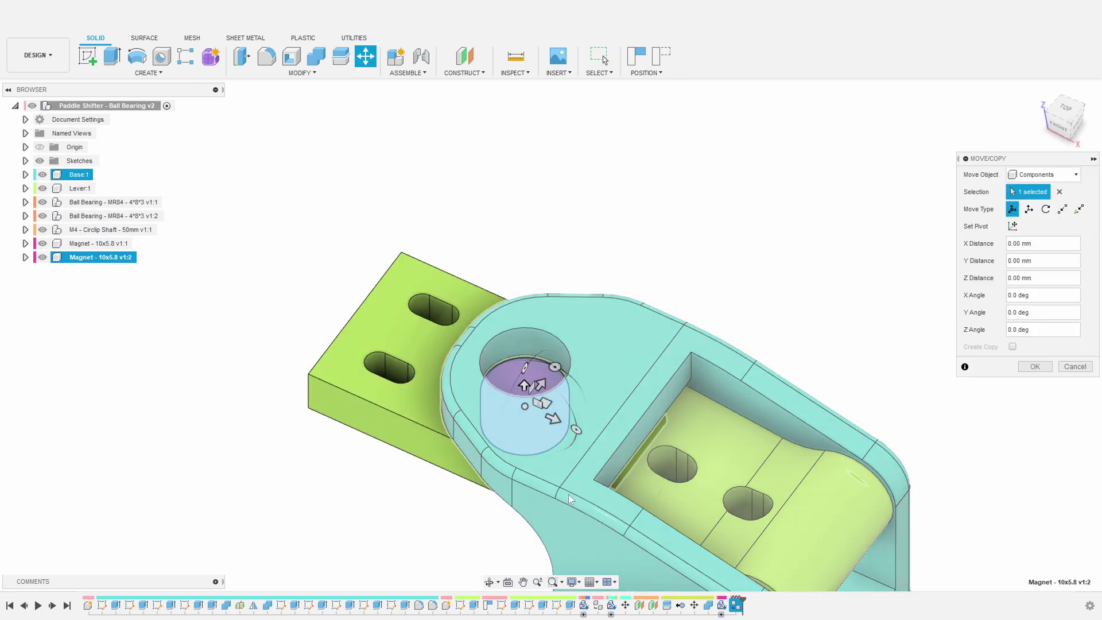
click(1059, 132)
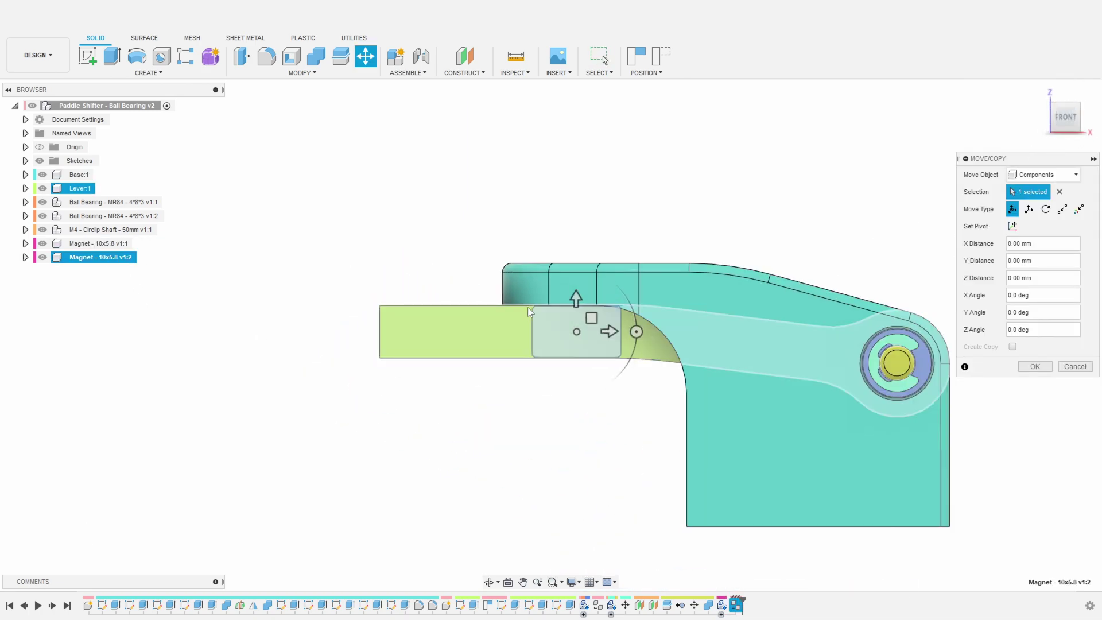
drag(577, 290, 575, 244)
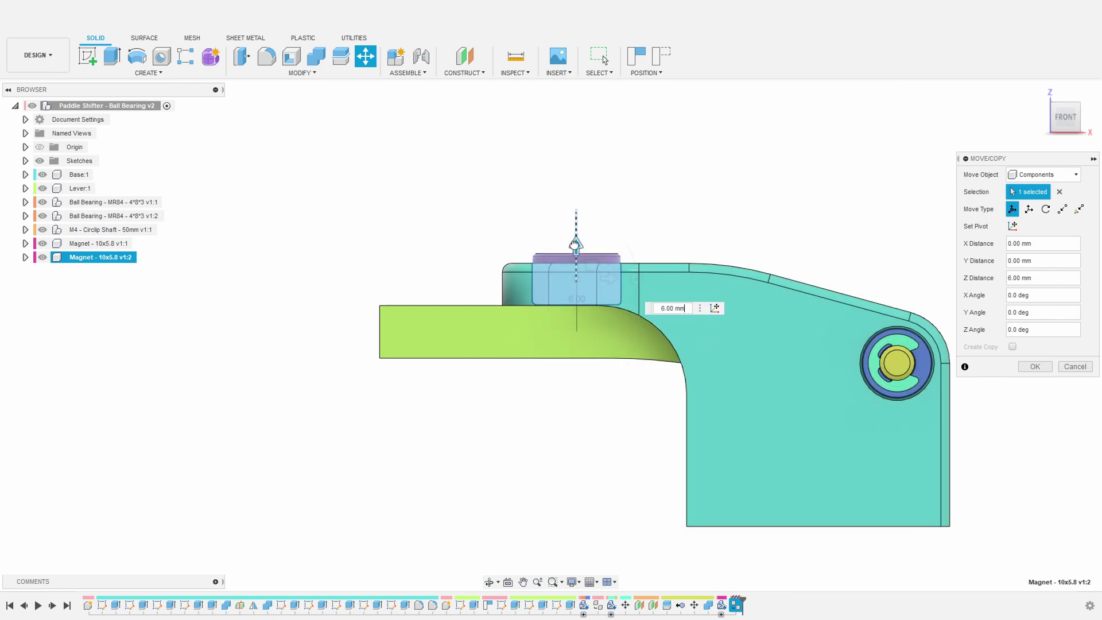
scroll(563, 295, up, 8)
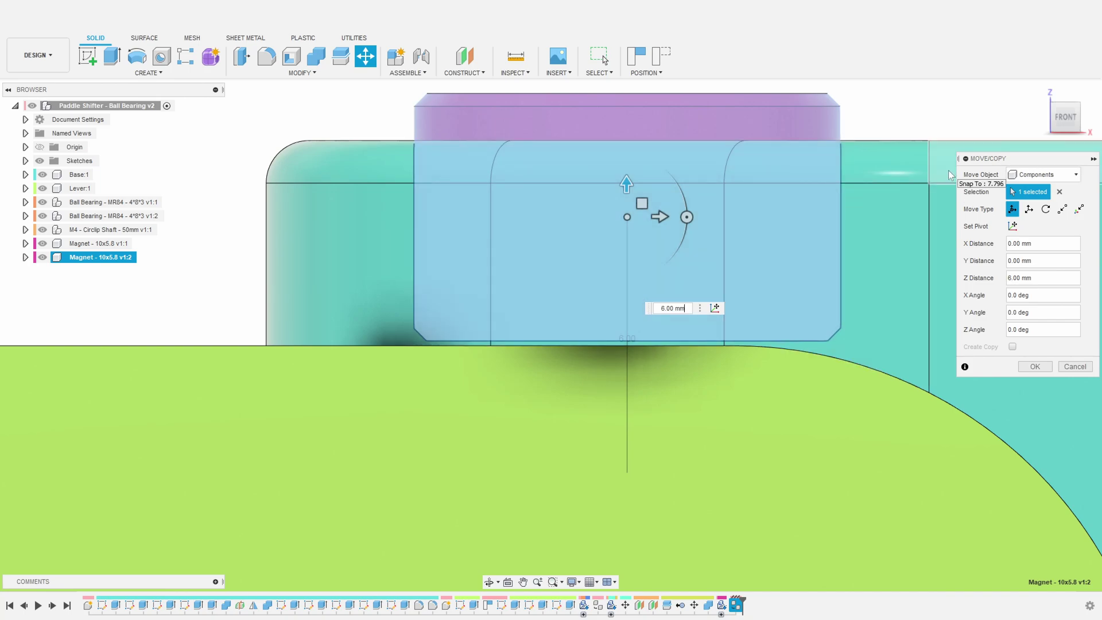
key(Return)
scroll(632, 242, down, 5)
shift+middle_drag(633, 243, 656, 336)
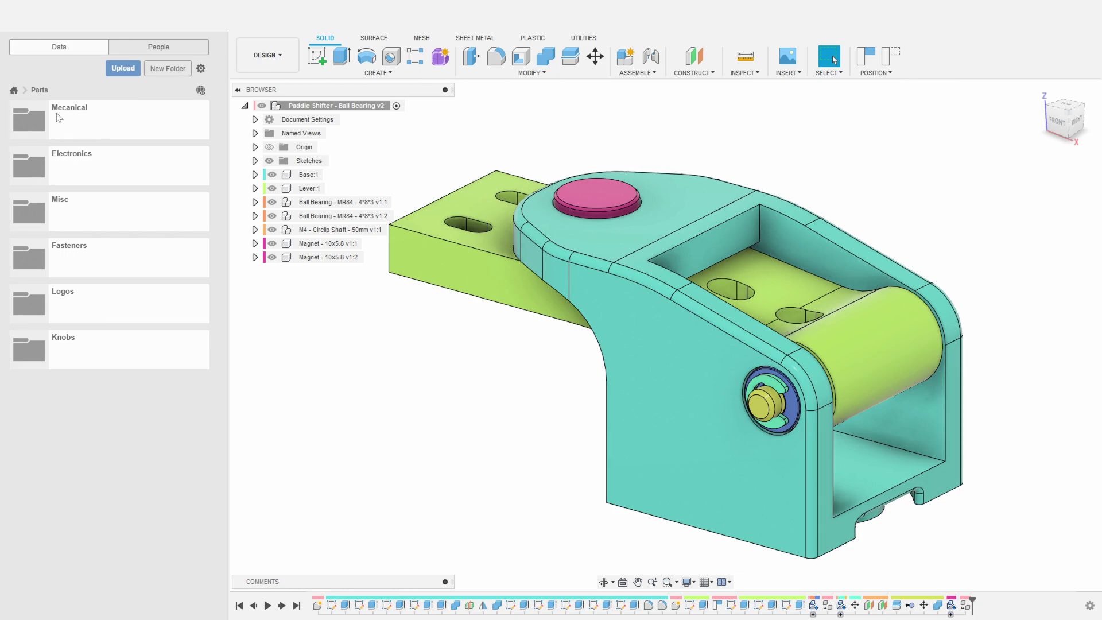
Insert the Cherry dc2c-a1aa microswitch from the Electronics parts folder into the current design
click(96, 165)
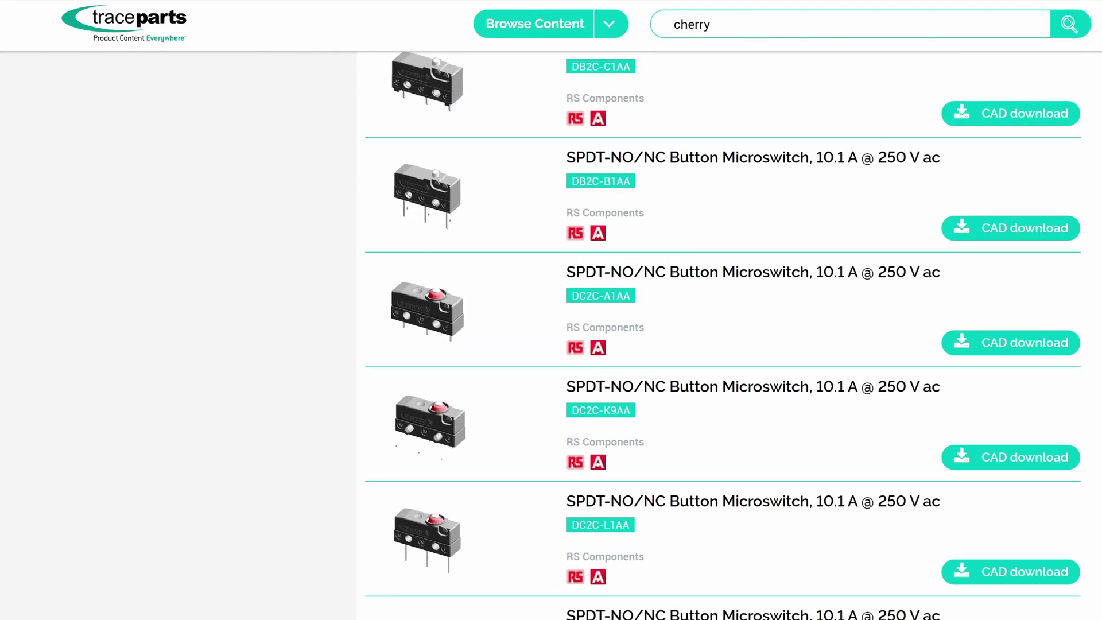
scroll(724, 333, down, 3)
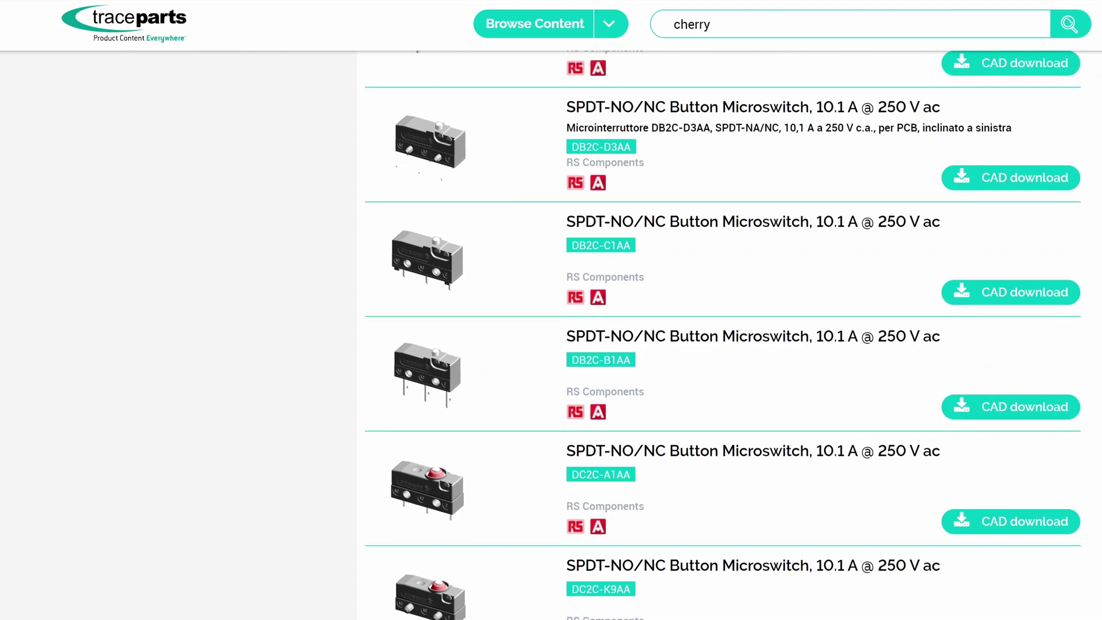
scroll(723, 333, up, 1)
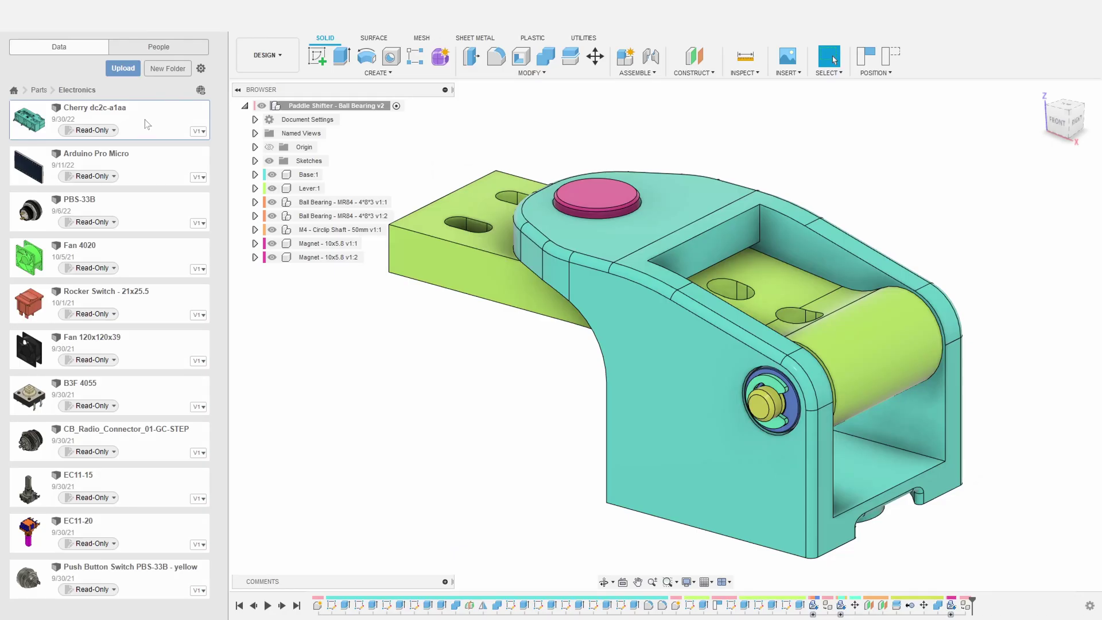
right_click(144, 120)
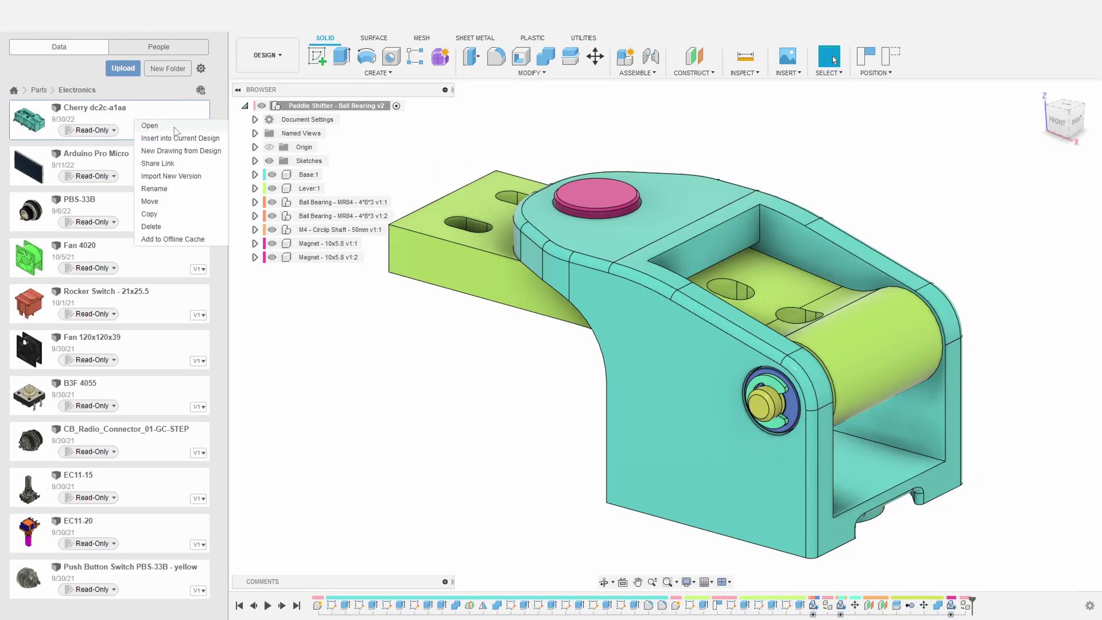
click(180, 138)
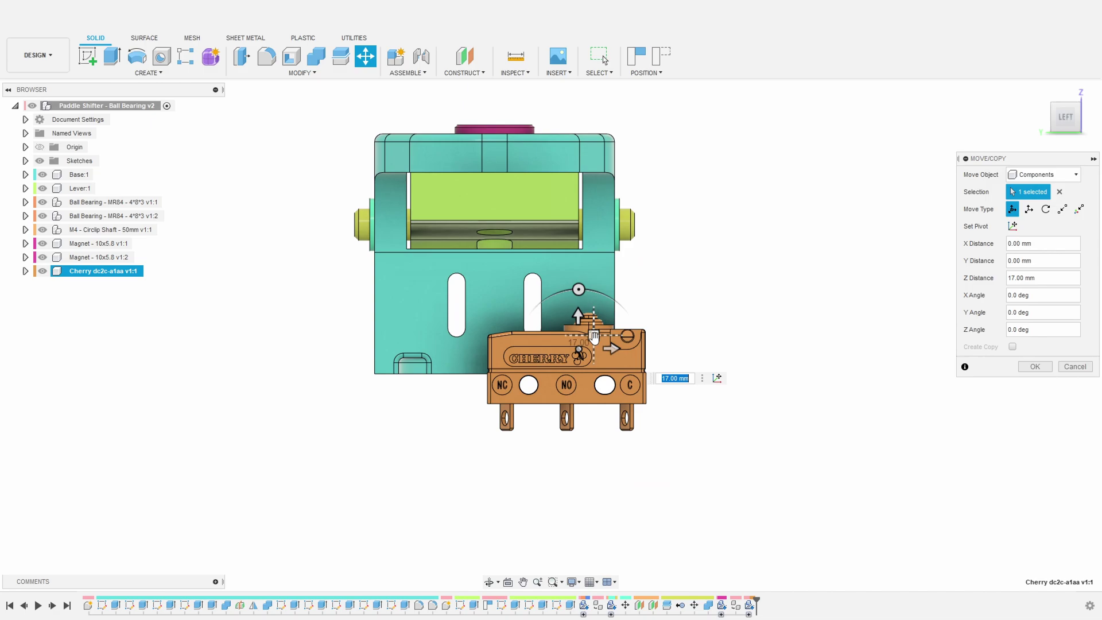
Move the microswitch so its mounting holes line up with the base's vertical slots and its body sits against the base wall beneath the lever
drag(594, 336, 523, 264)
scroll(529, 264, up, 6)
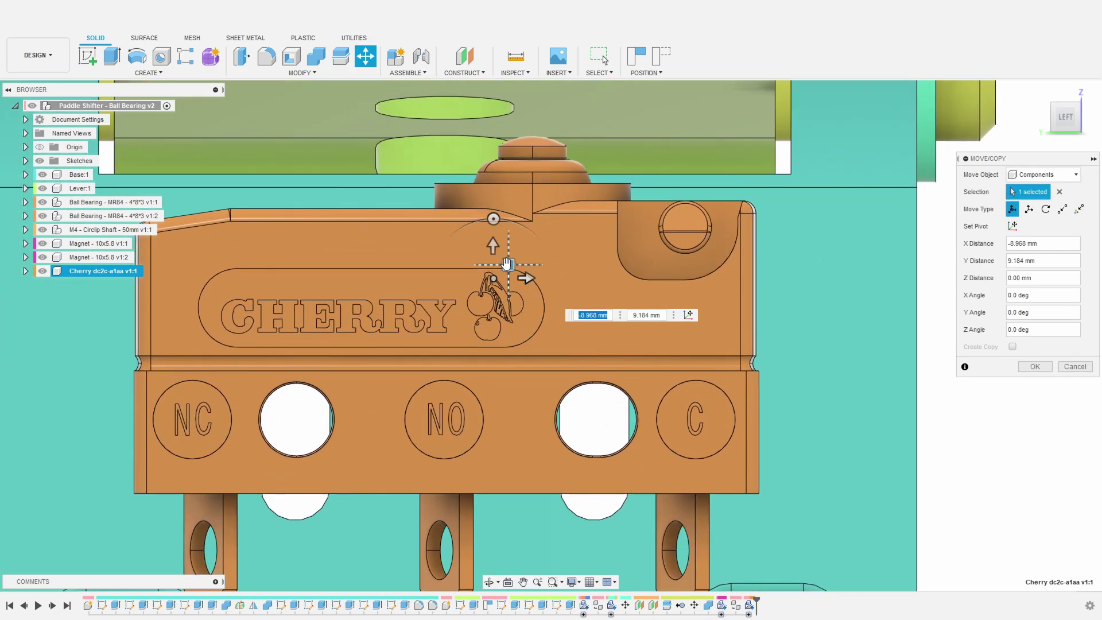
drag(507, 264, 505, 255)
scroll(460, 361, down, 5)
shift+middle_drag(565, 367, 405, 404)
click(1065, 119)
scroll(402, 347, up, 5)
drag(258, 321, 390, 323)
scroll(483, 398, down, 5)
shift+middle_drag(327, 383, 472, 402)
key(Return)
Insert the Paddle M3 part from the Paddles folder into the current design and shift it 30 mm in X towards the lever's end
middle_drag(710, 374, 710, 323)
scroll(746, 350, down, 4)
shift+middle_drag(762, 357, 816, 374)
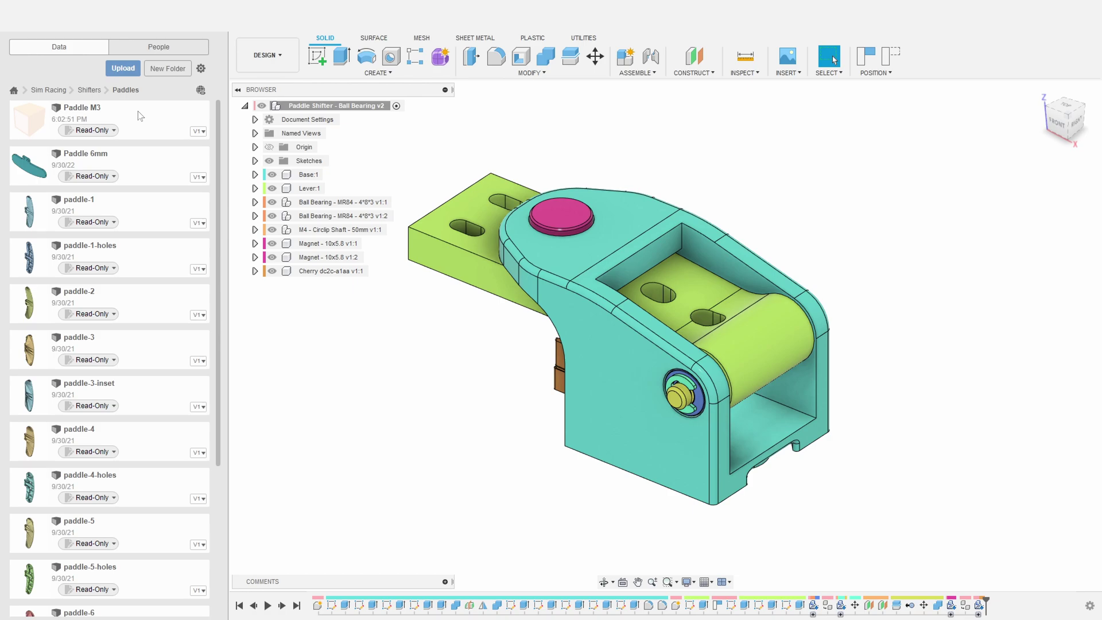
right_click(140, 116)
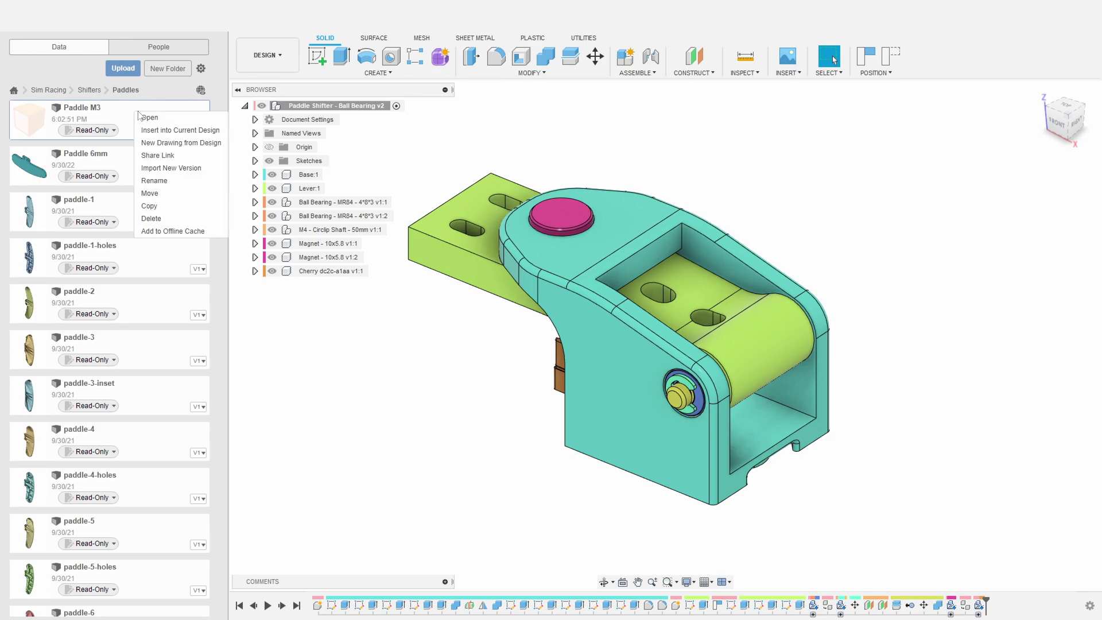
click(184, 132)
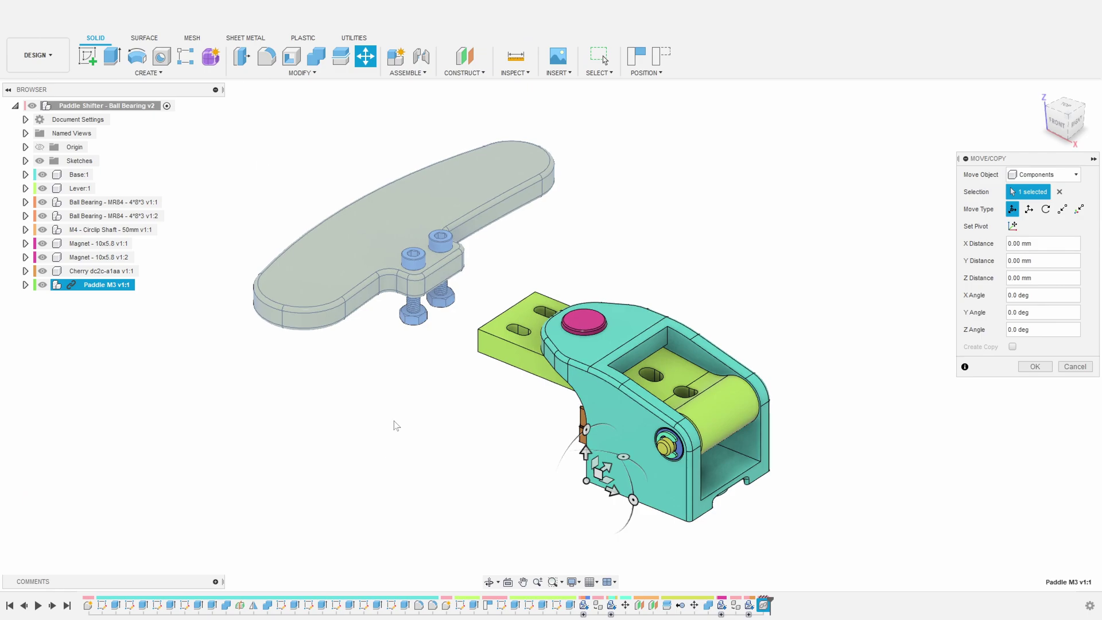
click(1056, 121)
drag(707, 408, 838, 408)
Adjust the paddle's X distance to 31 mm so its bolts sit within the lever's slots, and apply the move
shift+middle_drag(757, 402, 691, 356)
click(1065, 118)
scroll(558, 322, up, 3)
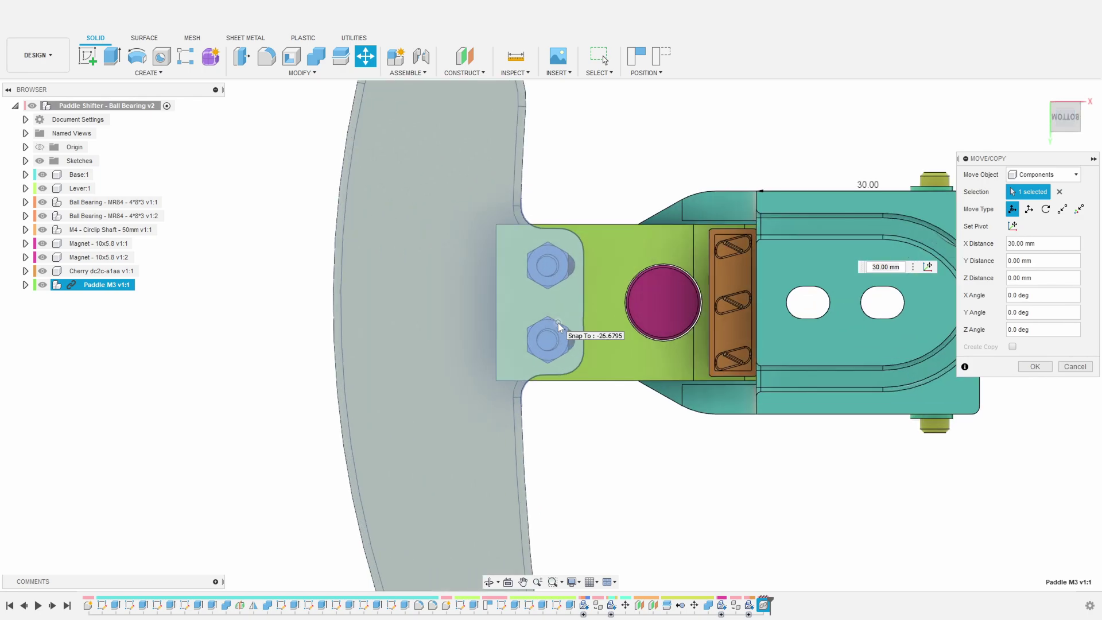
scroll(574, 330, up, 3)
scroll(591, 431, down, 4)
scroll(916, 229, up, 2)
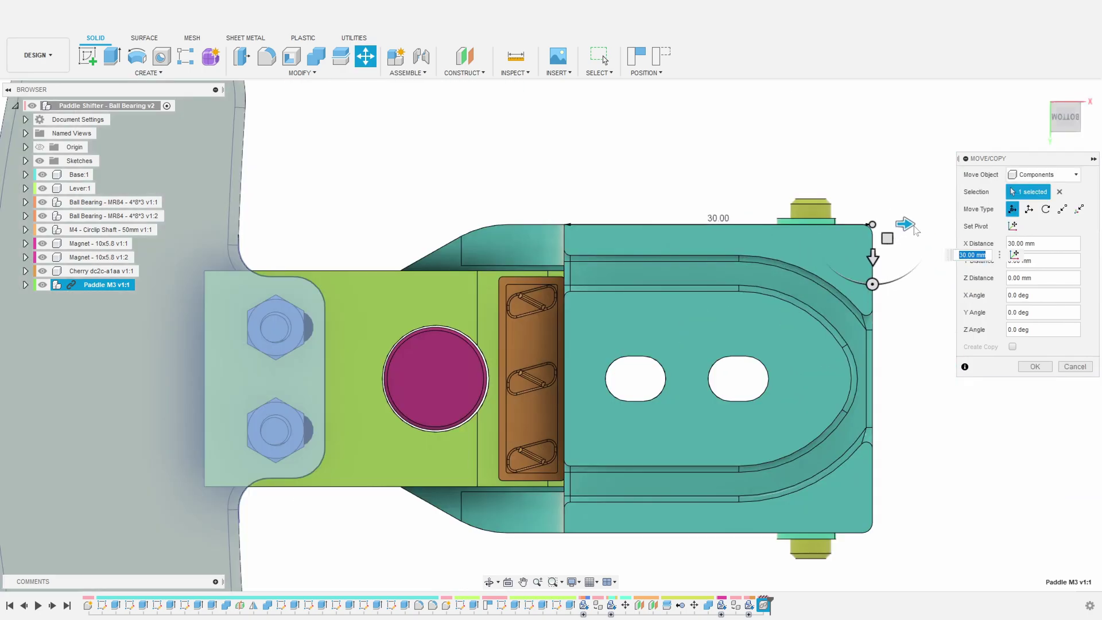
scroll(898, 225, up, 1)
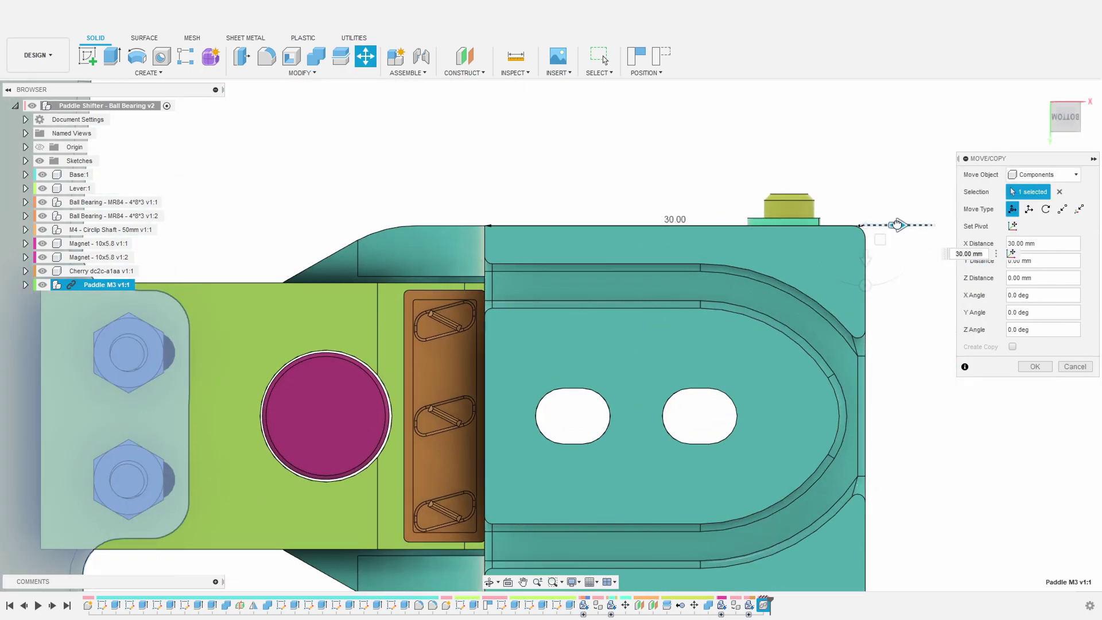
drag(897, 224, 910, 225)
scroll(286, 331, down, 4)
shift+middle_drag(286, 322, 309, 398)
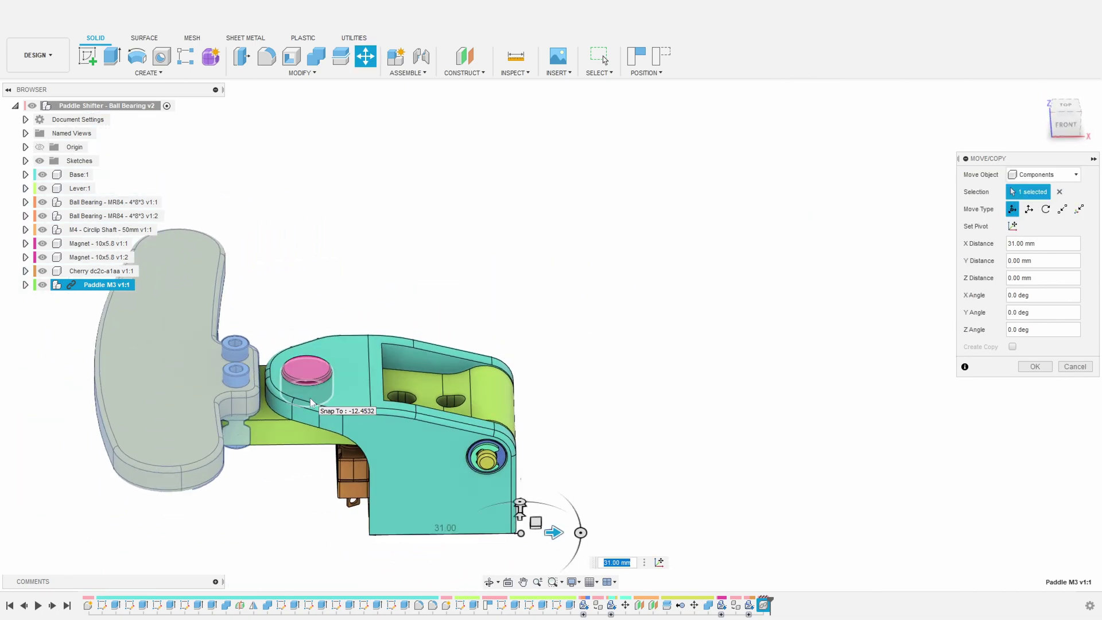
key(Return)
Insert the M4 fastener from the Fasteners folder into the current design and shift it towards the mounting slots in the base floor
shift+middle_drag(389, 245, 408, 453)
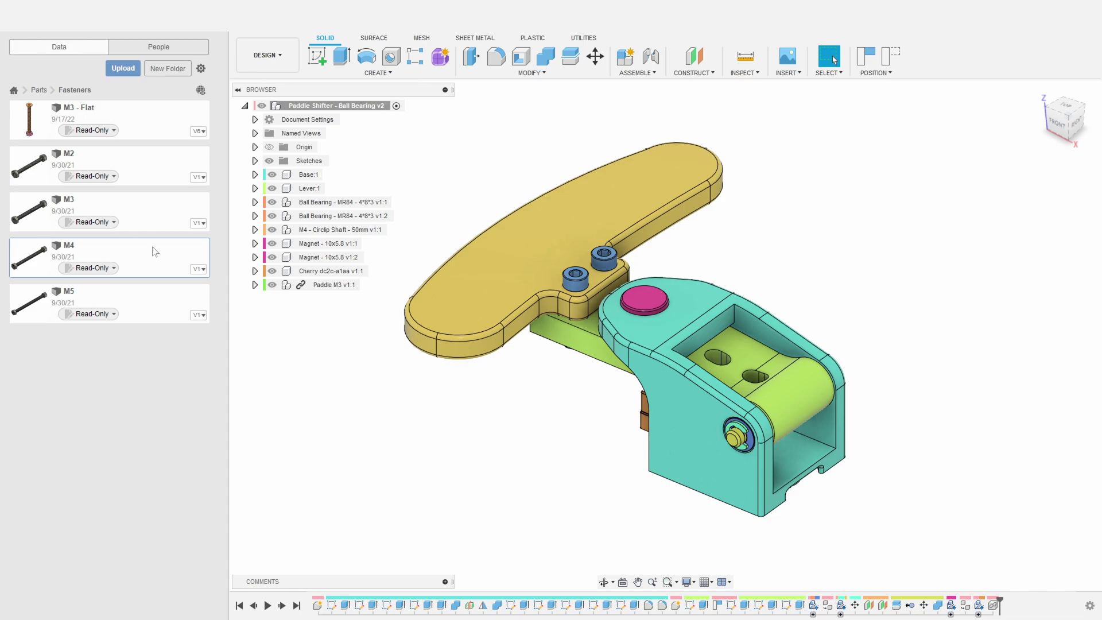
right_click(154, 252)
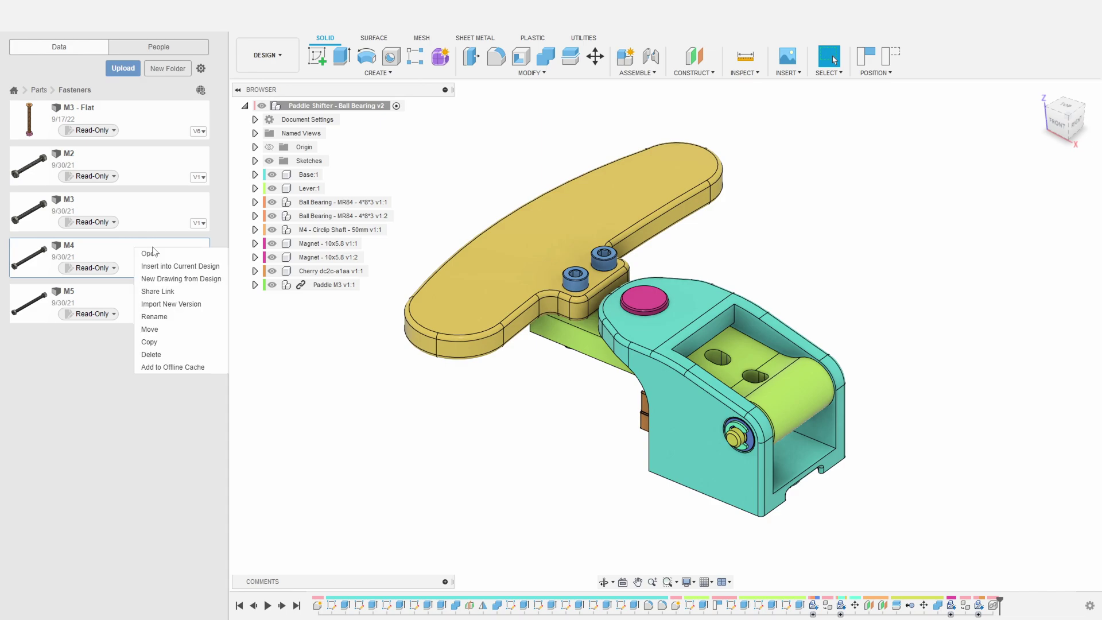
click(181, 269)
shift+middle_drag(772, 349, 705, 328)
drag(475, 348, 474, 463)
drag(441, 405, 524, 383)
Move the M4 fastener 7 mm in X into the mounting slot in the base floor and apply the move
click(1065, 119)
scroll(541, 345, up, 4)
shift+middle_drag(541, 355, 565, 304)
drag(661, 286, 710, 286)
shift+middle_drag(689, 327, 579, 439)
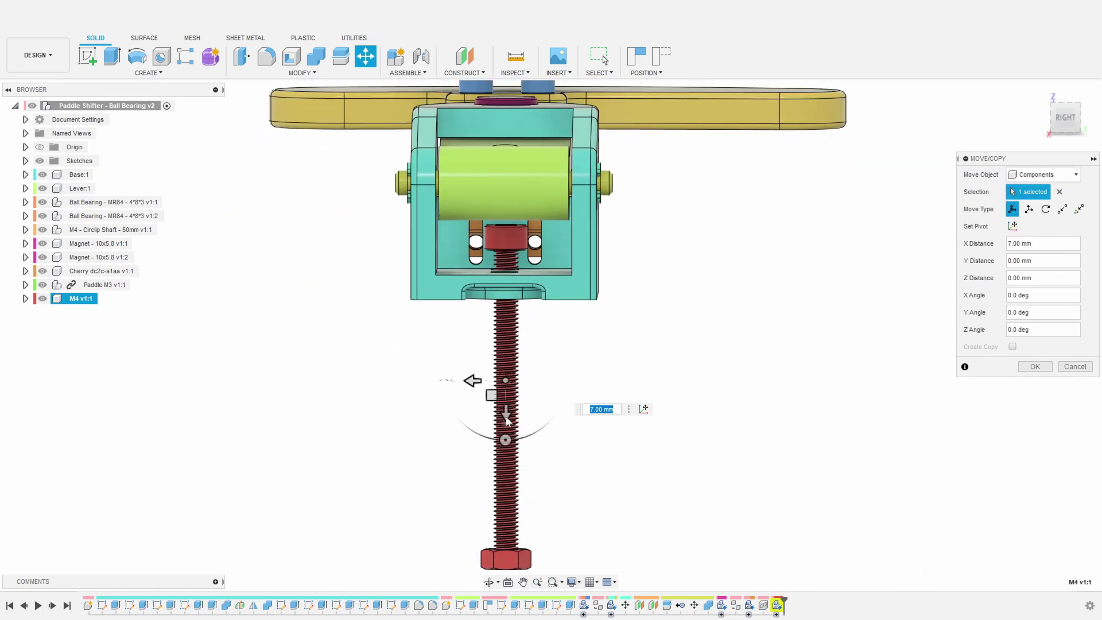
key(Return)
Move the Nut body of the M4 component -40 mm in Z along the bolt to just below the base
scroll(677, 442, down, 3)
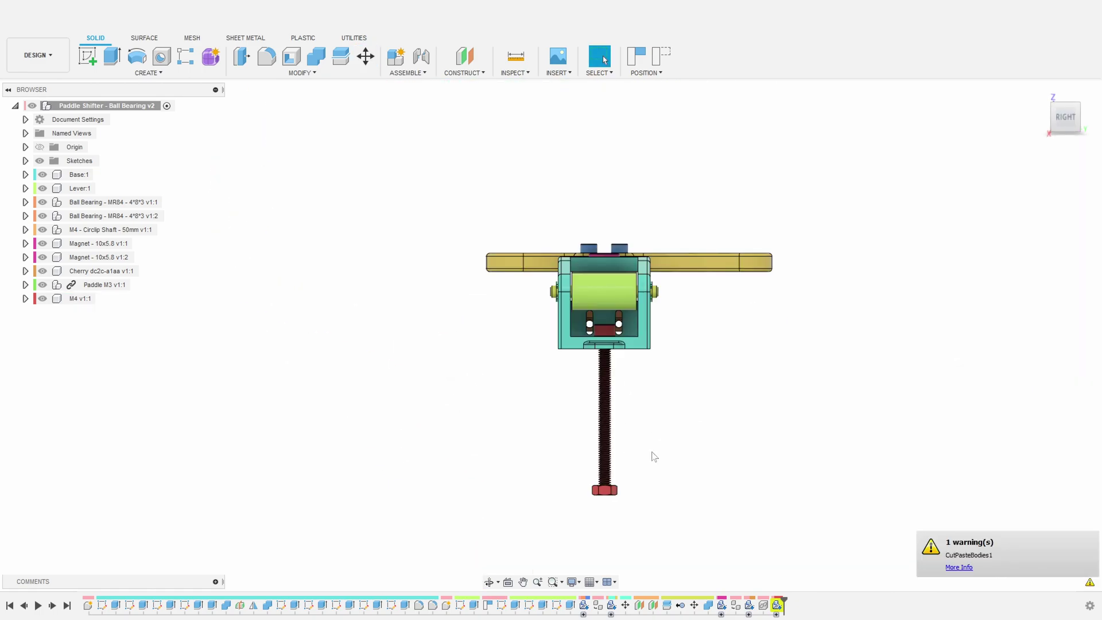
right_click(608, 497)
click(596, 580)
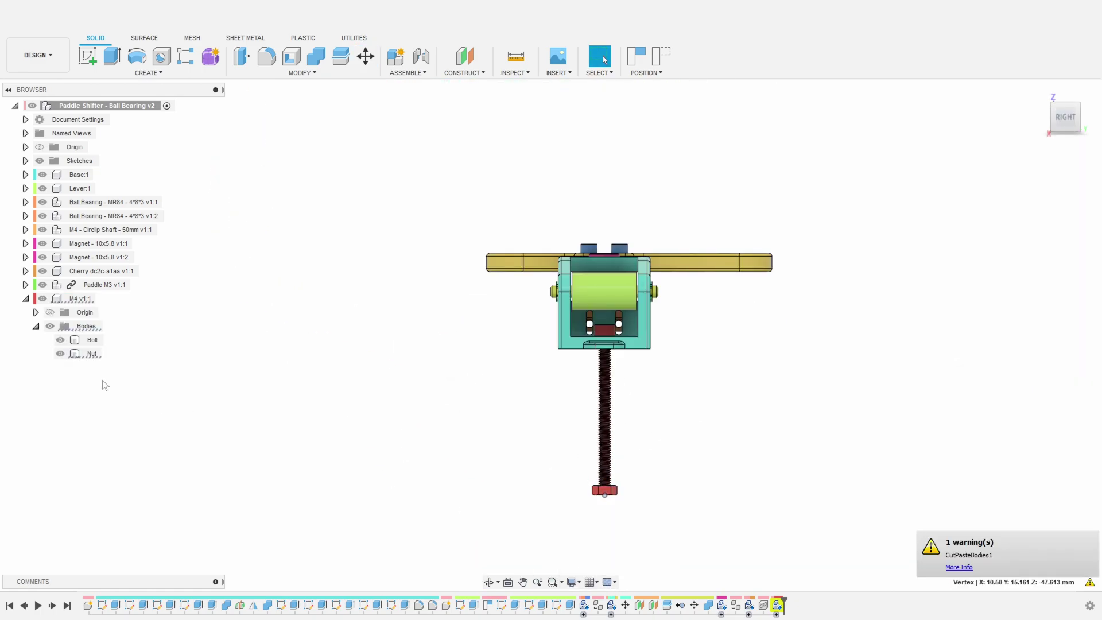
key(m)
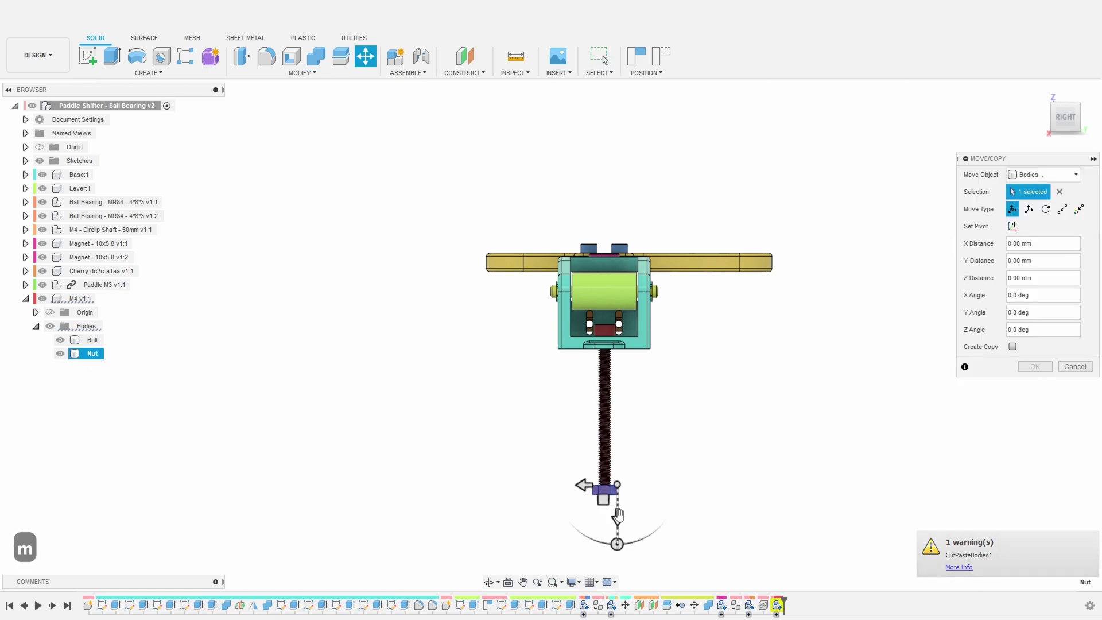
drag(620, 521, 640, 405)
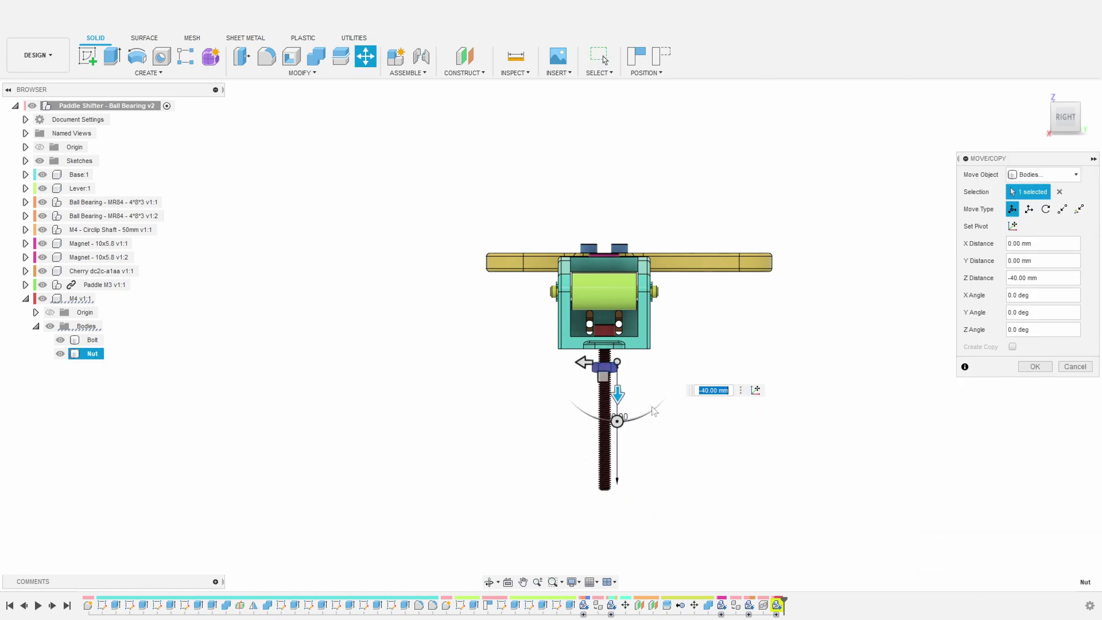
key(Return)
Split the M4 Bolt body using the nut's lower face as the splitting tool
scroll(649, 320, up, 3)
shift+middle_drag(649, 319, 620, 356)
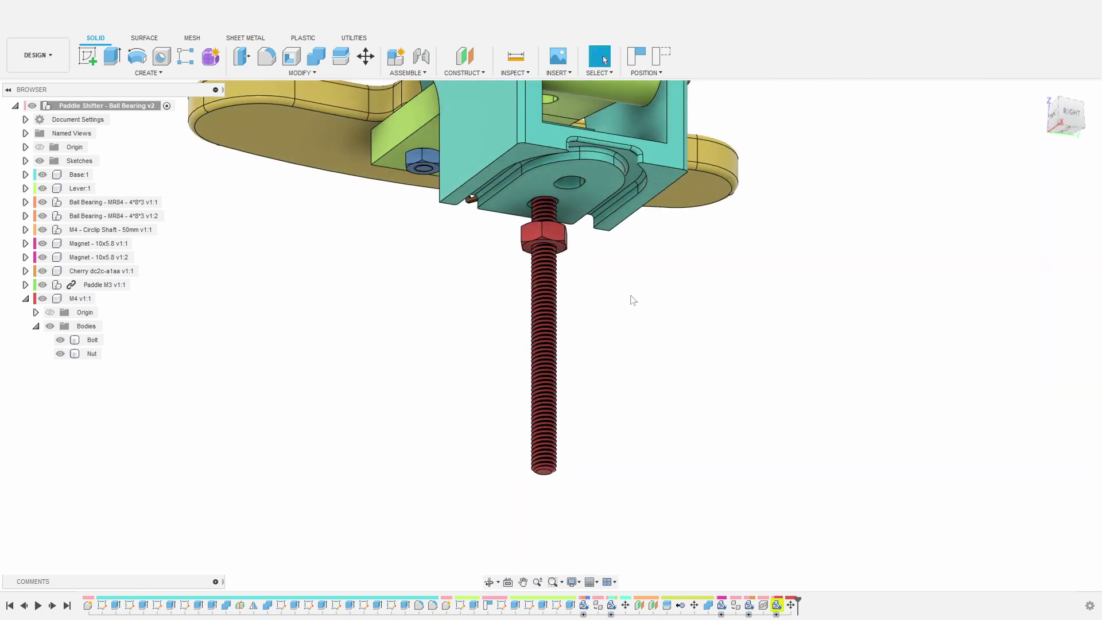
click(299, 73)
click(256, 213)
click(646, 339)
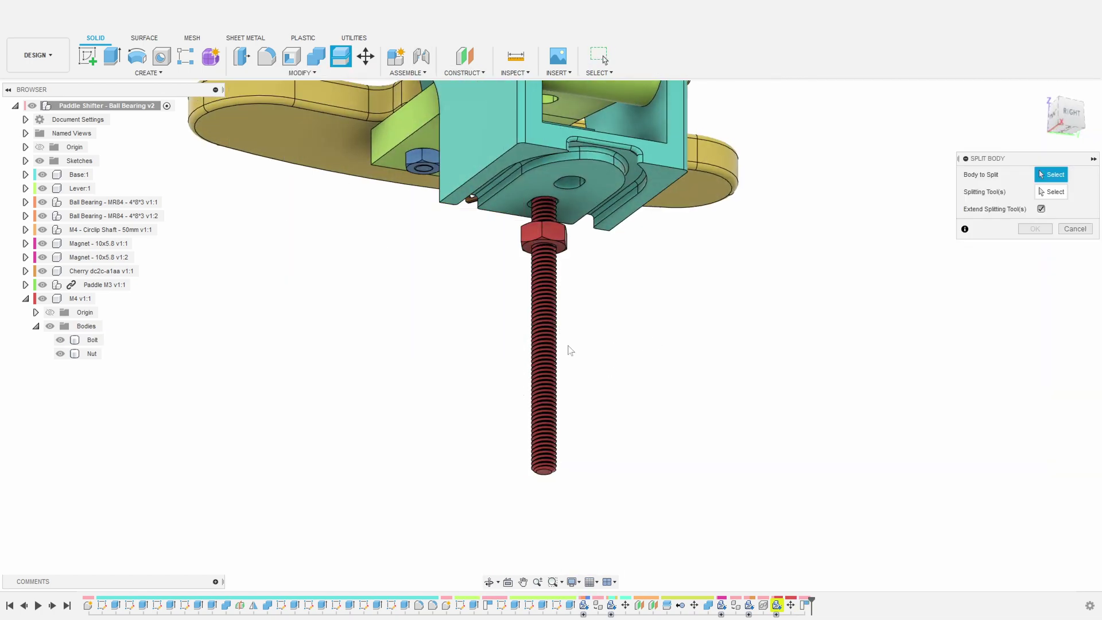
click(545, 344)
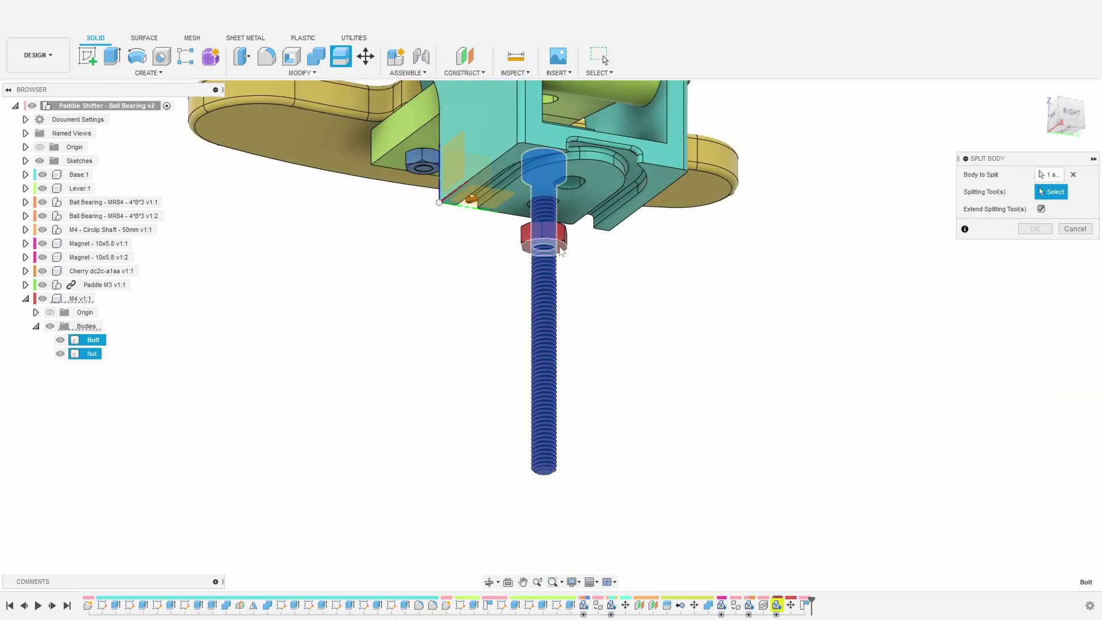
click(561, 251)
scroll(561, 250, up, 2)
scroll(675, 377, down, 4)
key(Return)
Remove the split-off Bolt (1) body below the nut
scroll(683, 368, up, 3)
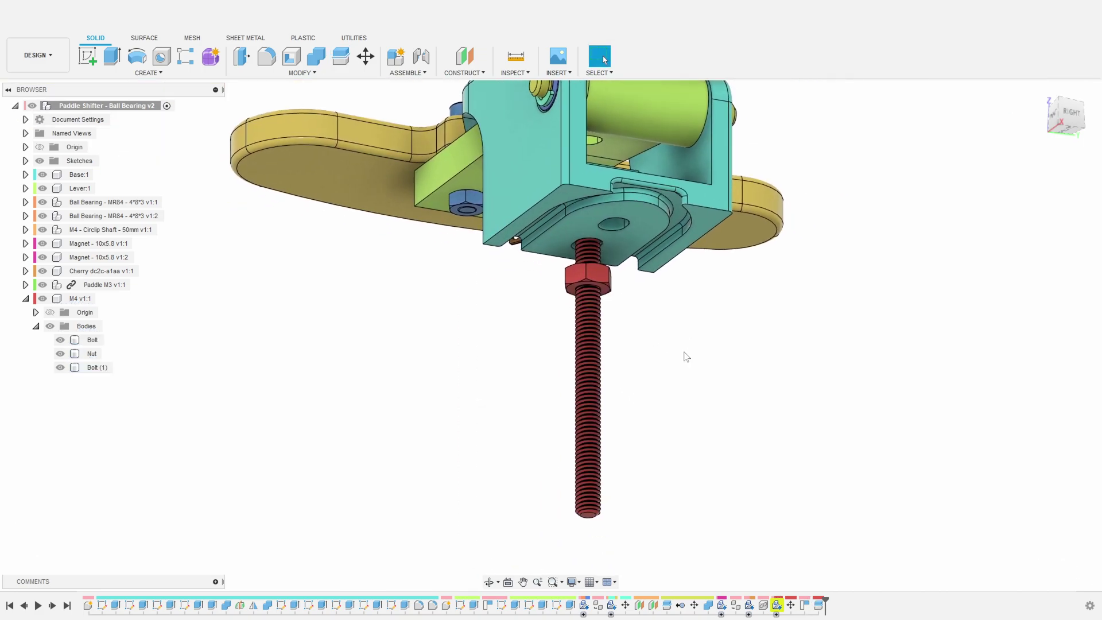
click(103, 369)
right_click(103, 369)
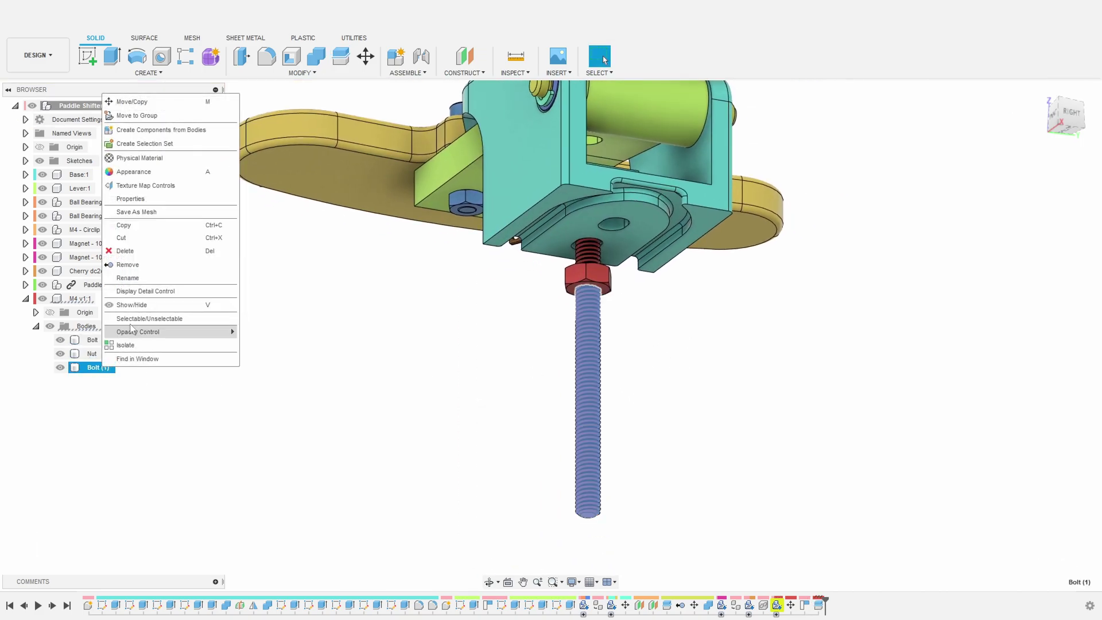
click(129, 266)
Duplicate the shortened M4 component and move the copy in X into the base floor's other mounting slot
mouse_move(480, 341)
shift+middle_down()
mouse_move(560, 332)
mouse_move(612, 371)
mouse_move(450, 391)
mouse_move(446, 362)
mouse_move(459, 359)
mouse_move(446, 406)
mouse_move(465, 361)
mouse_move(407, 395)
mouse_move(484, 366)
mouse_move(476, 359)
shift+middle_up()
key(ctrl+c)
key(ctrl+v)
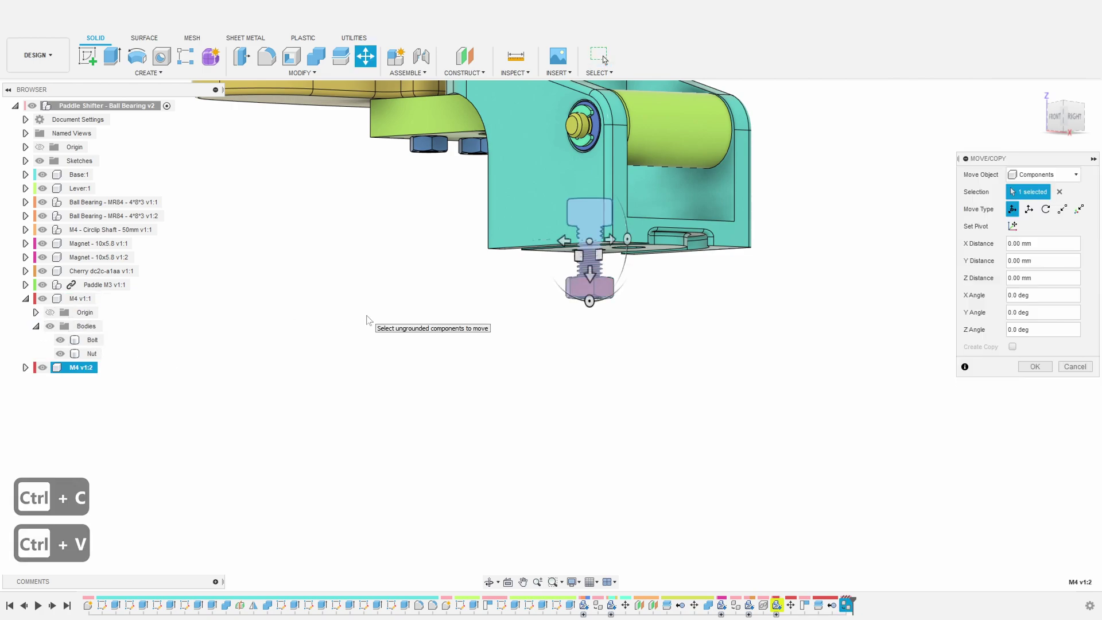
click(1056, 117)
shift+middle_drag(594, 344, 533, 255)
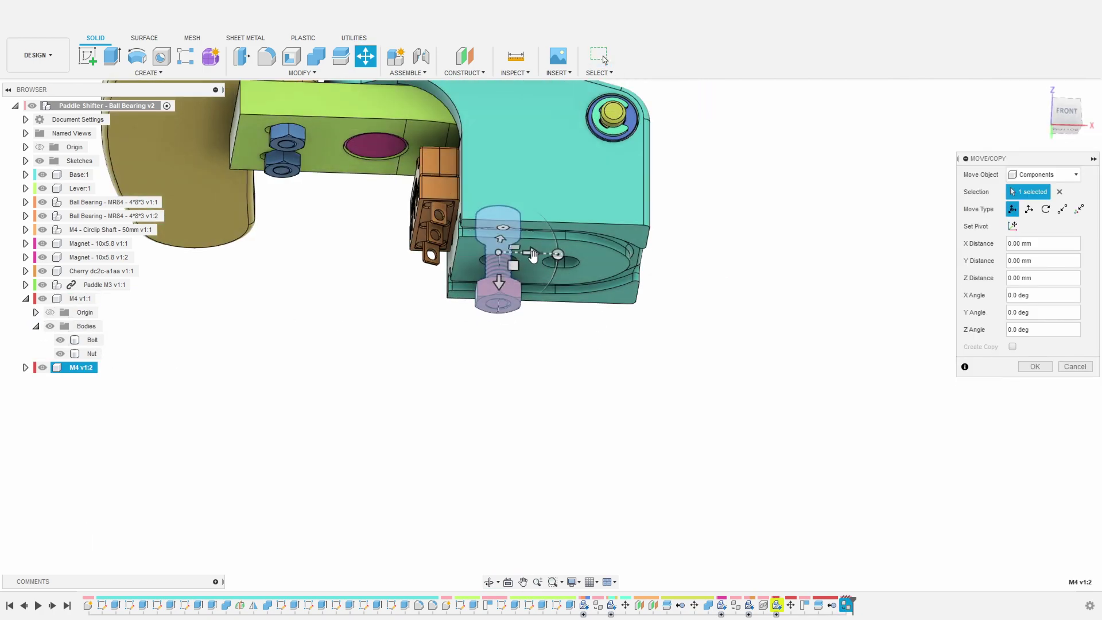
key(Return)
key(F6)
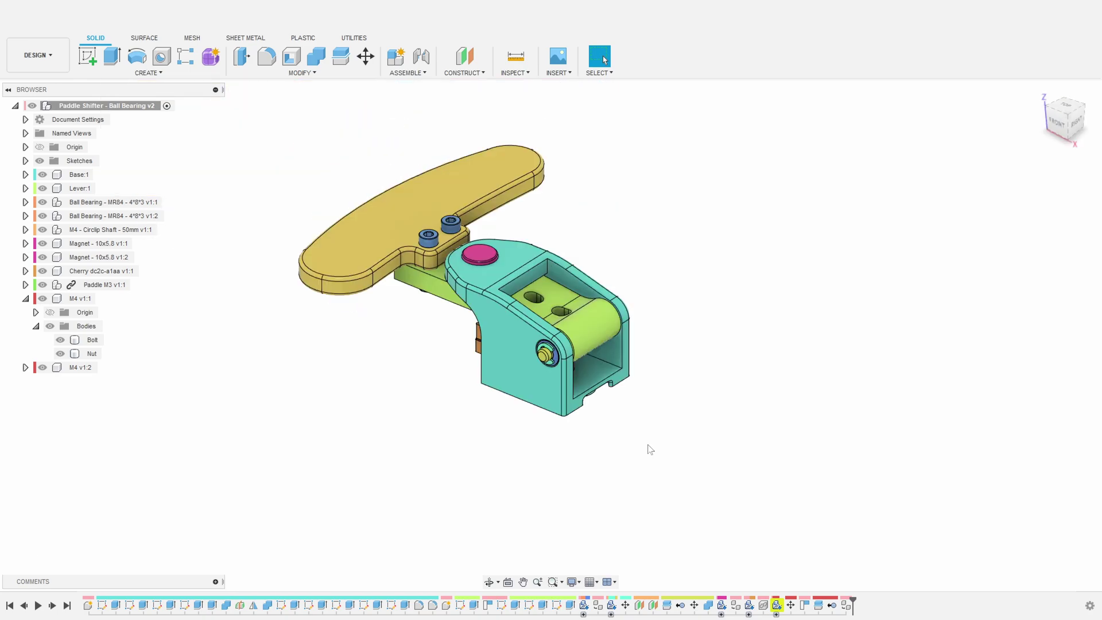
shift+middle_drag(847, 469, 467, 463)
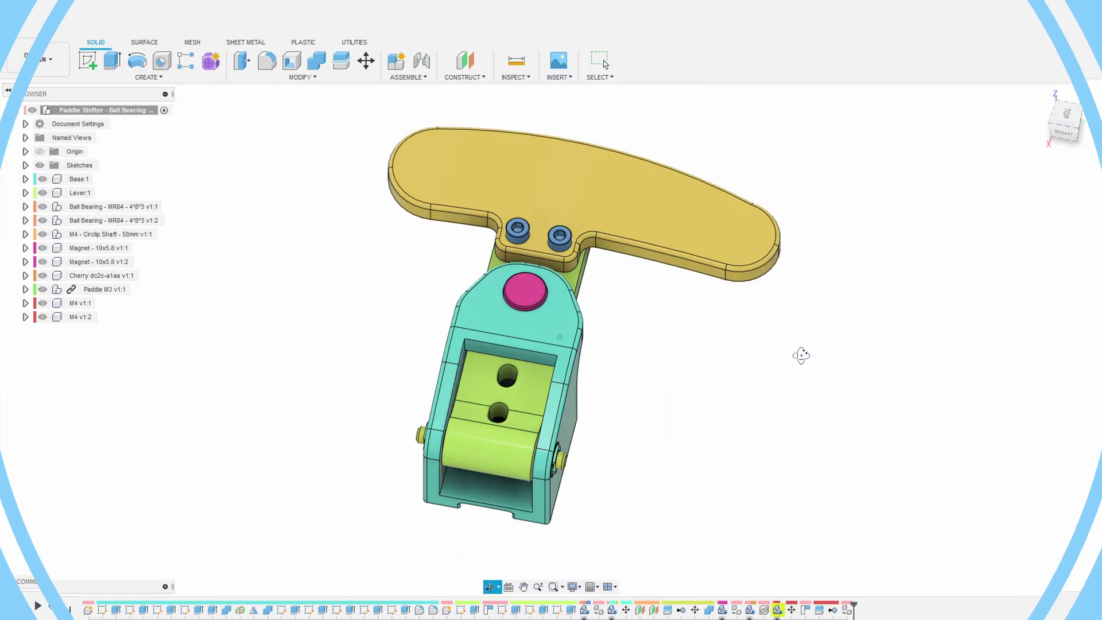
Activate the Lever component and isolate it from the rest of the assembly
shift+middle_drag(801, 356, 866, 387)
key(Escape)
scroll(641, 436, up, 4)
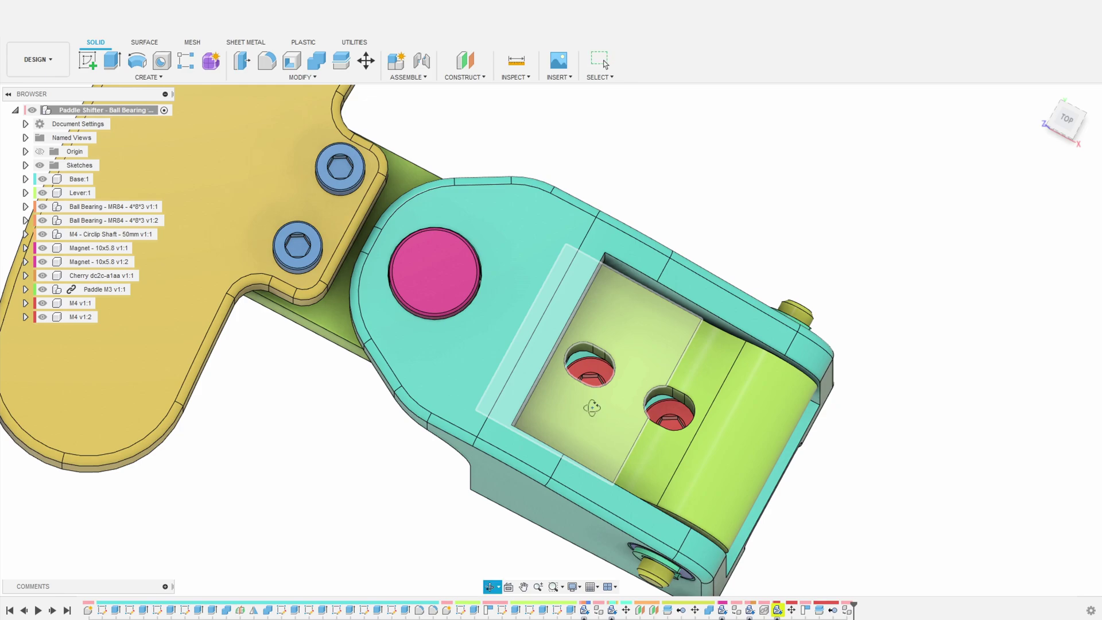
shift+middle_drag(591, 411, 654, 421)
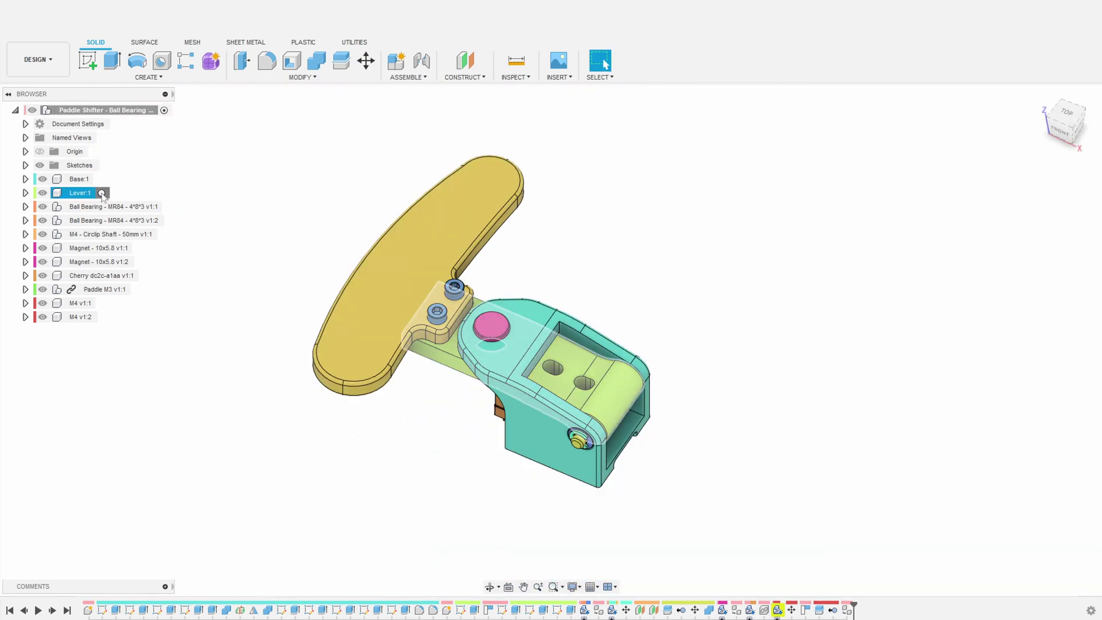
click(101, 193)
right_click(76, 193)
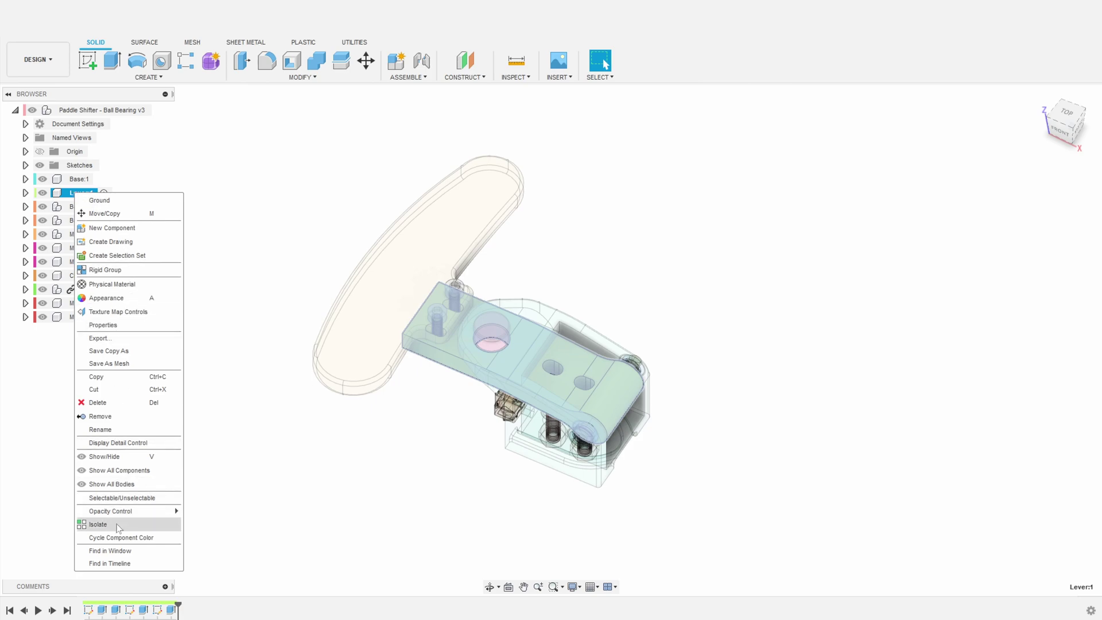
click(98, 524)
shift+middle_drag(477, 450, 494, 431)
scroll(487, 456, up, 3)
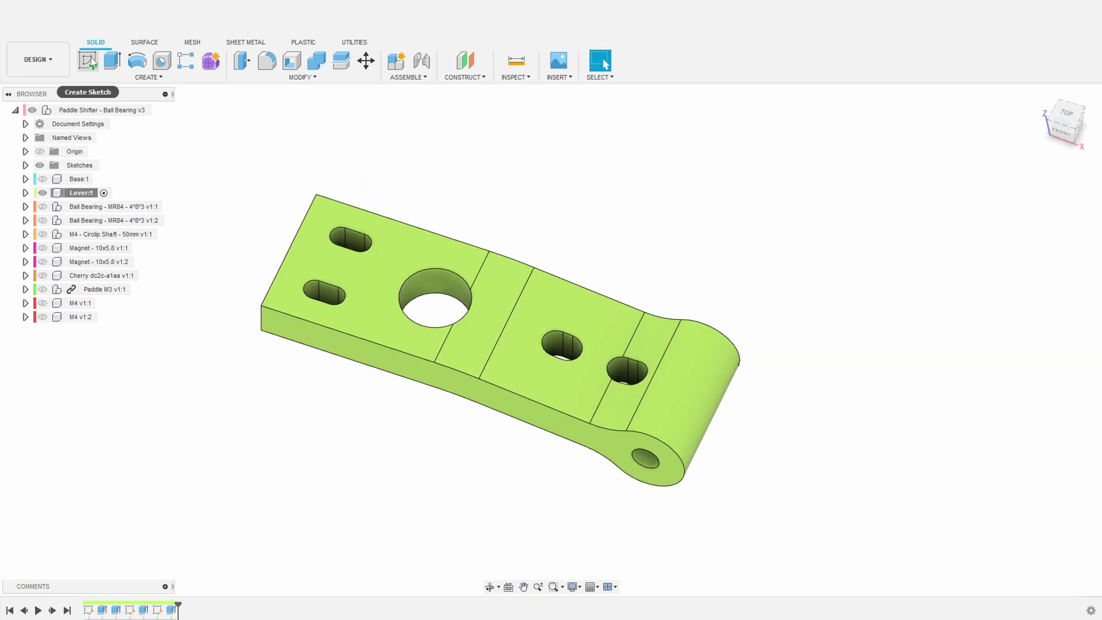
Start a sketch on the lever's flat upper face, oriented with the magnet hole ahead of the two bolt-access slots
click(551, 369)
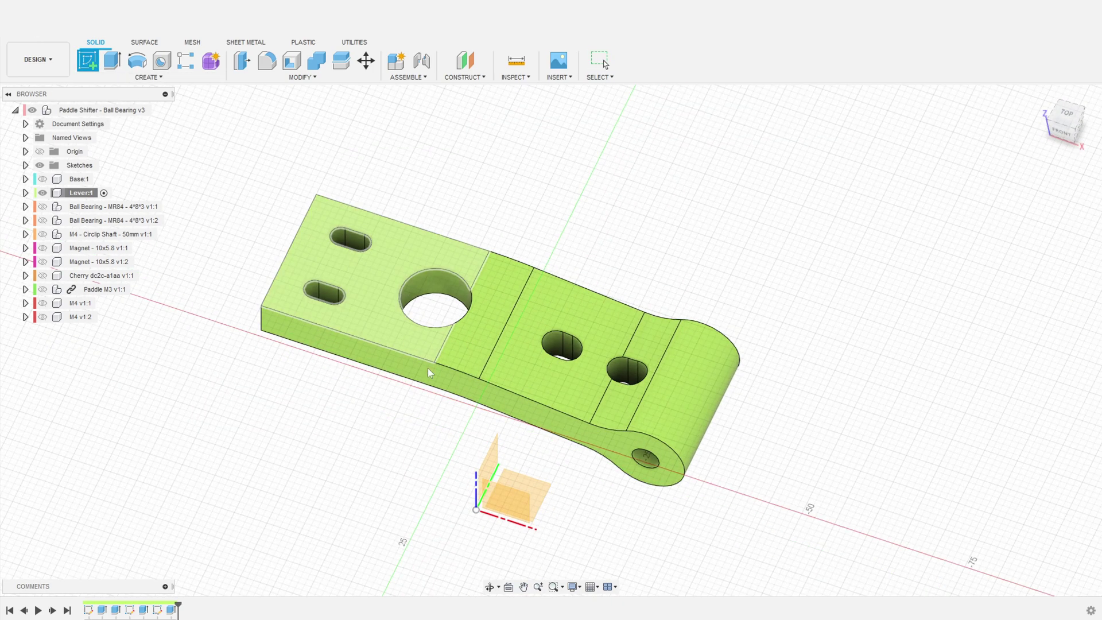
click(364, 287)
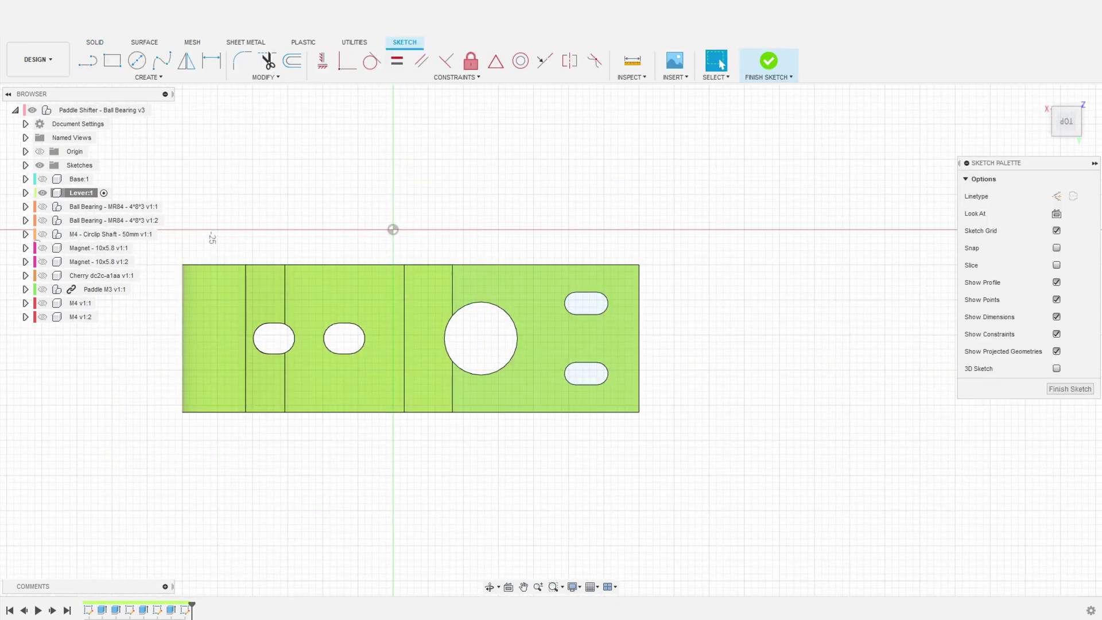
click(1099, 108)
click(1099, 108)
middle_drag(626, 378, 371, 366)
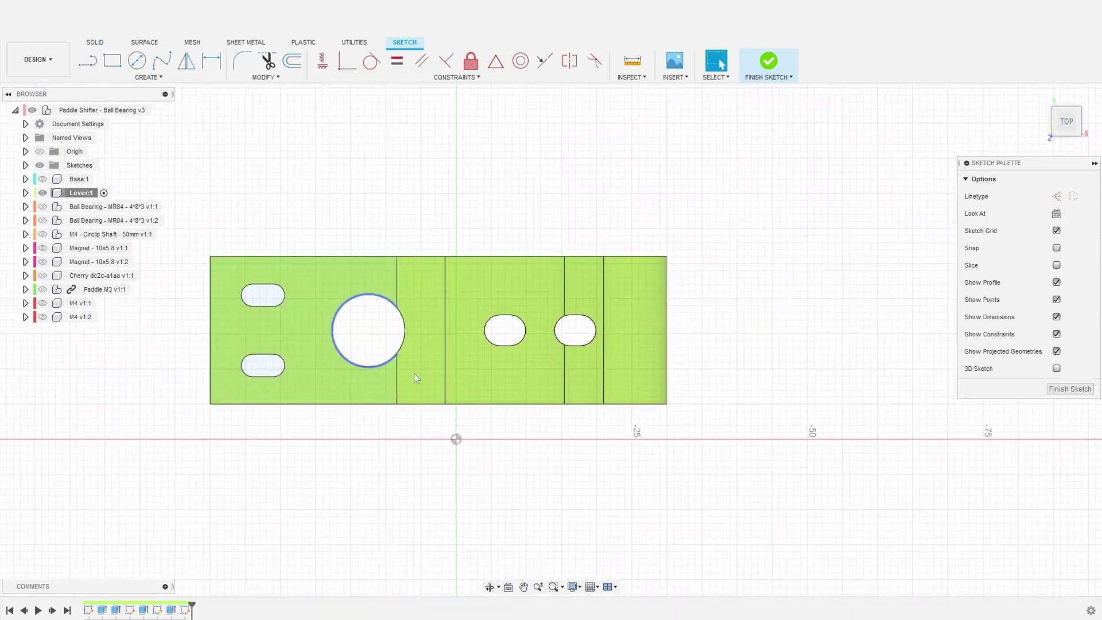
scroll(551, 351, up, 3)
Project the facing arcs and straight edges of the lever's two bolt-access slots into the sketch
key(p)
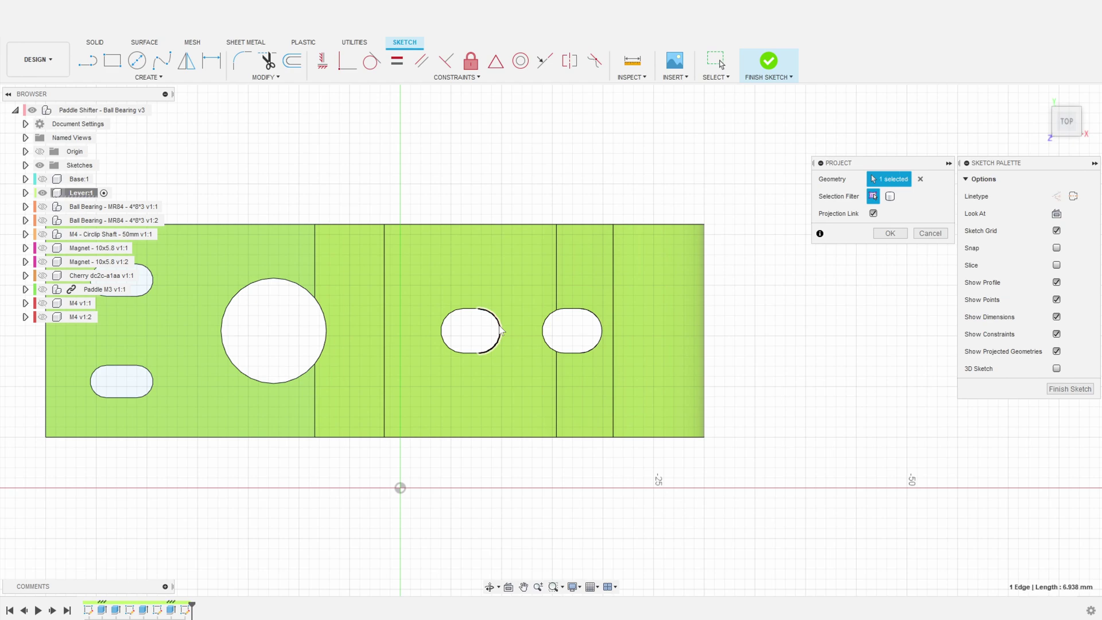
scroll(561, 313, up, 3)
click(562, 393)
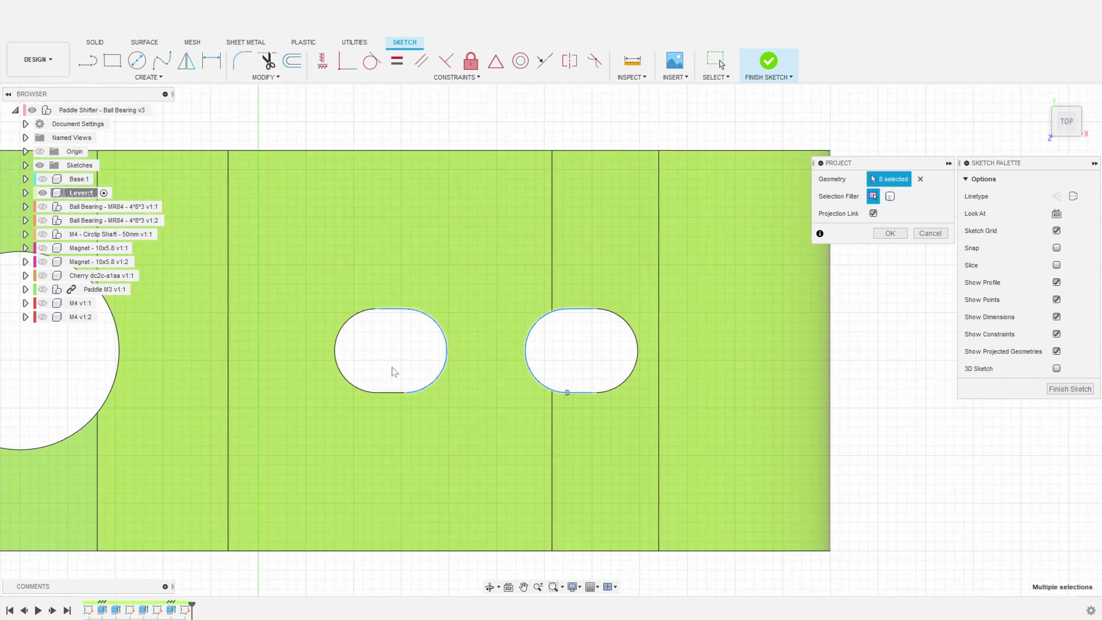
key(Return)
Bridge the two projected slots with an upper and a lower line, made tangent to the facing slot arcs
scroll(516, 458, down, 2)
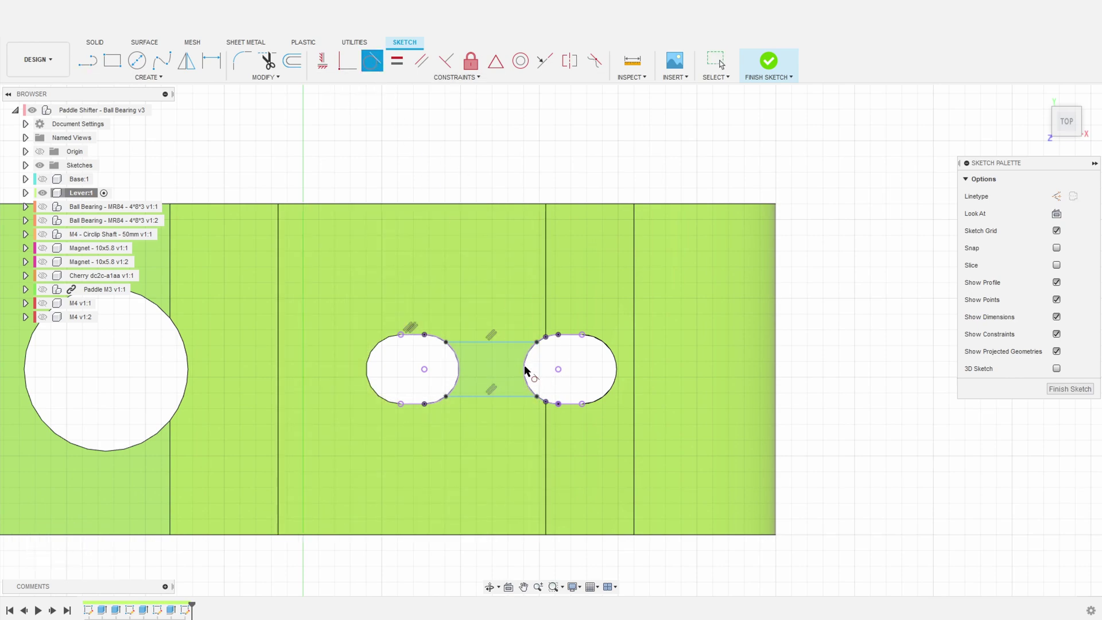
click(483, 343)
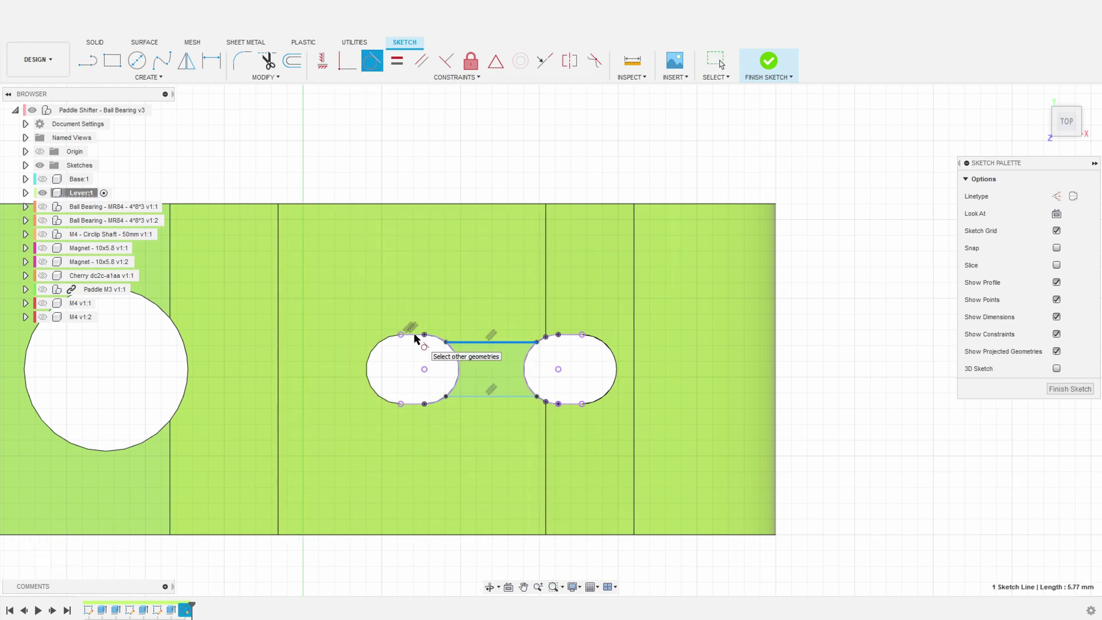
key(Delete)
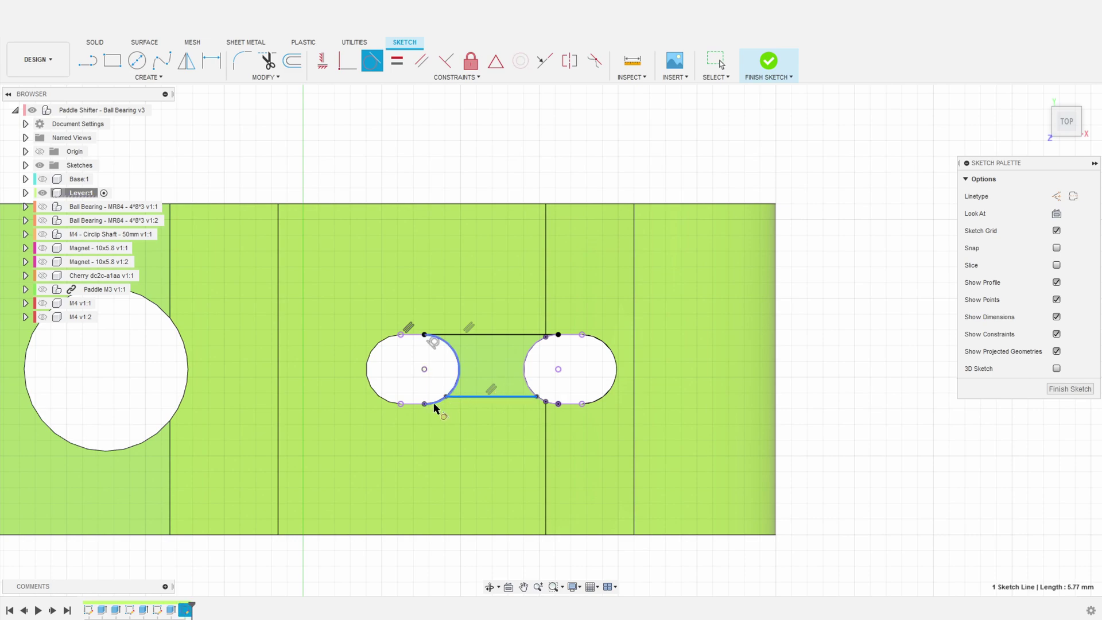
Extrude-cut the area between the two slots through the lever to merge them into one long slot
scroll(490, 356, down, 3)
shift+middle_drag(536, 500, 545, 359)
key(e)
drag(550, 268, 545, 396)
shift+middle_drag(556, 487, 580, 381)
shift+middle_drag(801, 345, 576, 270)
key(Return)
Activate the top-level assembly and unisolate the lever so all components are shown
click(158, 112)
right_click(159, 112)
click(153, 381)
shift+middle_drag(153, 381, 501, 417)
key(F6)
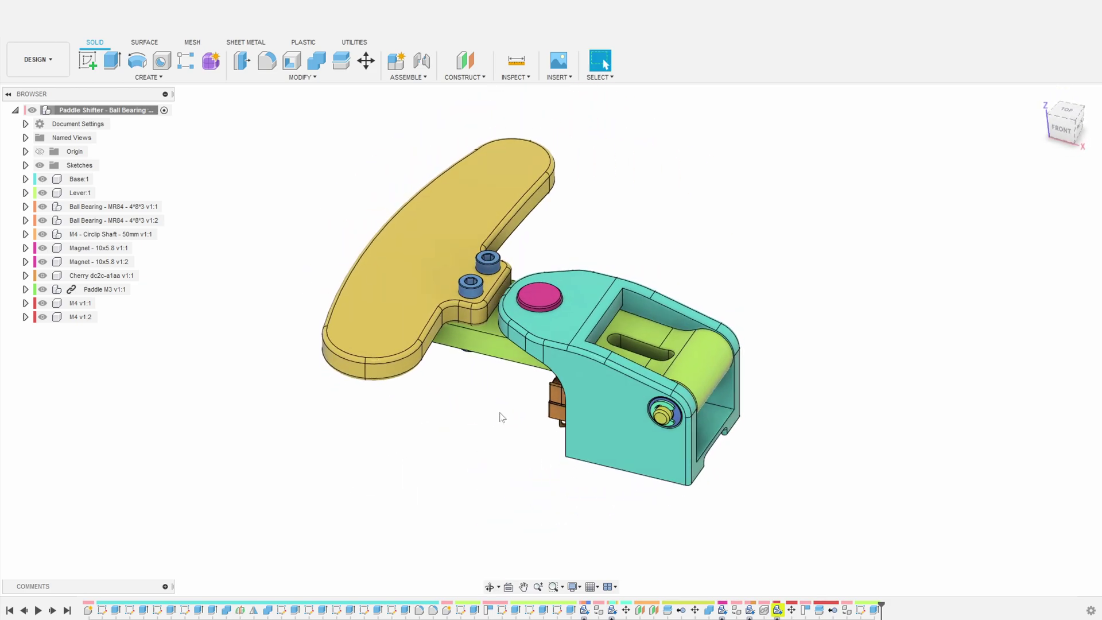
shift+middle_drag(336, 522, 500, 411)
shift+middle_drag(339, 527, 458, 518)
shift+middle_drag(589, 456, 745, 454)
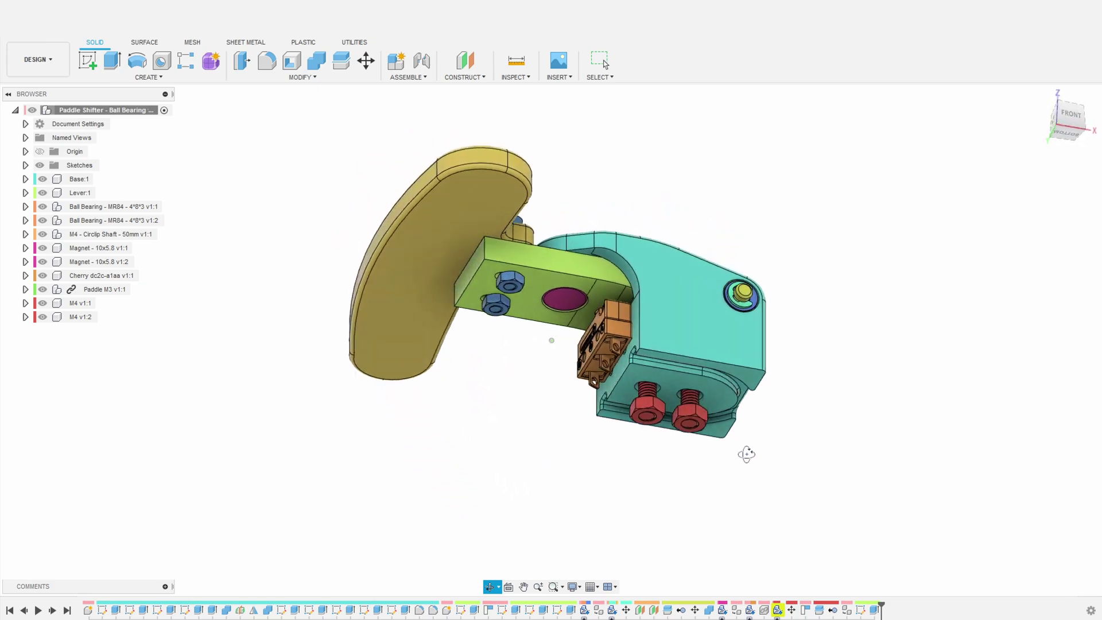